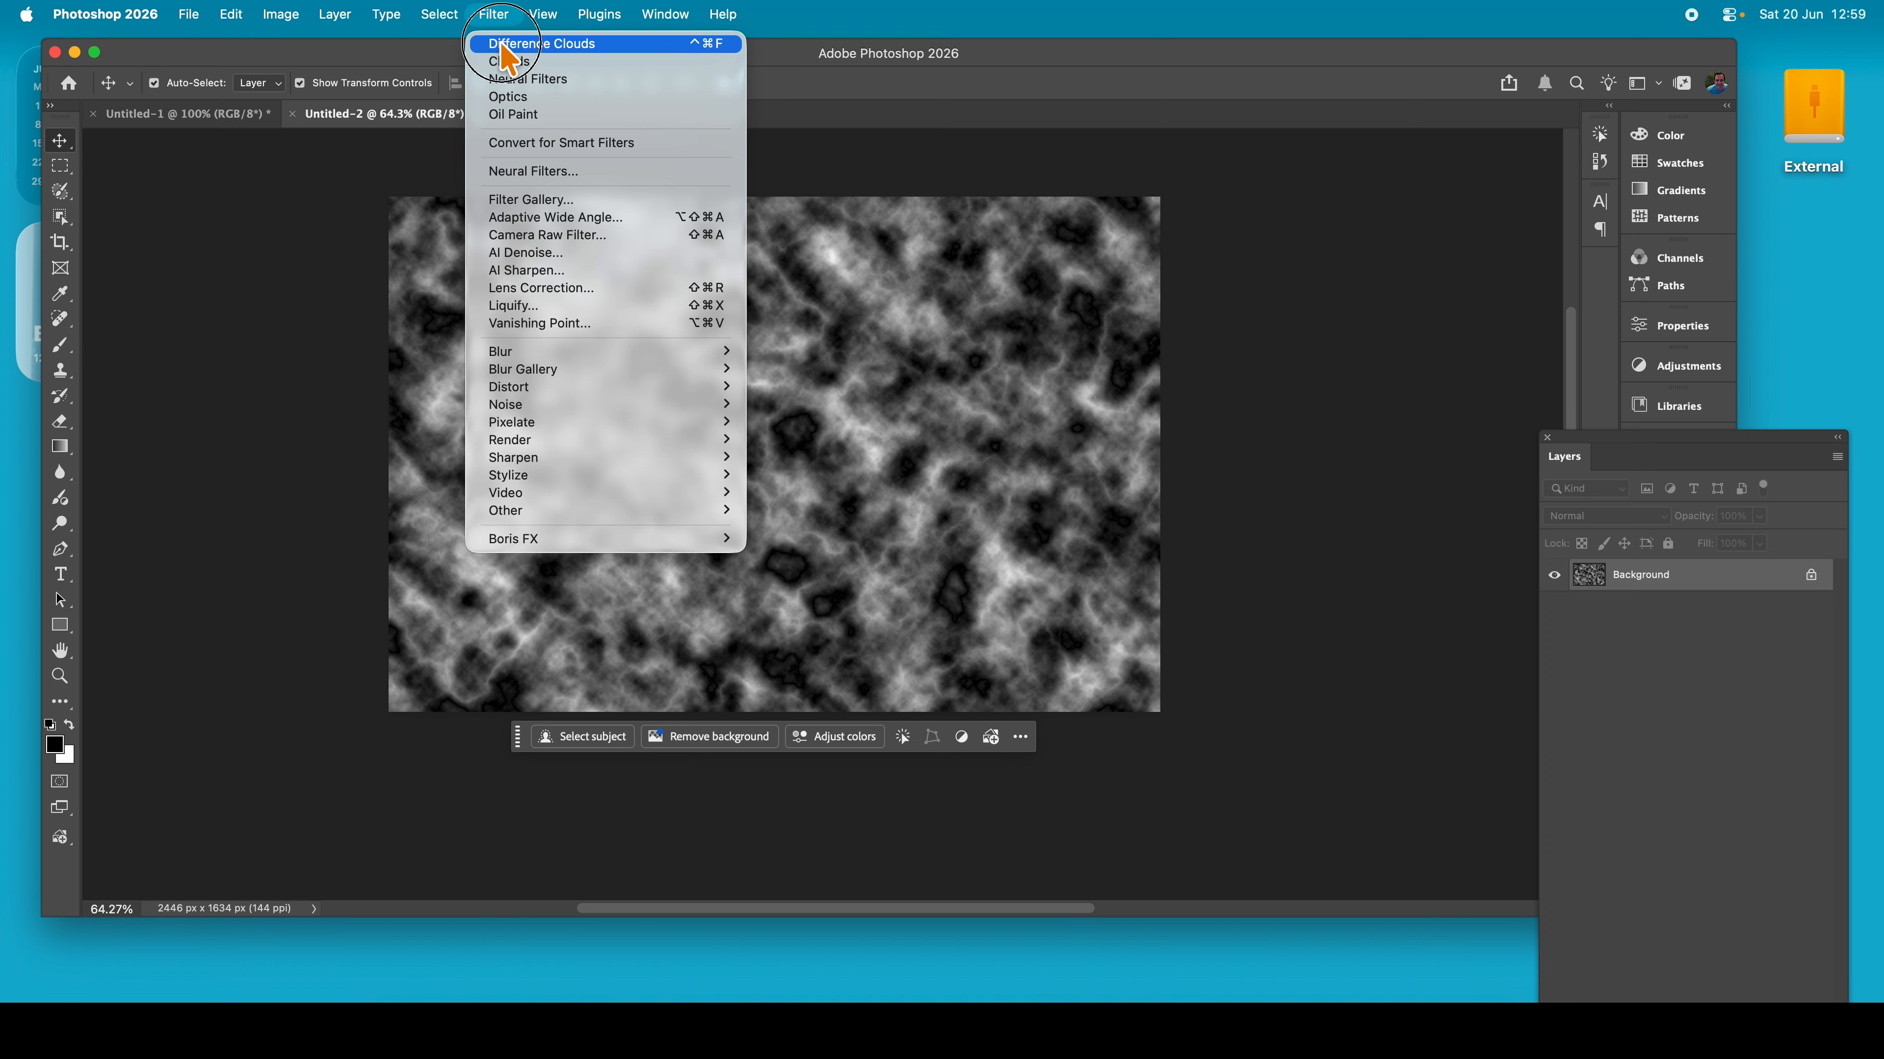
# Render Difference Clouds five times in a row on the Background layer to build up a veined cloud texture
pyautogui.click(508, 52)
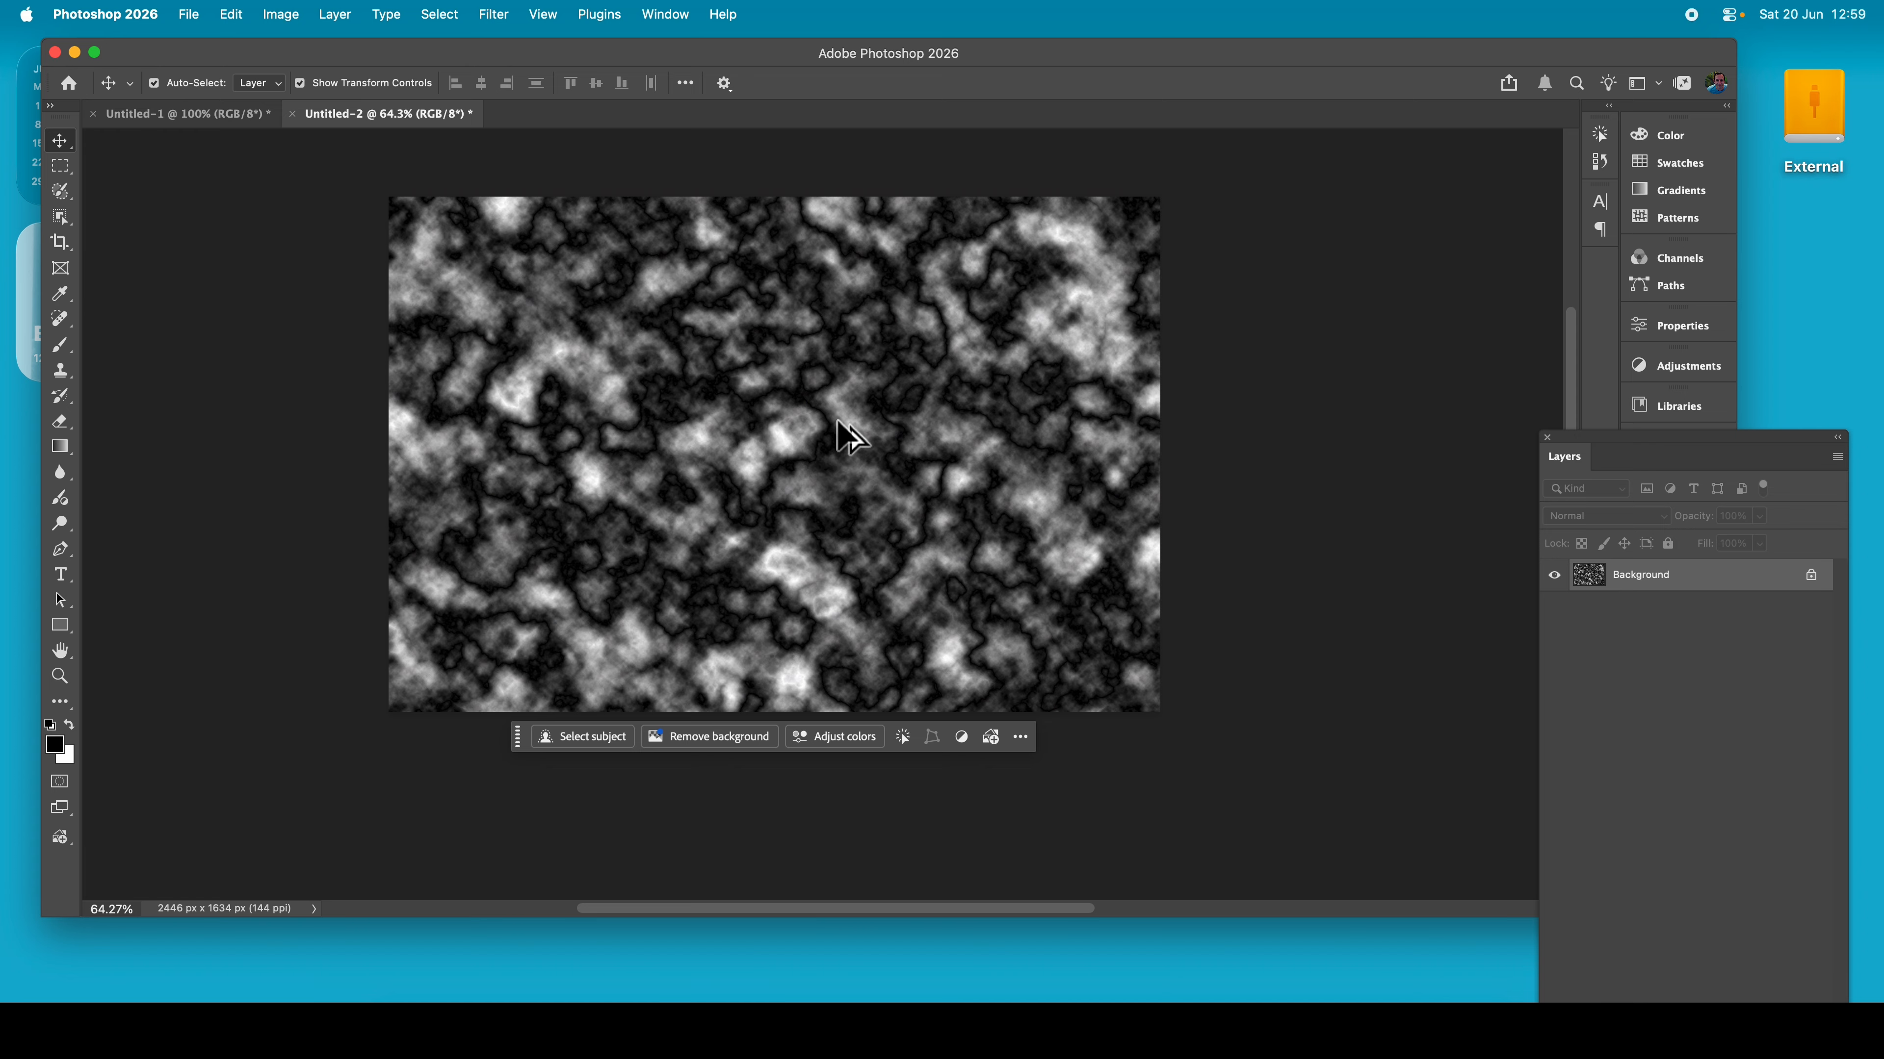
pyautogui.click(495, 15)
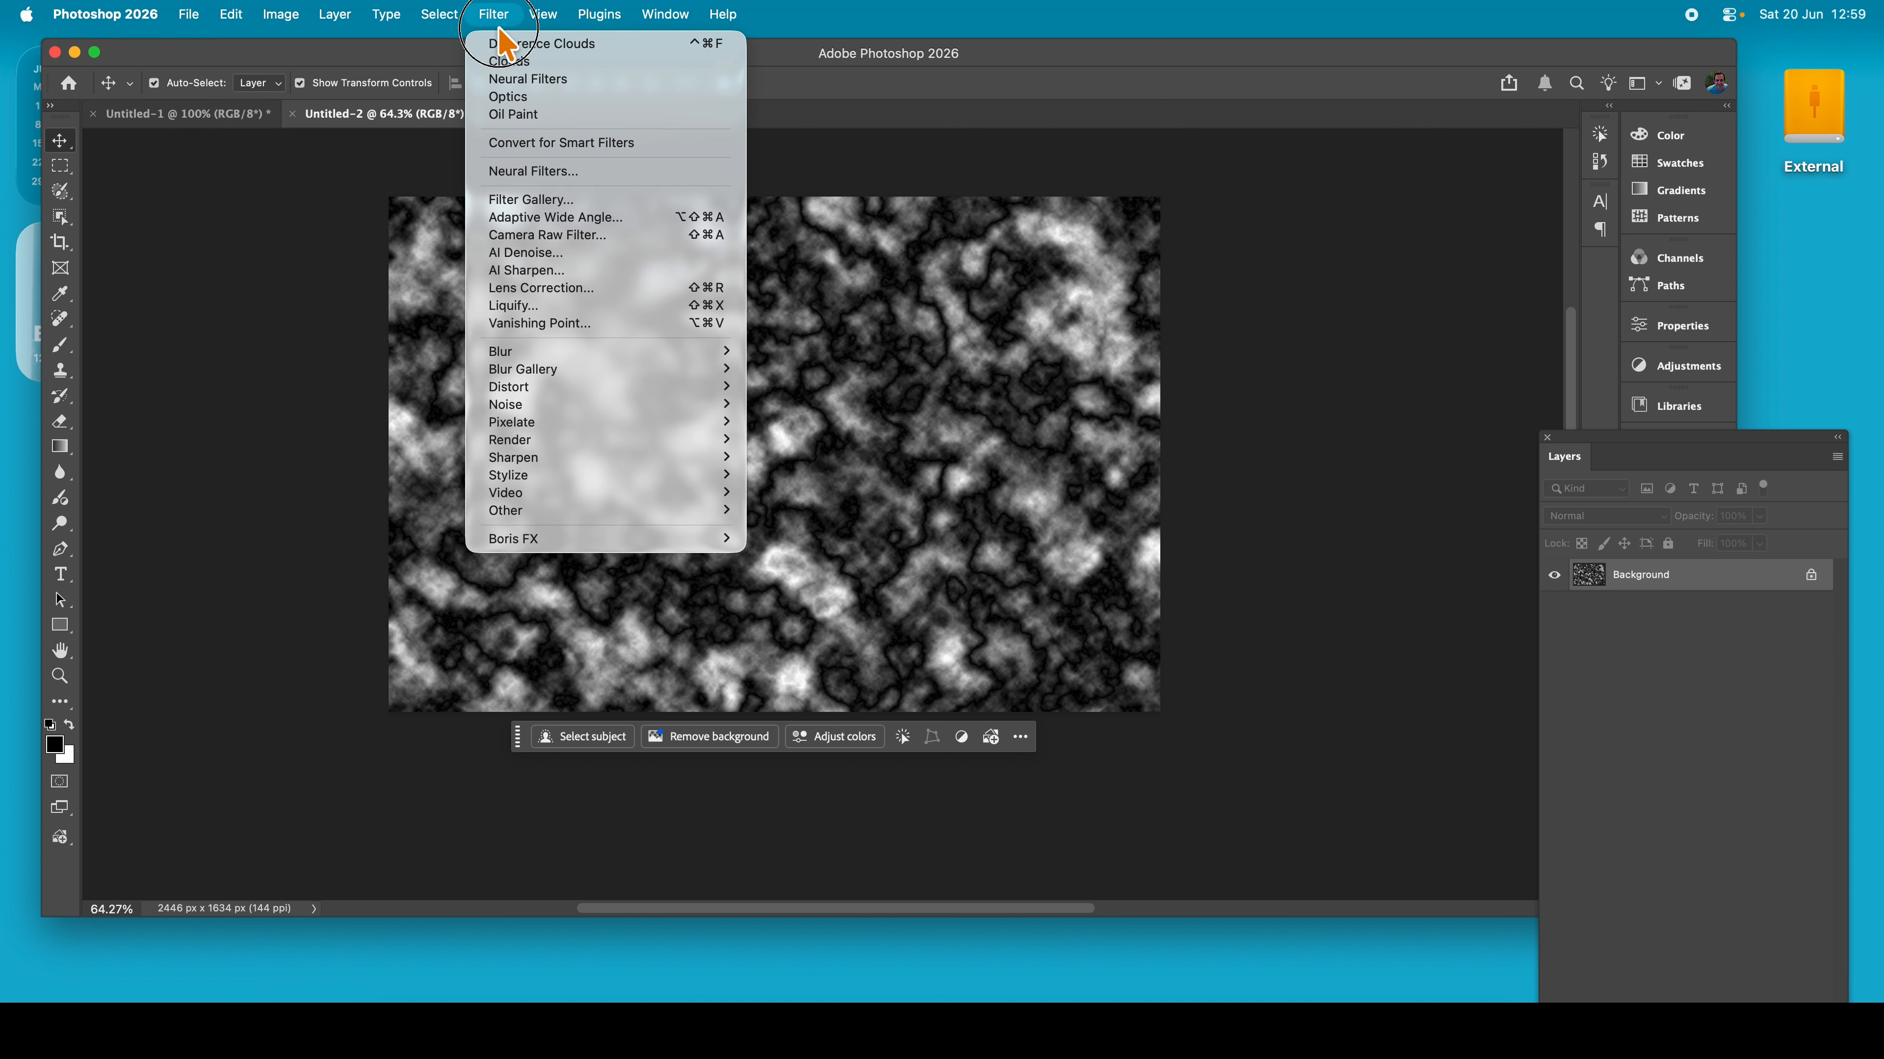
pyautogui.click(504, 46)
pyautogui.click(494, 14)
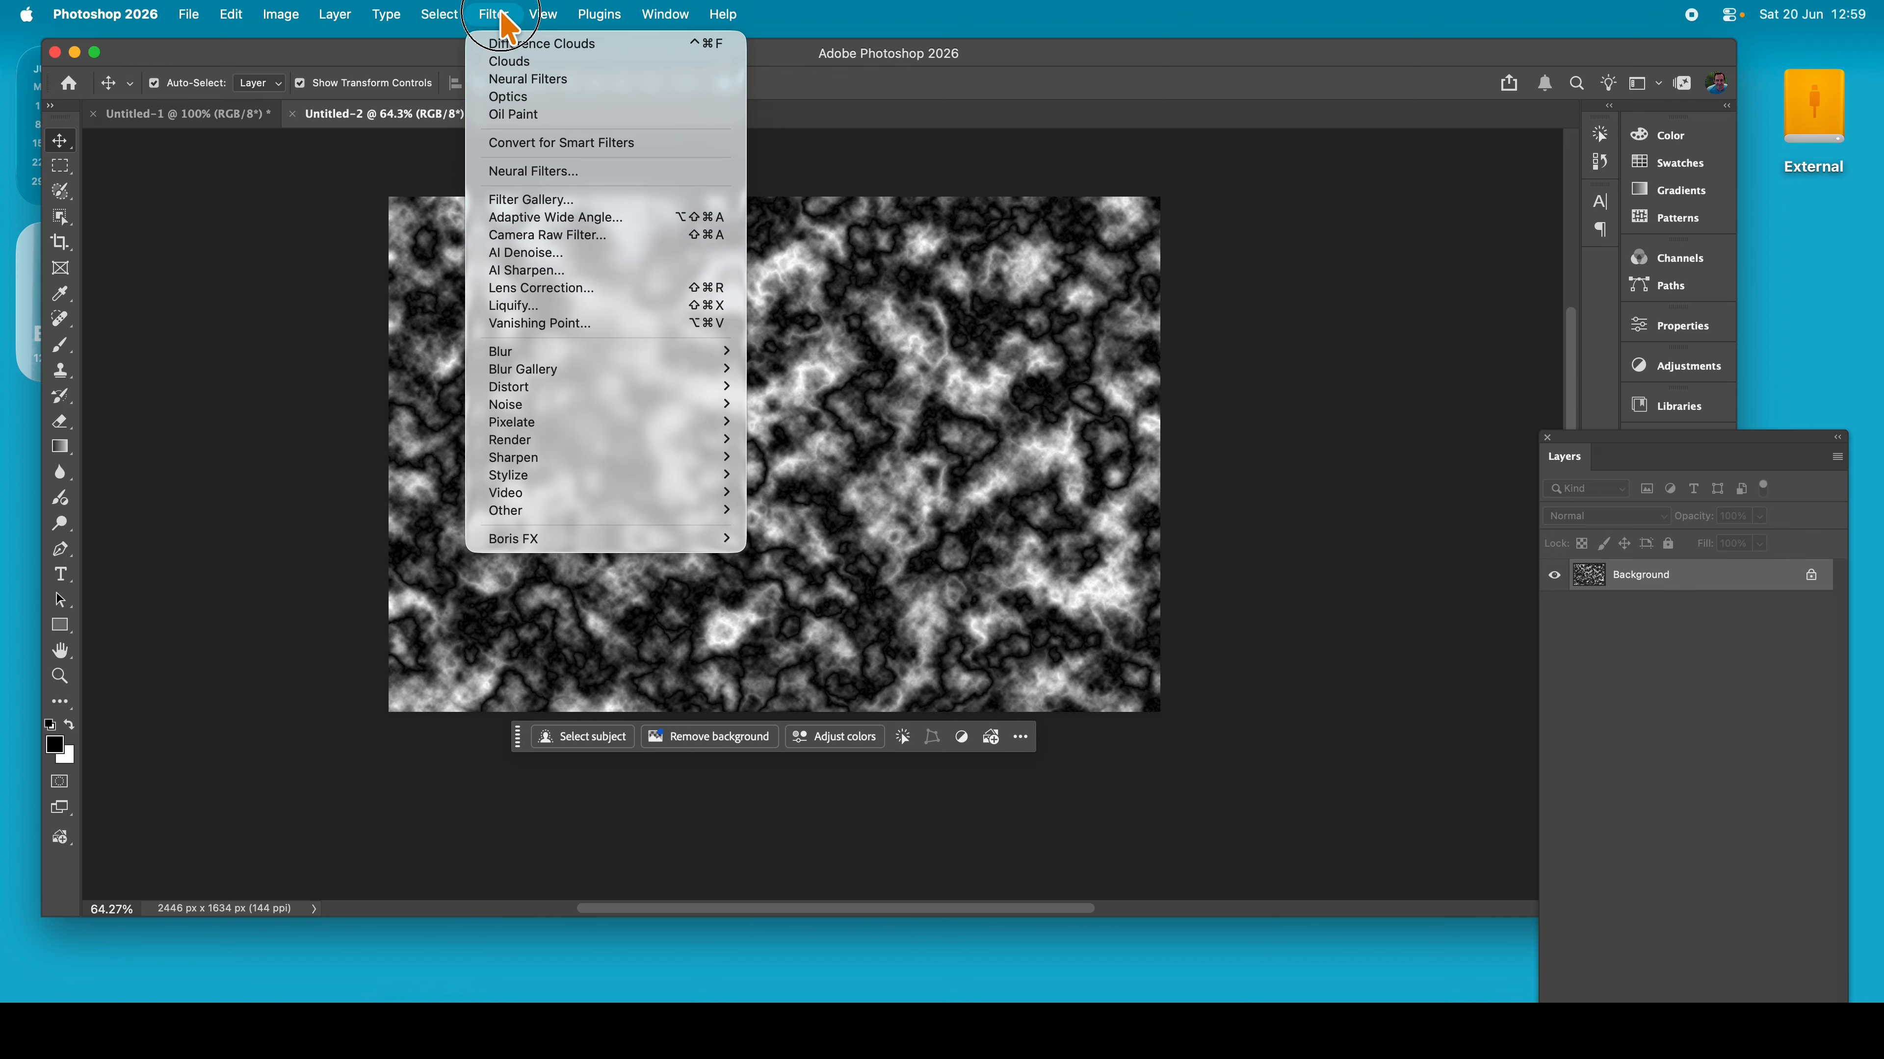
pyautogui.click(505, 45)
pyautogui.click(495, 16)
pyautogui.click(505, 45)
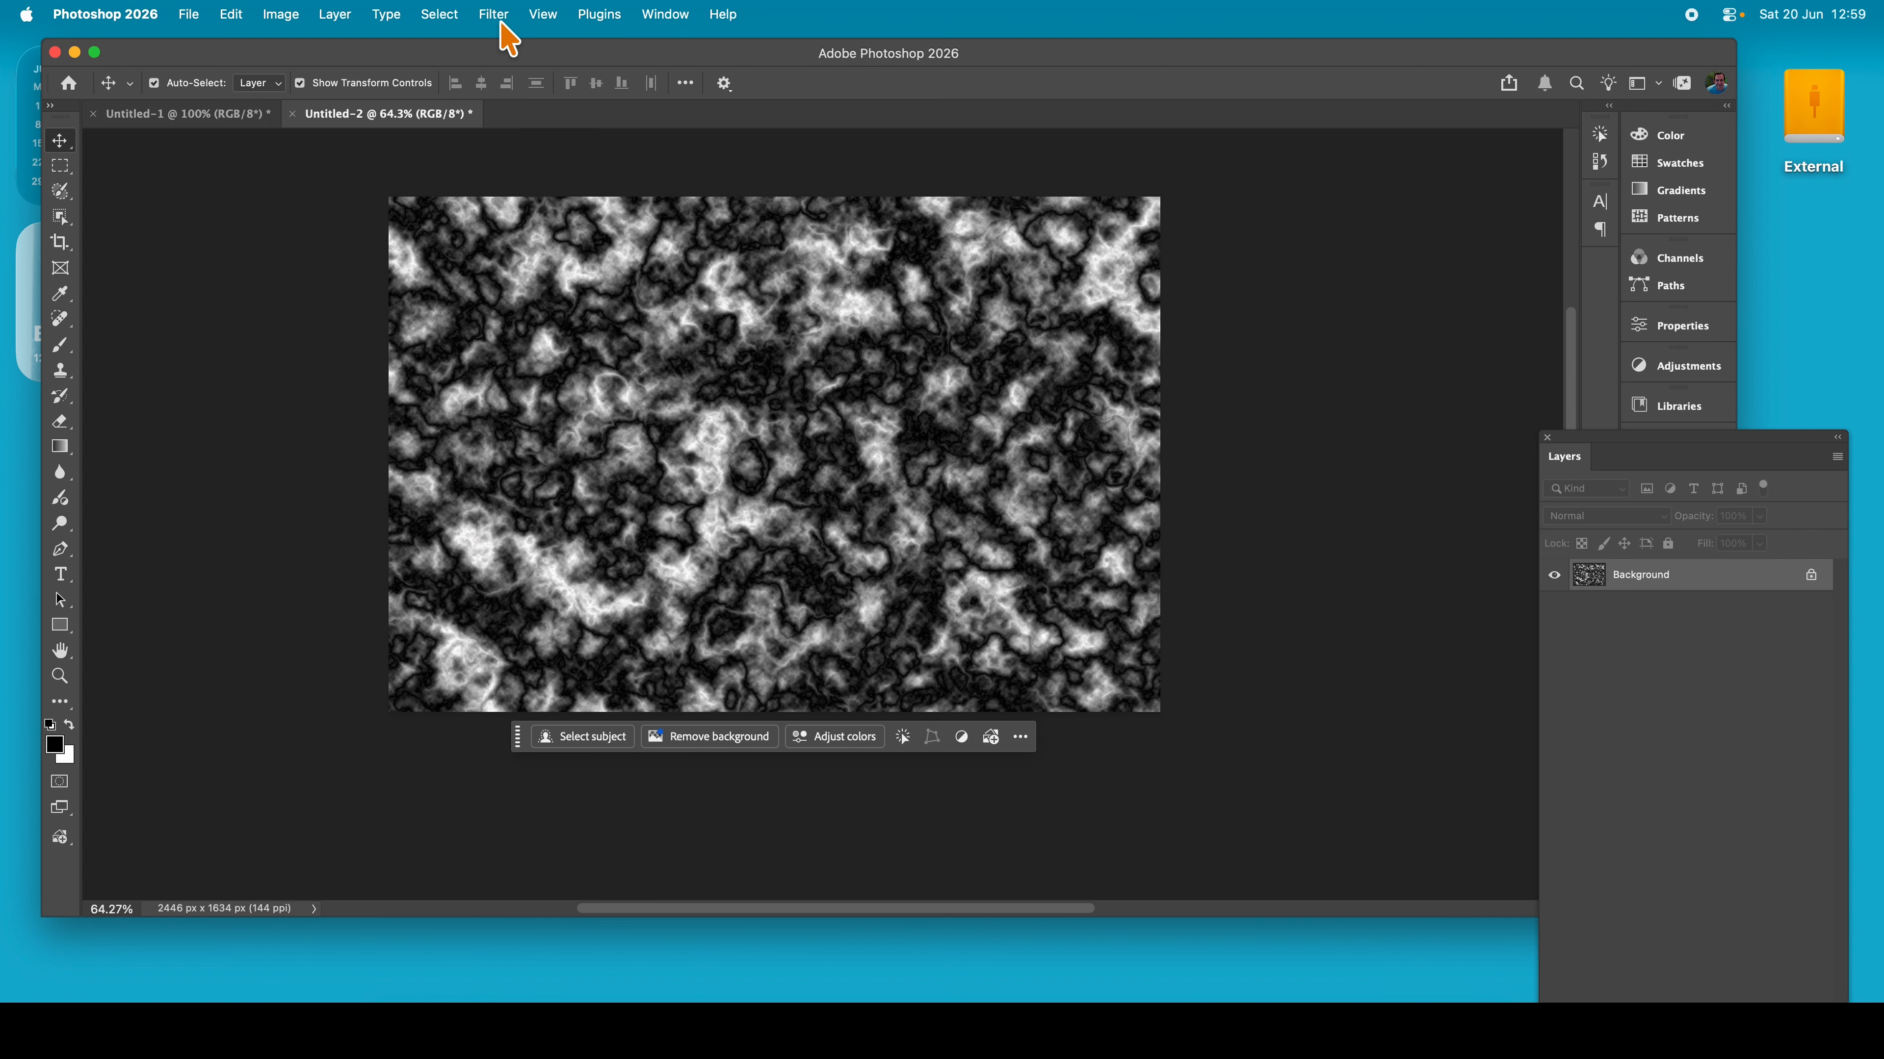
pyautogui.click(497, 18)
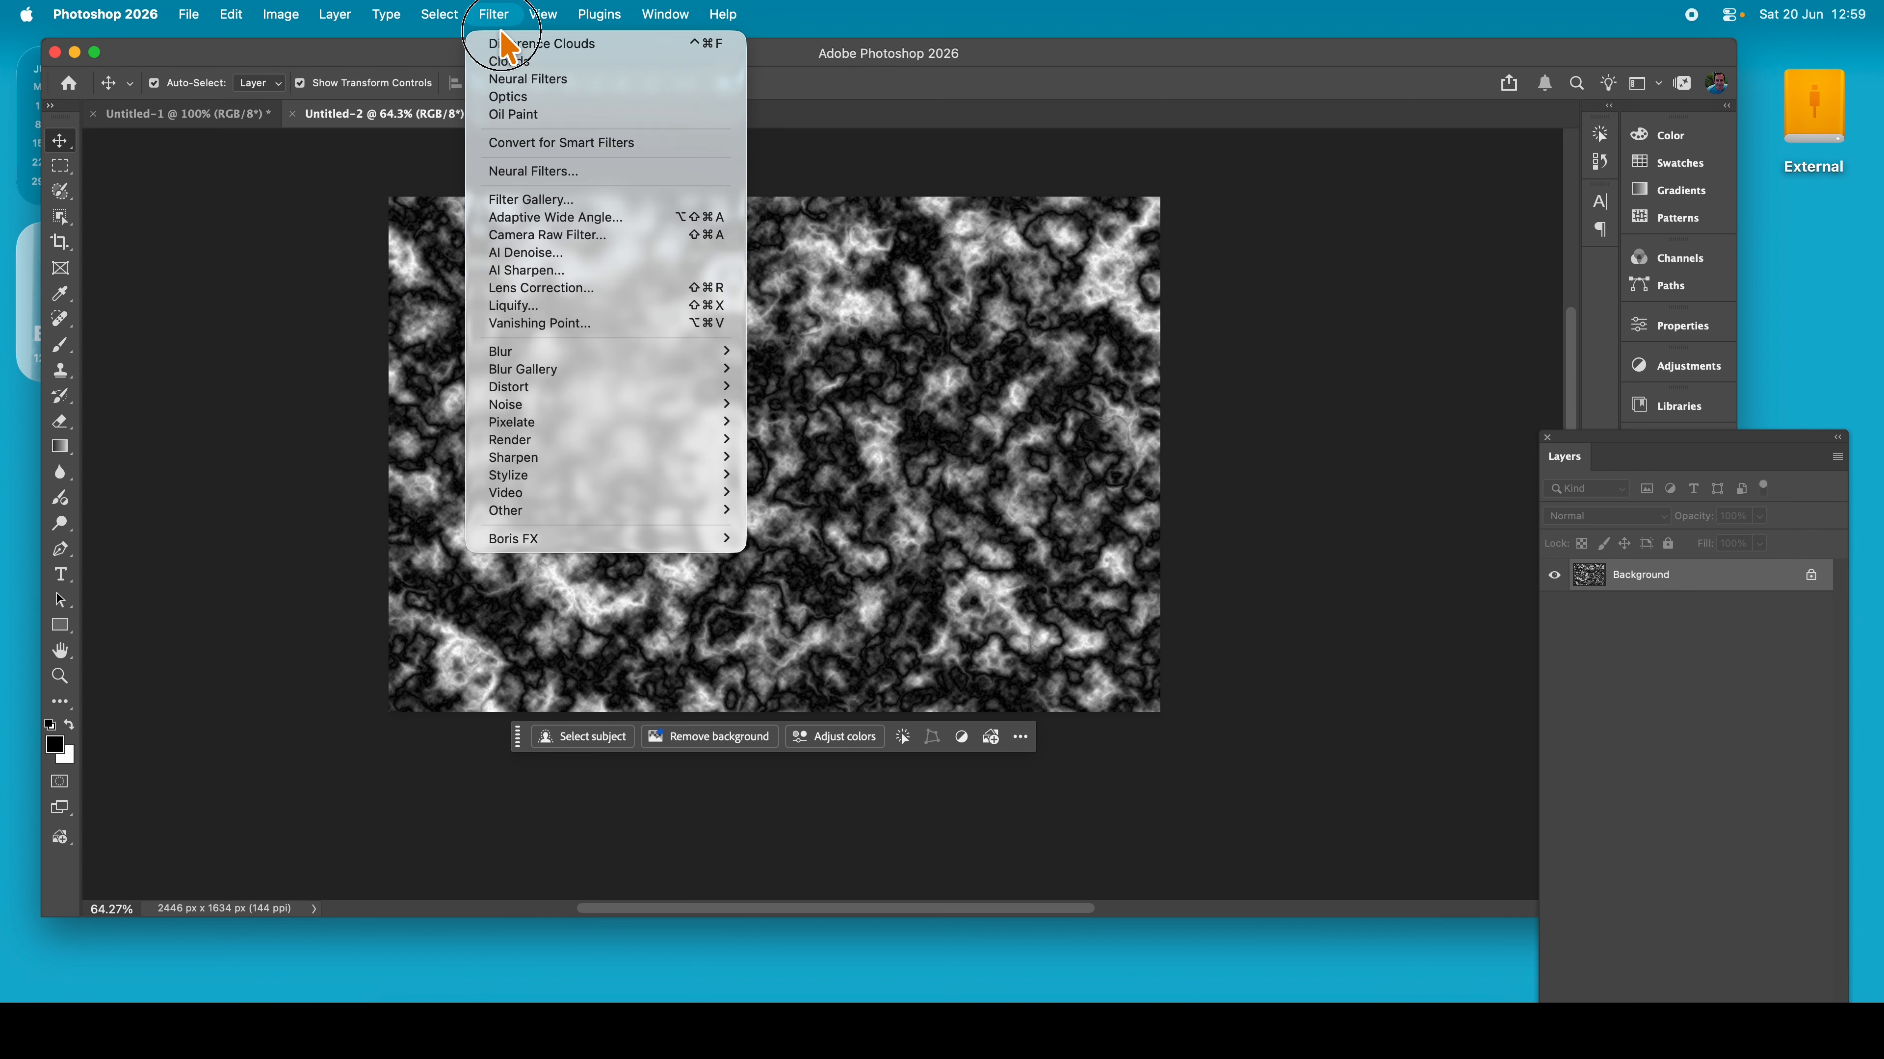
pyautogui.click(506, 48)
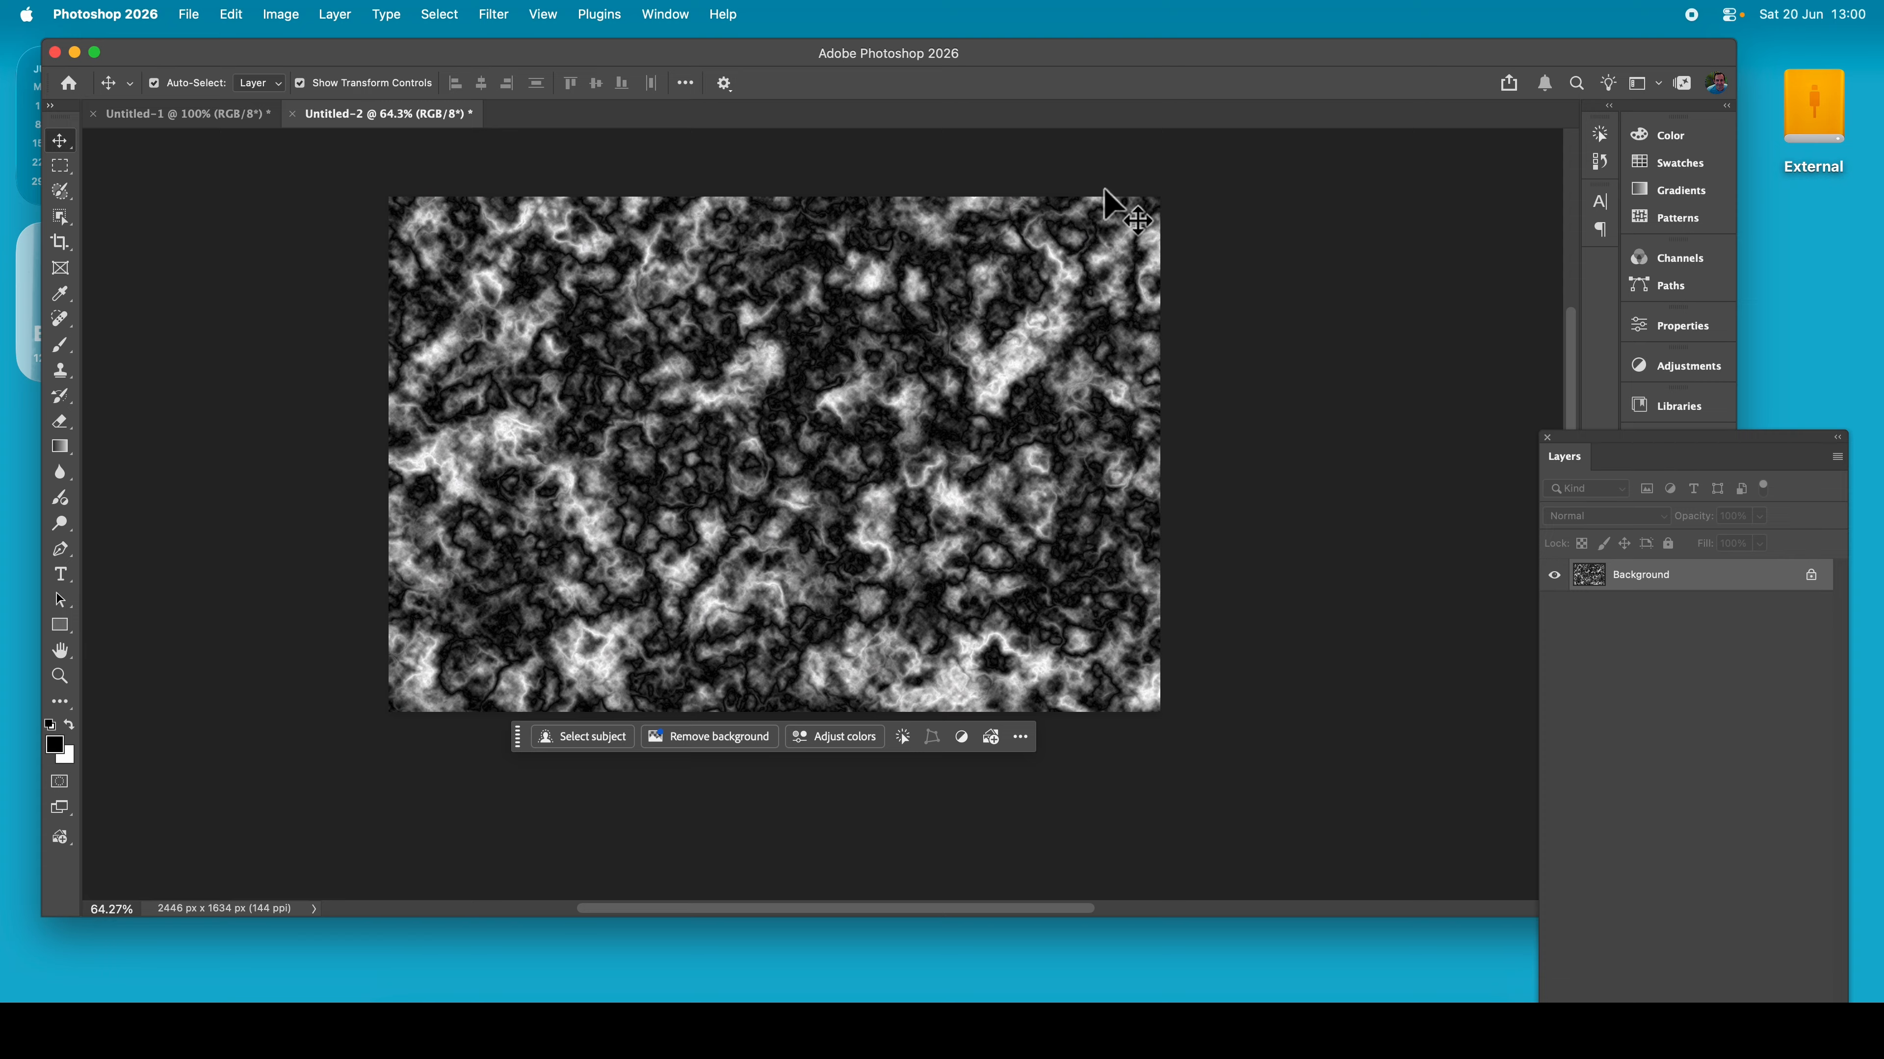
# Apply the Glowing Edges filter from the Filter Gallery with Edge Width 3, Edge Brightness 12 and Smoothness 14
pyautogui.click(504, 17)
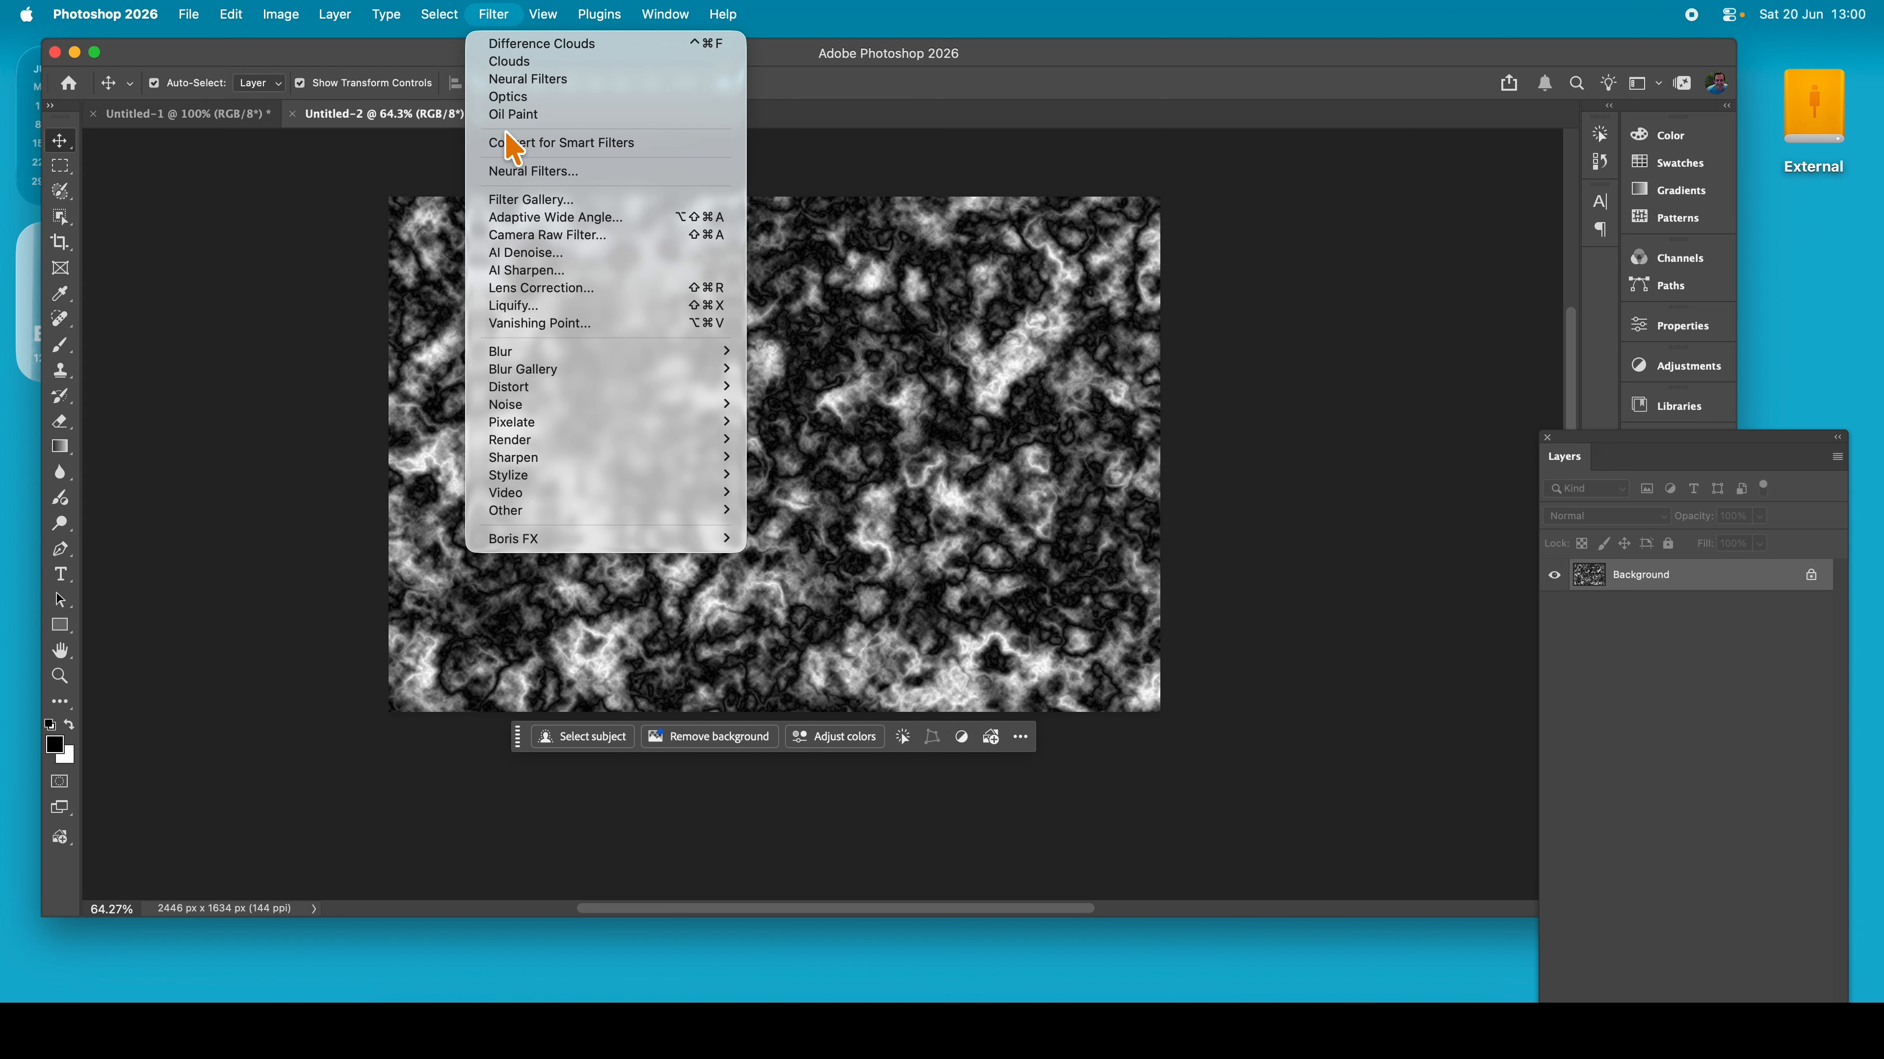
pyautogui.click(537, 200)
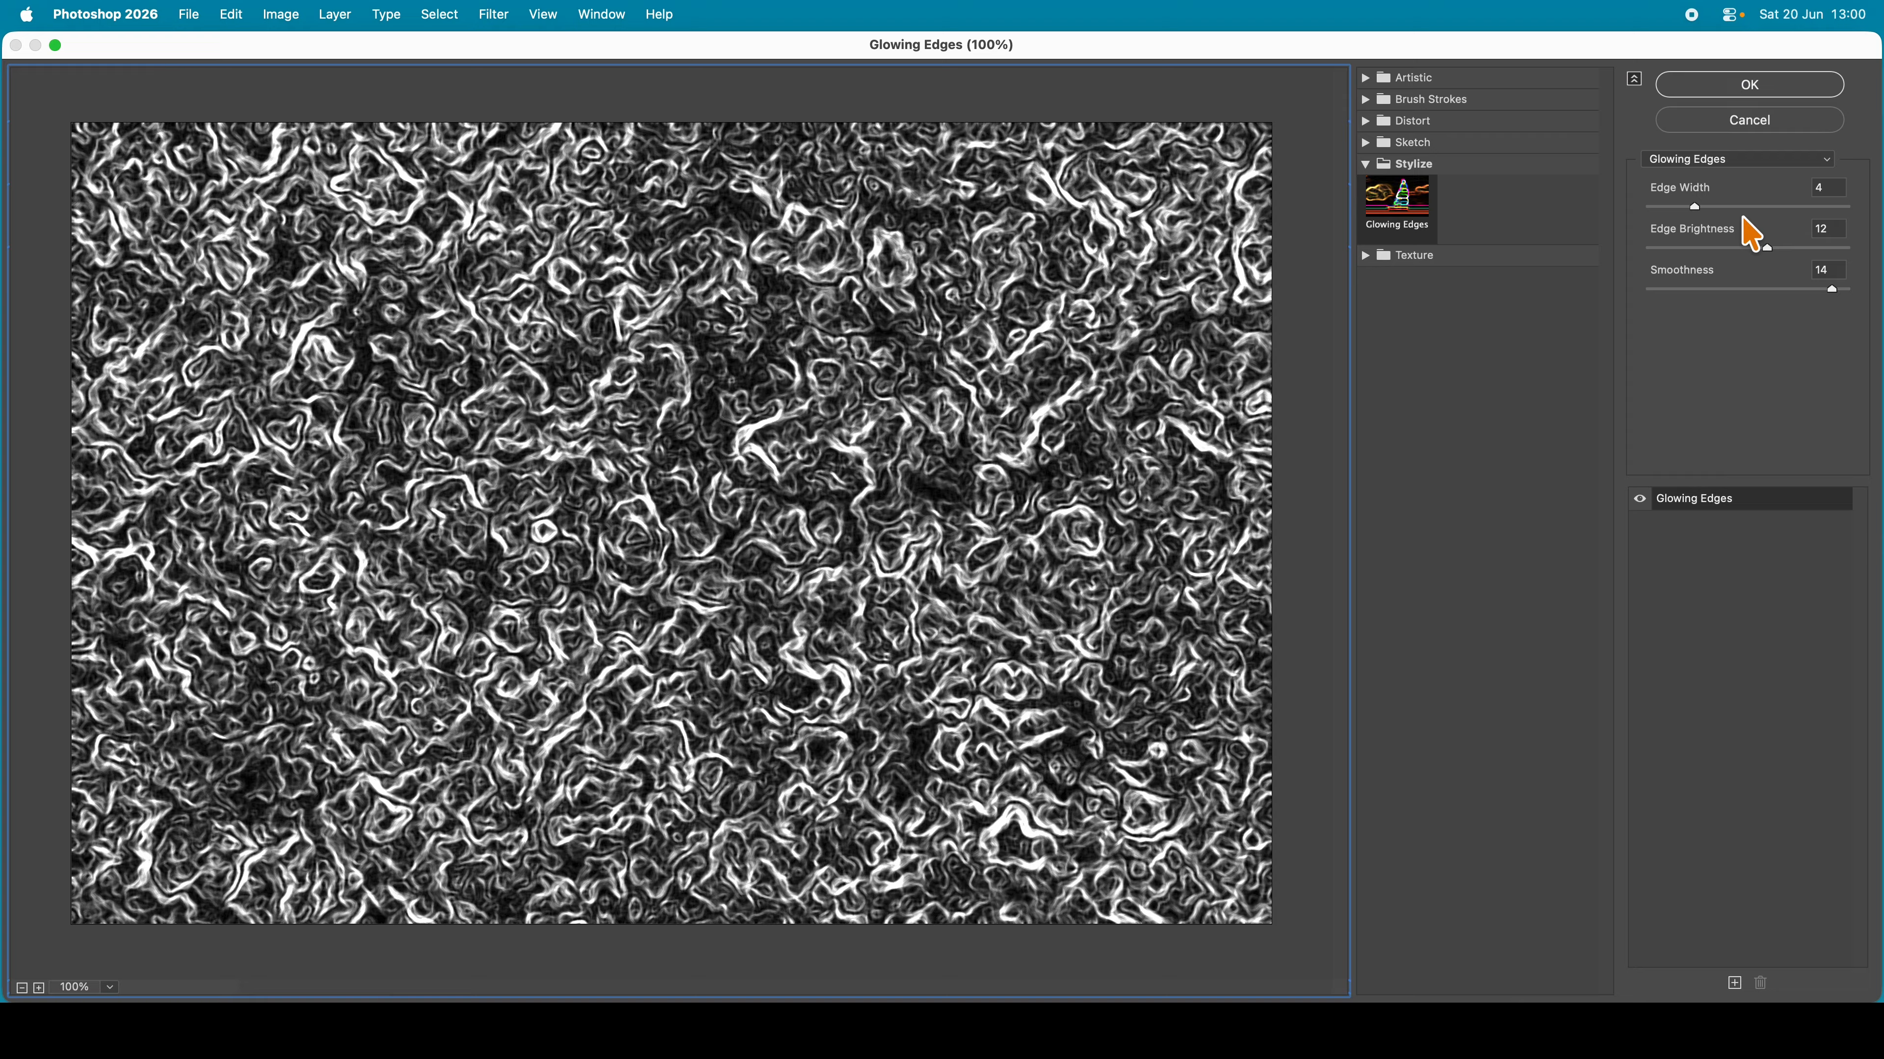
pyautogui.click(1724, 207)
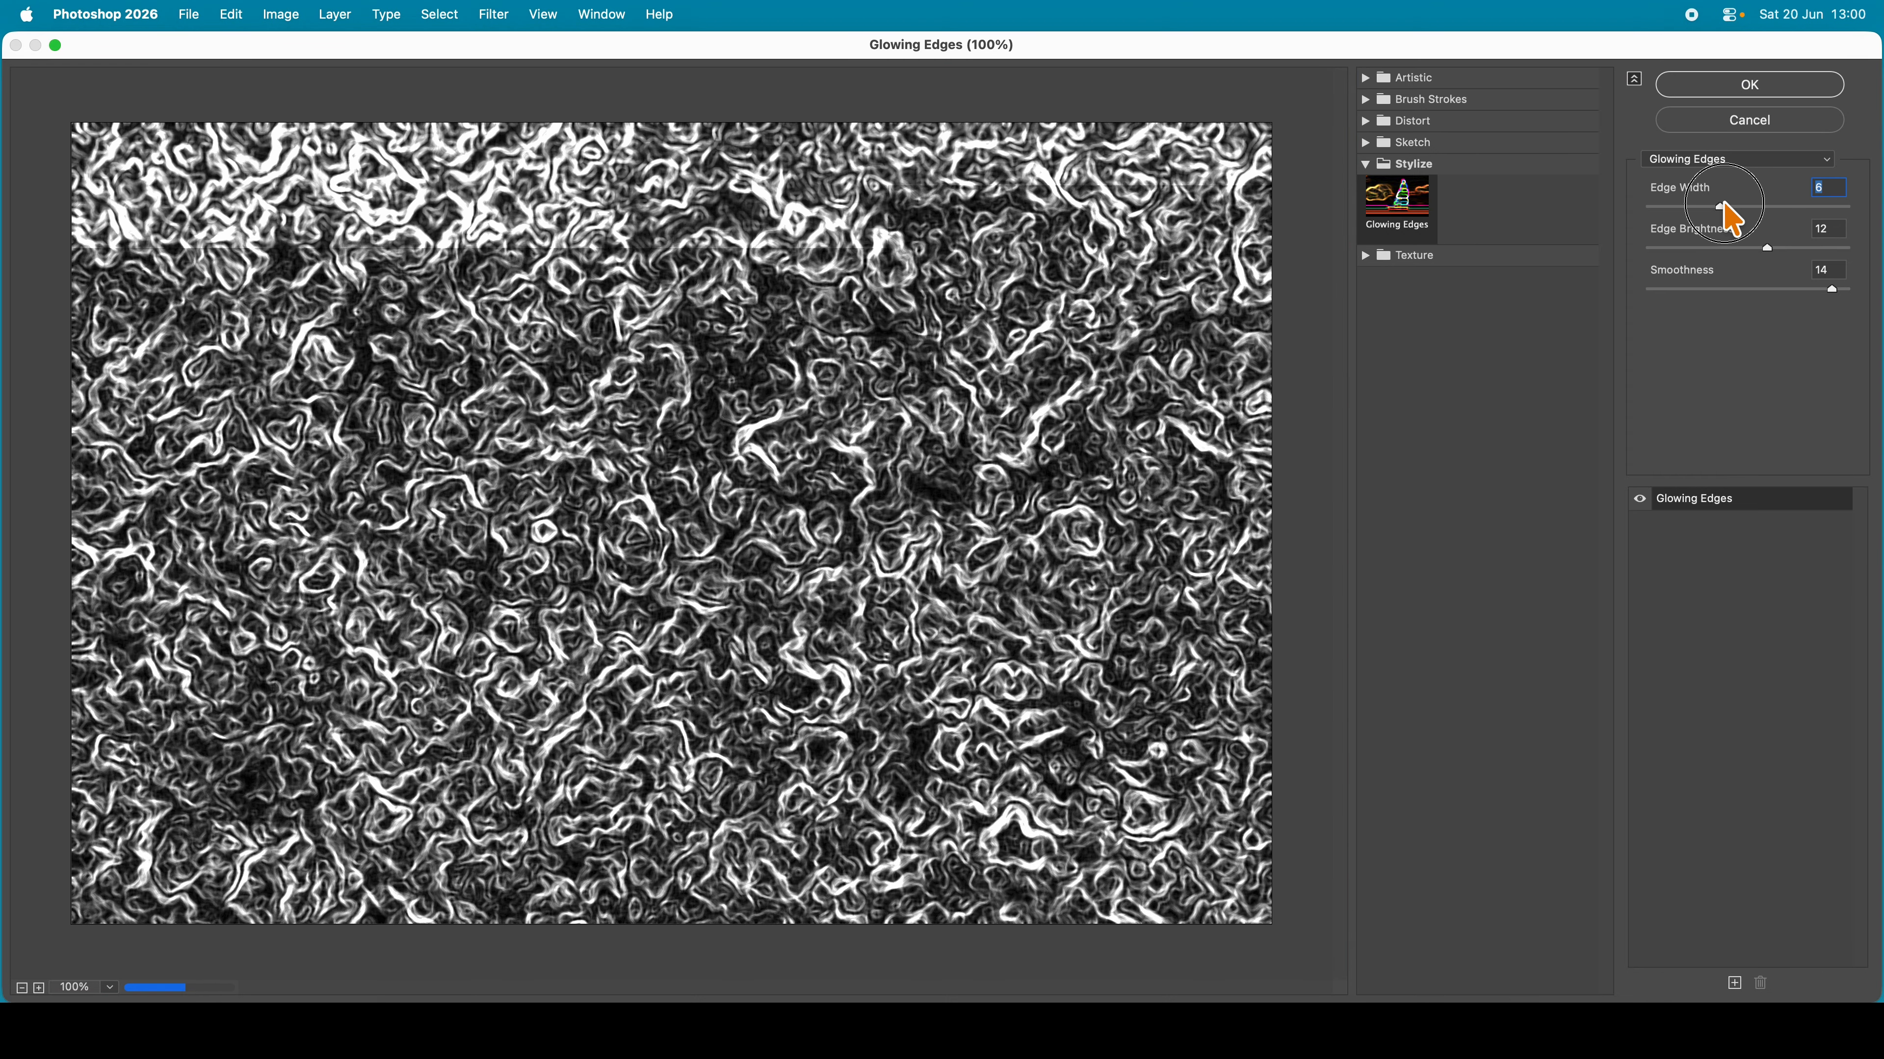
pyautogui.moveTo(1725, 207); pyautogui.dragTo(1685, 206)
pyautogui.click(1764, 249)
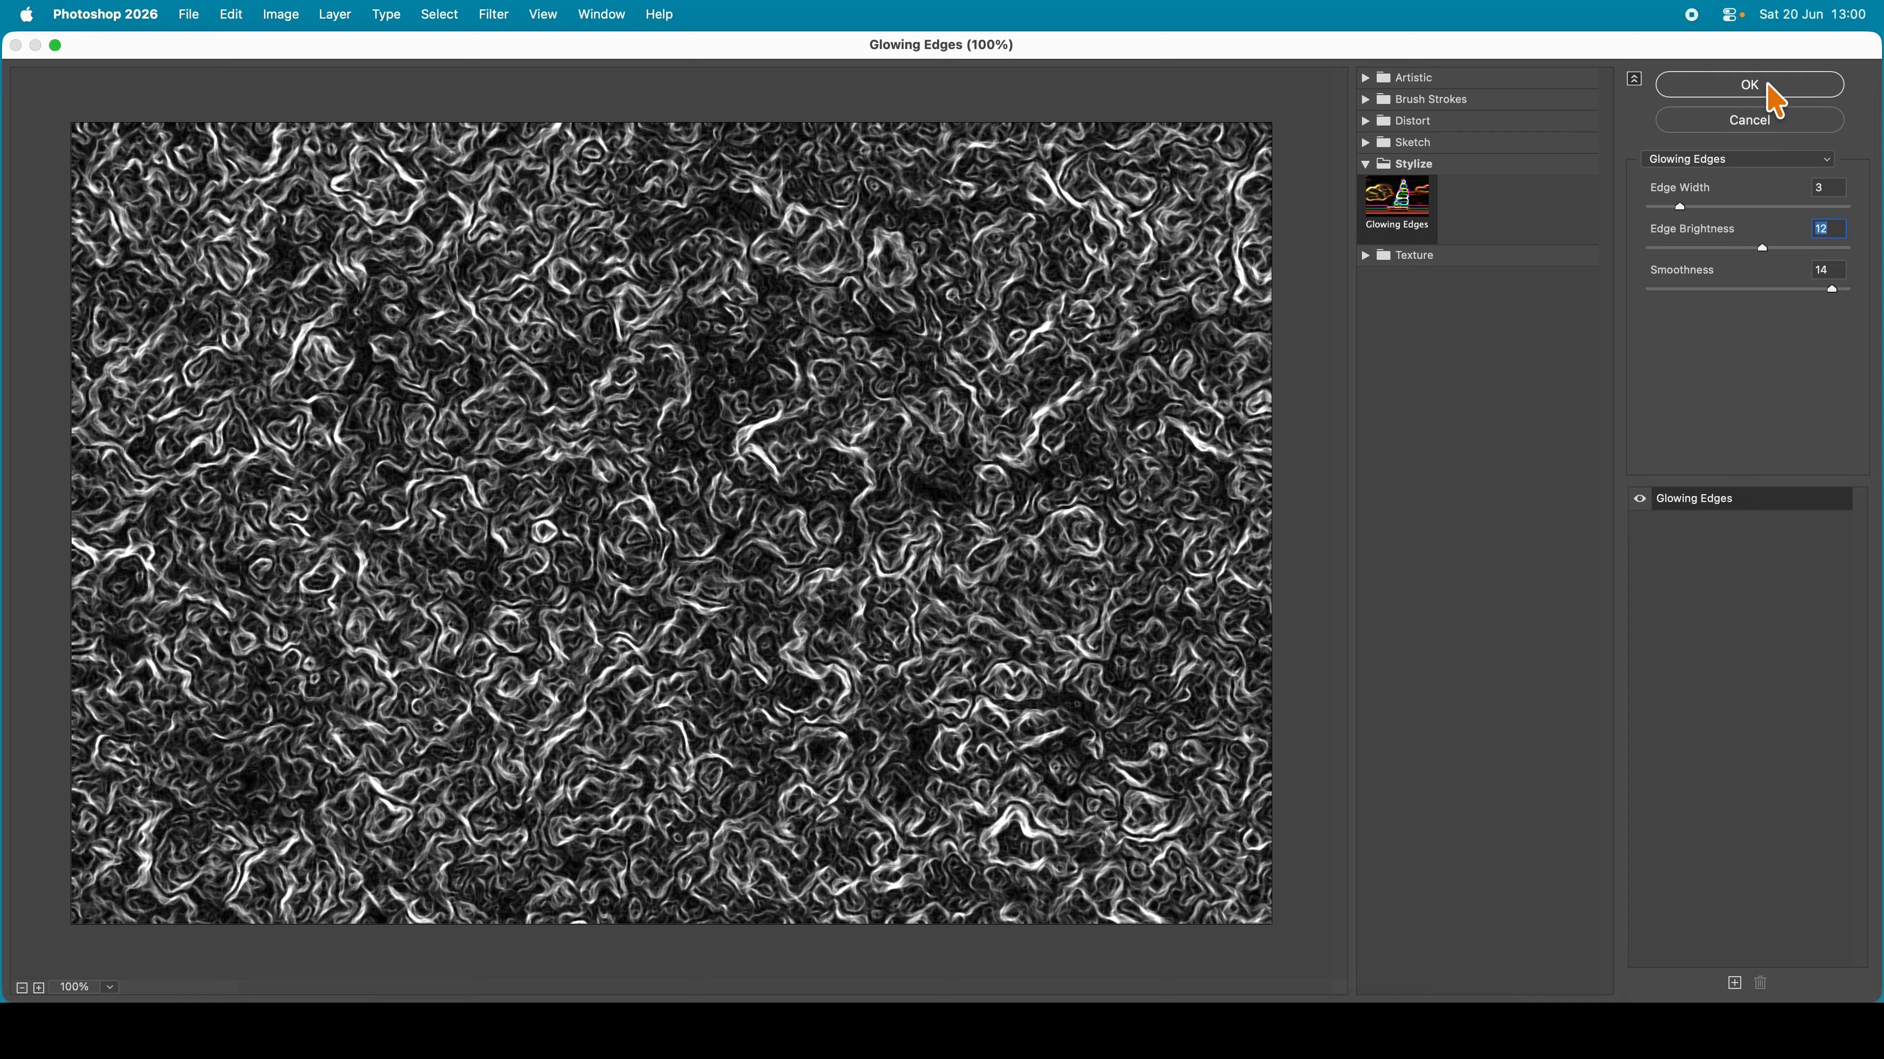
pyautogui.click(1750, 85)
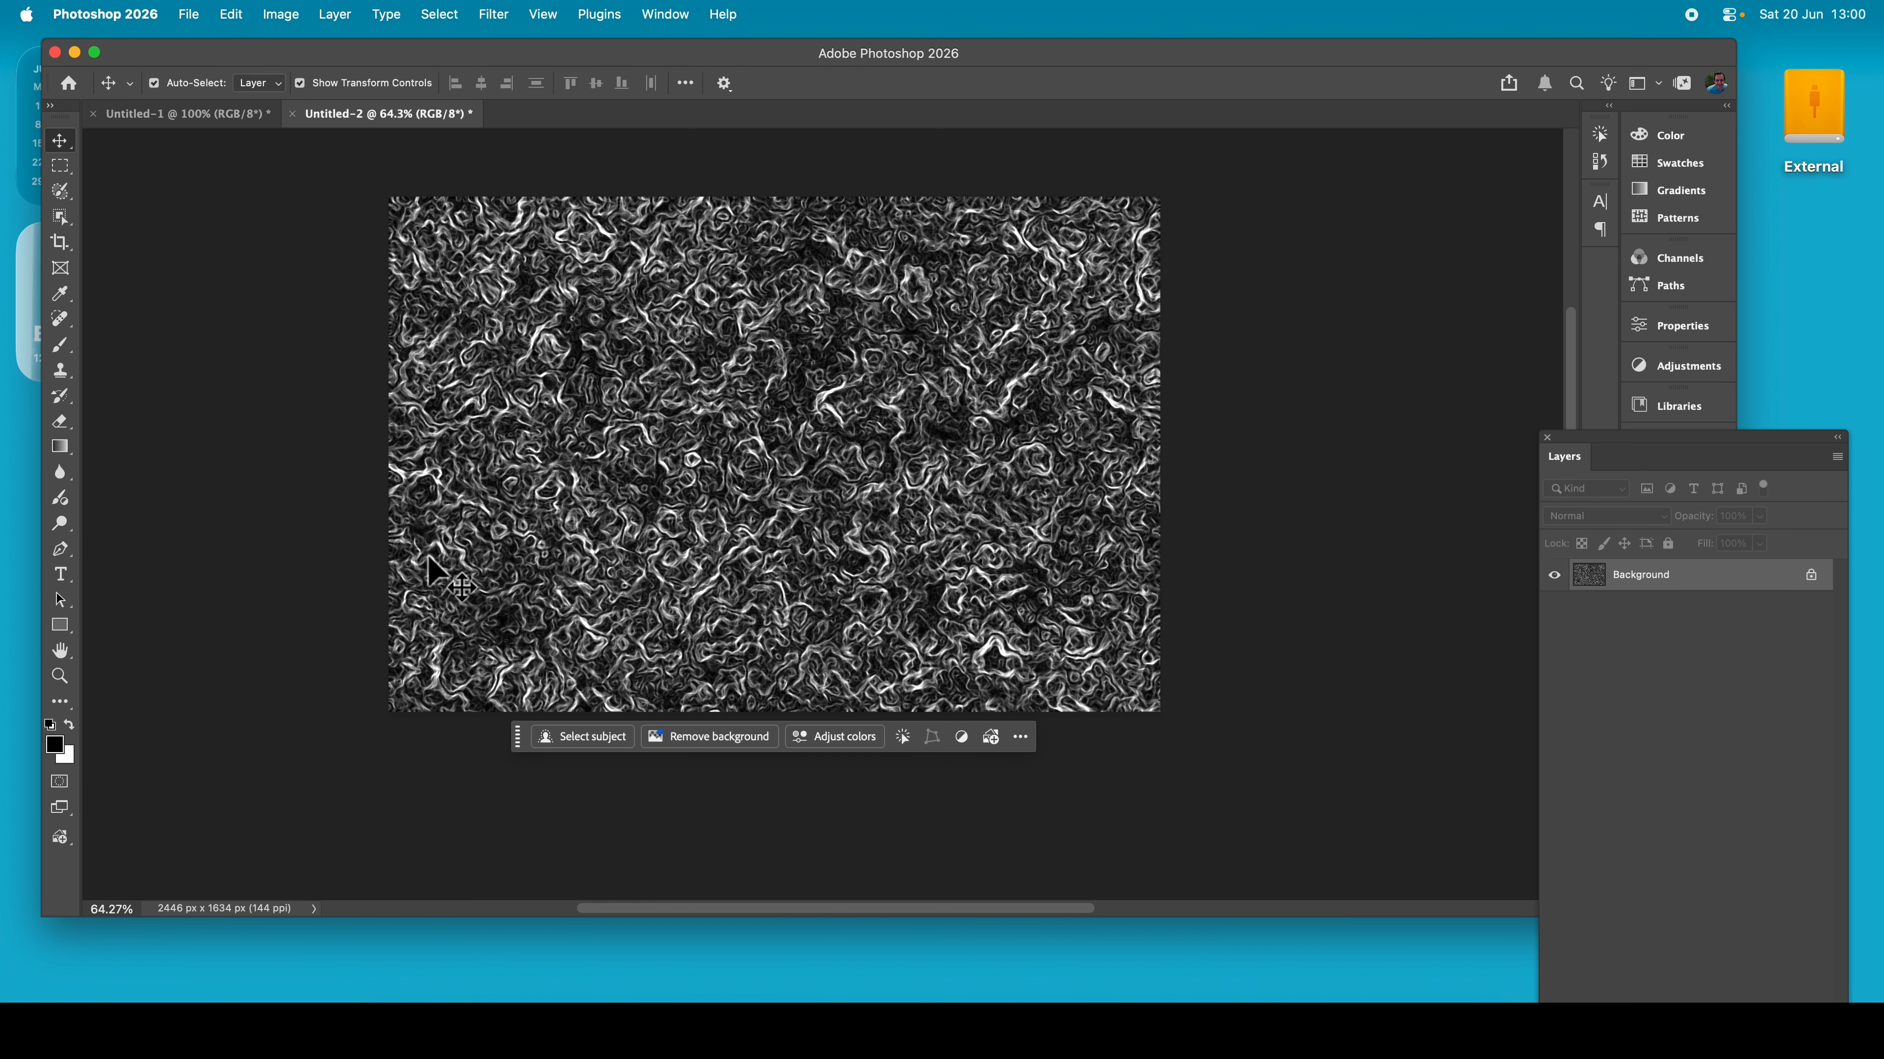
# Render Difference Clouds three more times over the glowing-edges texture
pyautogui.click(59, 675)
pyautogui.moveTo(645, 608); pyautogui.dragTo(690, 617)
pyautogui.scroll(3, 868, 478)
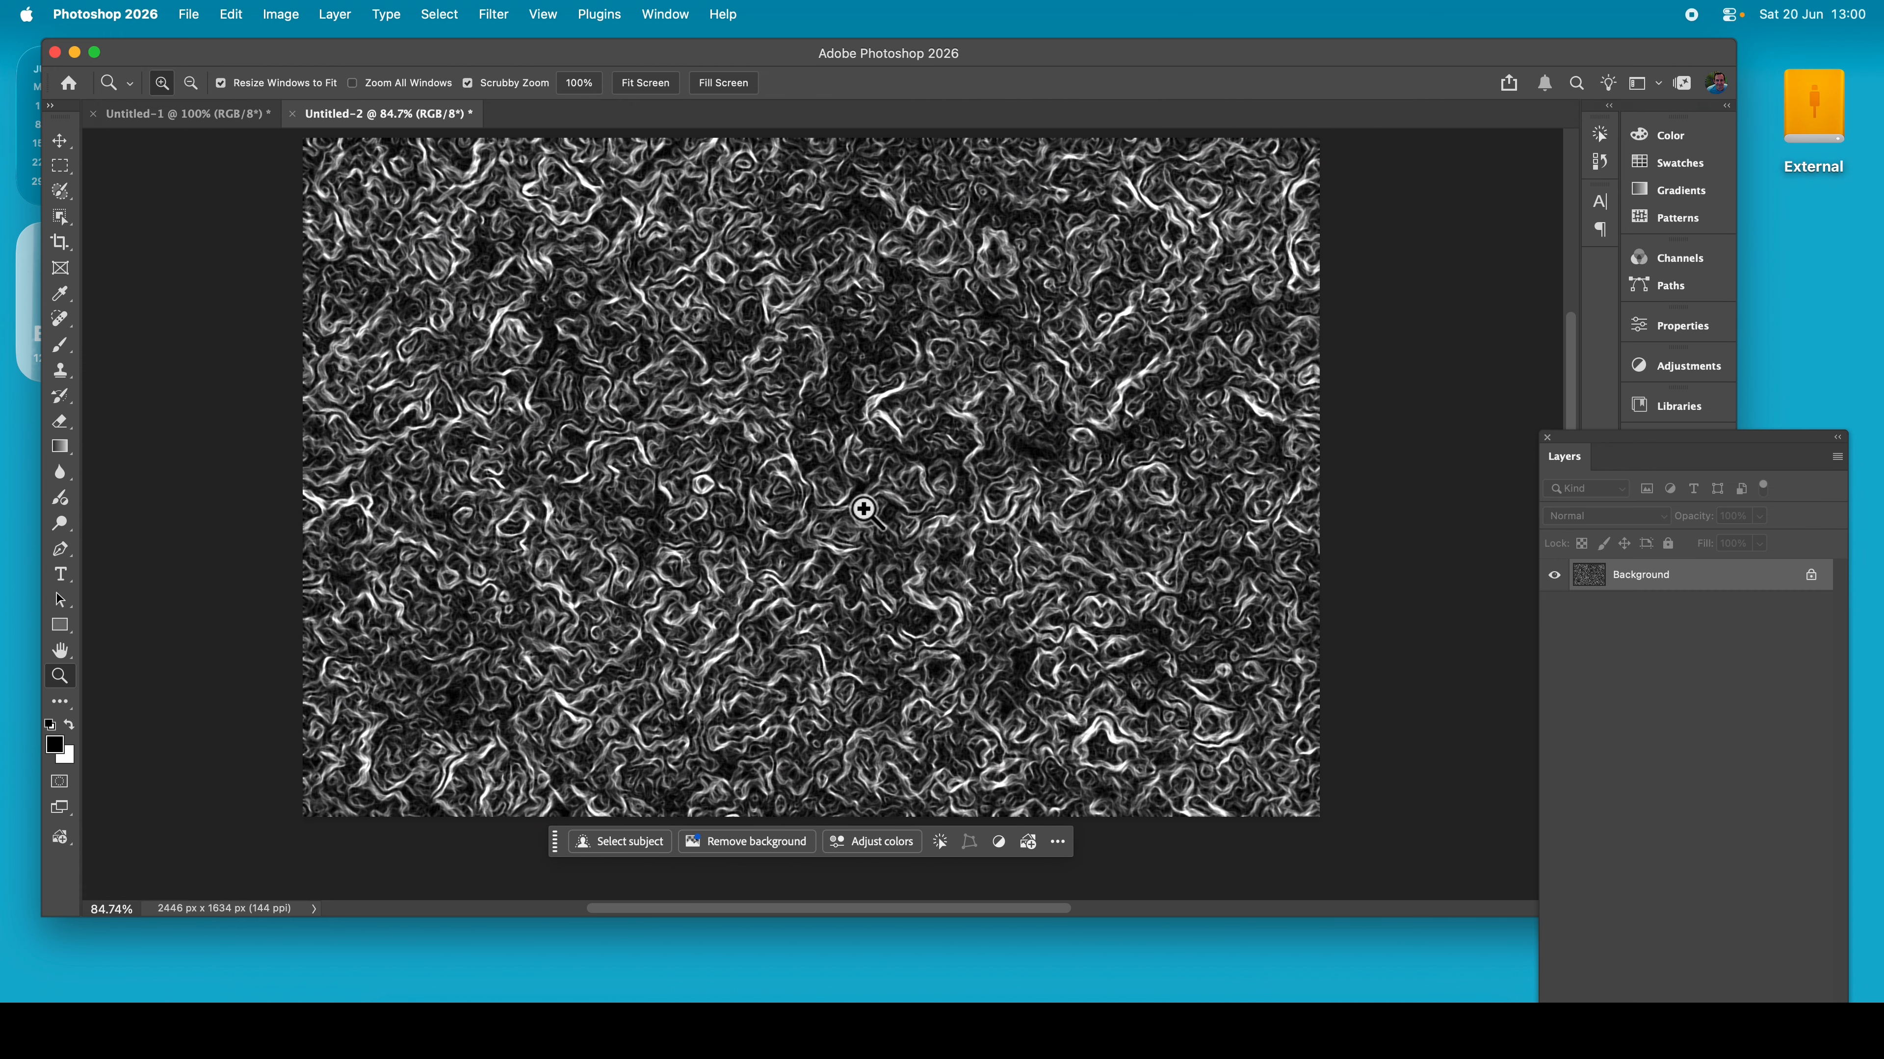
pyautogui.click(496, 15)
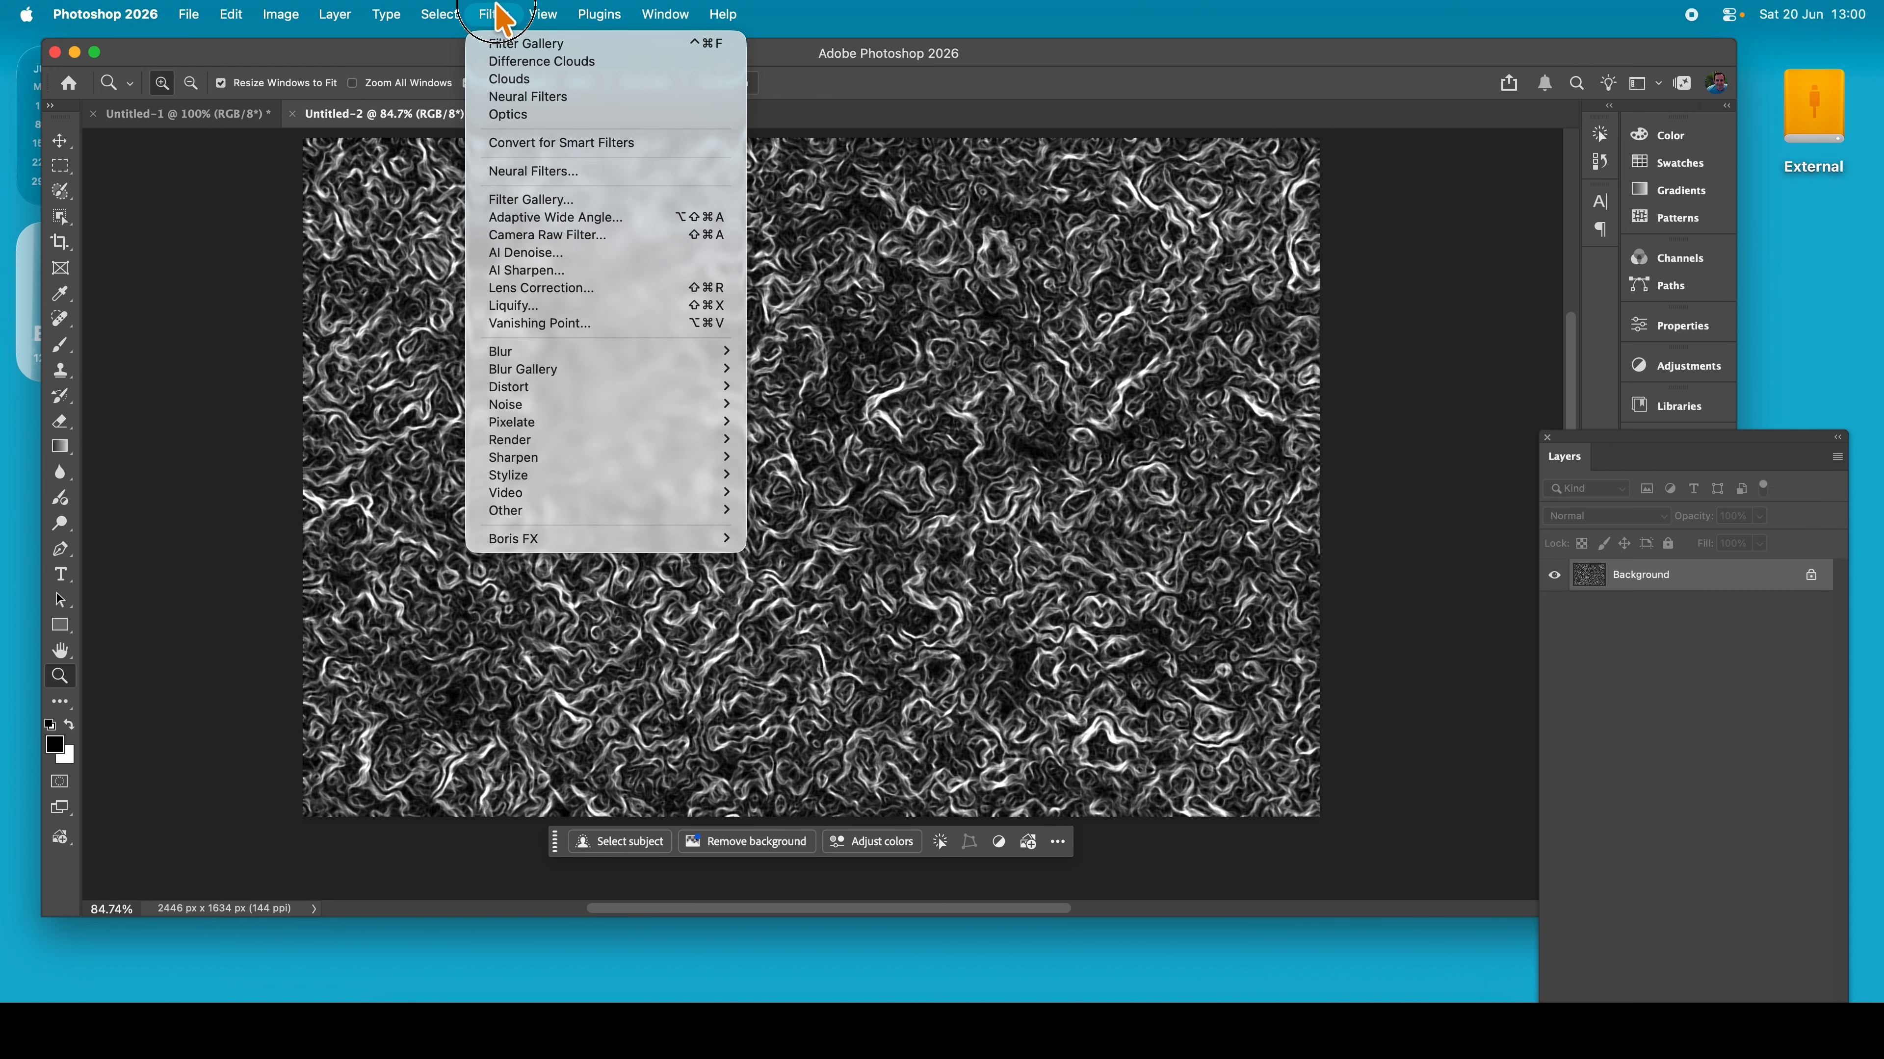
pyautogui.click(509, 63)
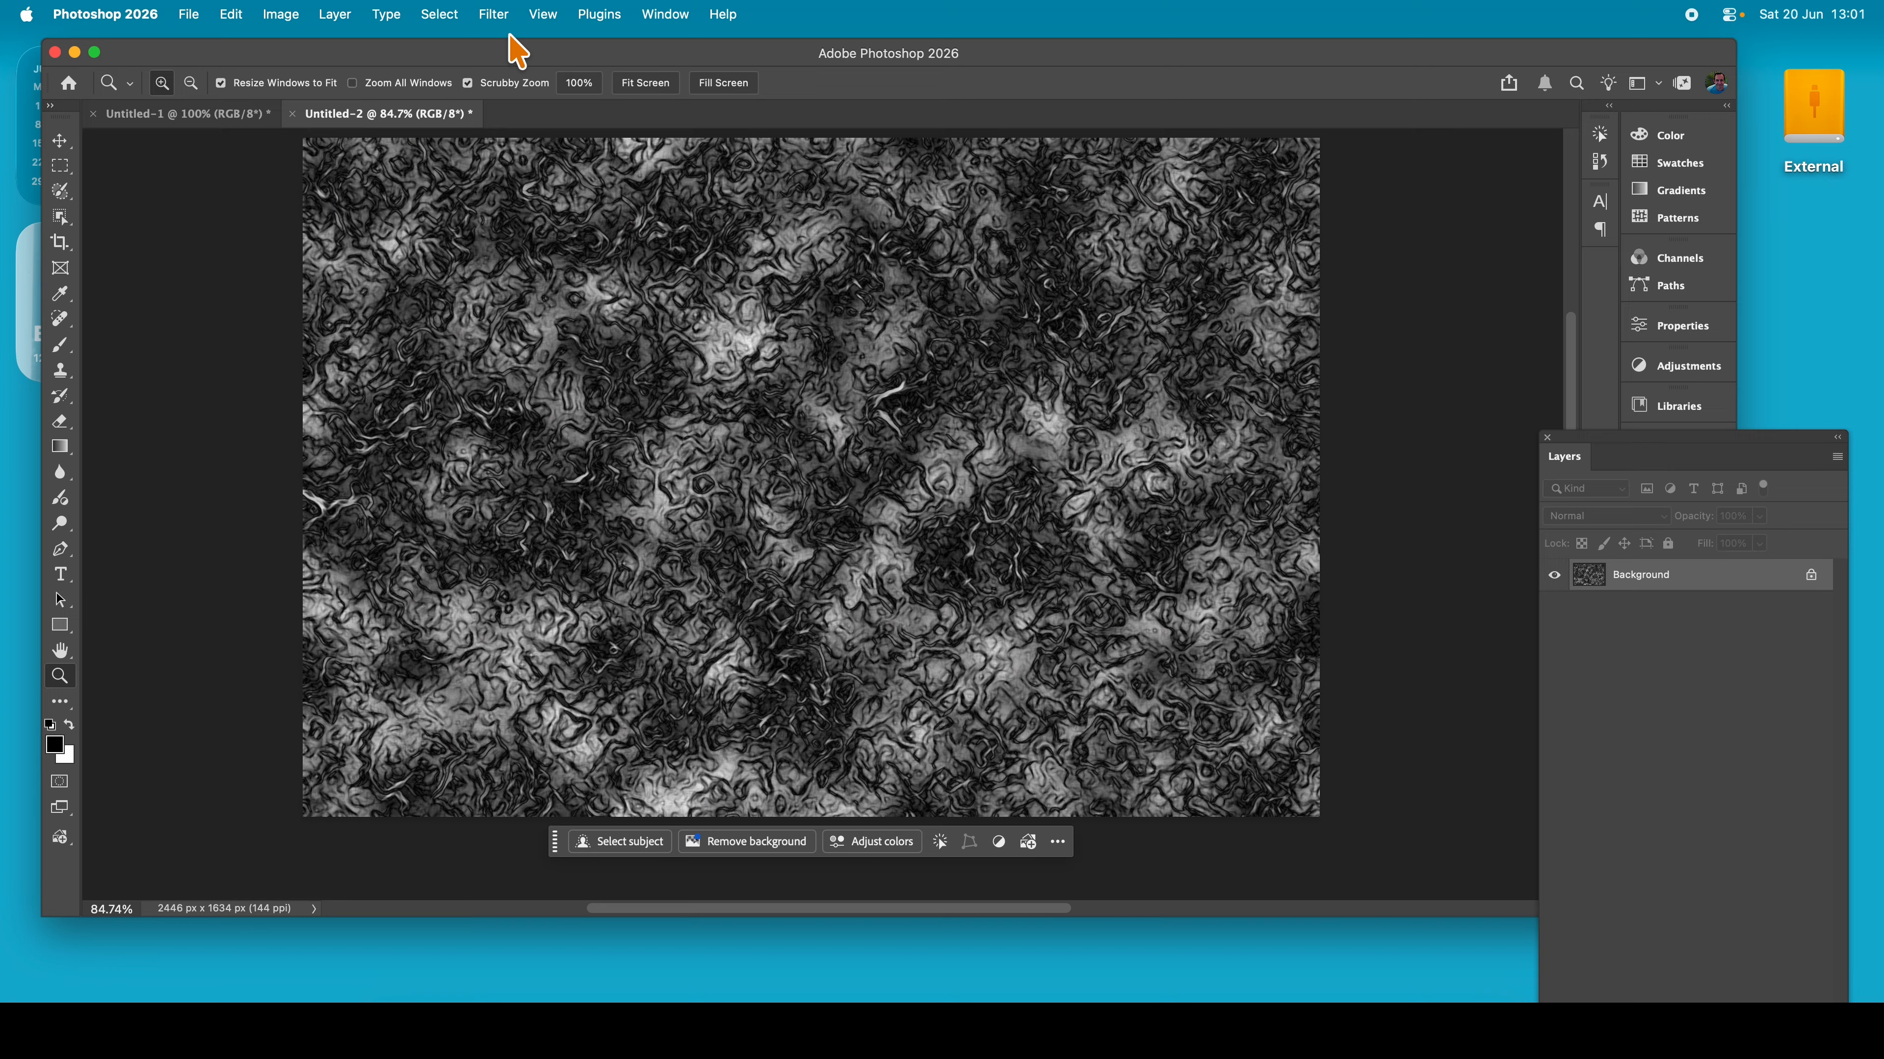
pyautogui.click(493, 15)
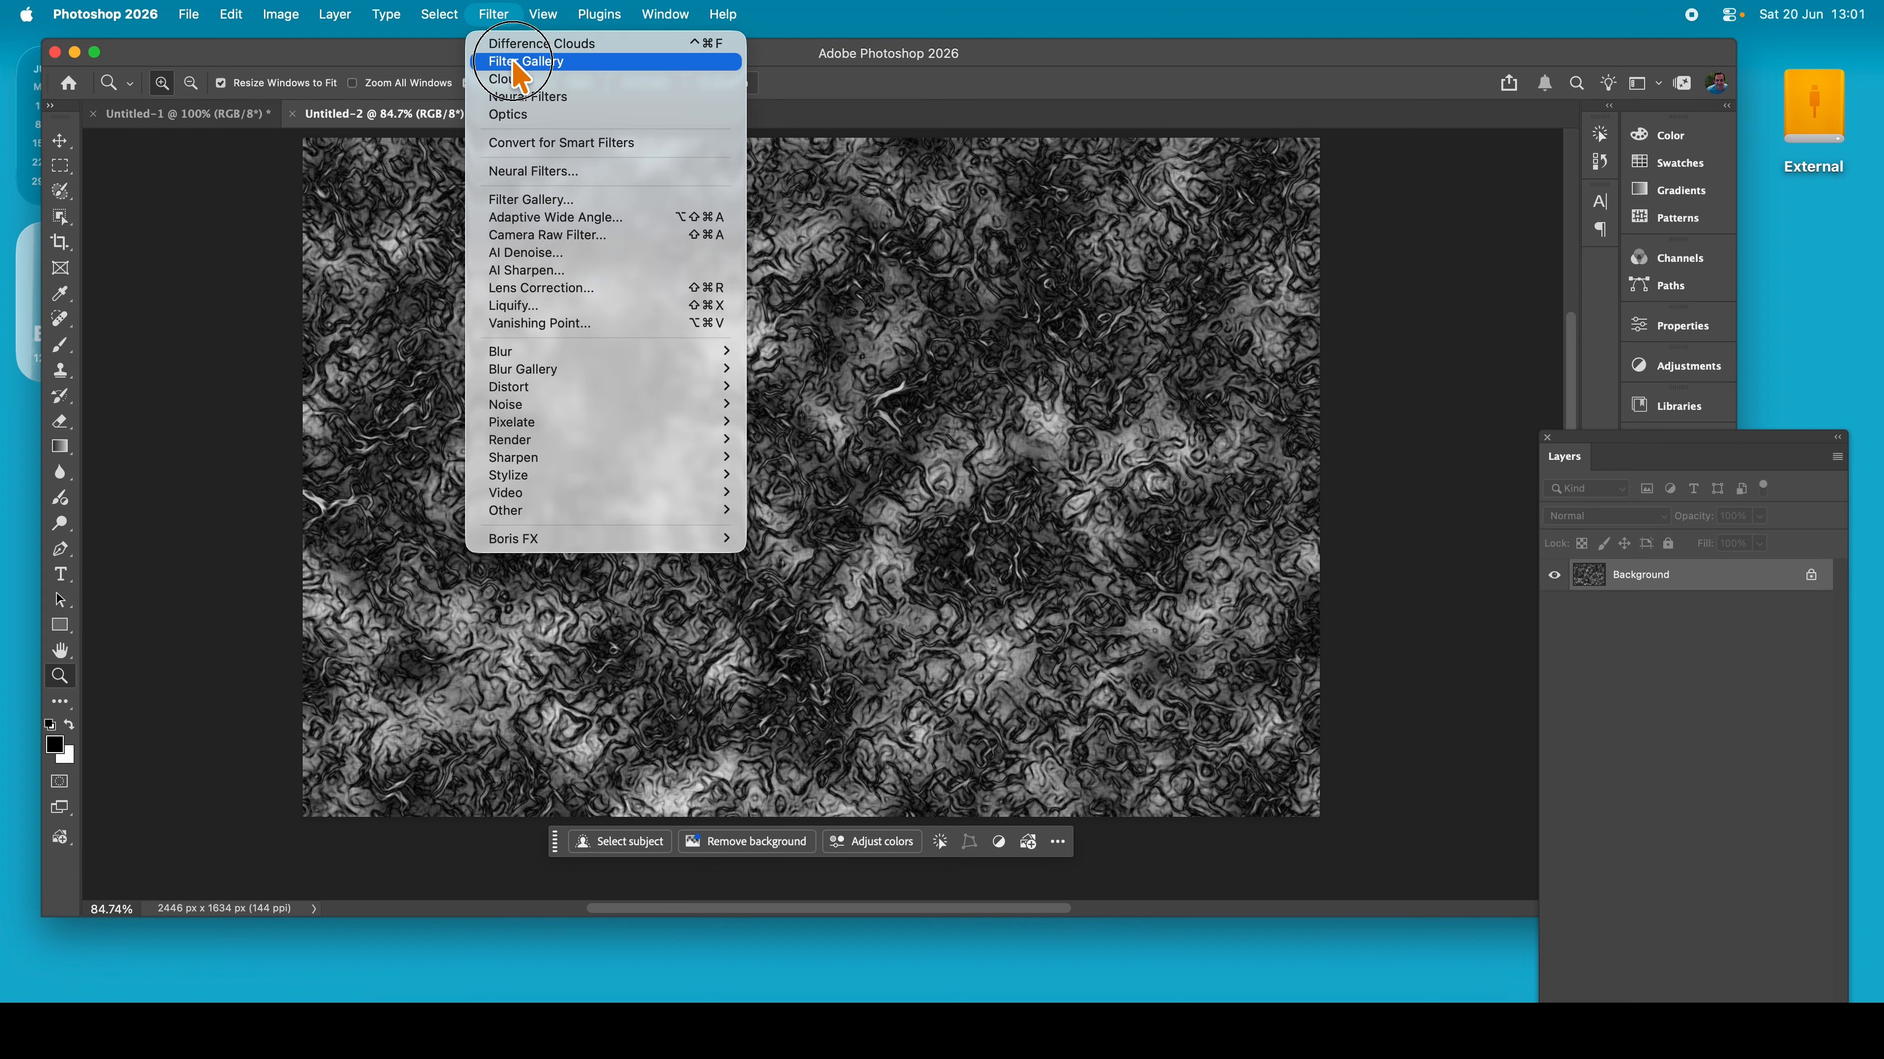
pyautogui.click(728, 43)
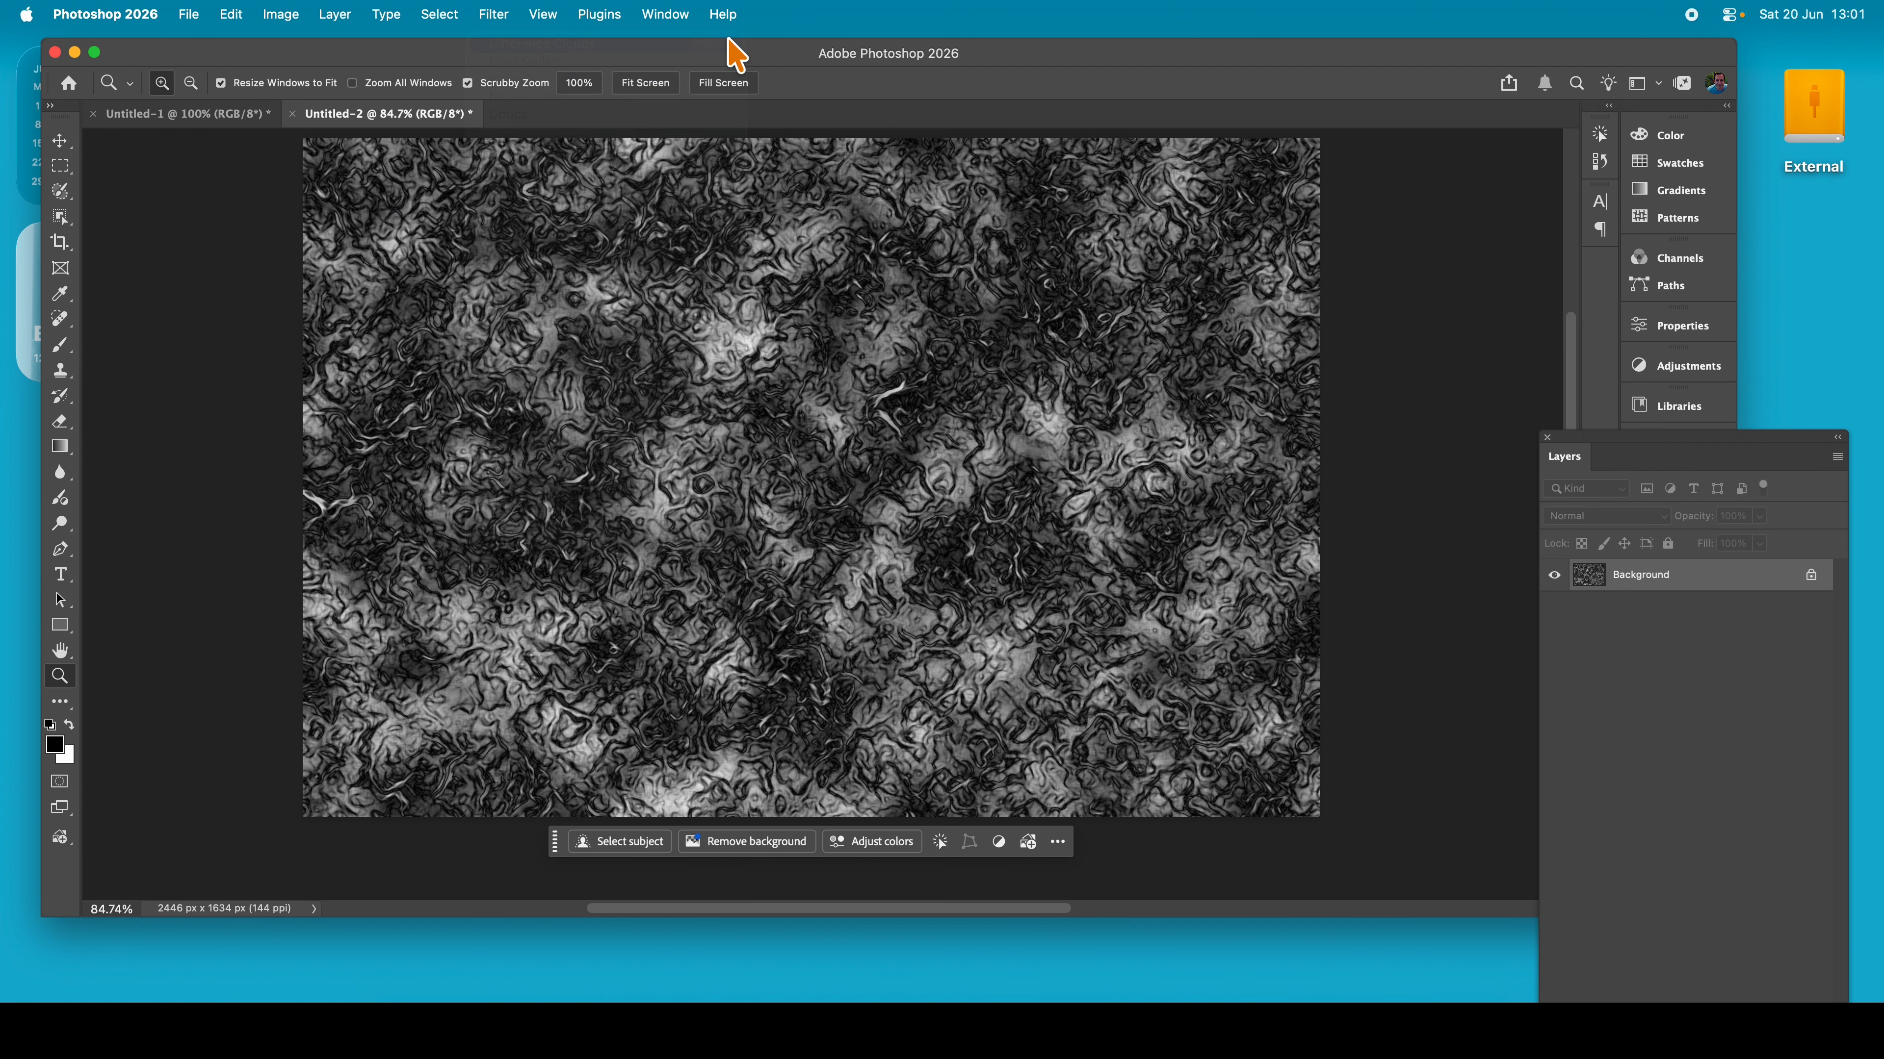
pyautogui.click(482, 16)
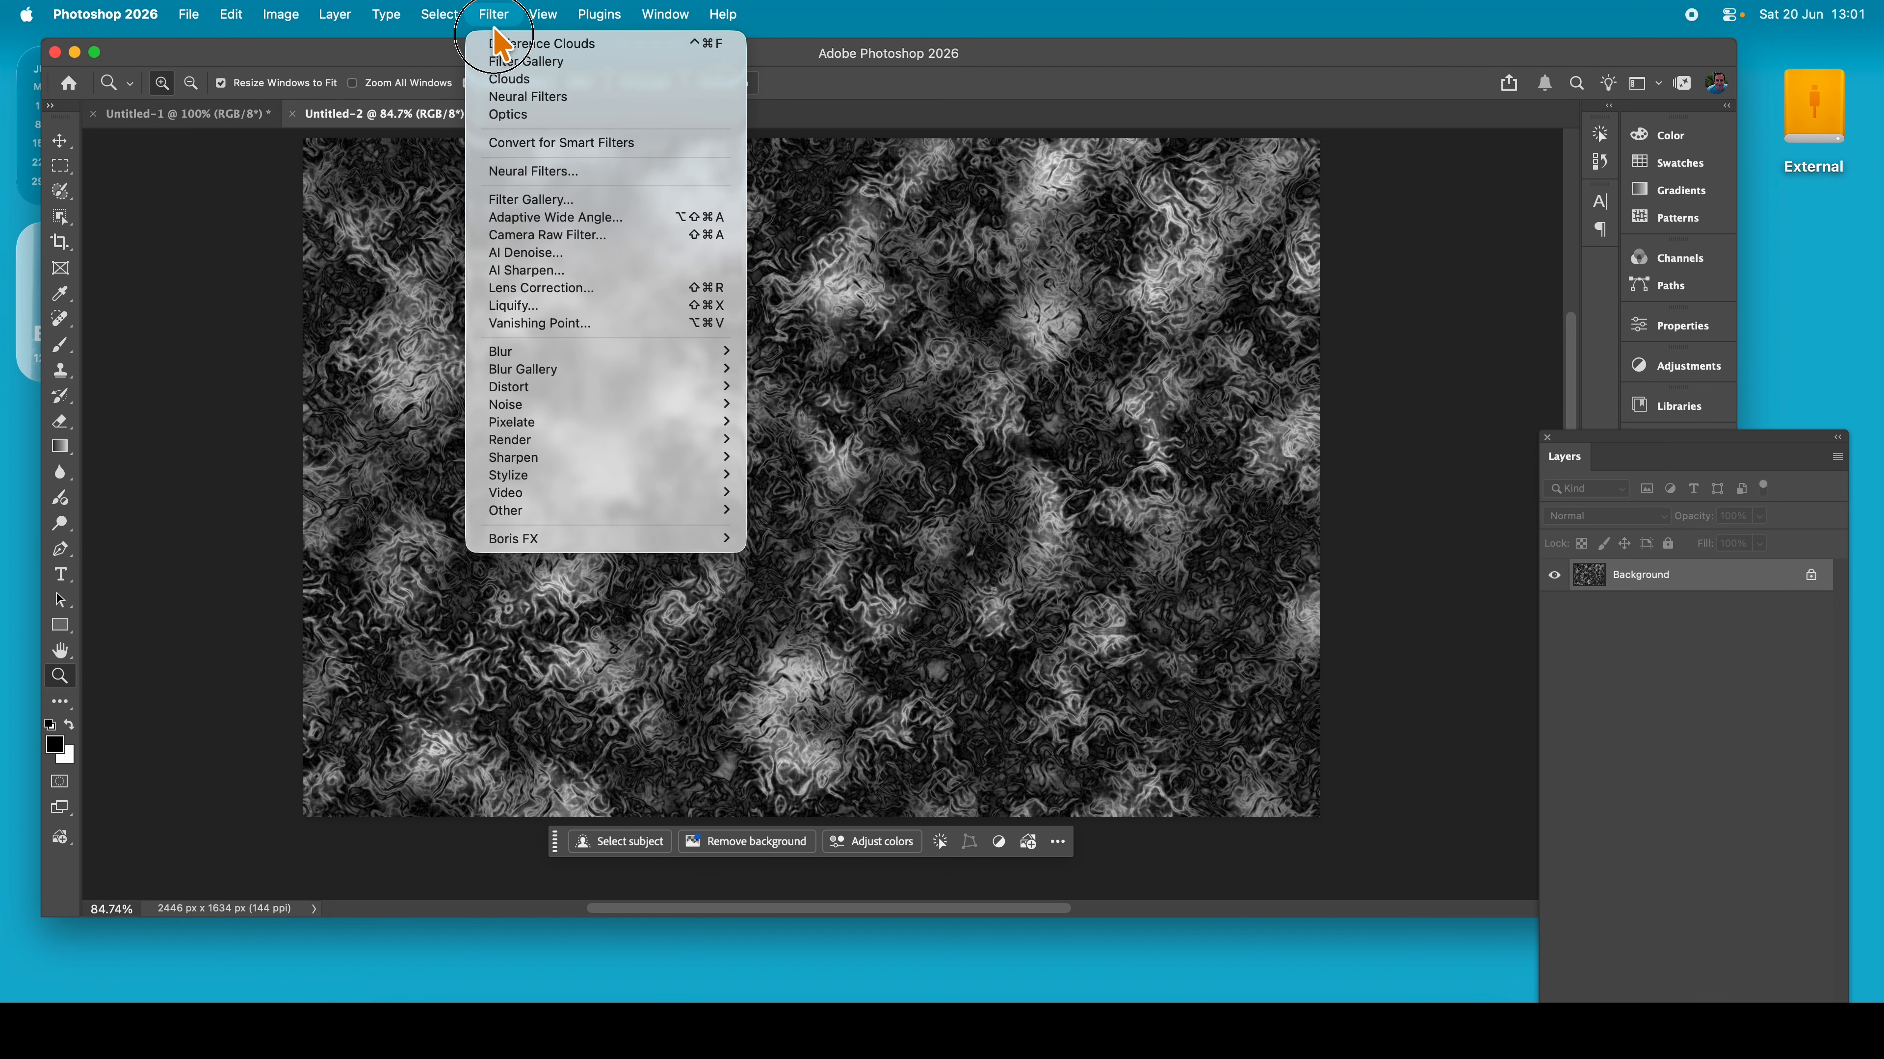
pyautogui.click(717, 46)
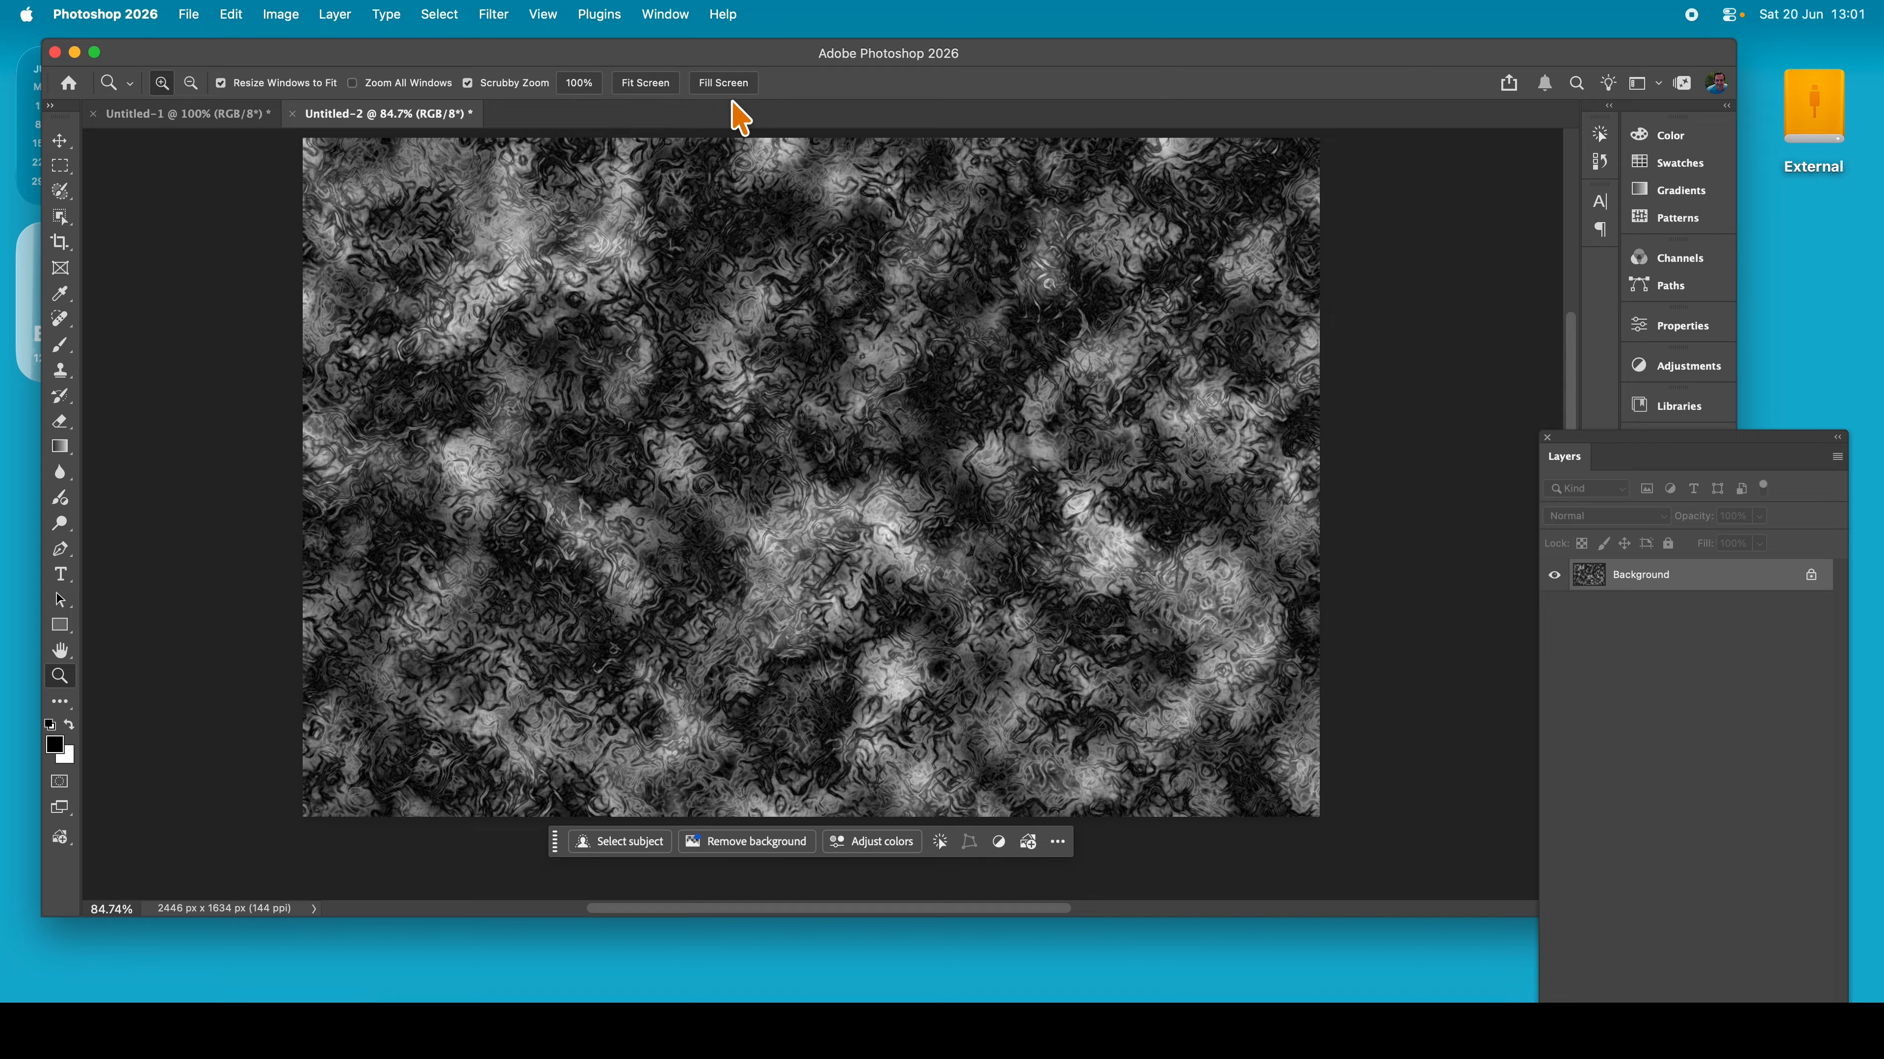
# Try the last-used Neural Filters settings on the cloud texture and undo them
pyautogui.click(493, 14)
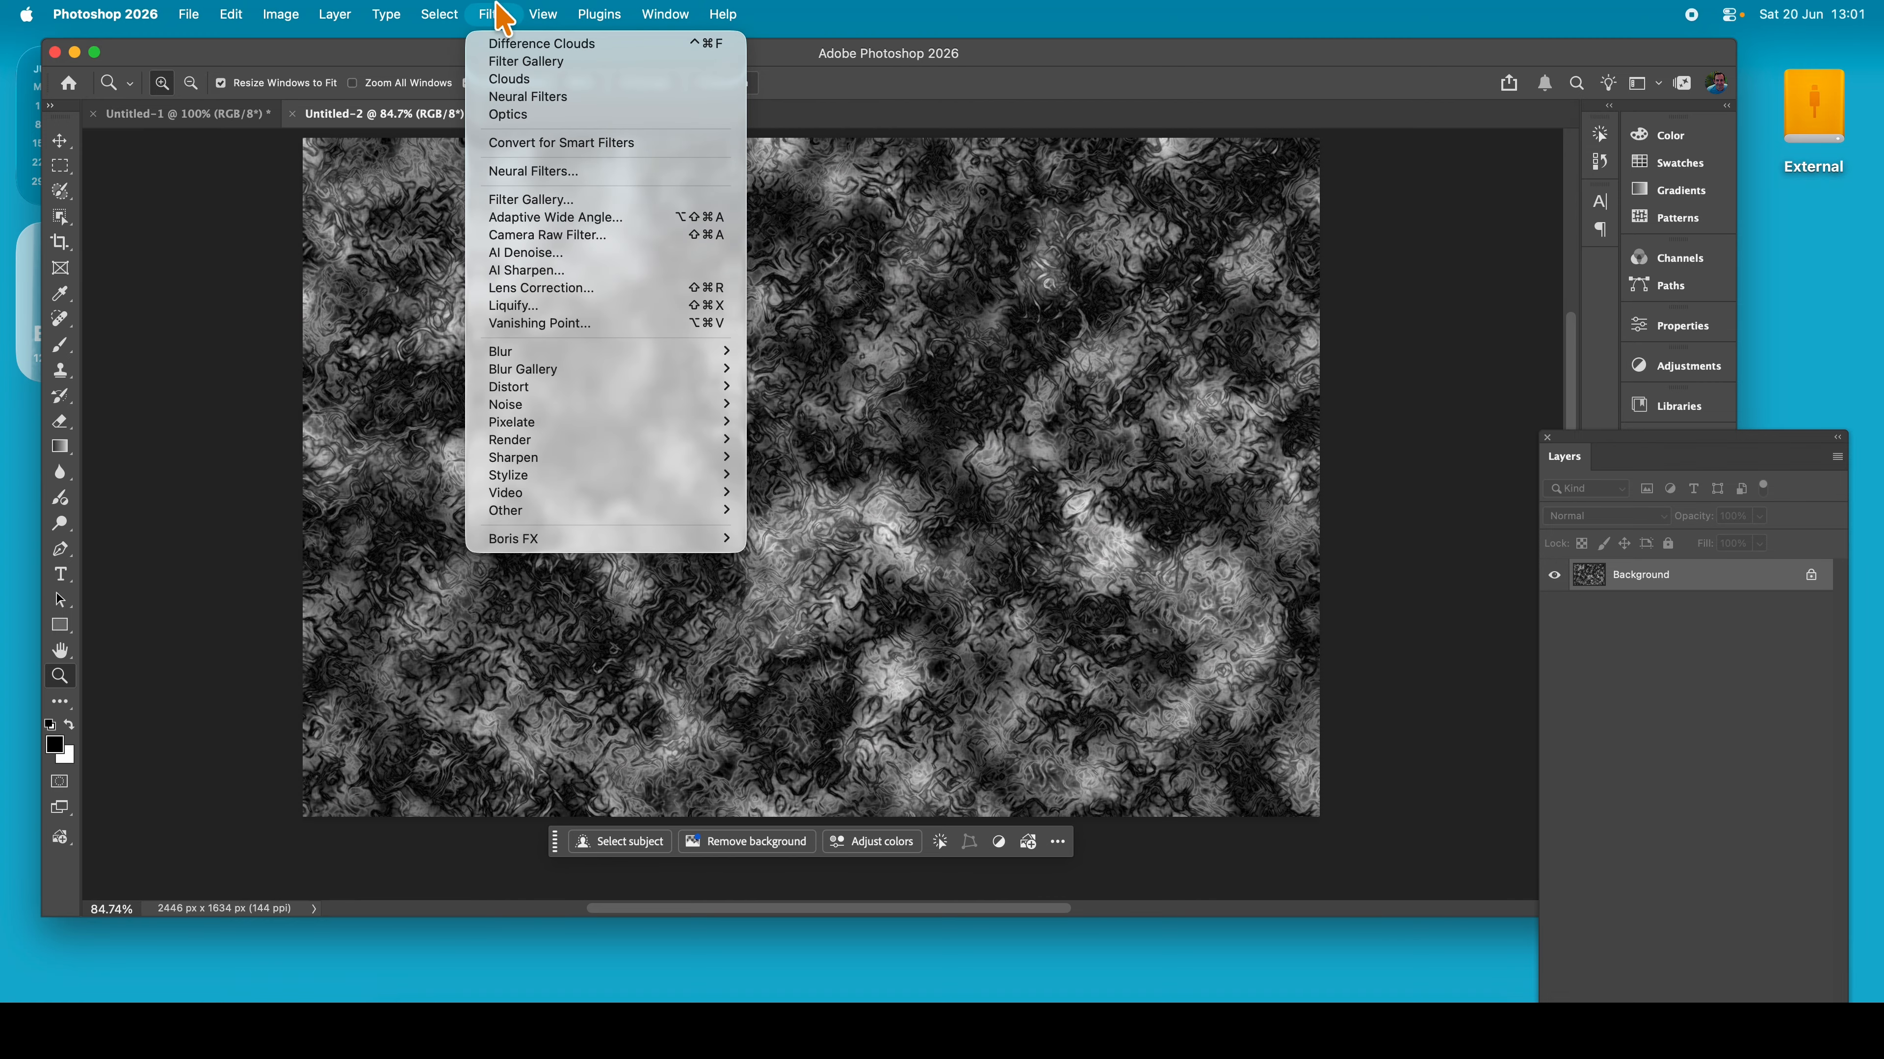
pyautogui.click(577, 98)
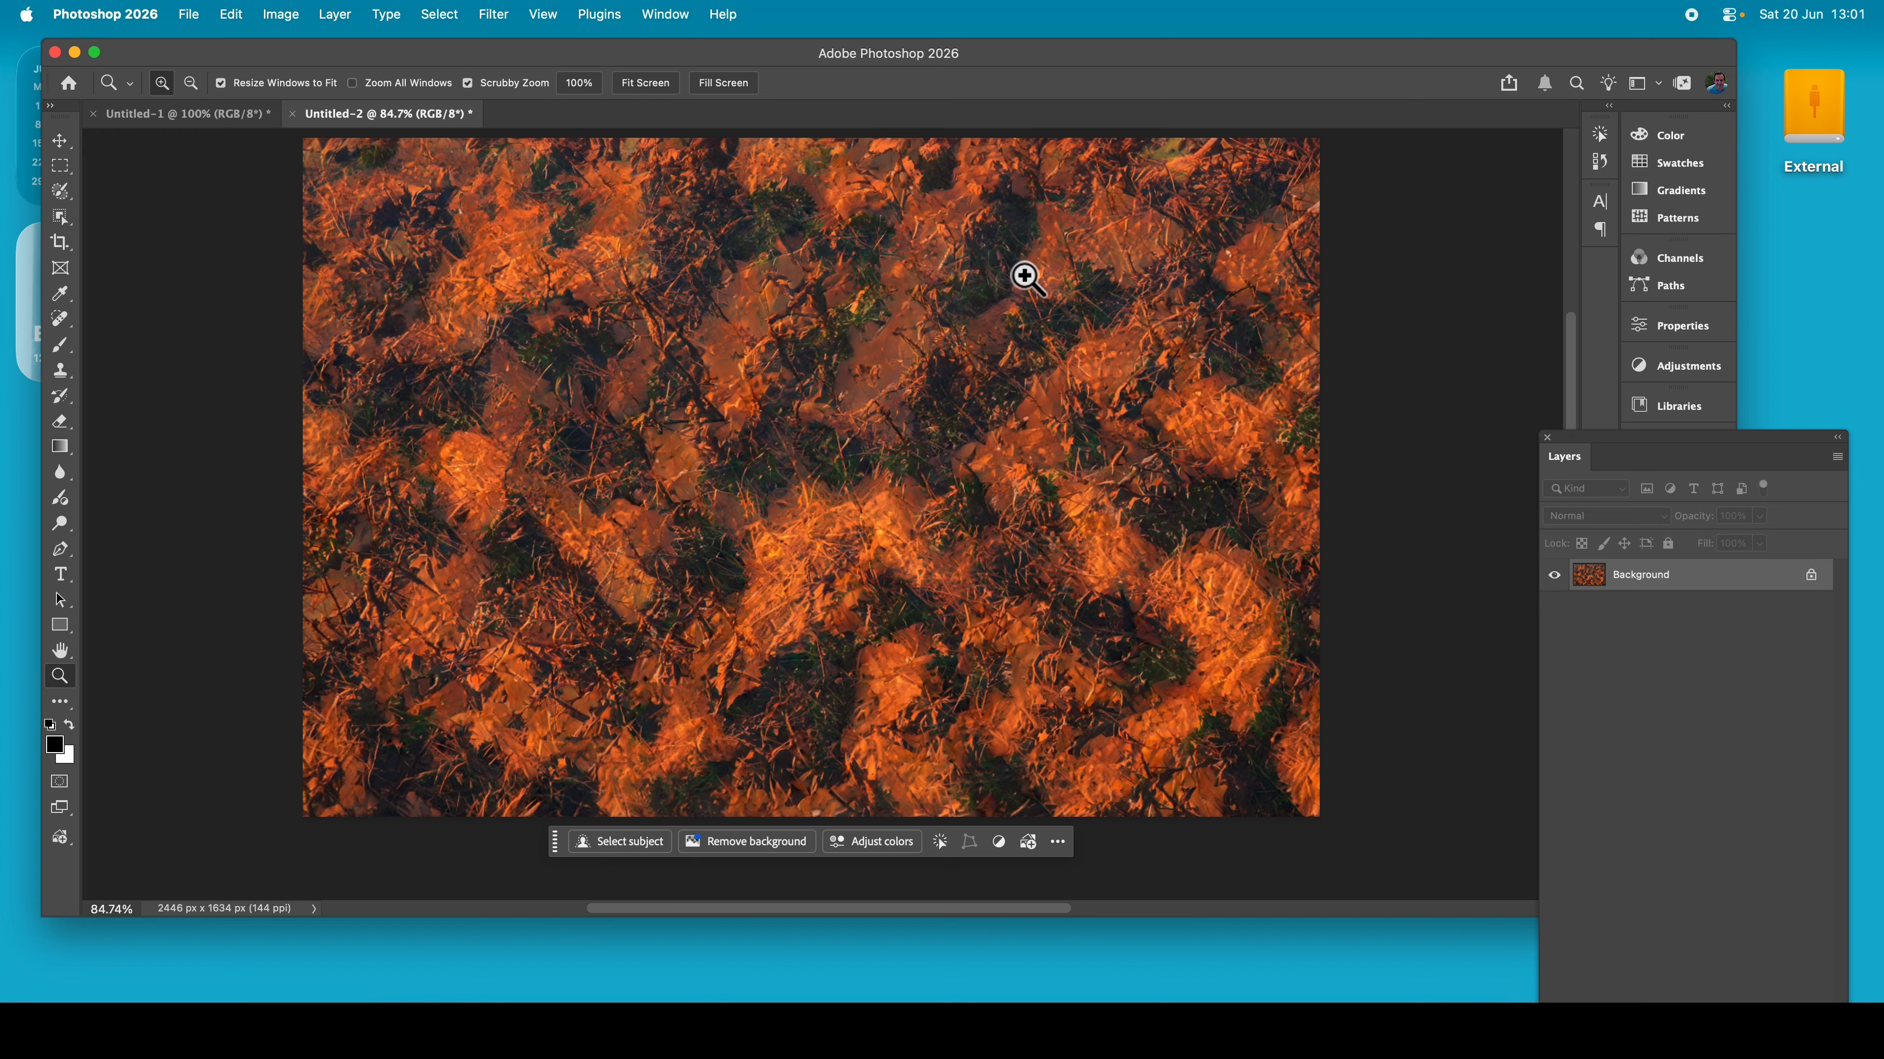
pyautogui.press('super+z')
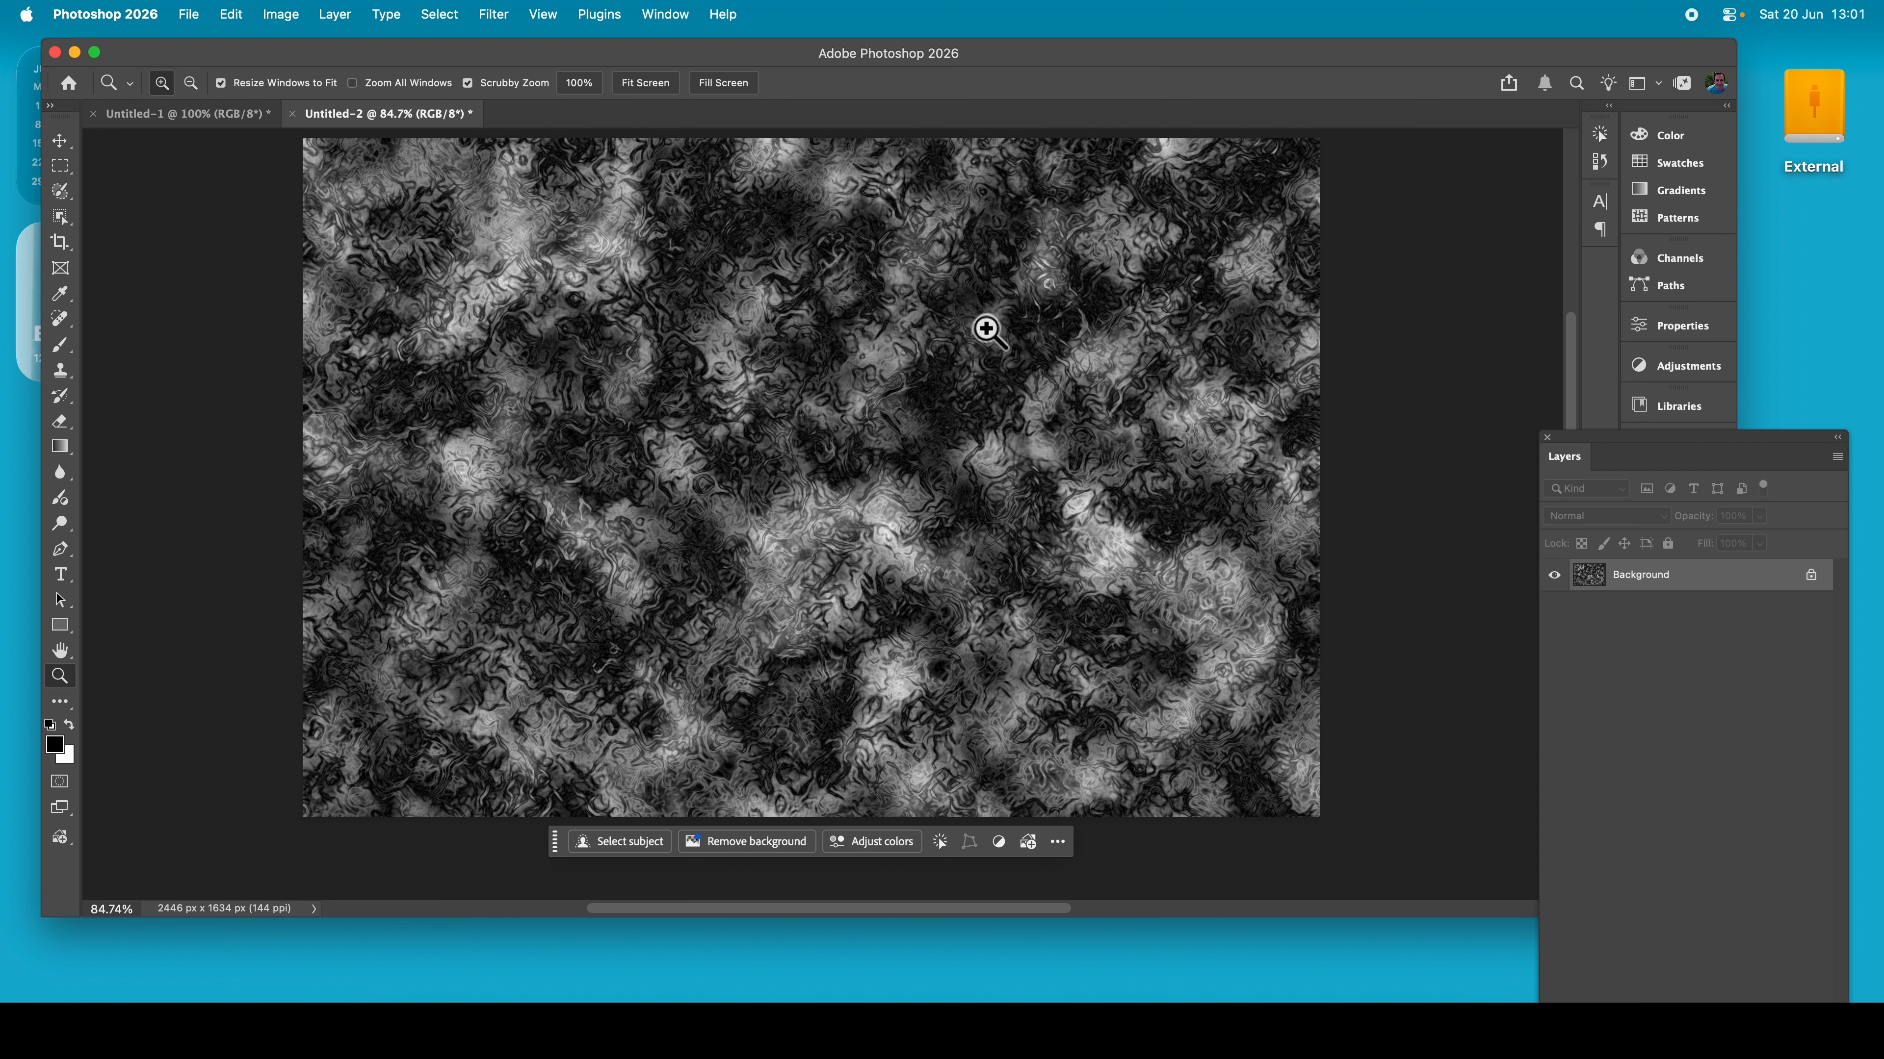
# Open the Neural Filters workspace for the texture and enable Landscape Mixer
pyautogui.click(506, 11)
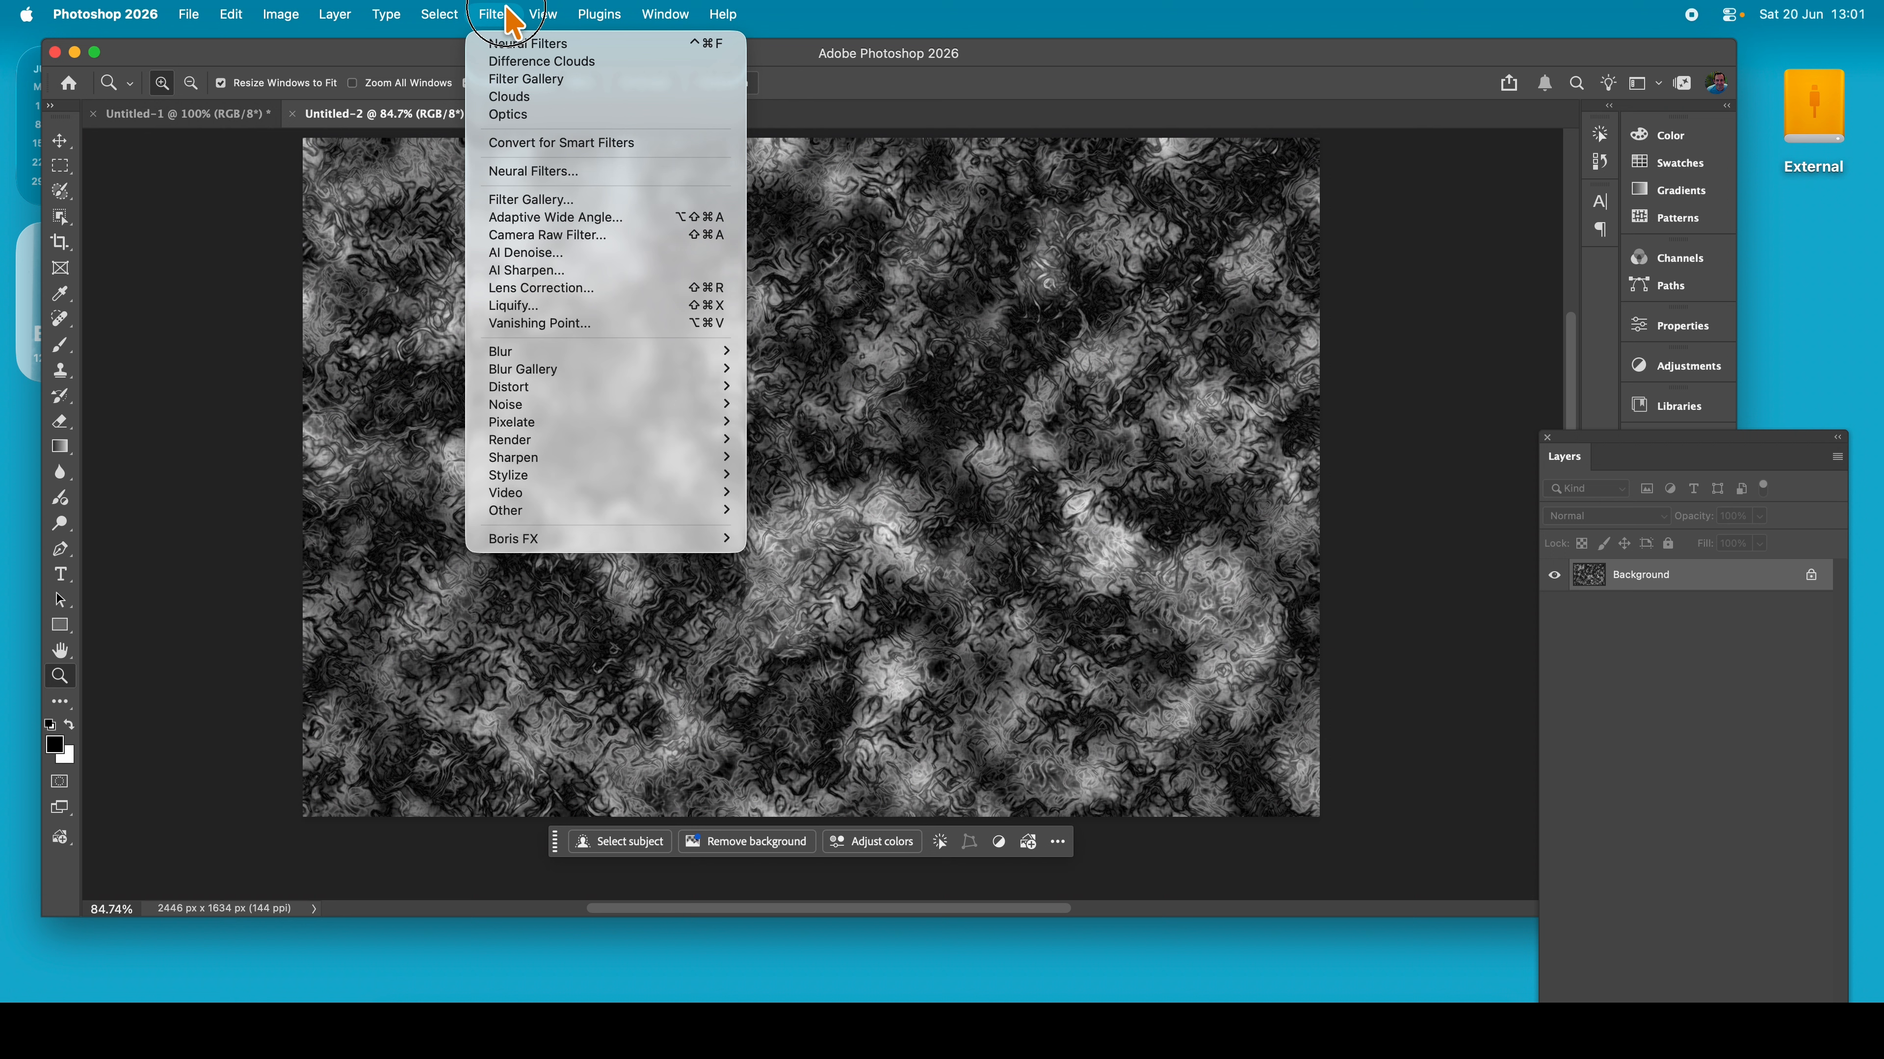
pyautogui.click(519, 172)
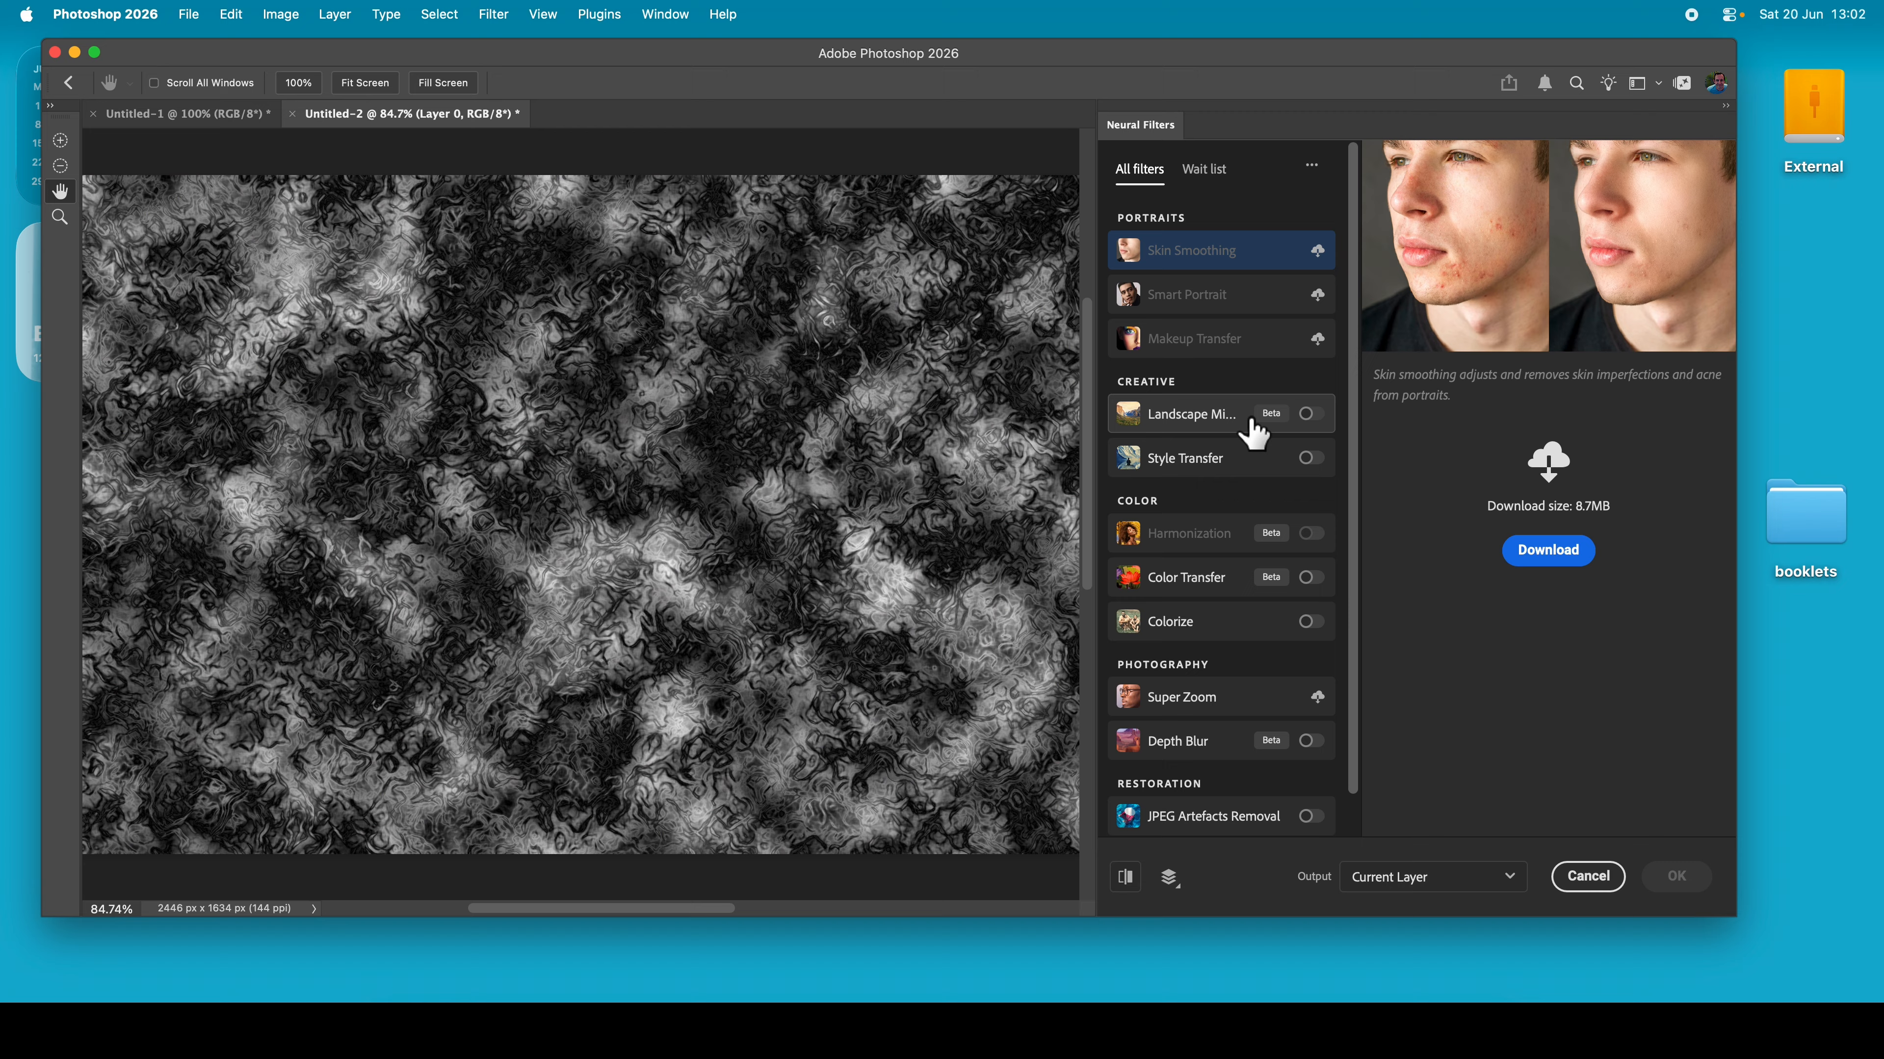
pyautogui.moveTo(1255, 437)
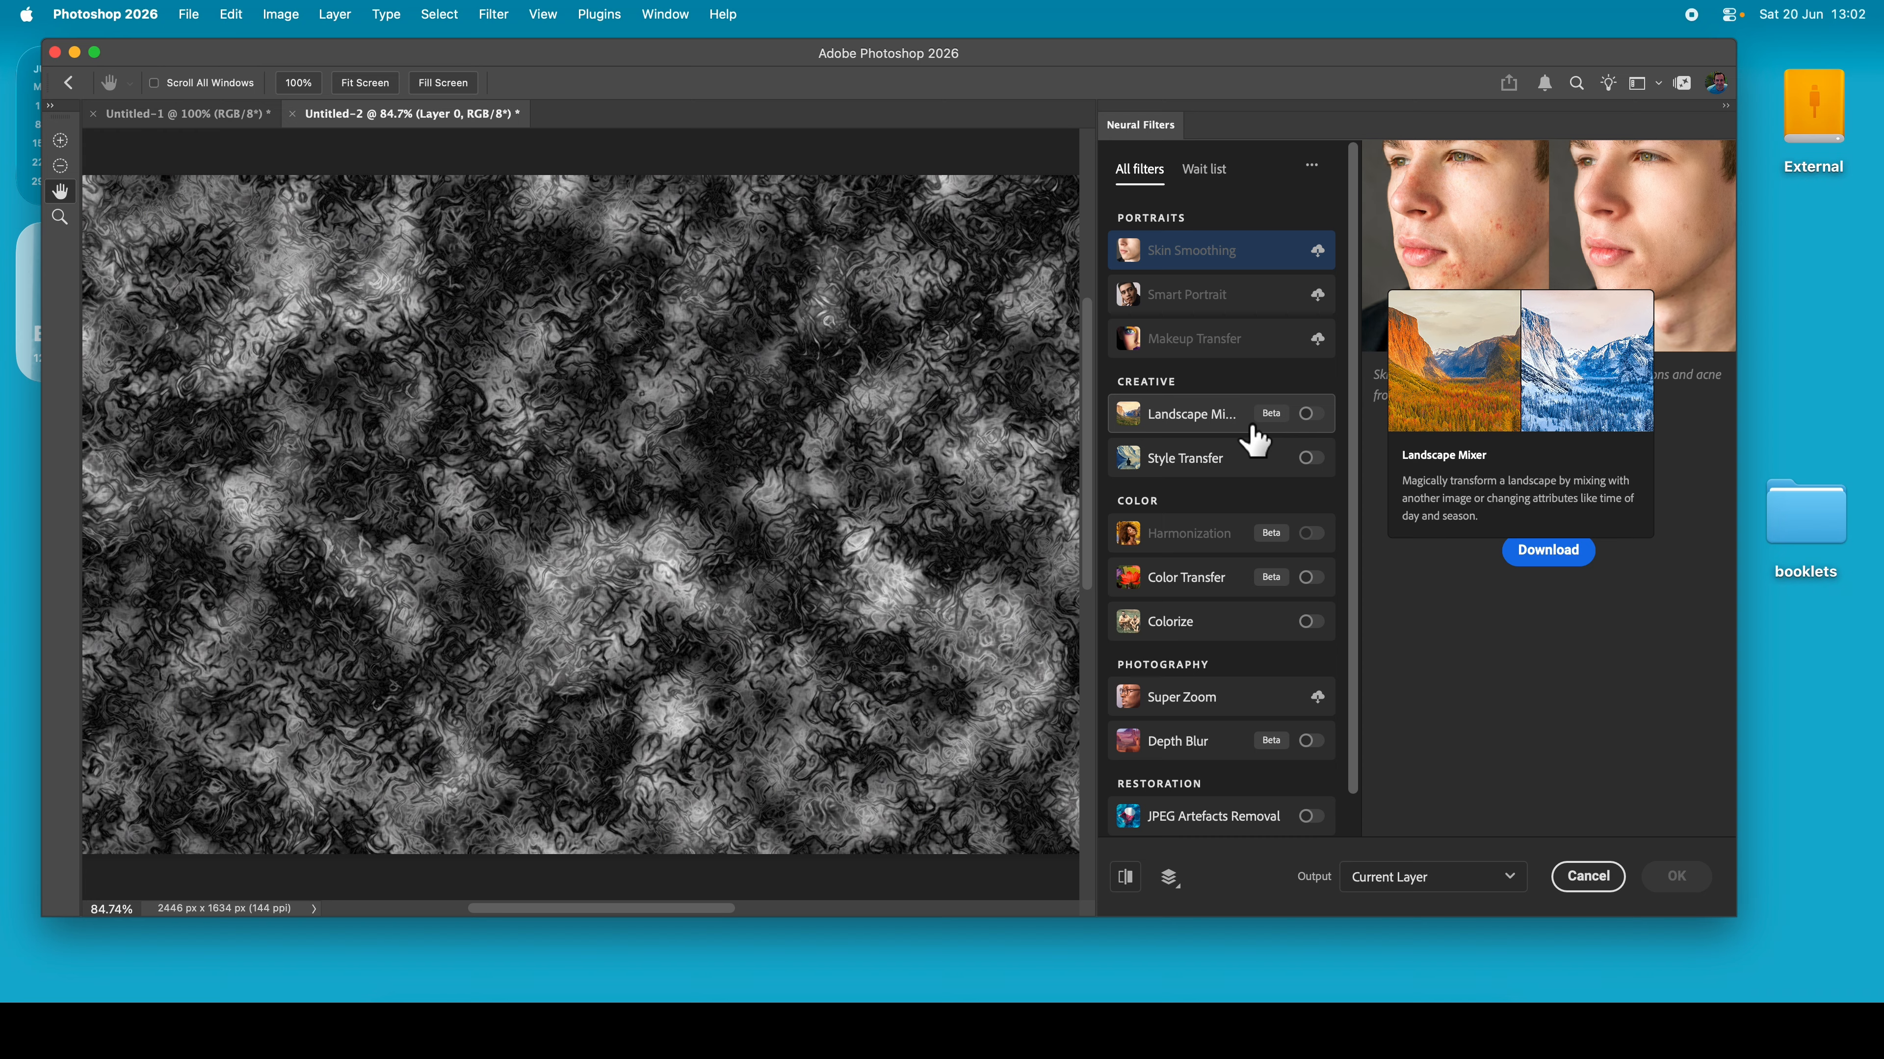
pyautogui.click(1312, 415)
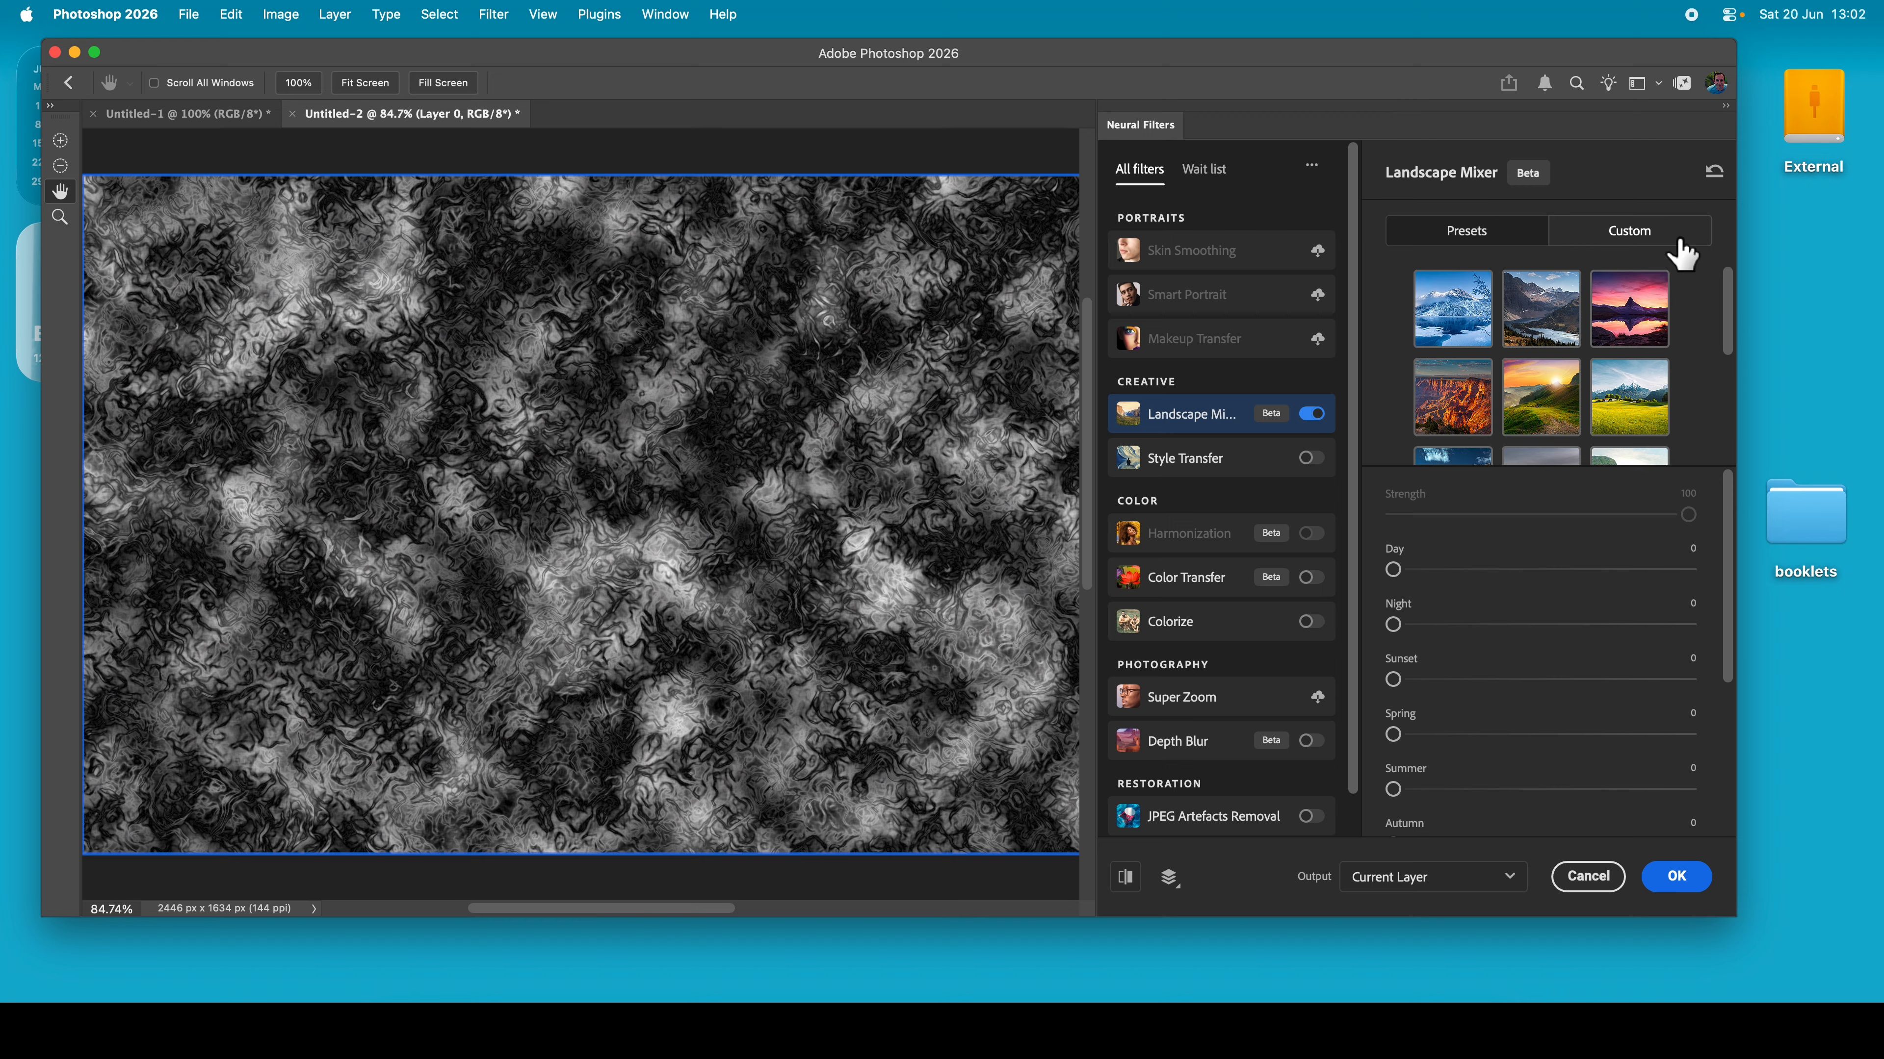
# Examine the image sources available for a custom landscape style, and return to the Landscape Mixer presets
pyautogui.click(1651, 236)
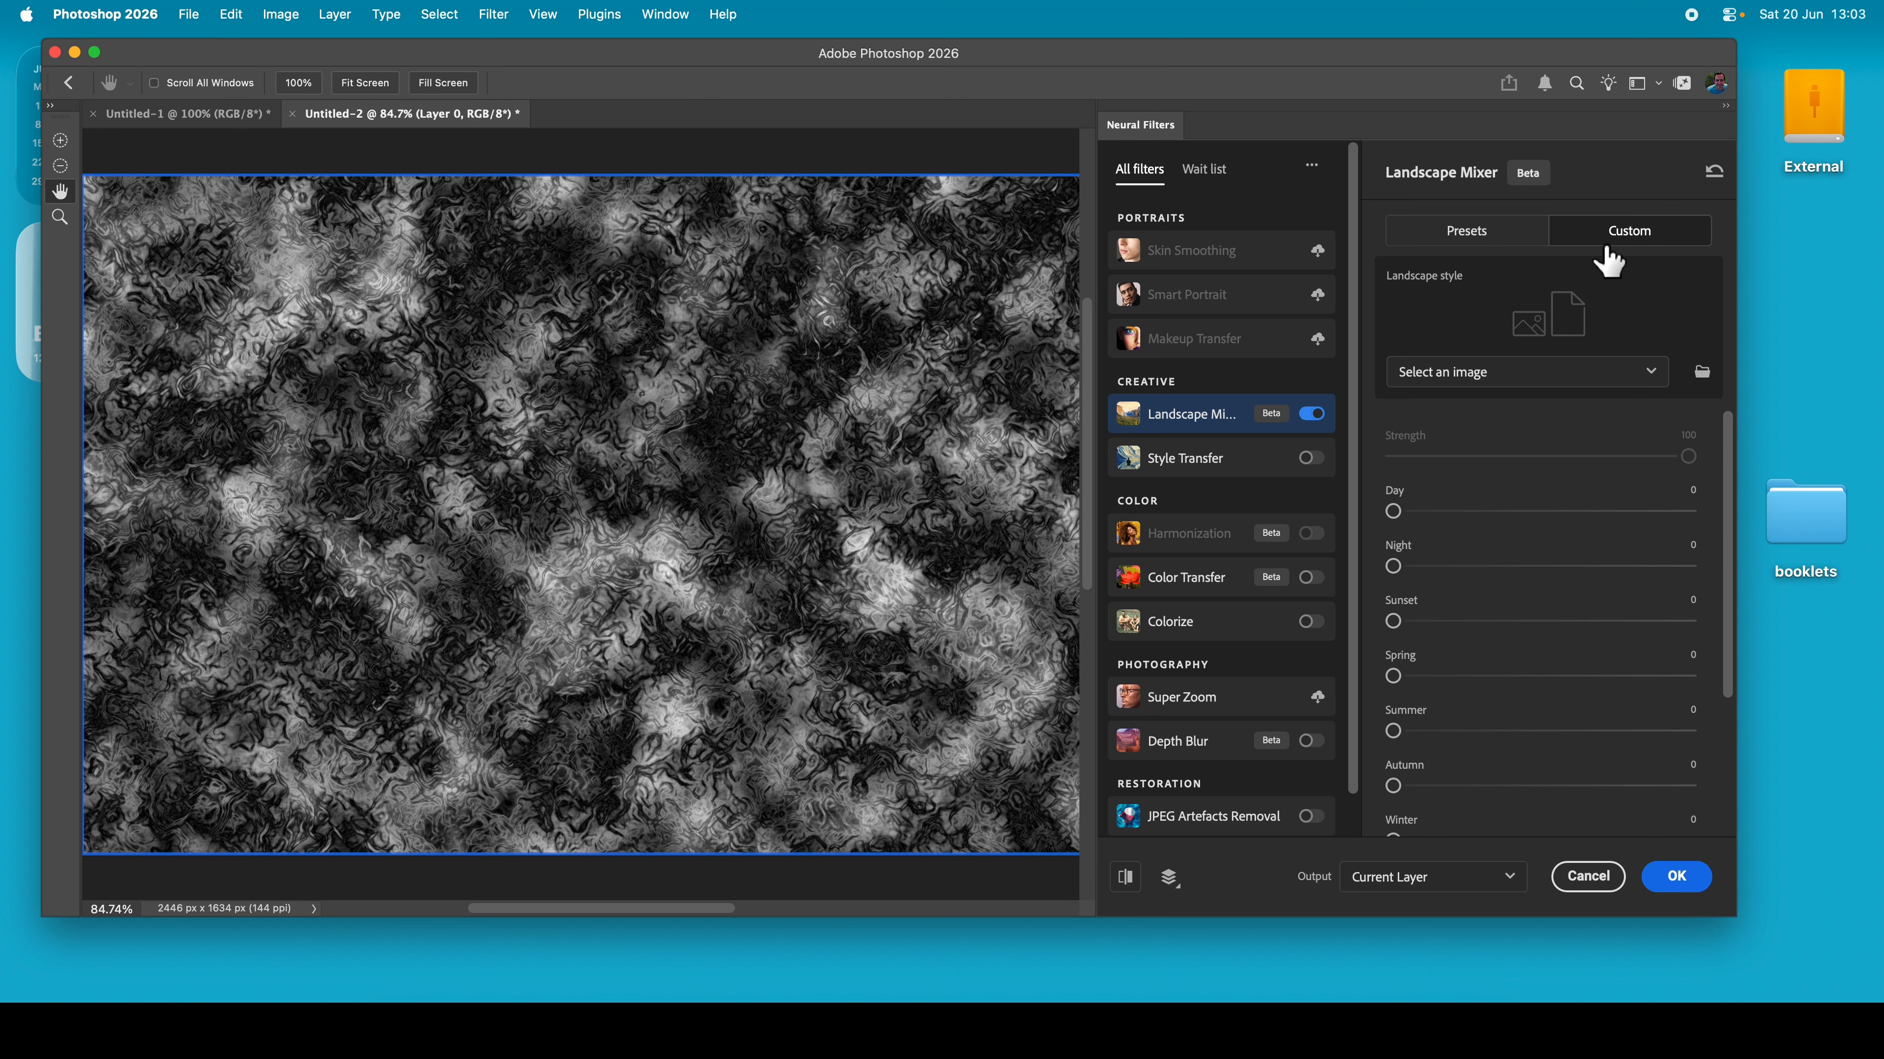
pyautogui.click(1650, 371)
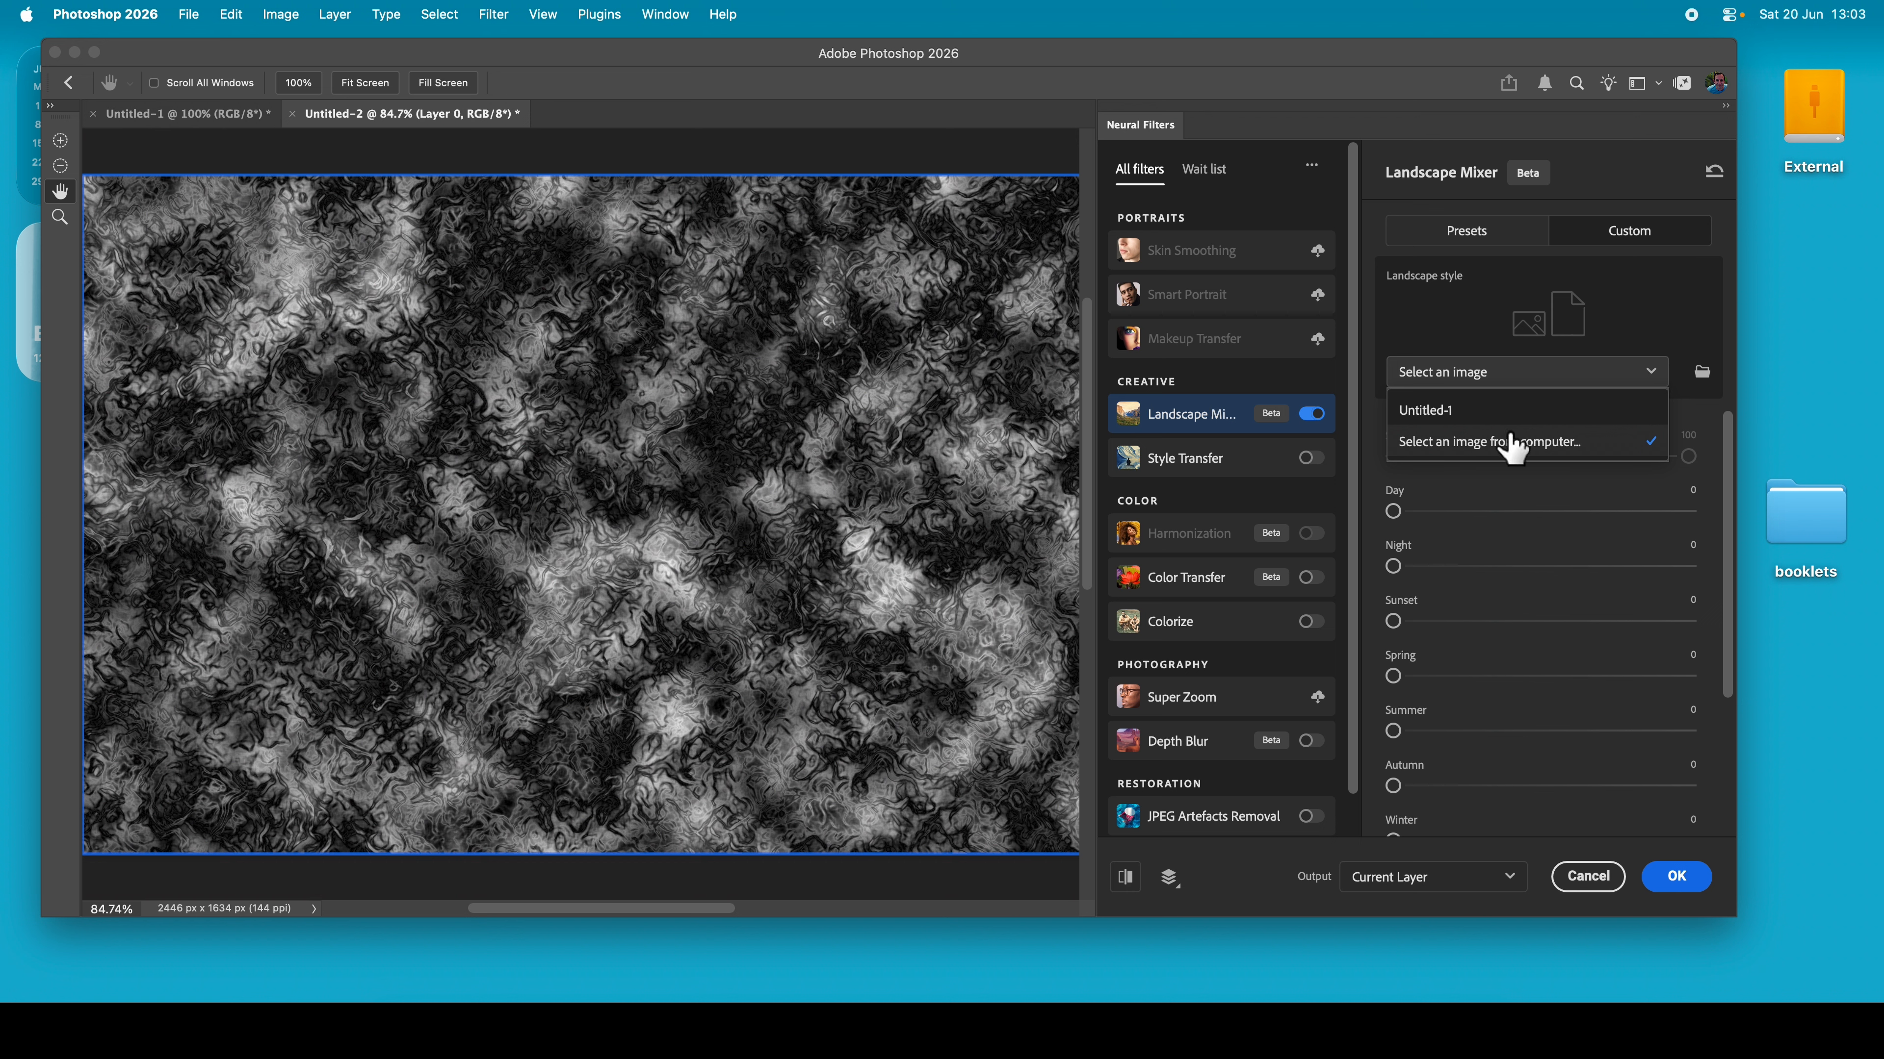
pyautogui.click(1628, 319)
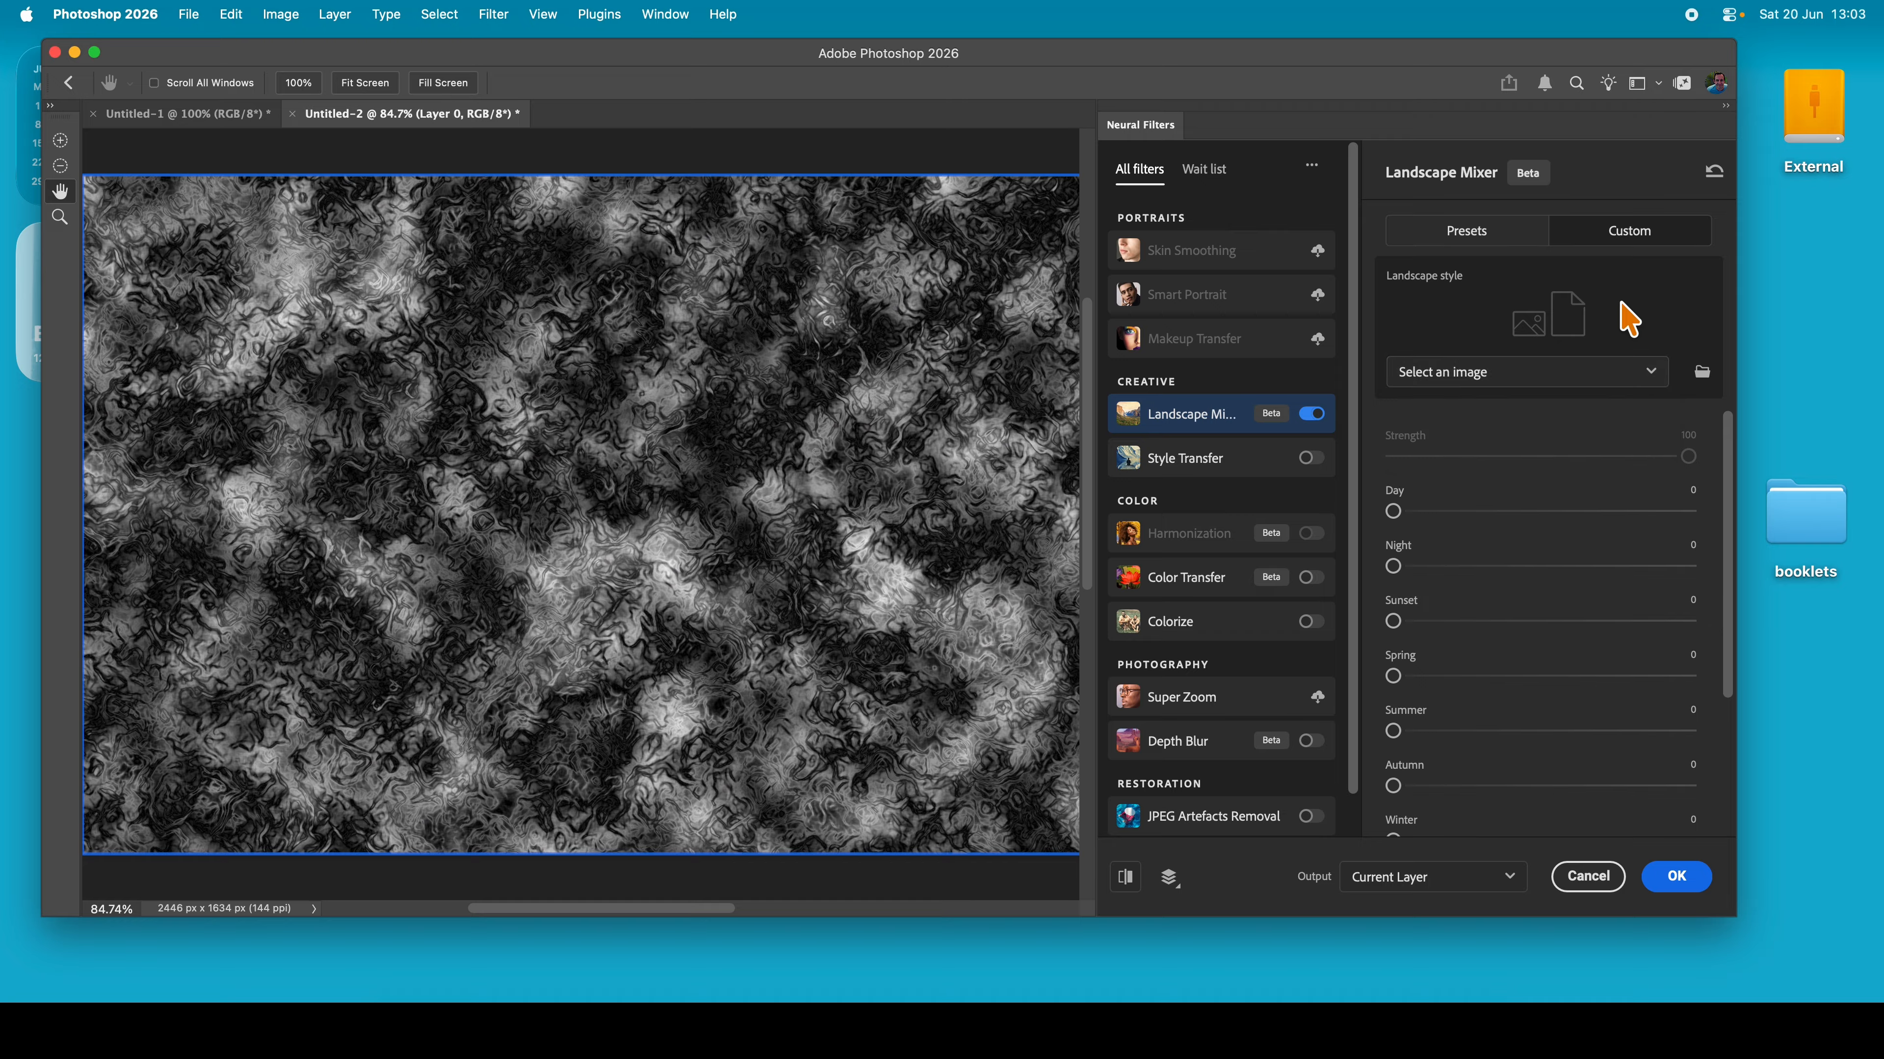
pyautogui.click(1501, 236)
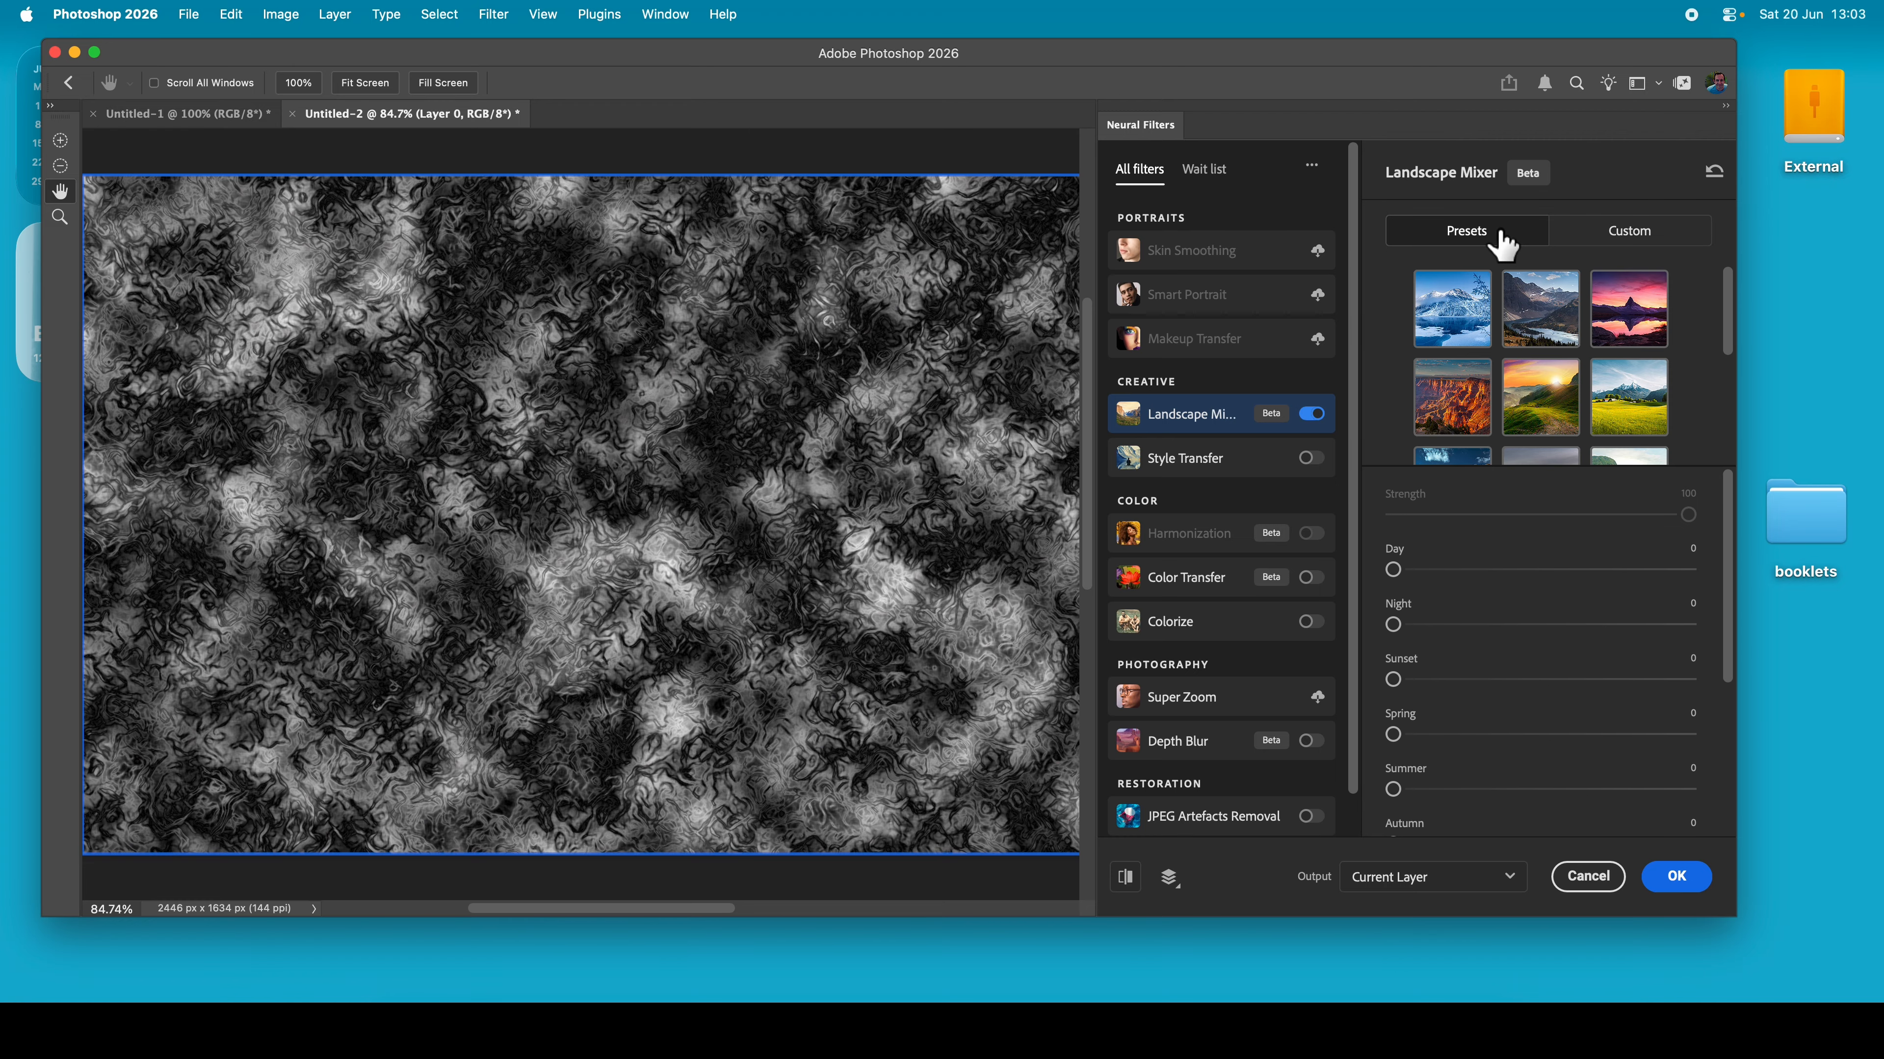
# Apply the orange canyon landscape preset and set Strength to 31, Day to 19 and Night to 77
pyautogui.click(1465, 406)
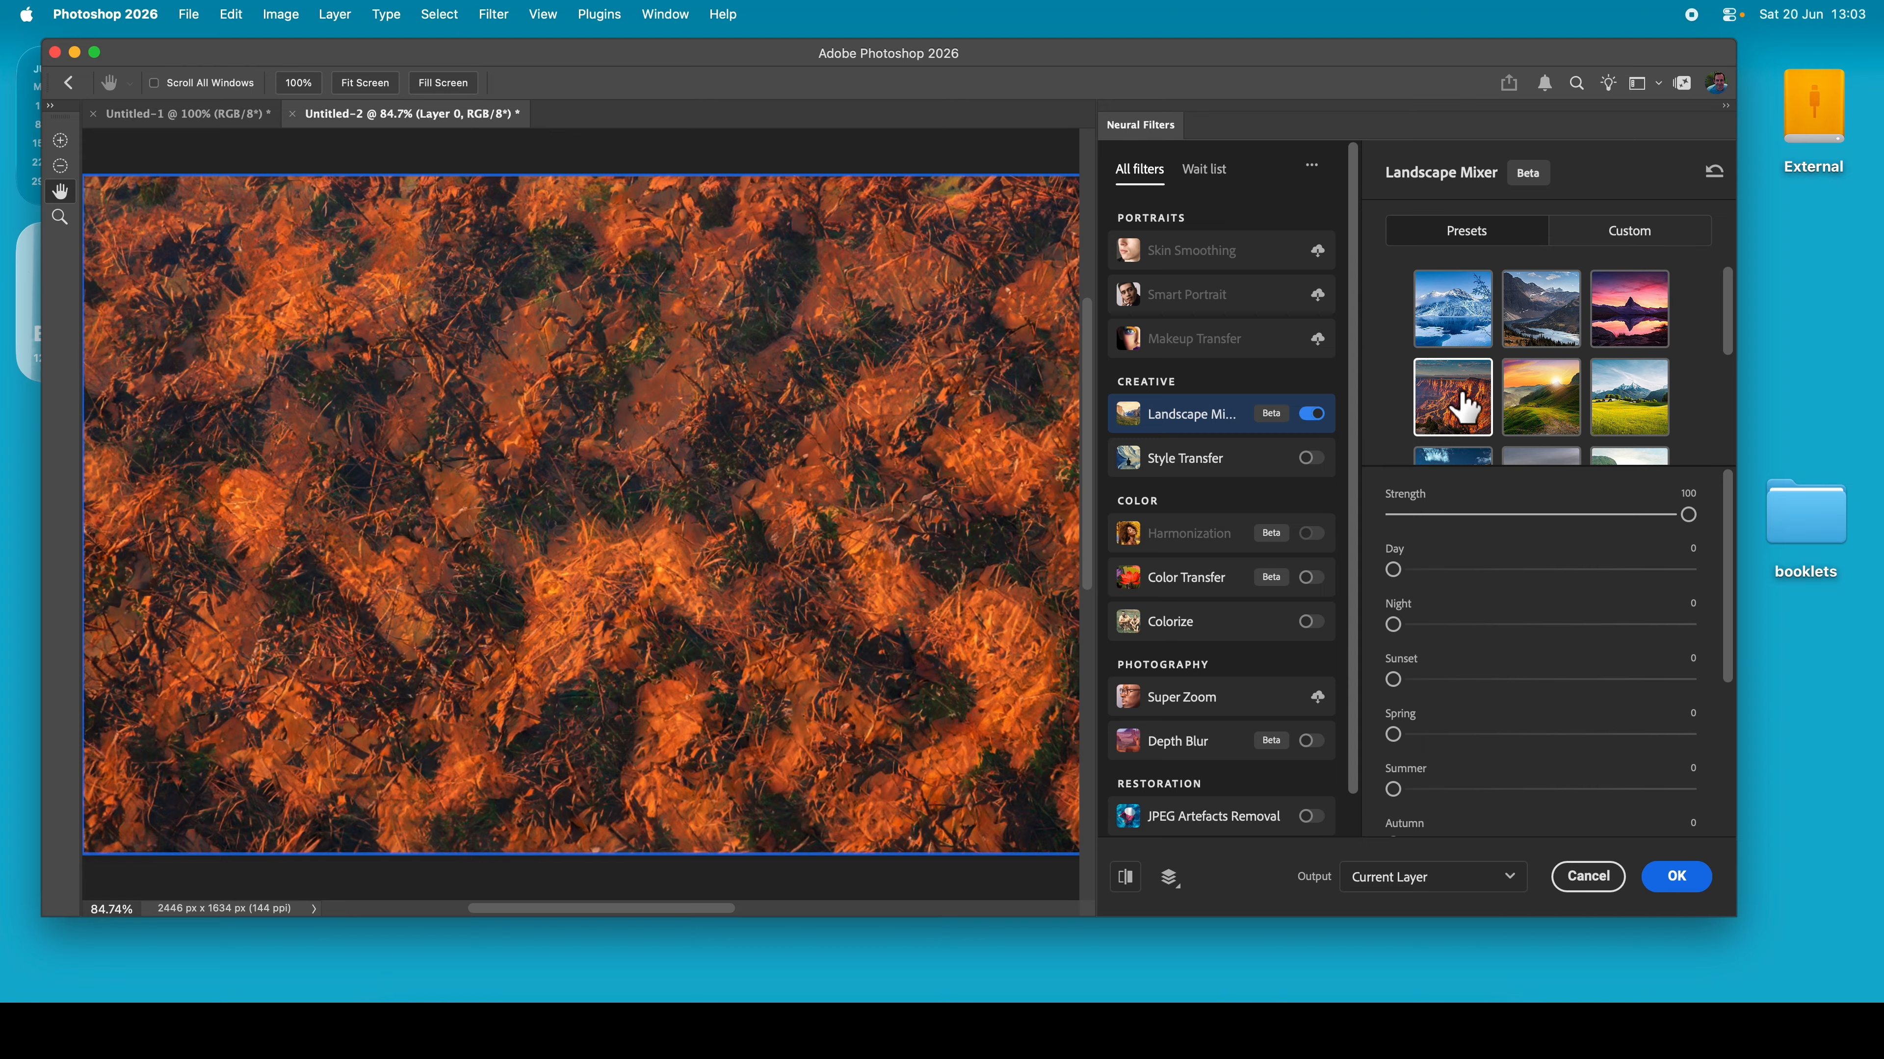
pyautogui.click(1484, 515)
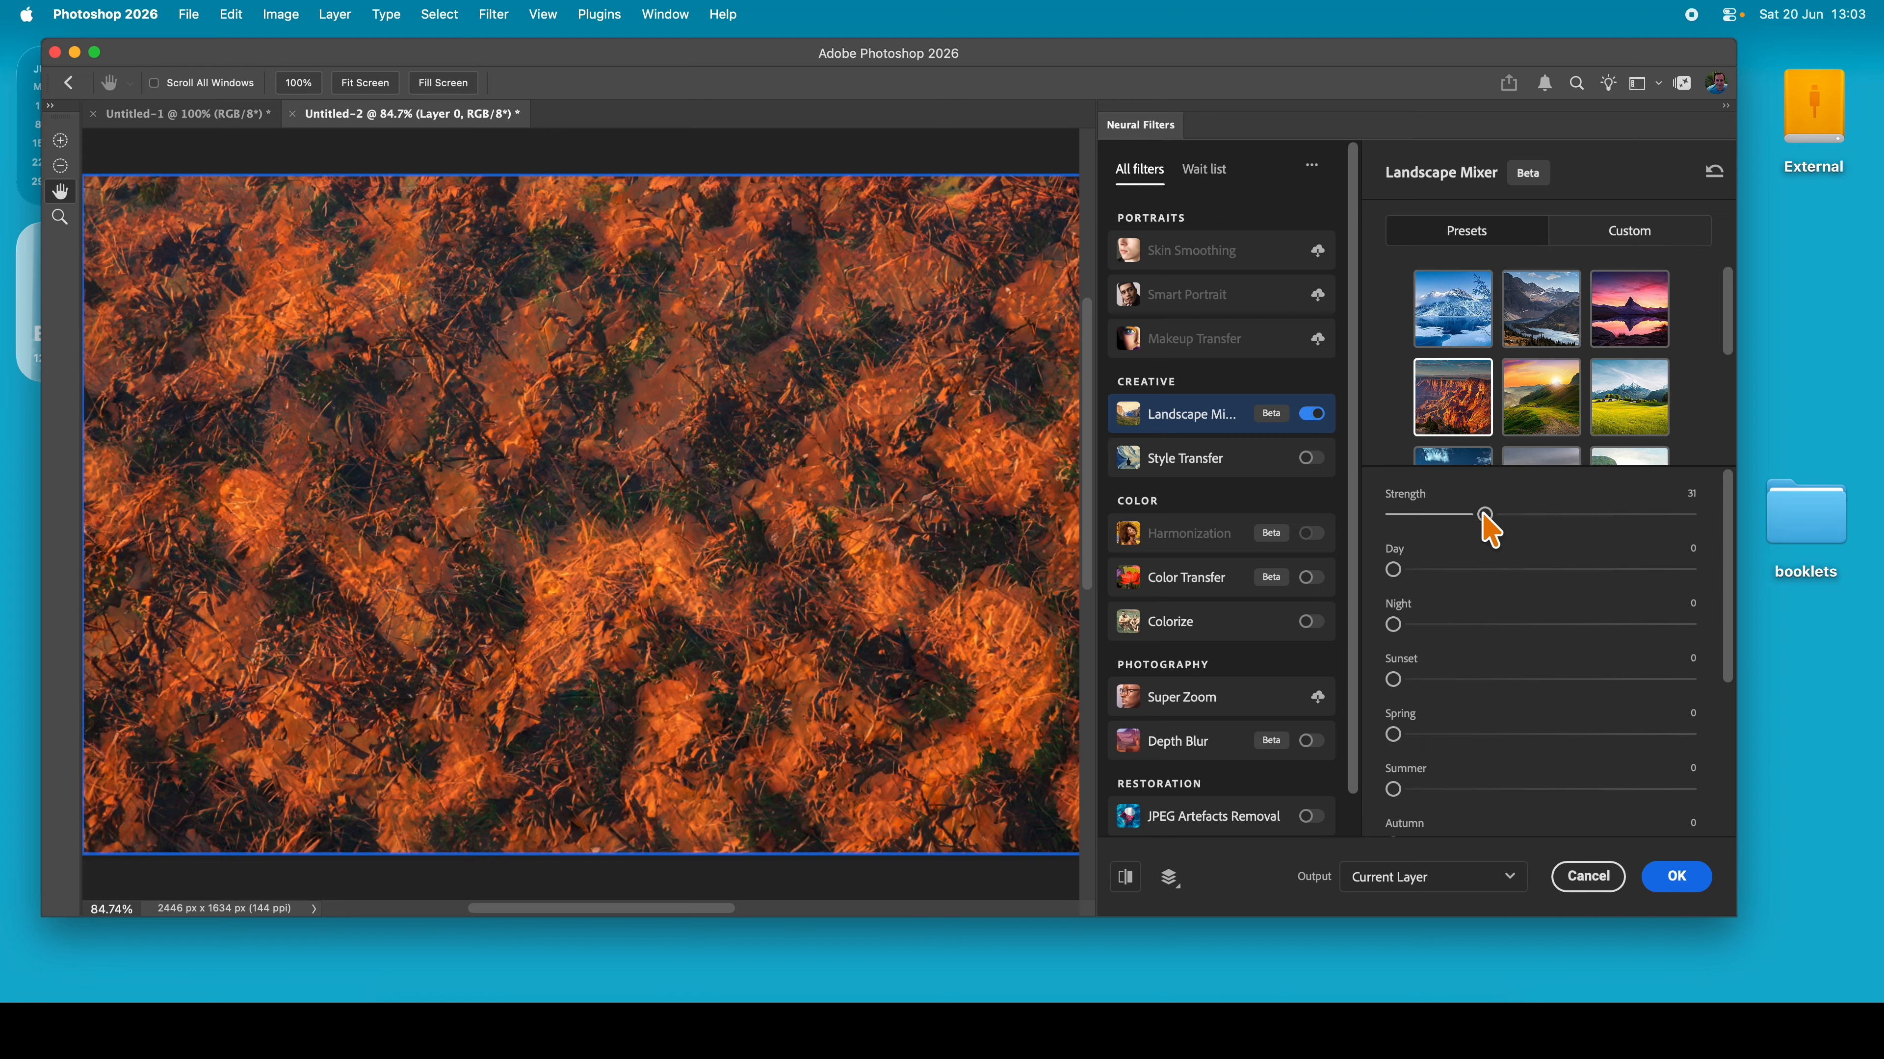
pyautogui.click(1540, 569)
pyautogui.click(1620, 625)
pyautogui.click(1448, 570)
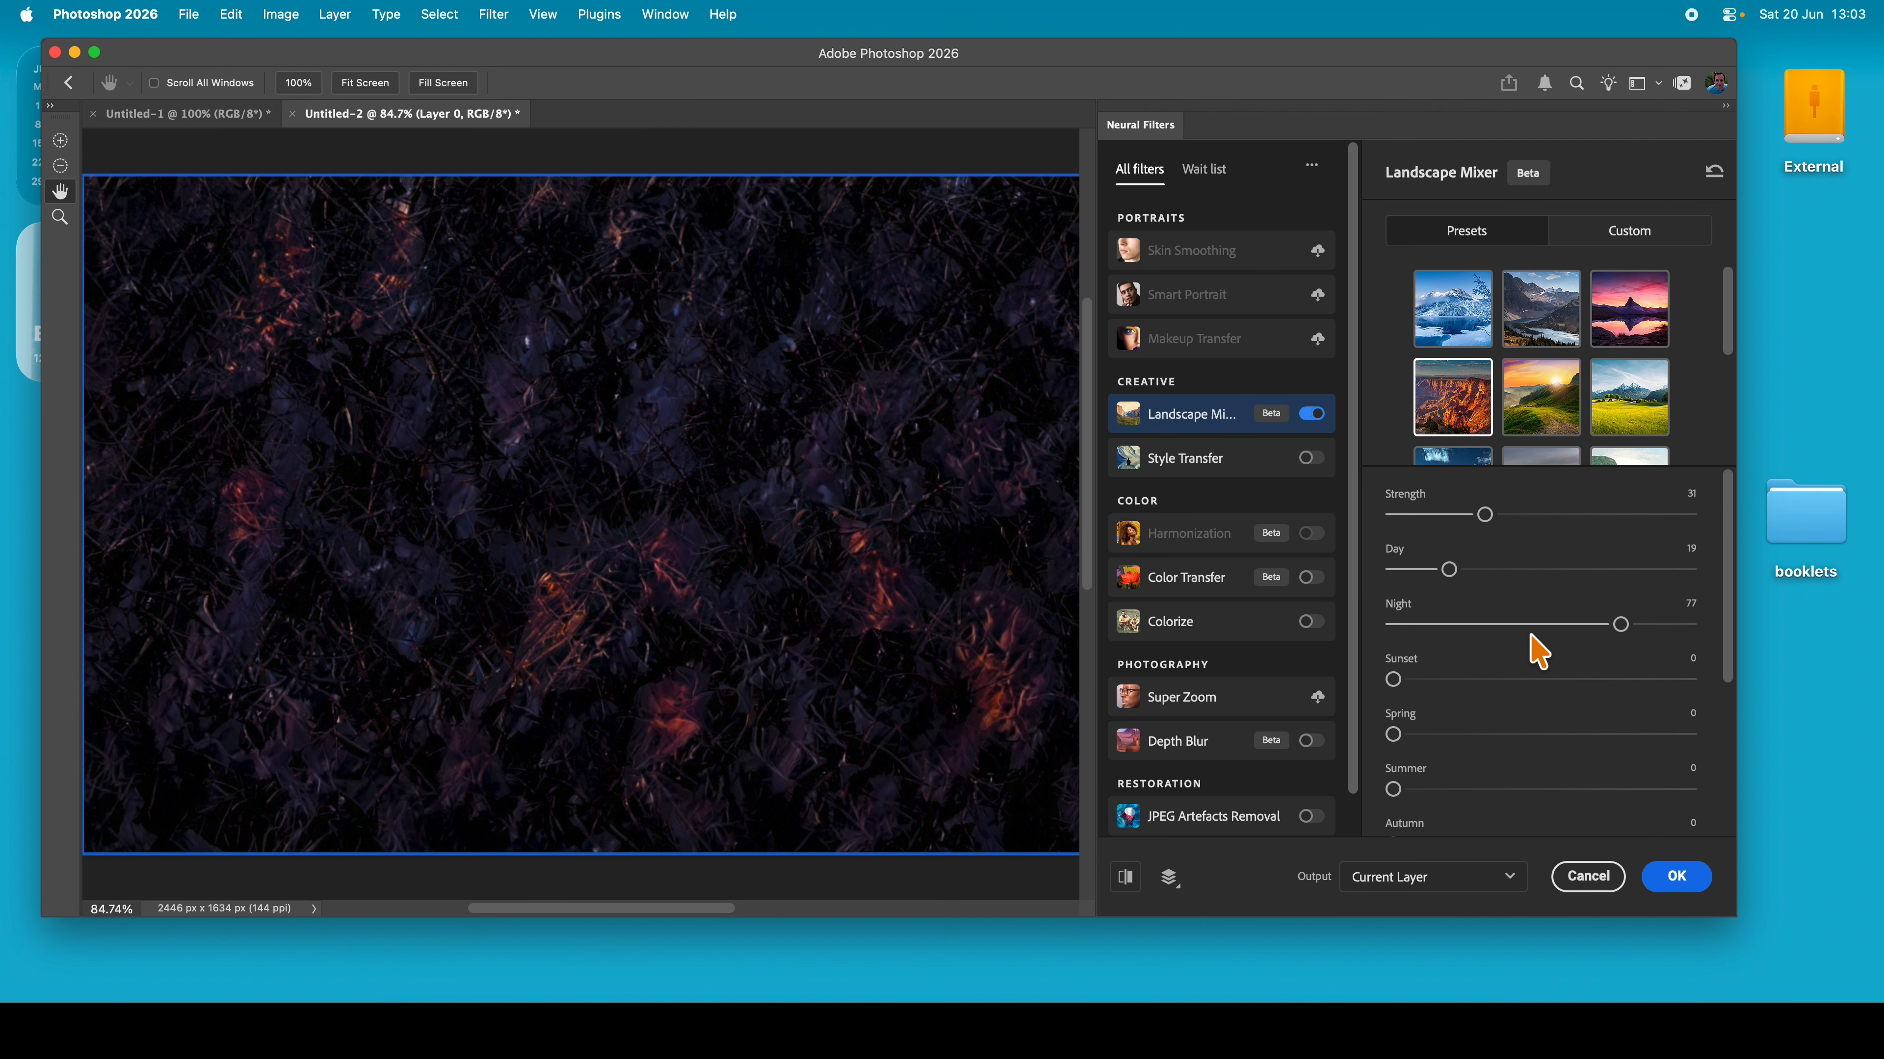
# Set the Landscape Mixer's Night to 17 and Day to 58
pyautogui.click(1440, 625)
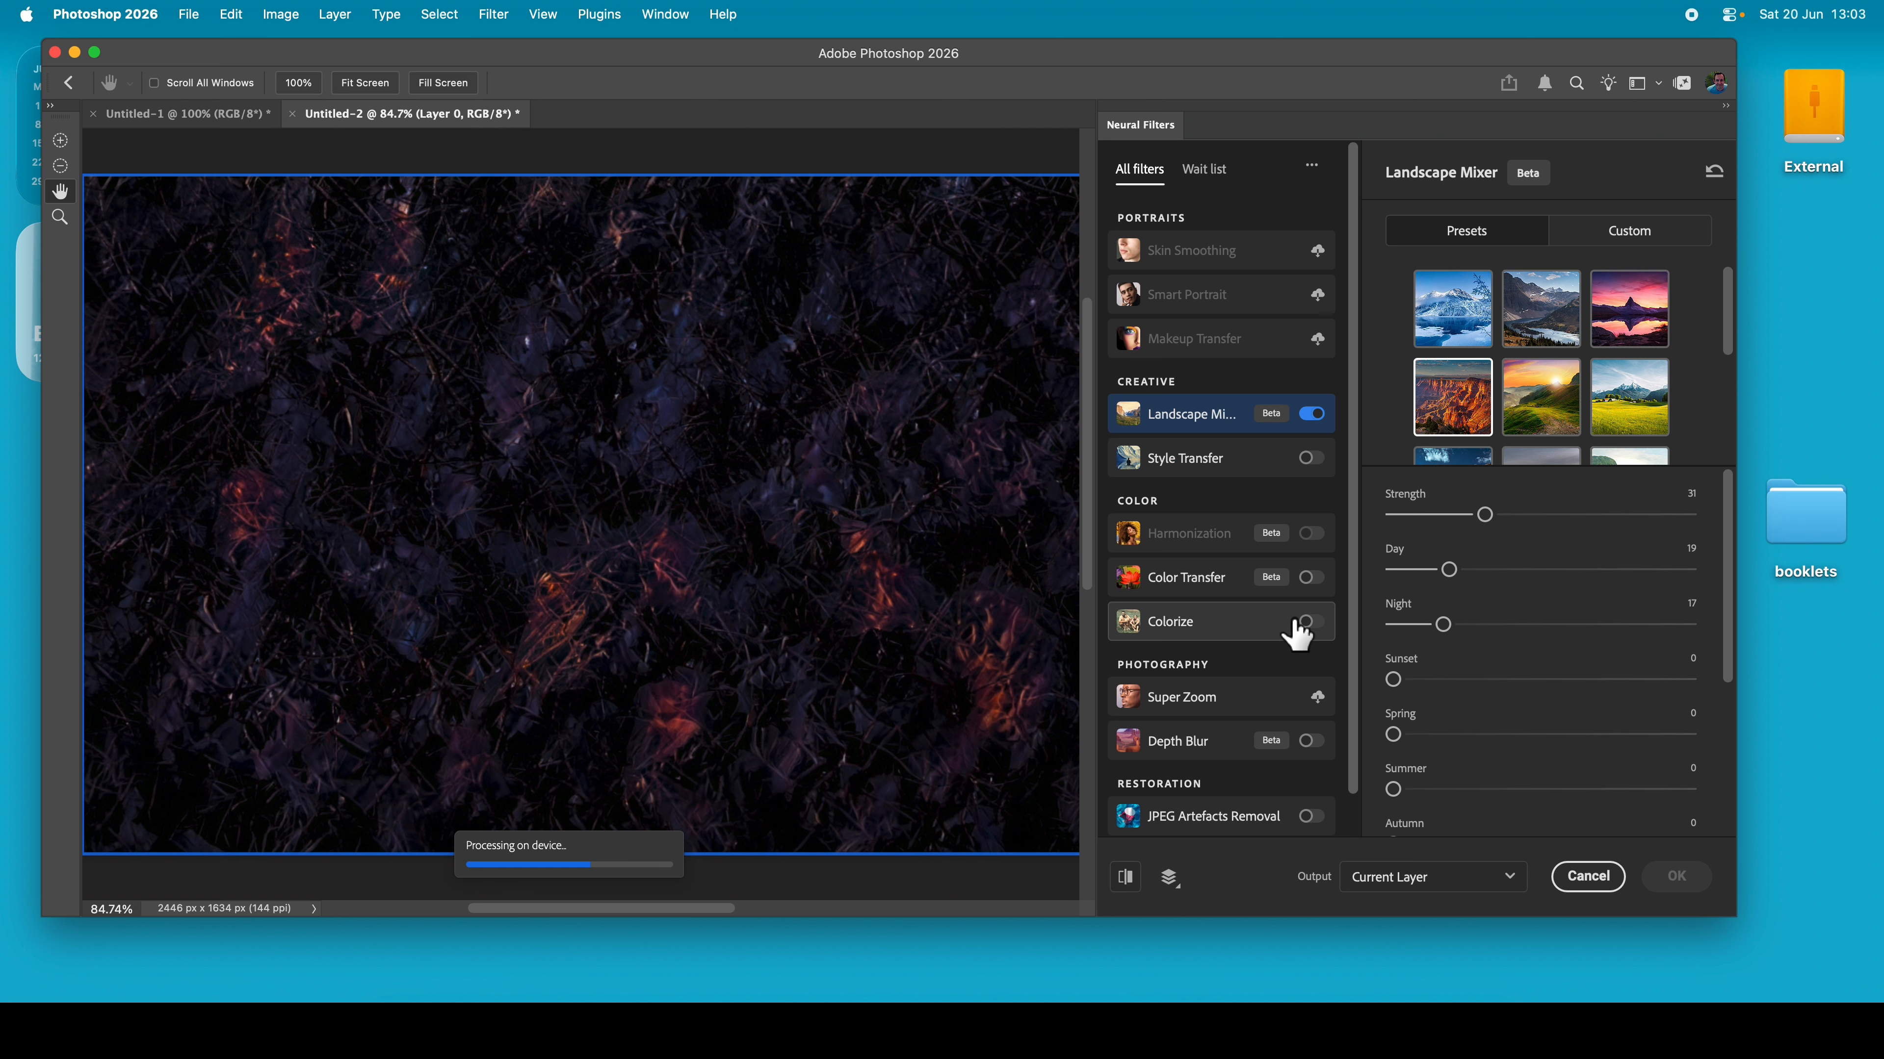
pyautogui.click(1565, 570)
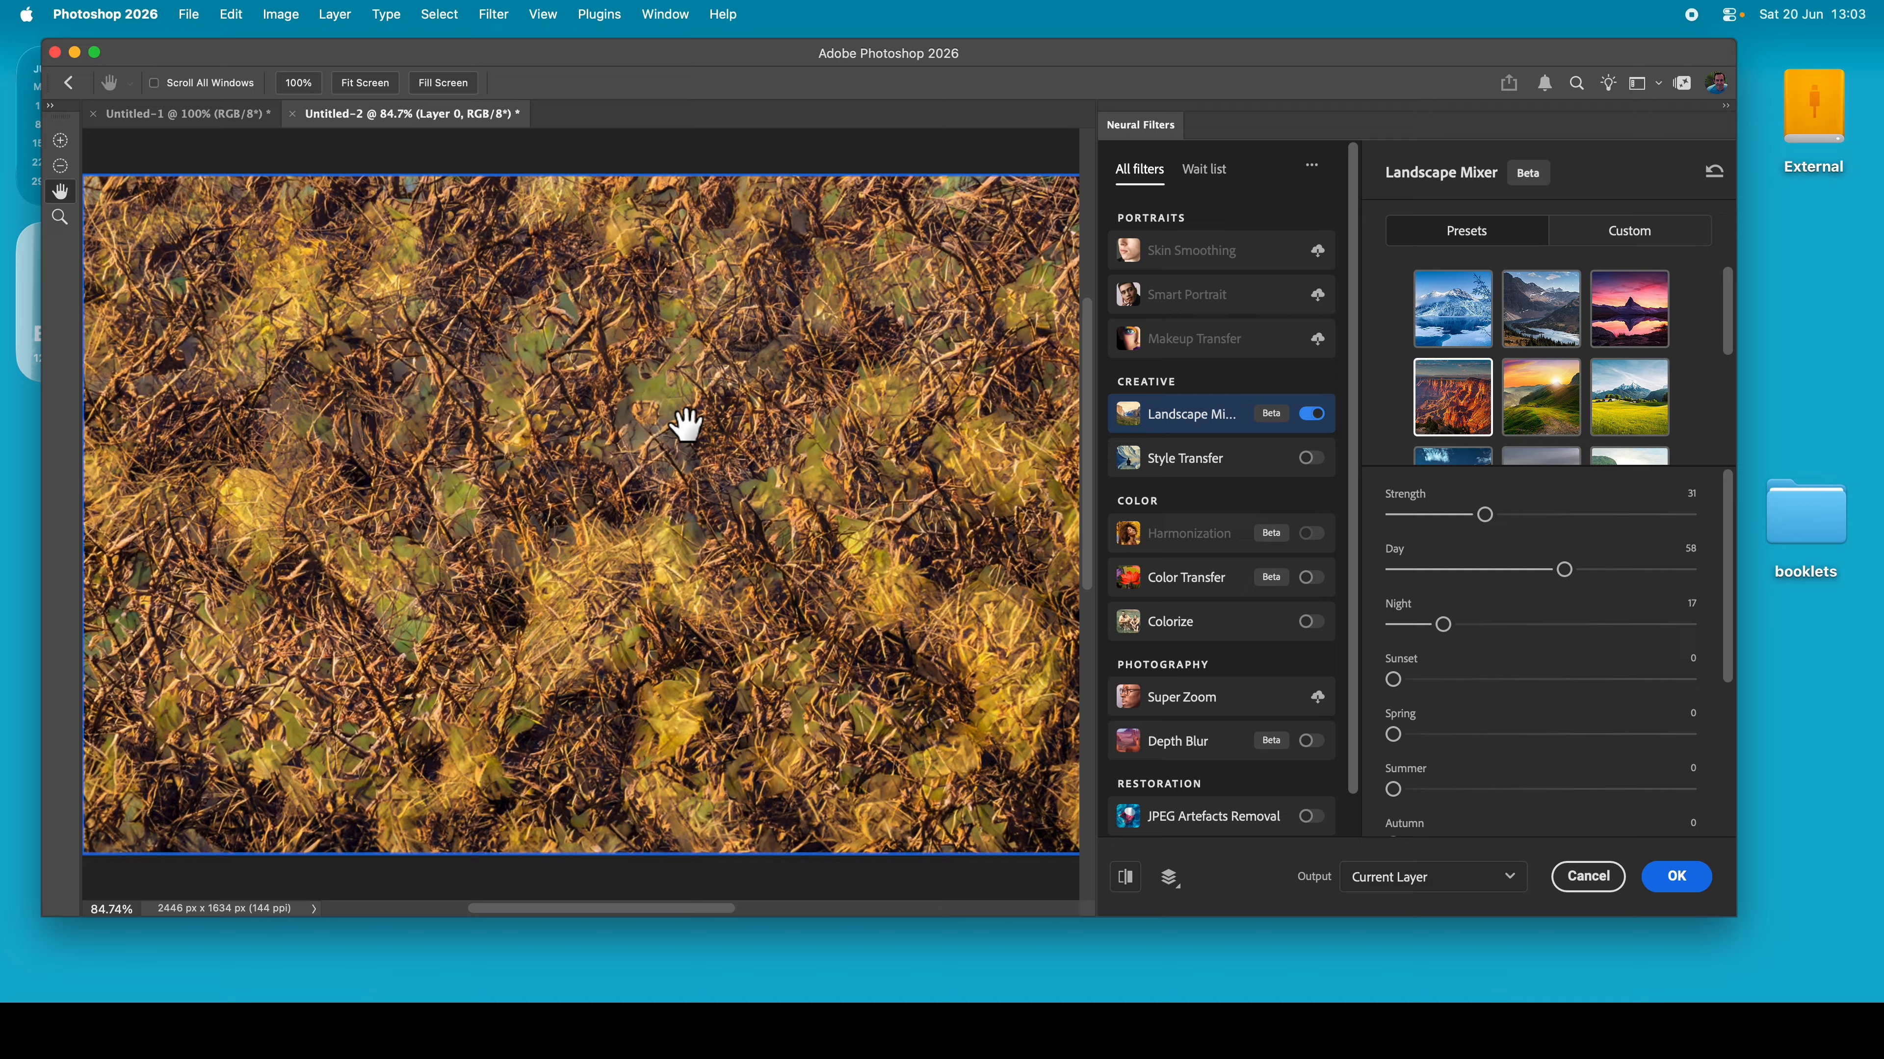
pyautogui.scroll(-1, 1593, 528)
pyautogui.scroll(-5, 1594, 542)
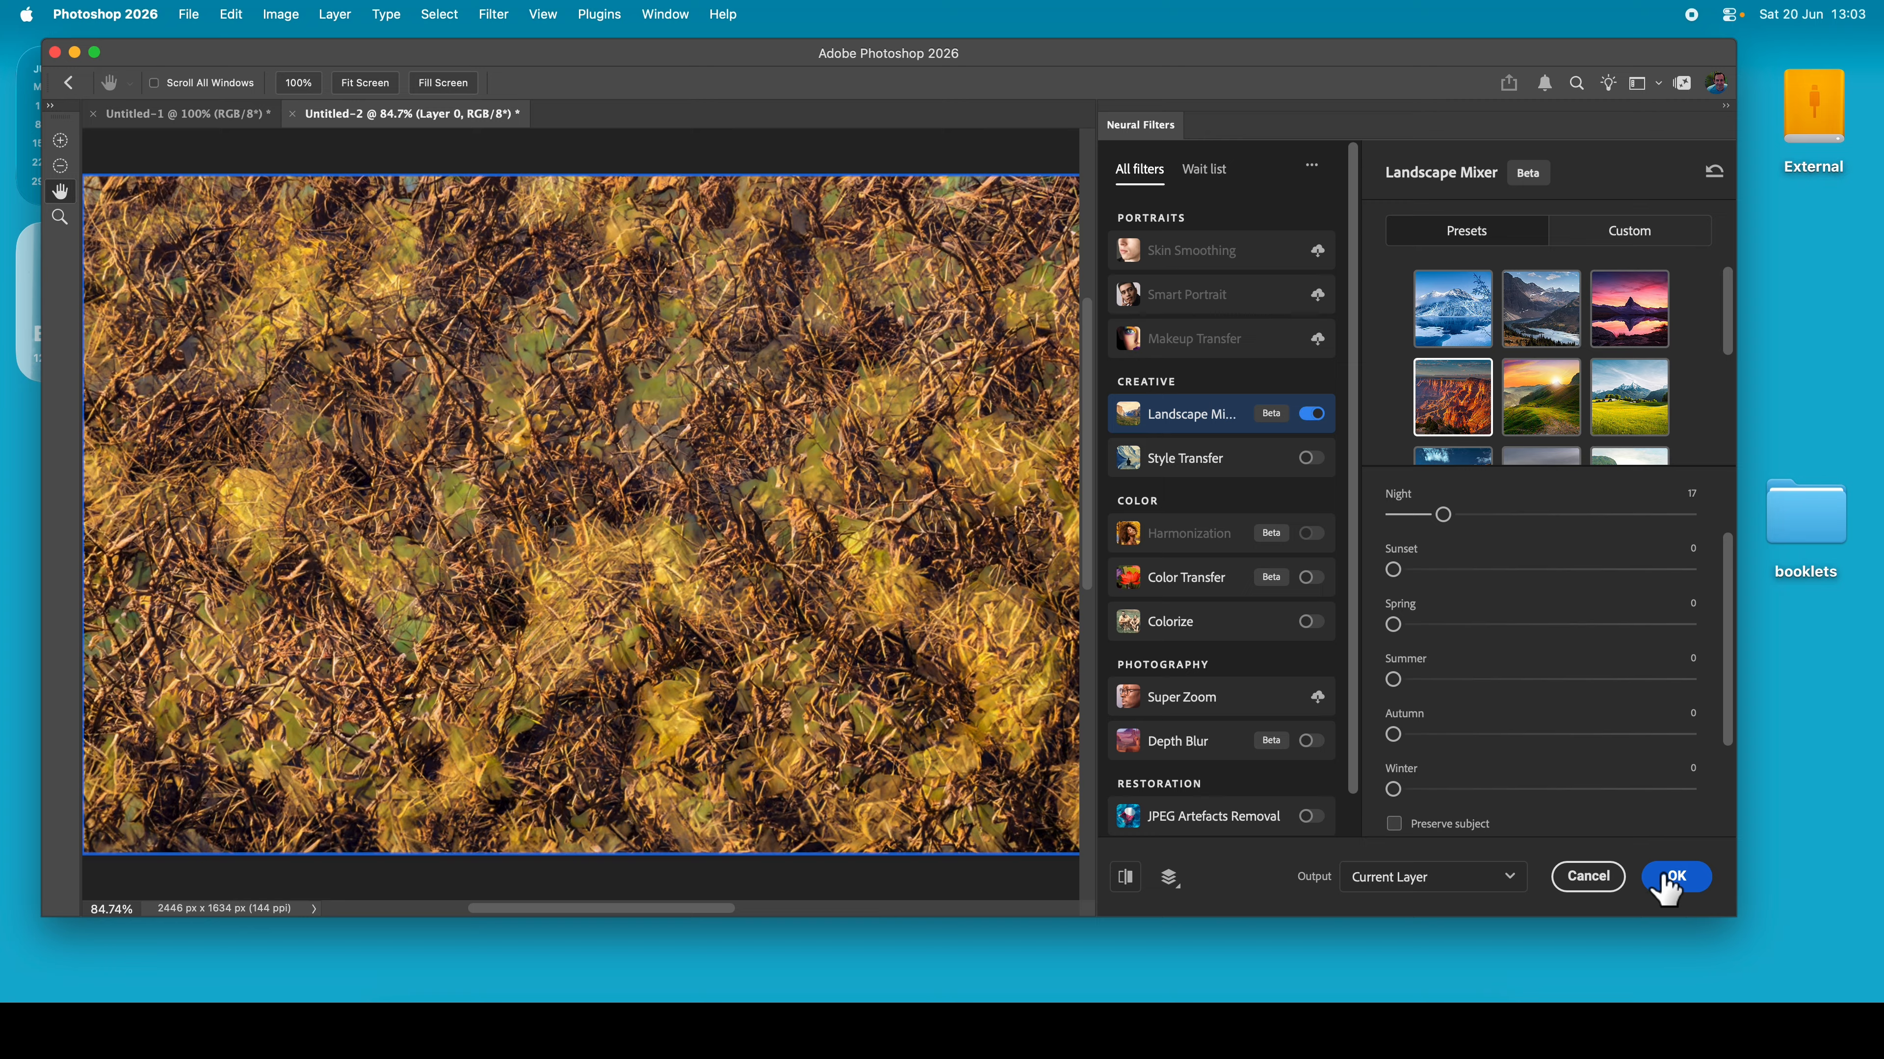
# Apply the Landscape Mixer result to the texture, keeping Current Layer as the output
pyautogui.click(1366, 883)
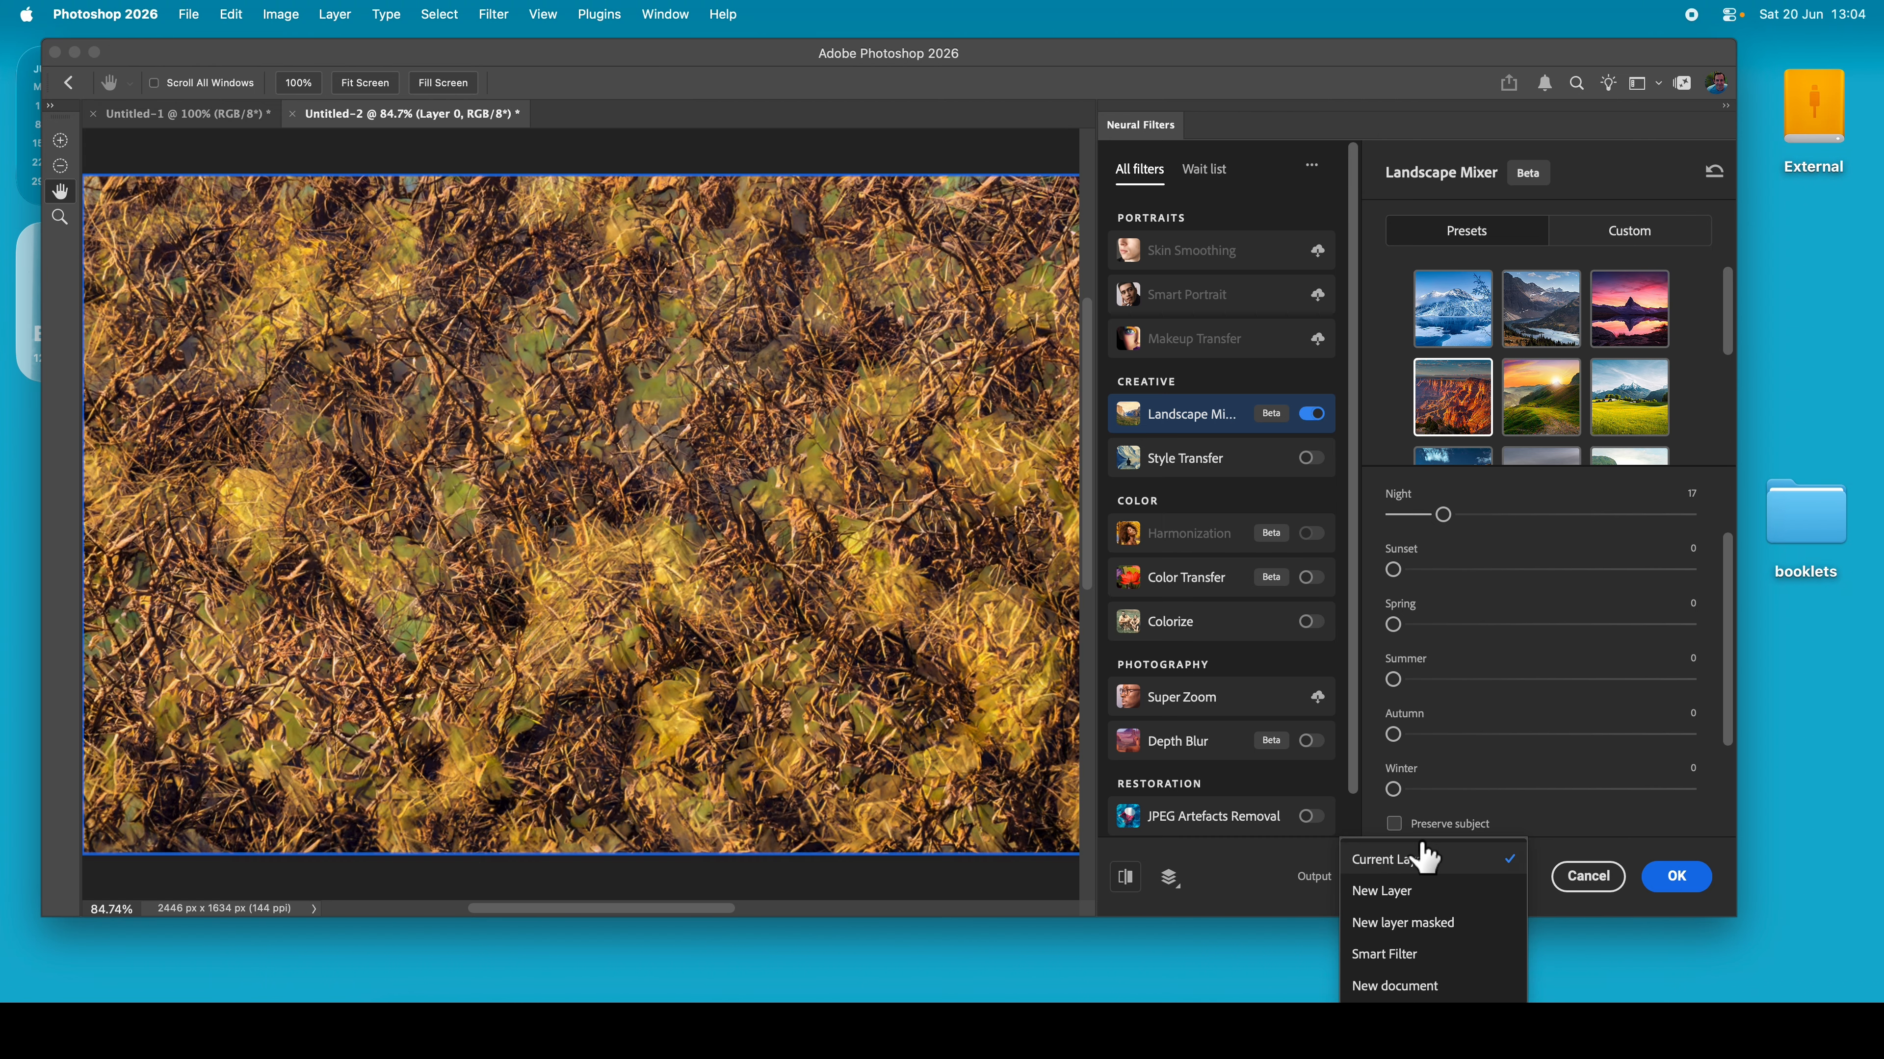
pyautogui.click(1674, 878)
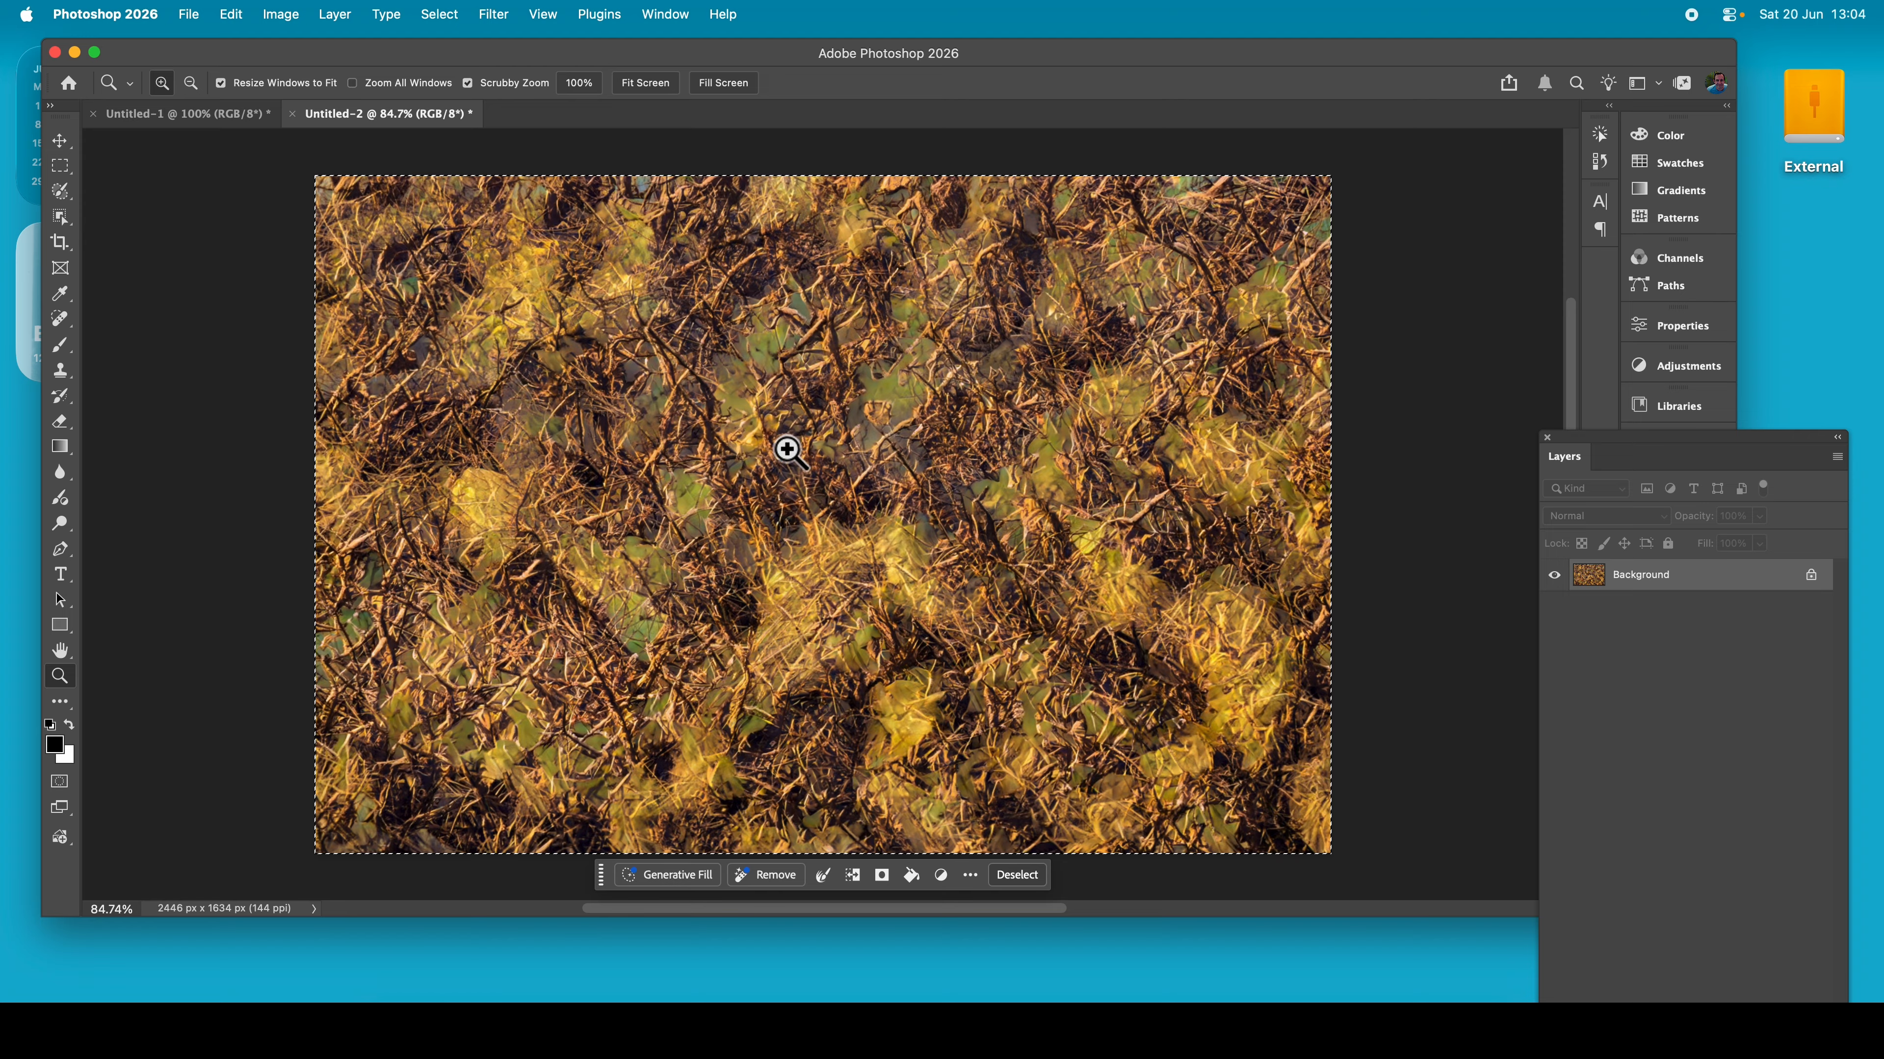
# Fill the whole canvas with white at Normal mode and 100% opacity, and deselect the selection
pyautogui.click(228, 16)
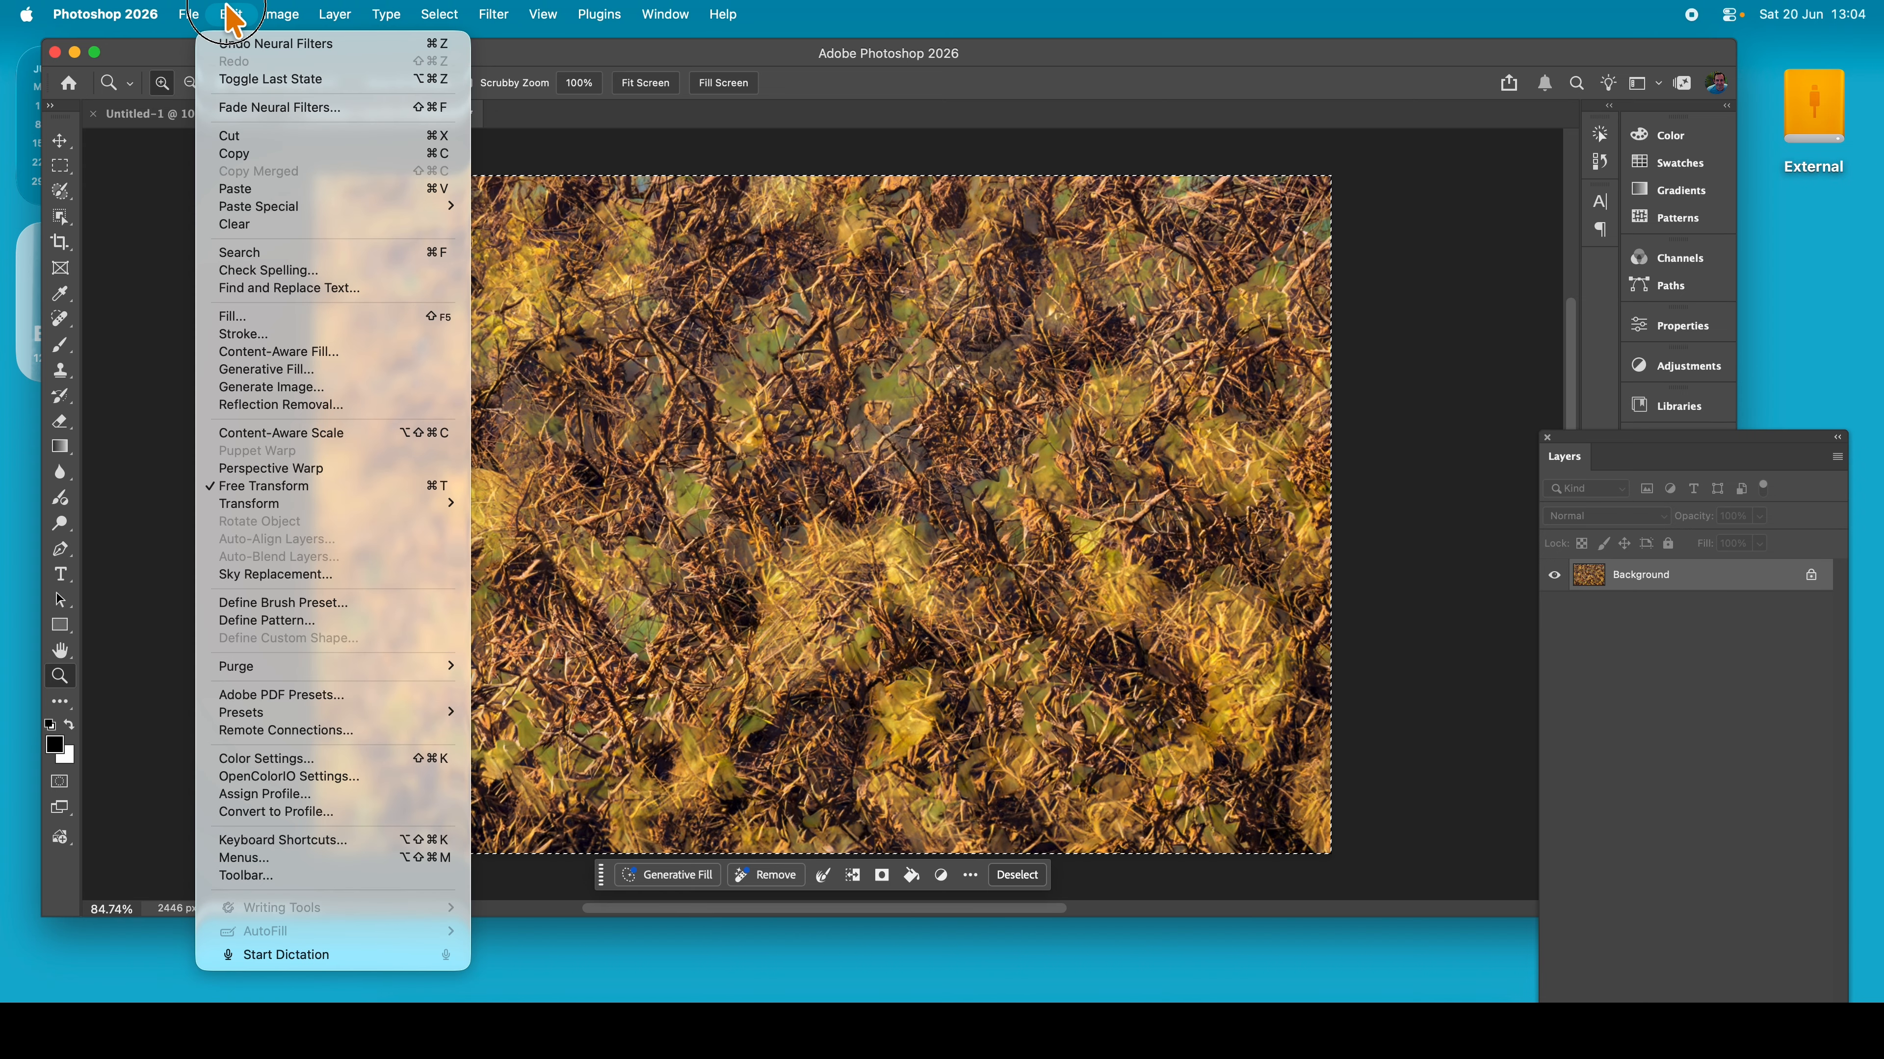
pyautogui.click(281, 319)
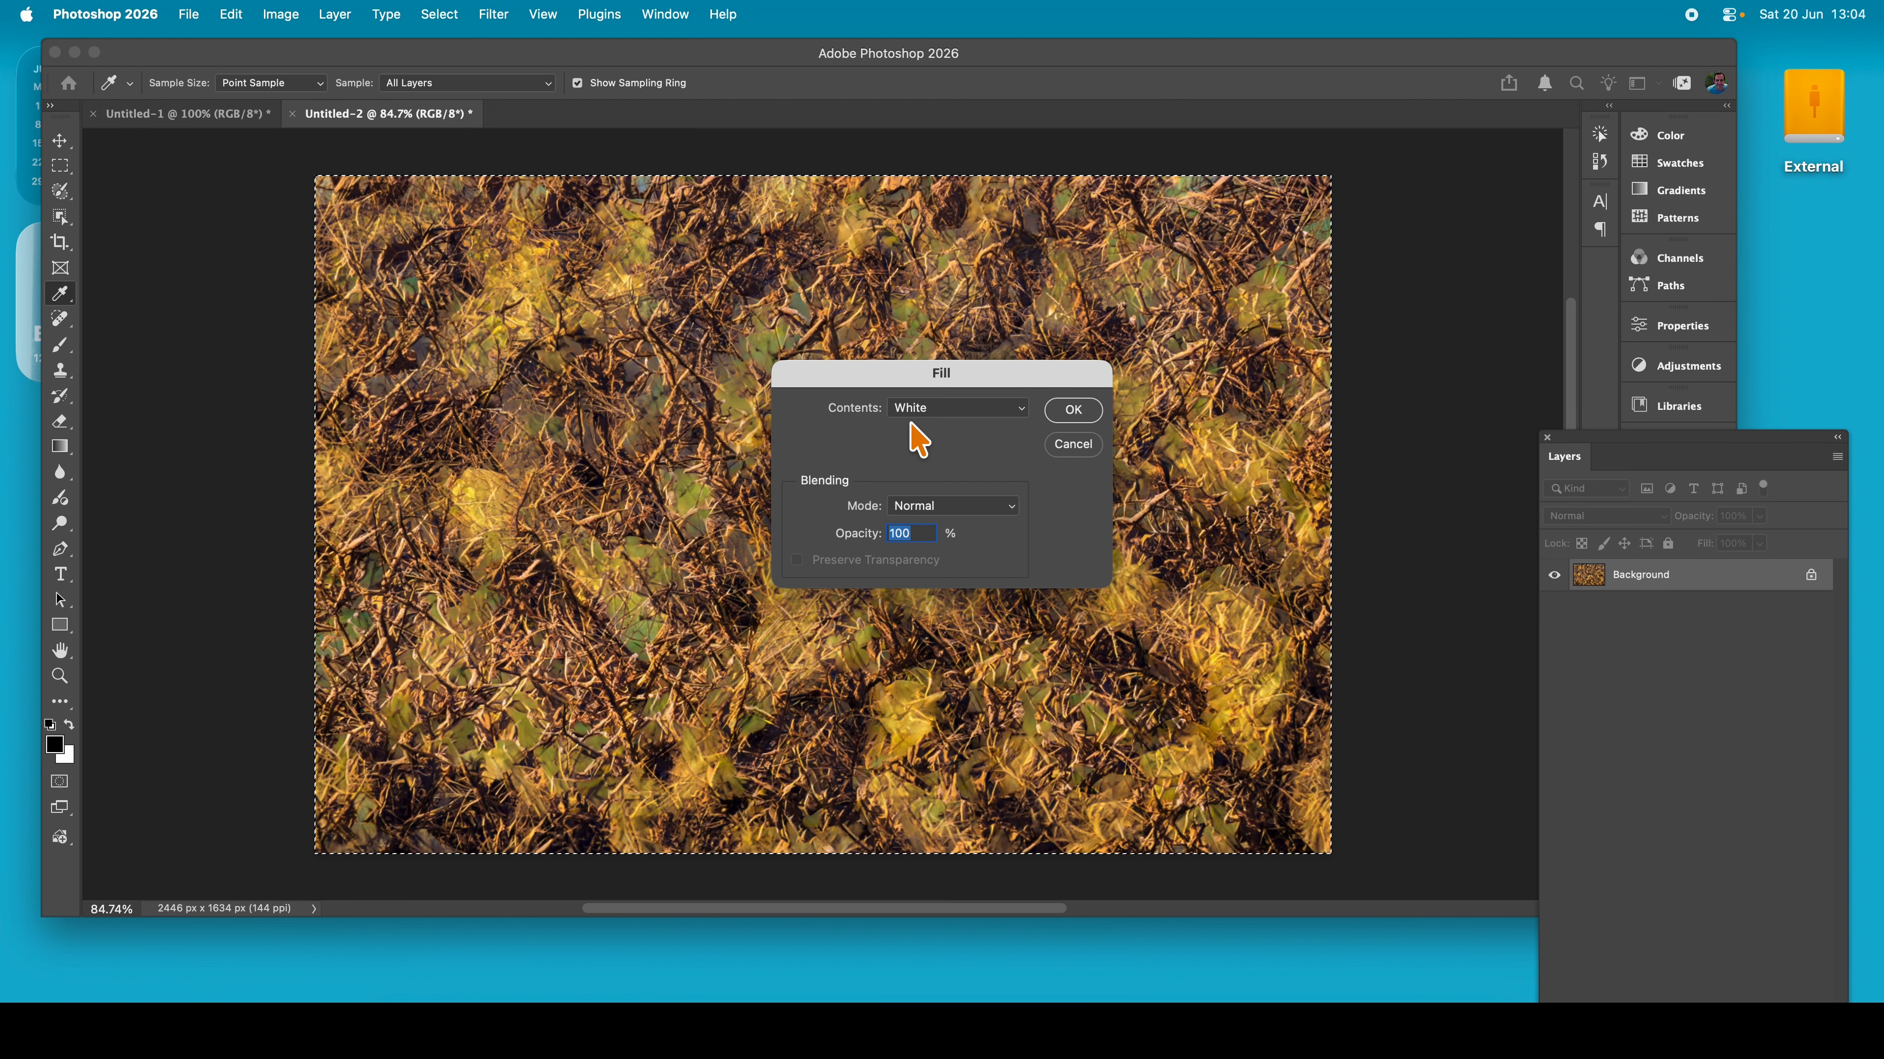
pyautogui.click(1072, 410)
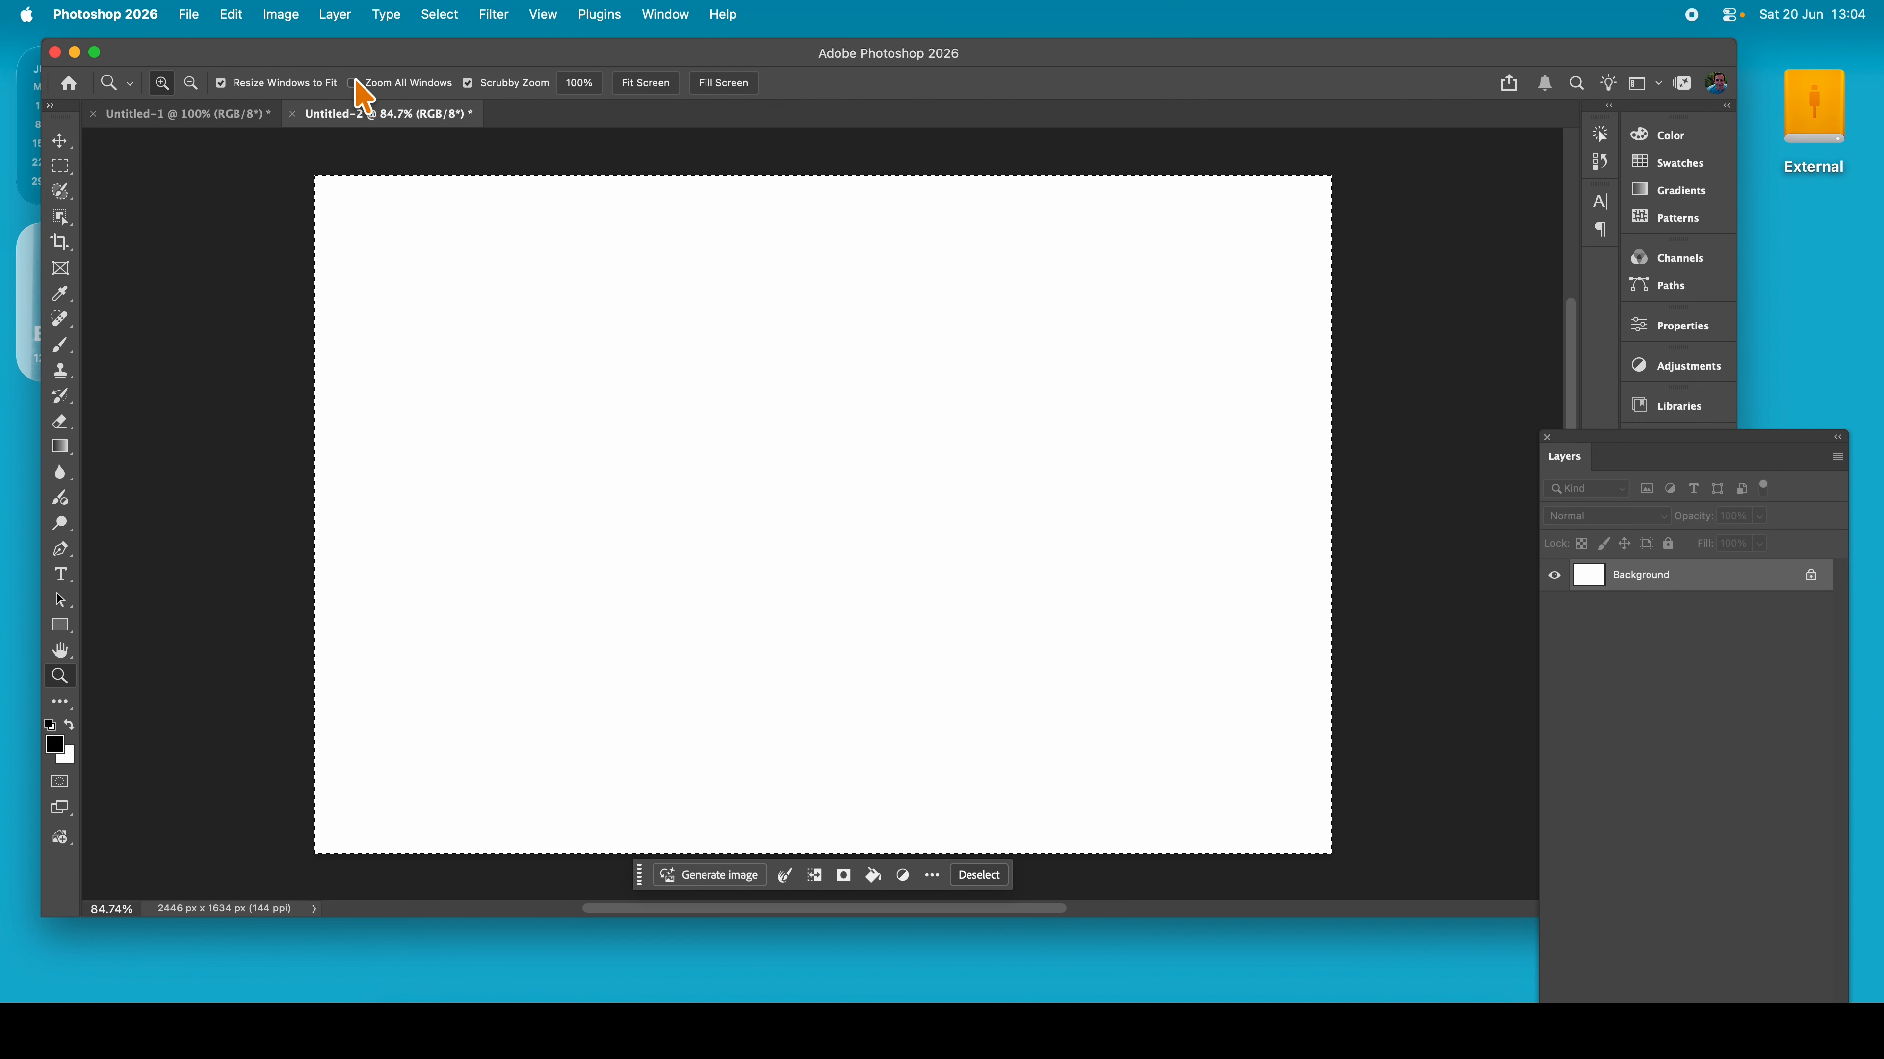
pyautogui.click(439, 15)
pyautogui.click(457, 62)
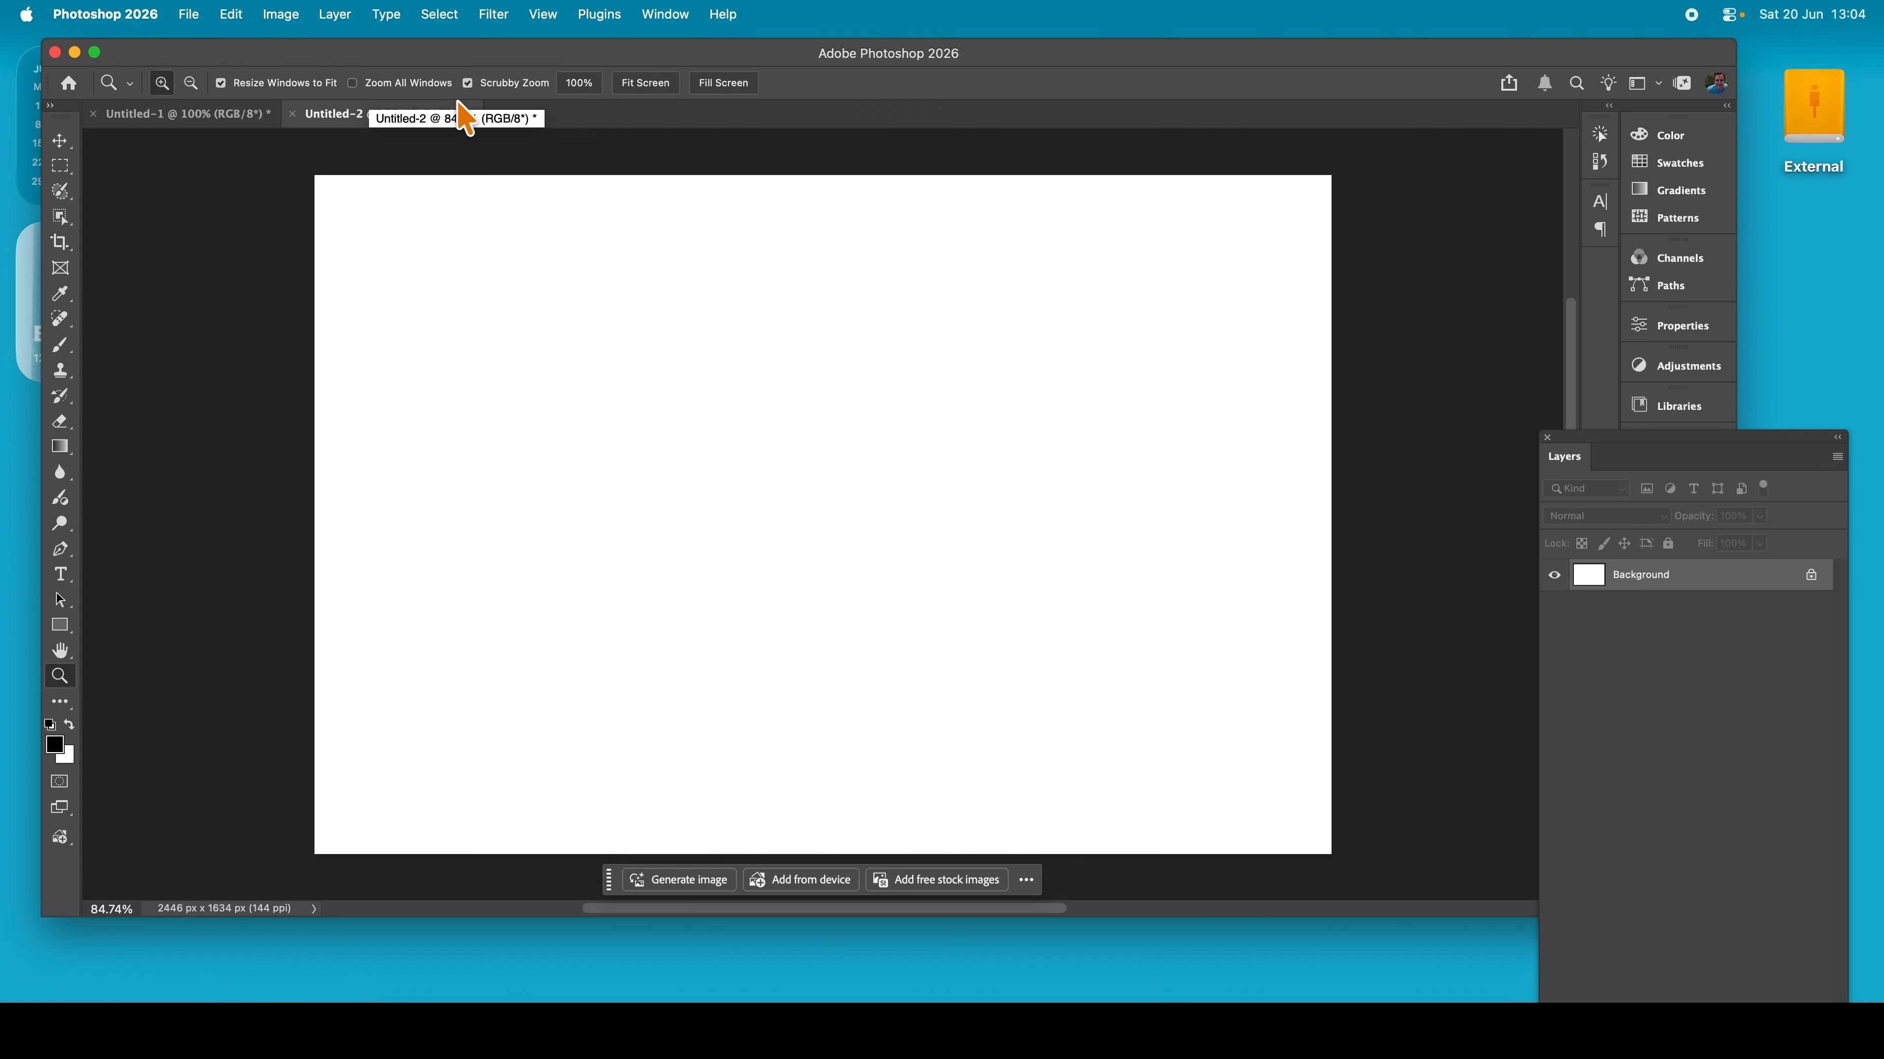
# Set the foreground color to magenta-purple and the background color to bright green
pyautogui.click(62, 750)
pyautogui.moveTo(882, 429); pyautogui.dragTo(845, 445)
pyautogui.click(1136, 371)
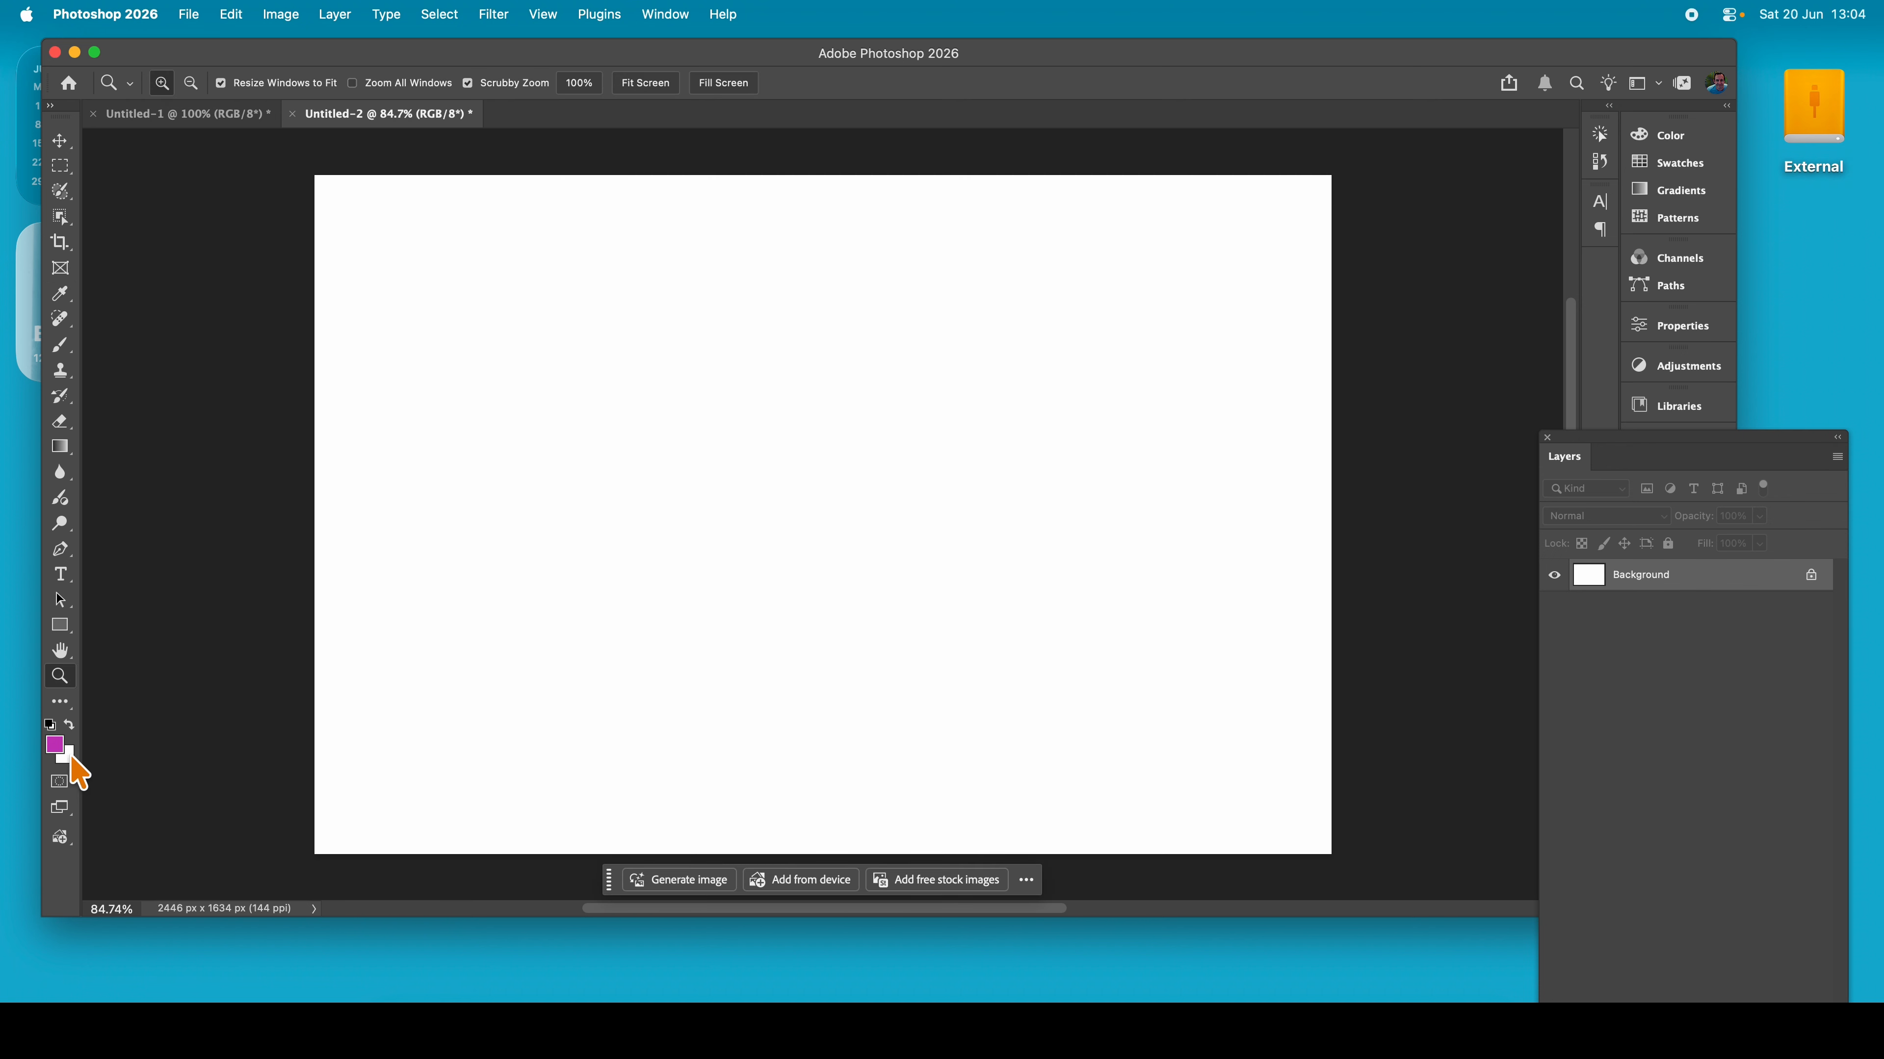
pyautogui.click(68, 758)
pyautogui.click(962, 561)
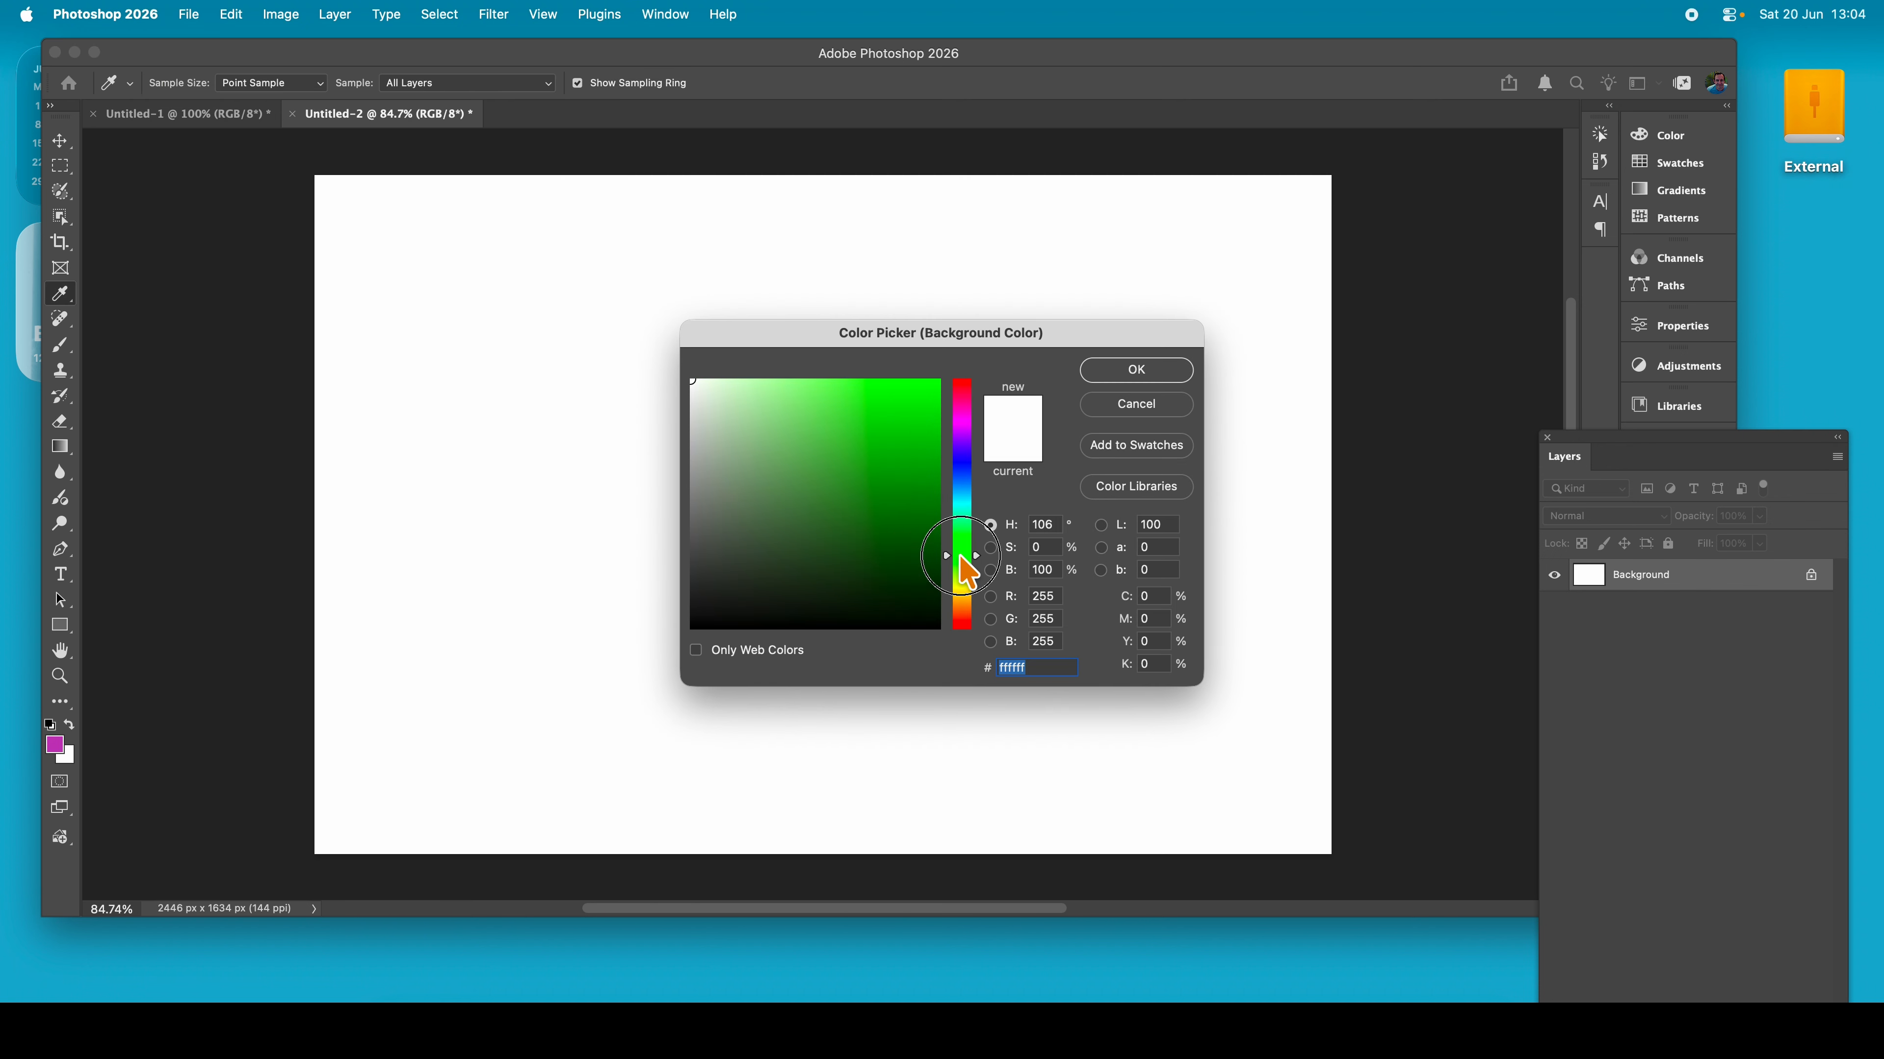
pyautogui.moveTo(917, 463); pyautogui.dragTo(940, 380)
pyautogui.click(1127, 375)
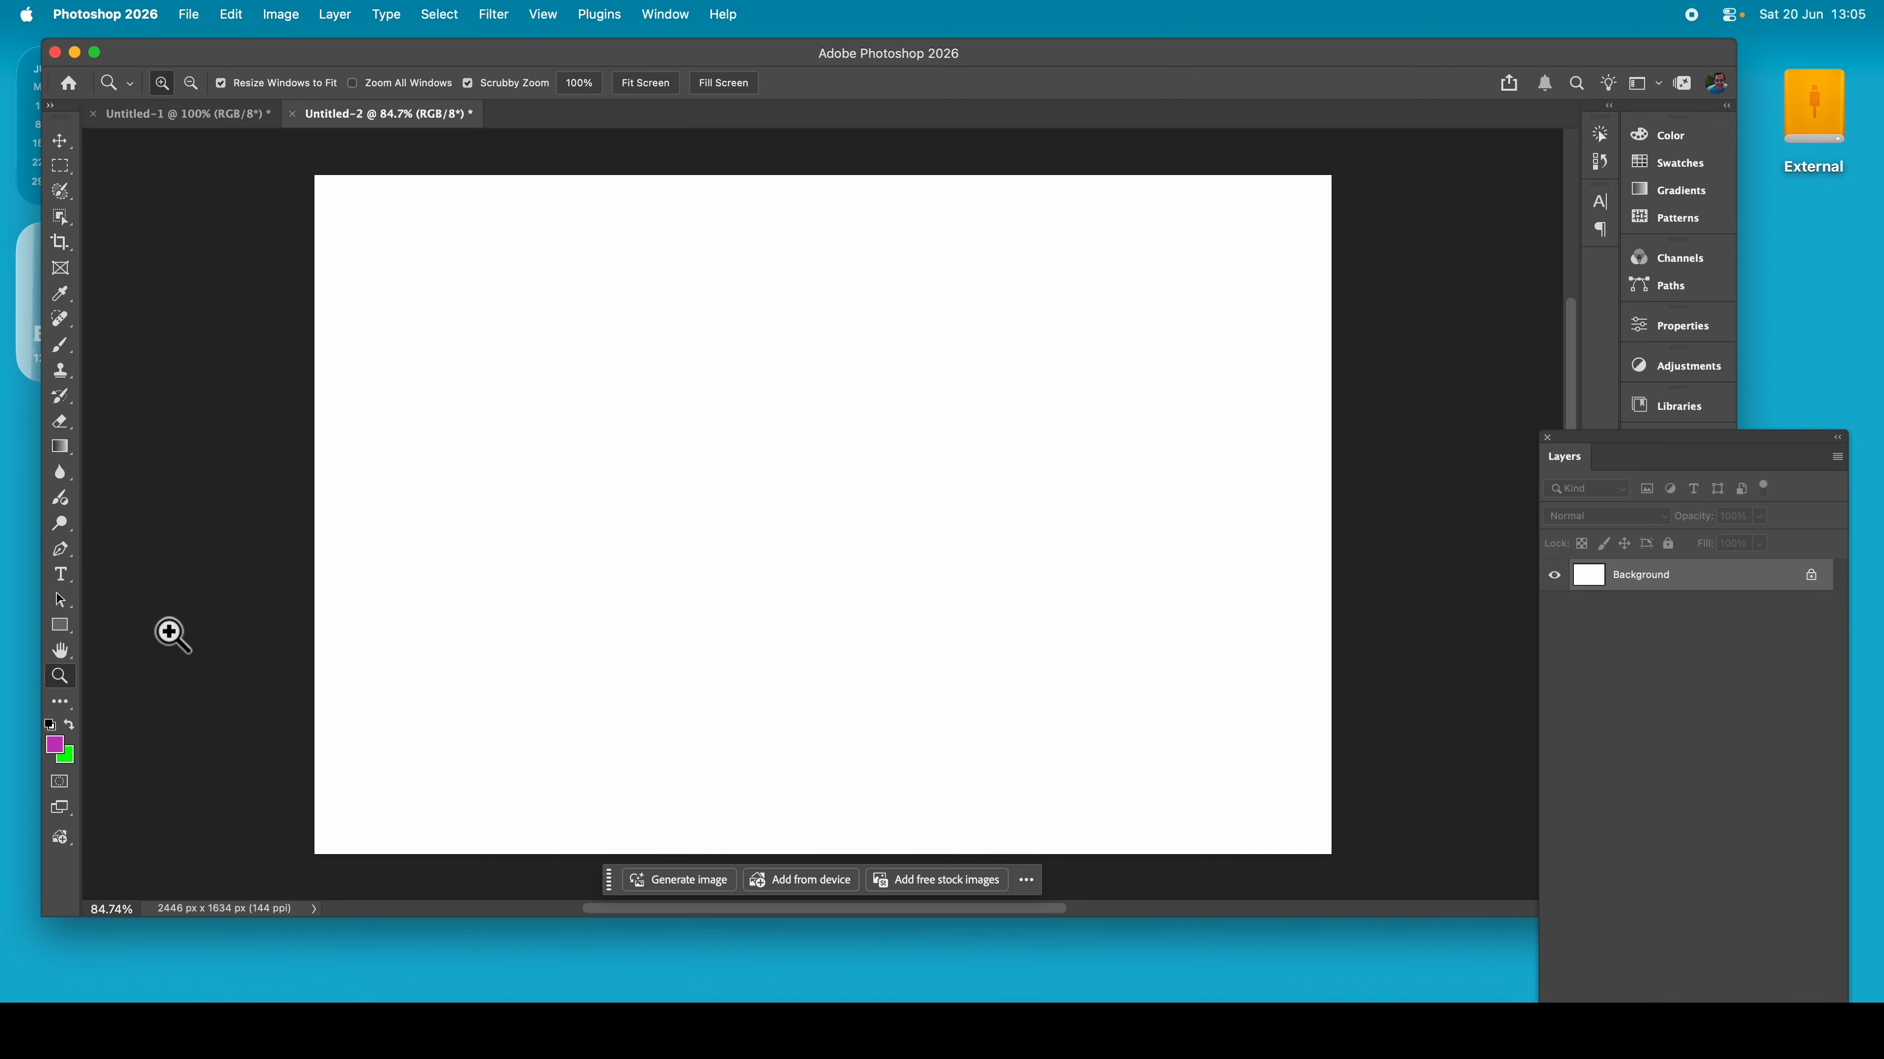
# Apply the Difference Clouds filter three times to the white Background layer
pyautogui.click(493, 14)
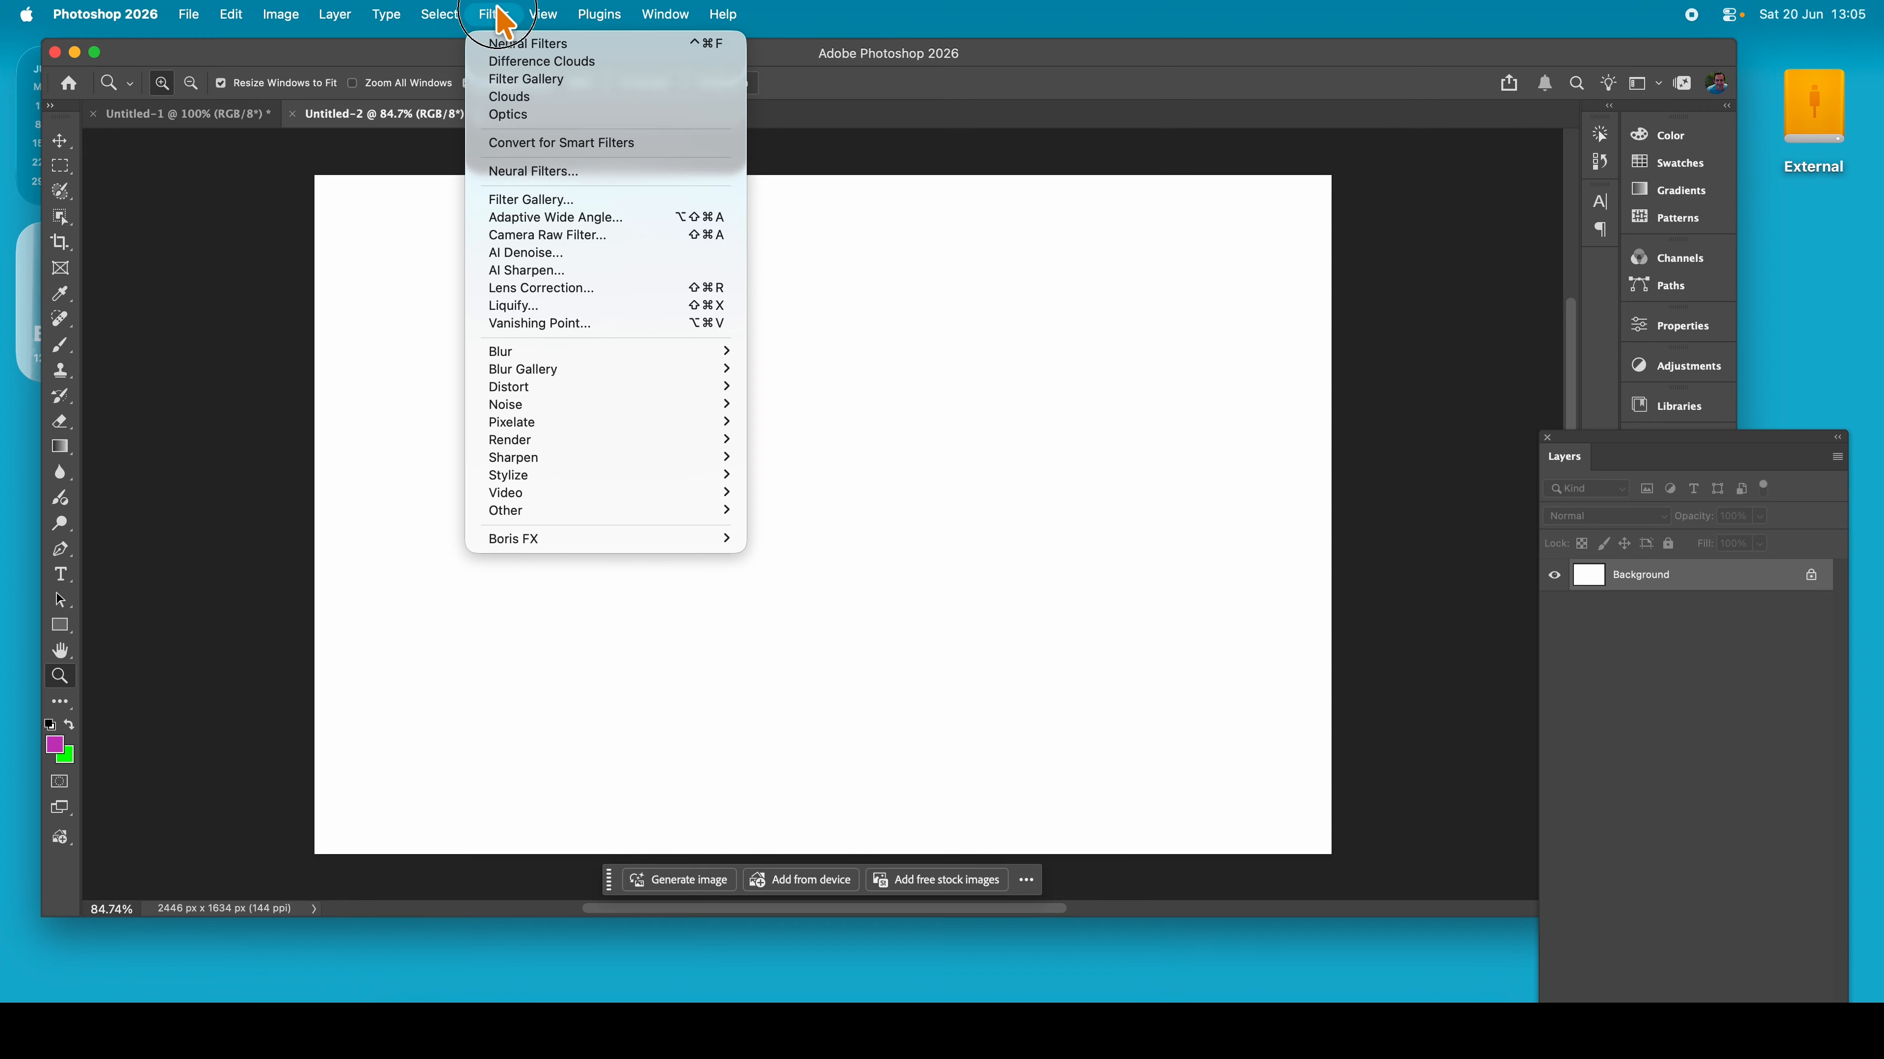
pyautogui.click(514, 61)
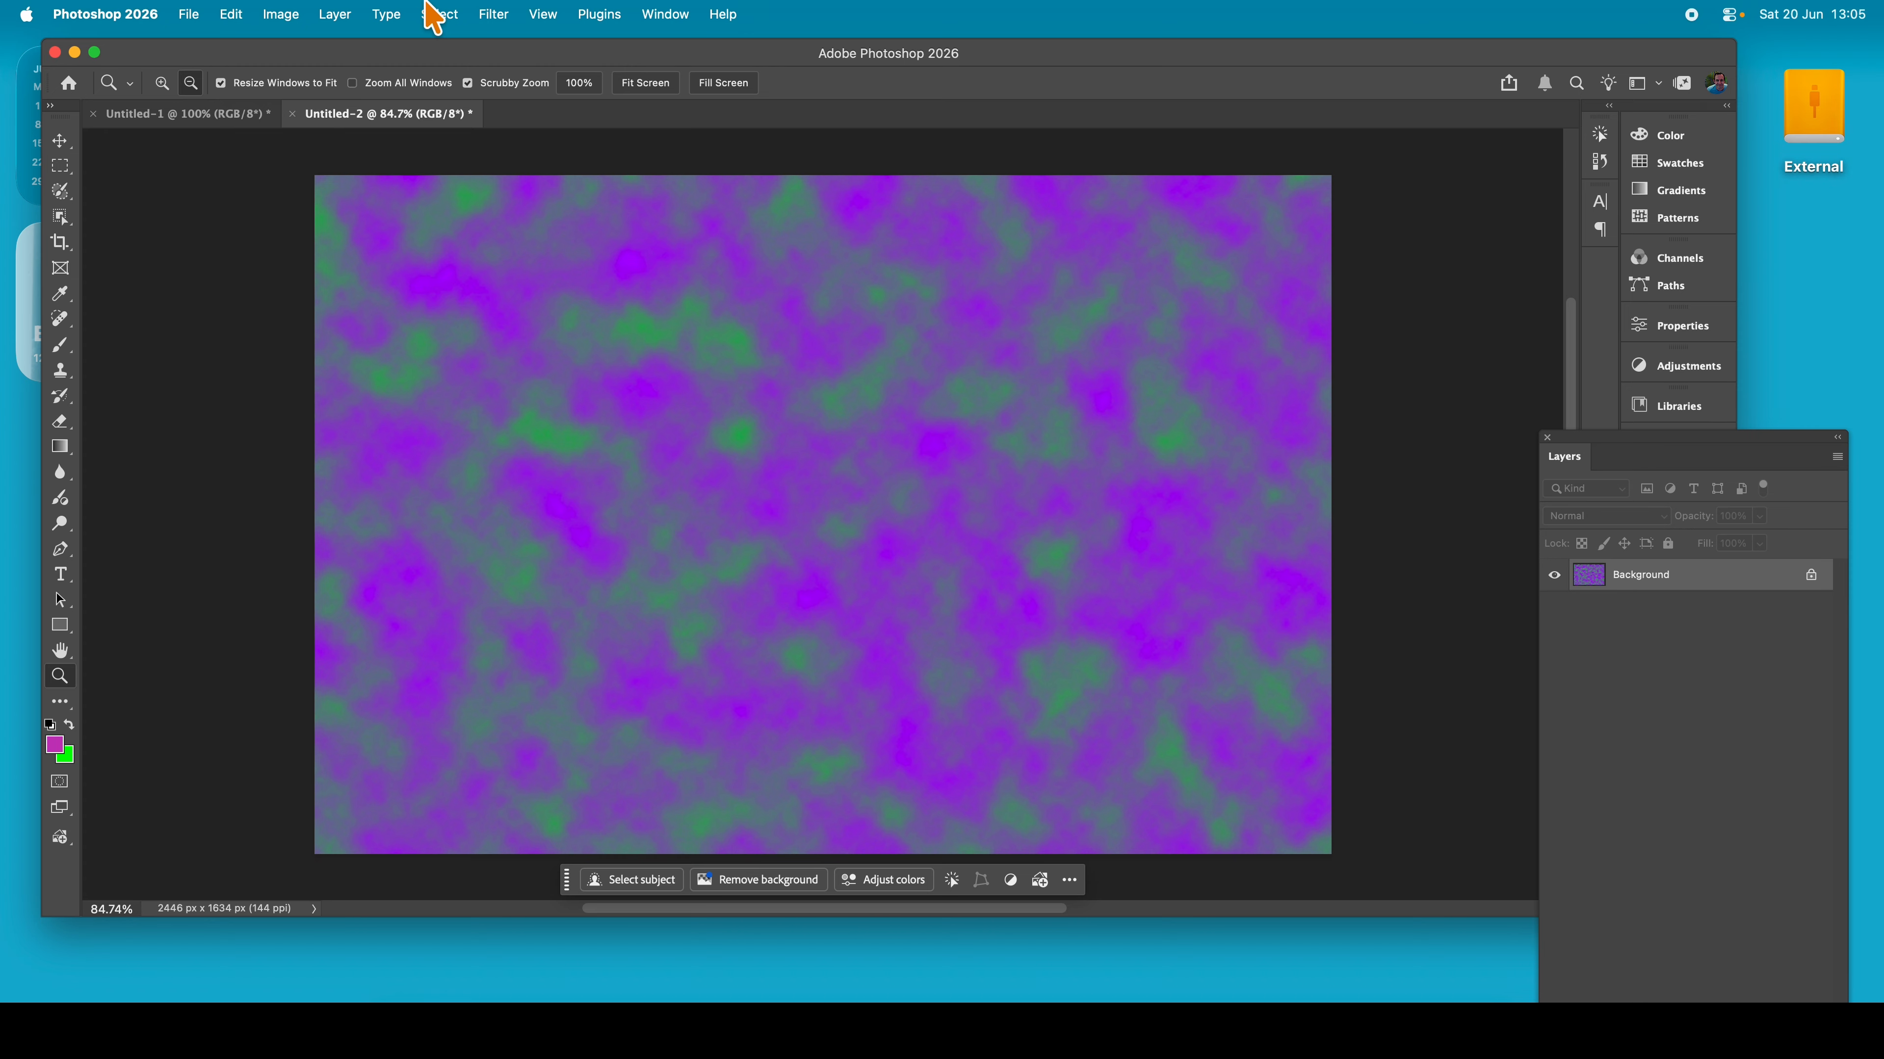
pyautogui.click(495, 15)
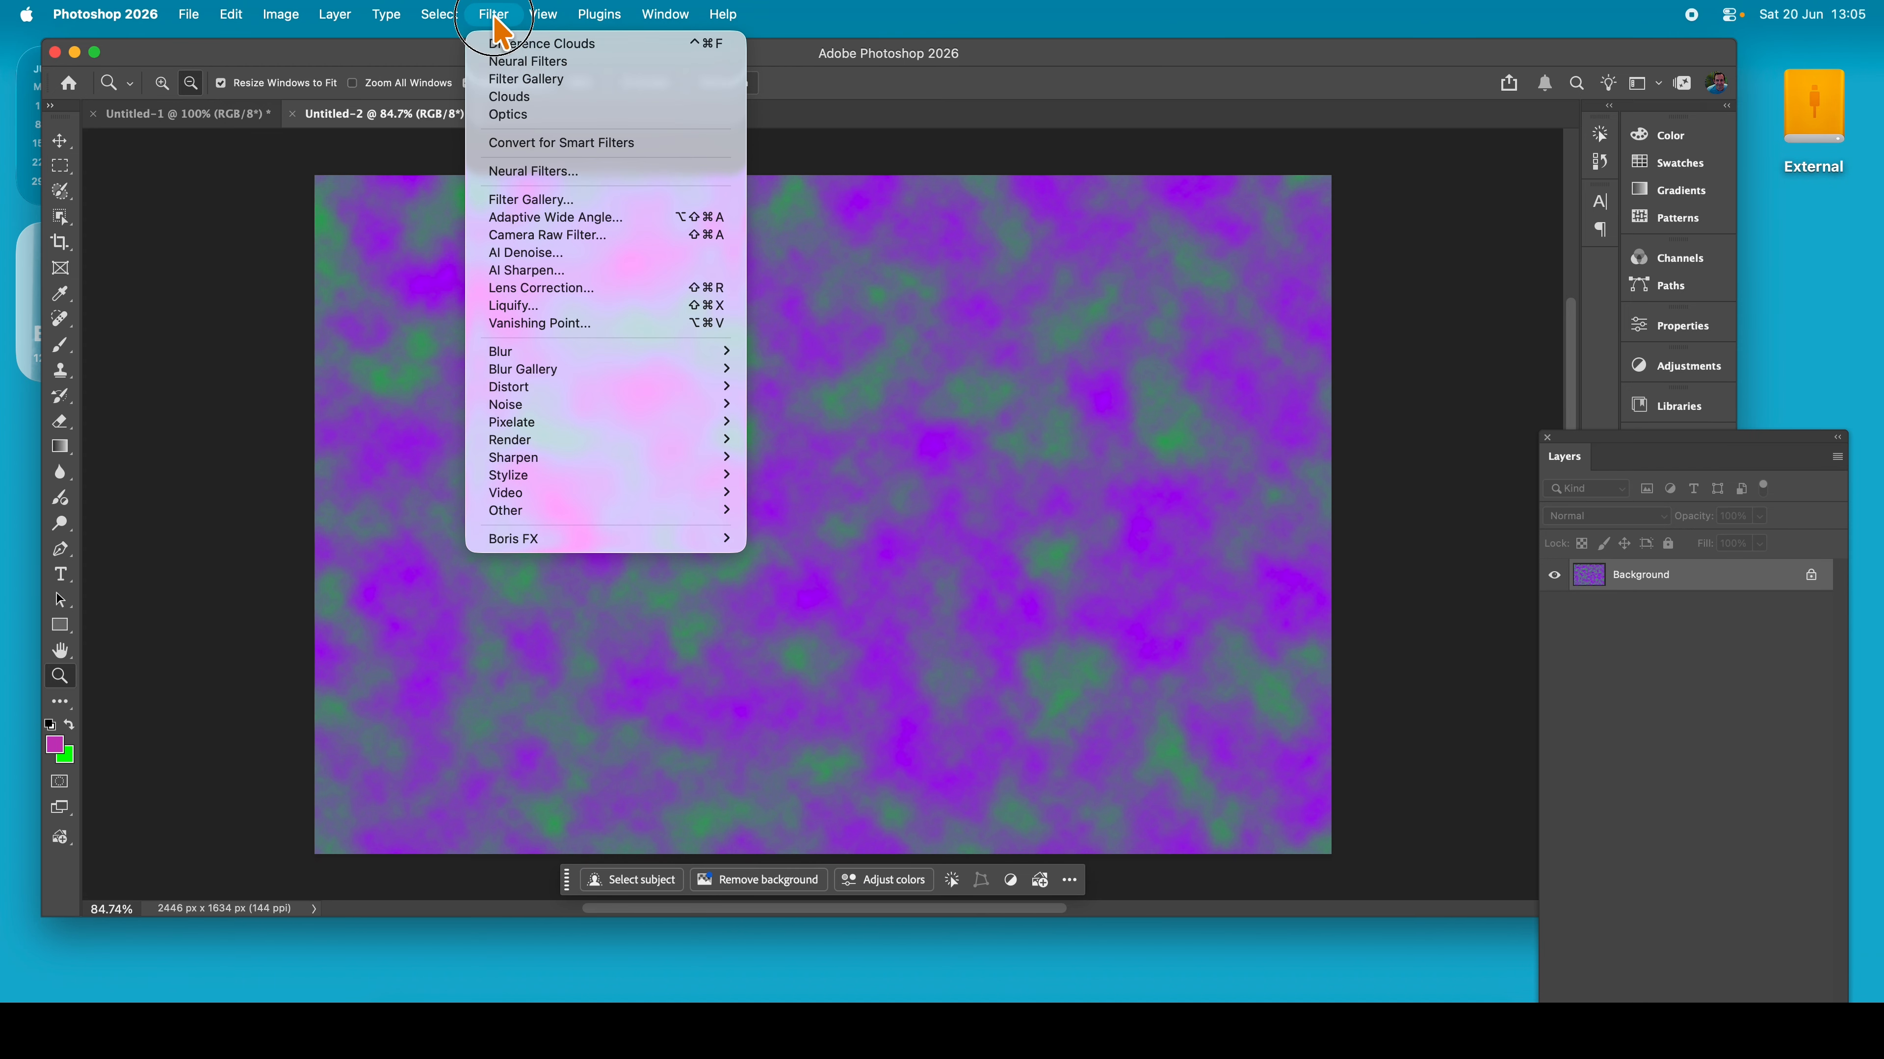
pyautogui.click(508, 55)
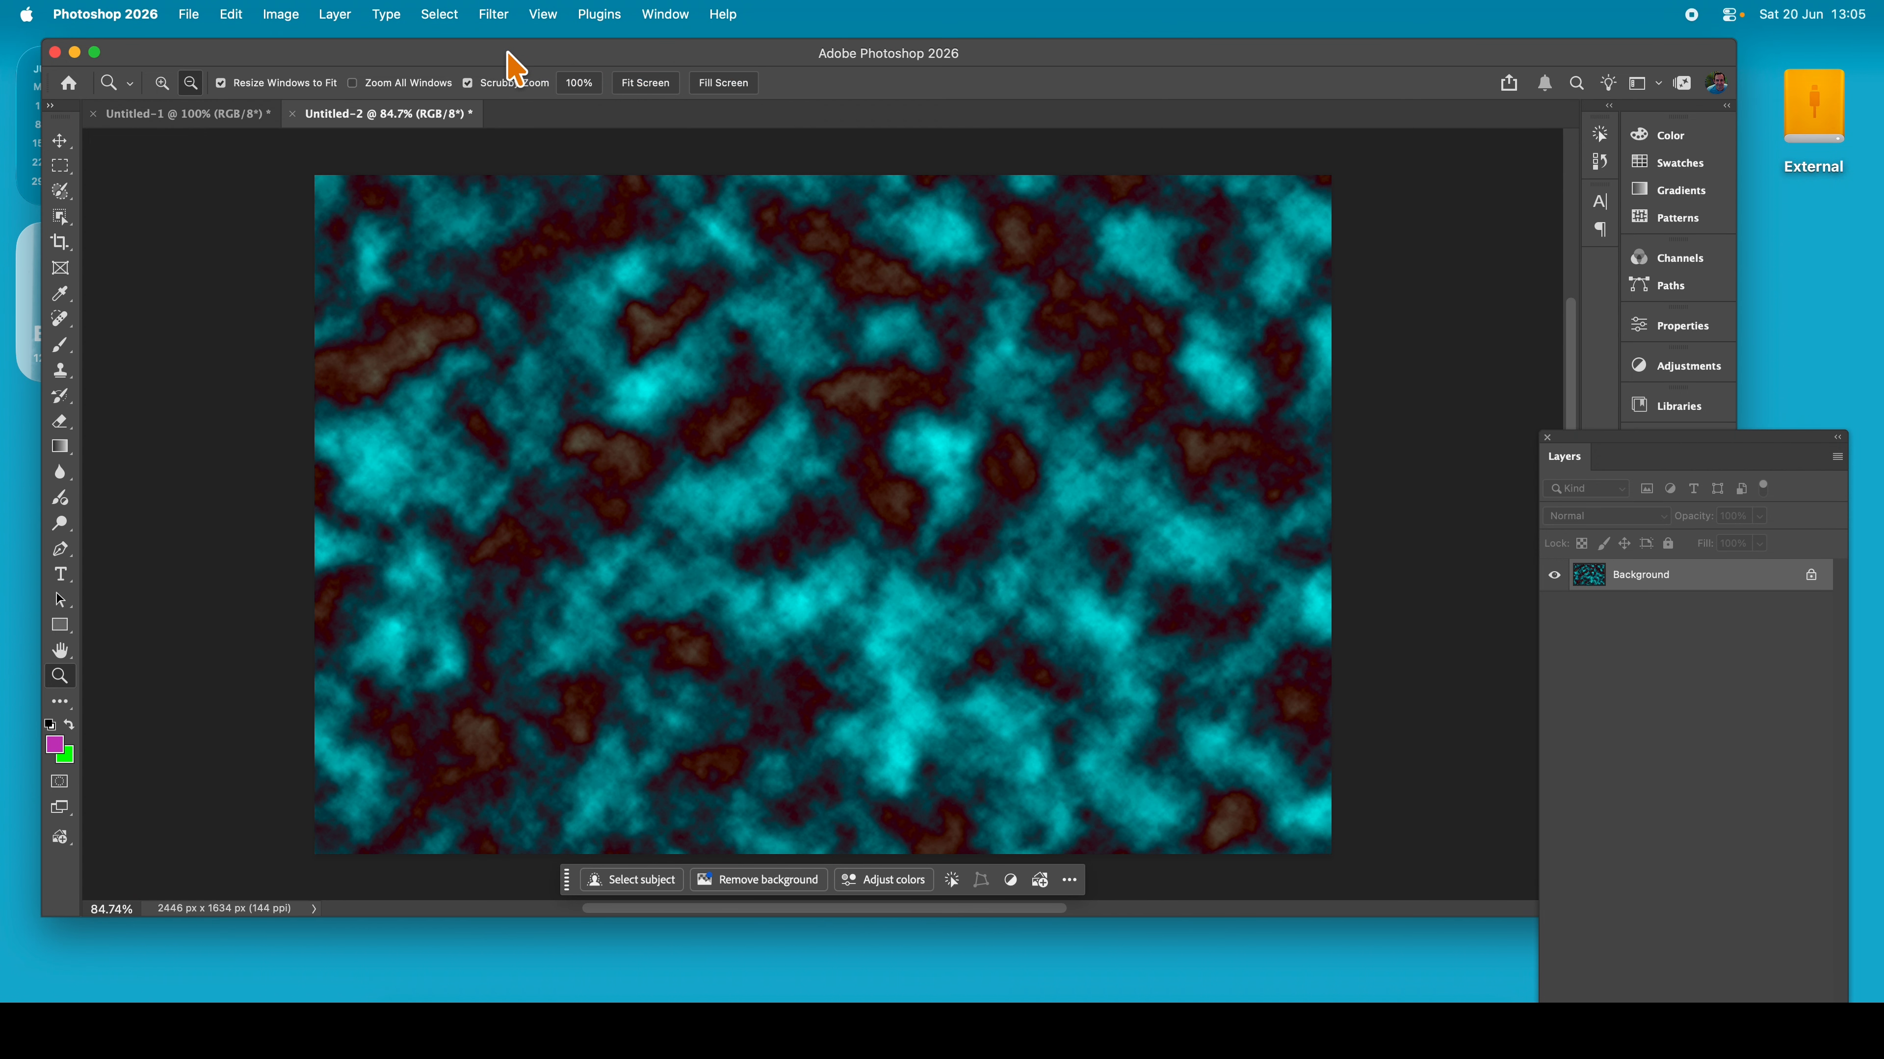
pyautogui.click(488, 16)
pyautogui.click(512, 44)
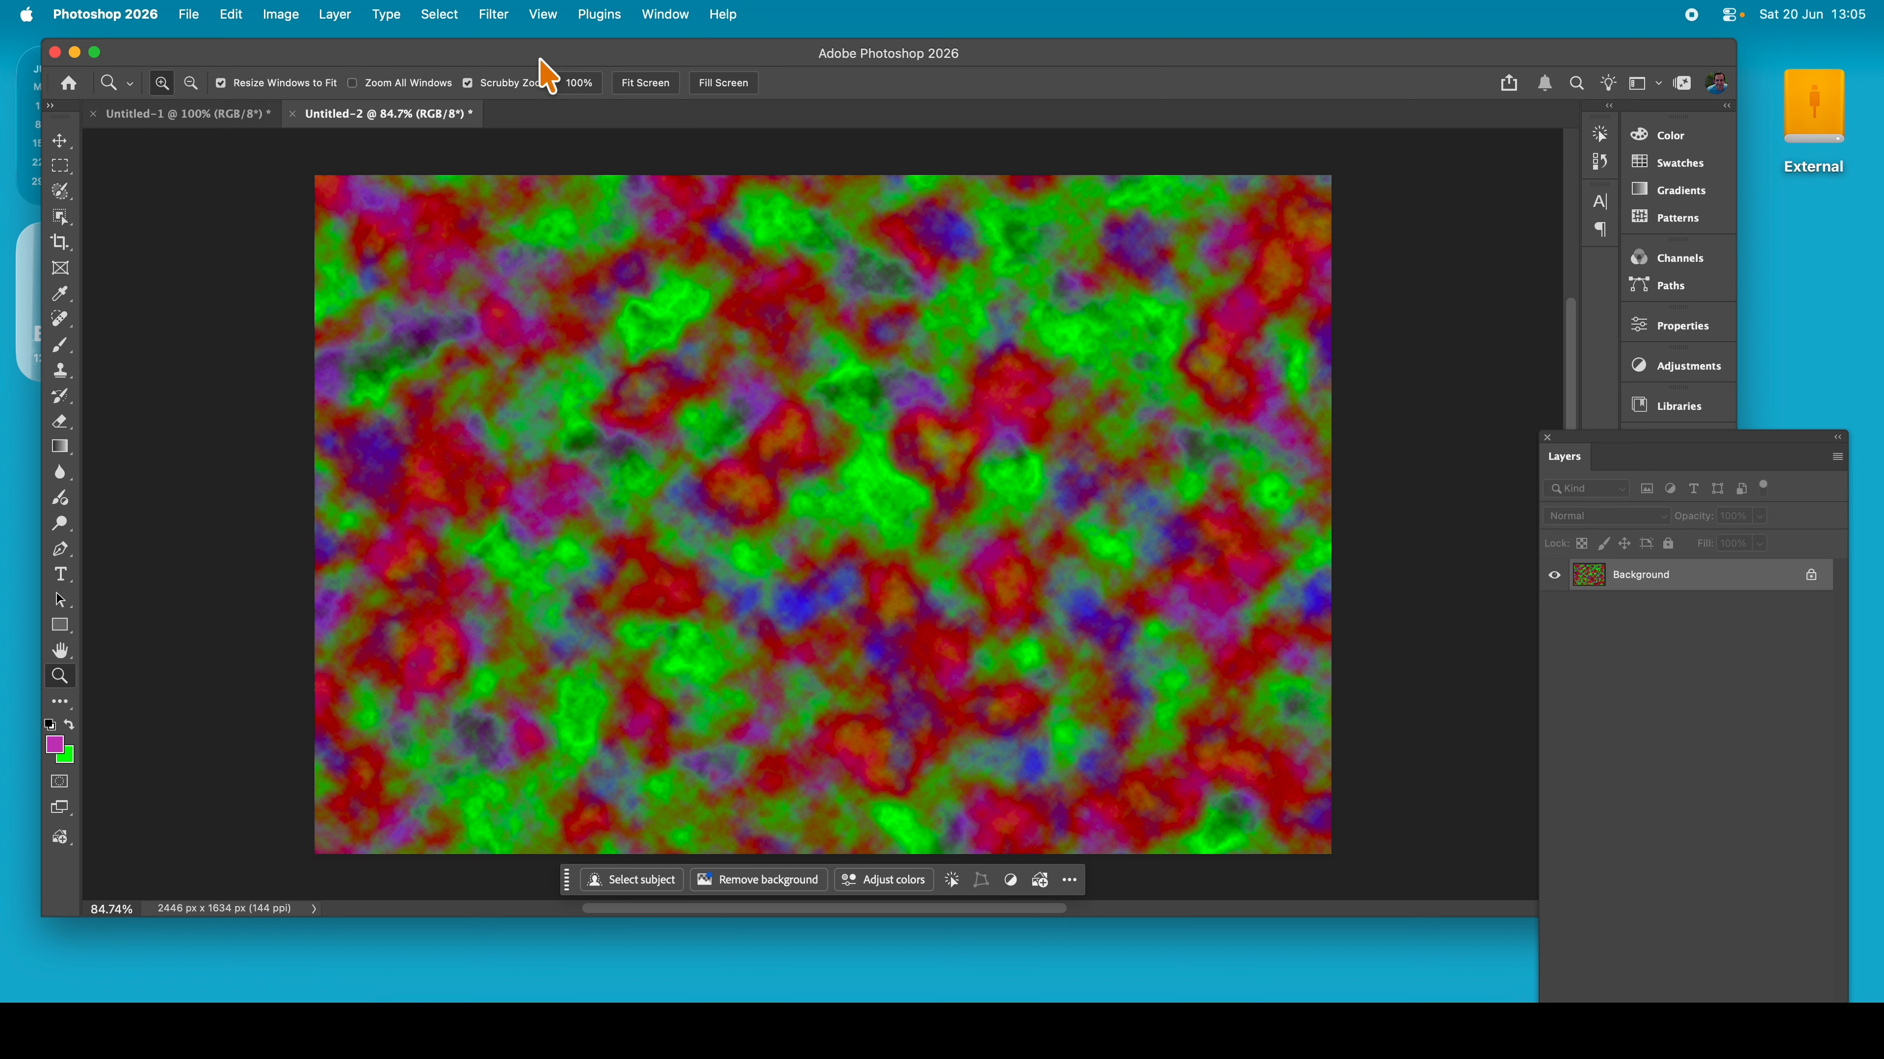
# Try distorting the coloured clouds with broad Forward Warp strokes in Liquify, and undo the distortion
pyautogui.click(493, 14)
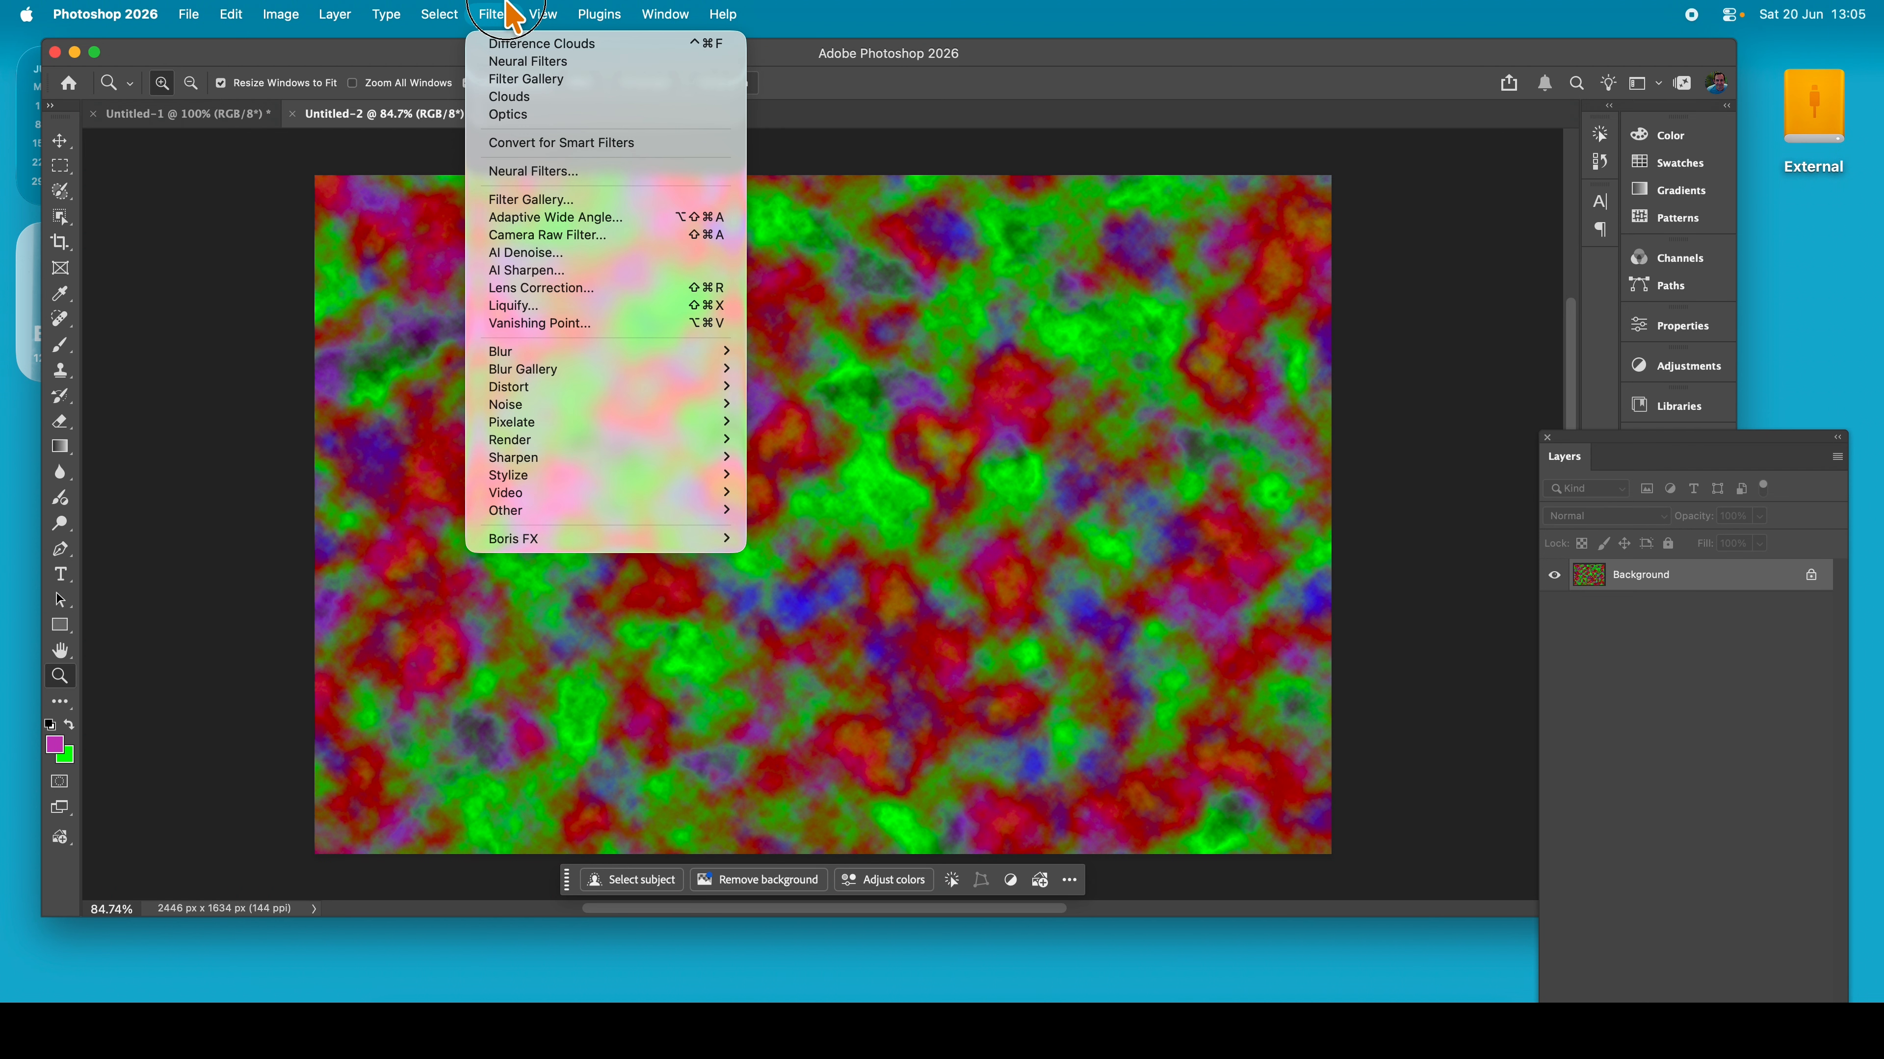
pyautogui.click(549, 315)
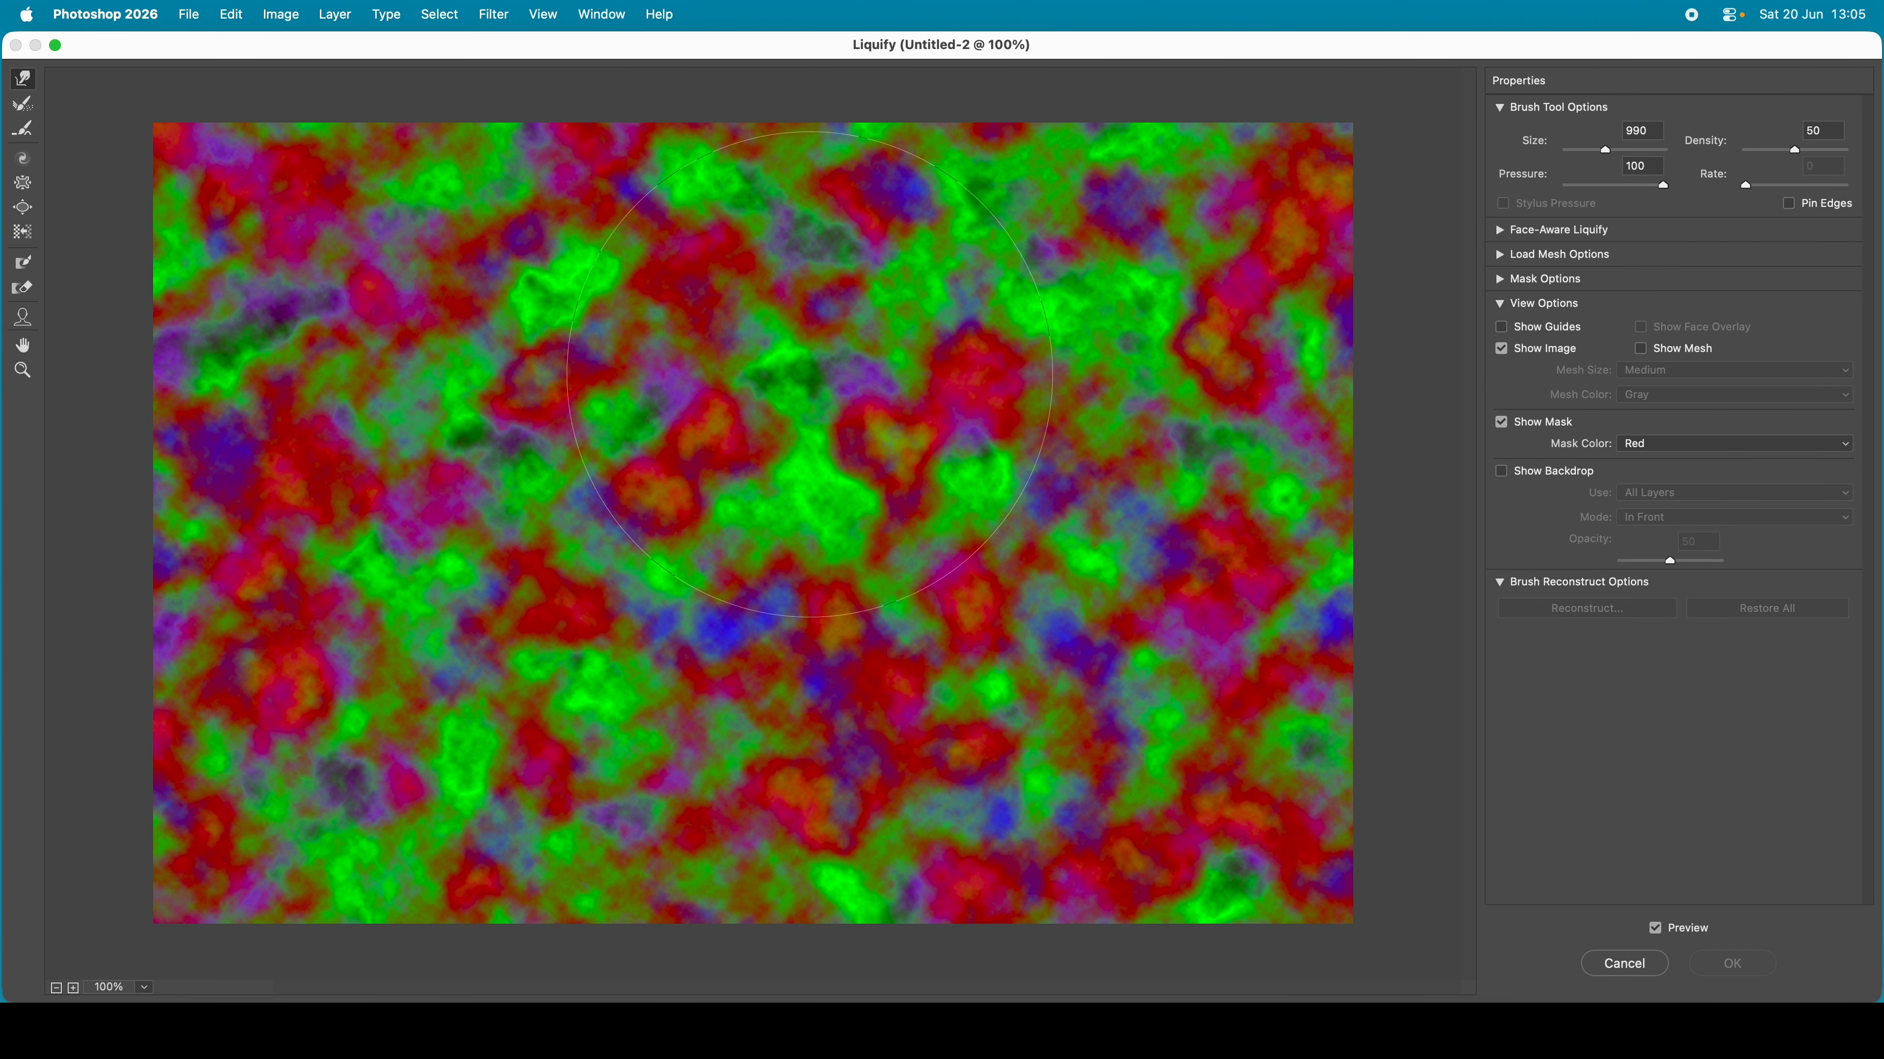
pyautogui.moveTo(585, 340); pyautogui.dragTo(513, 300)
pyautogui.moveTo(487, 487)
pyautogui.mouseDown()
pyautogui.moveTo(426, 514)
pyautogui.moveTo(391, 623)
pyautogui.moveTo(340, 645)
pyautogui.moveTo(747, 697)
pyautogui.moveTo(734, 669)
pyautogui.moveTo(779, 726)
pyautogui.moveTo(772, 537)
pyautogui.moveTo(976, 301)
pyautogui.moveTo(1084, 598)
pyautogui.moveTo(1059, 738)
pyautogui.moveTo(980, 698)
pyautogui.moveTo(712, 477)
pyautogui.moveTo(794, 524)
pyautogui.mouseUp()
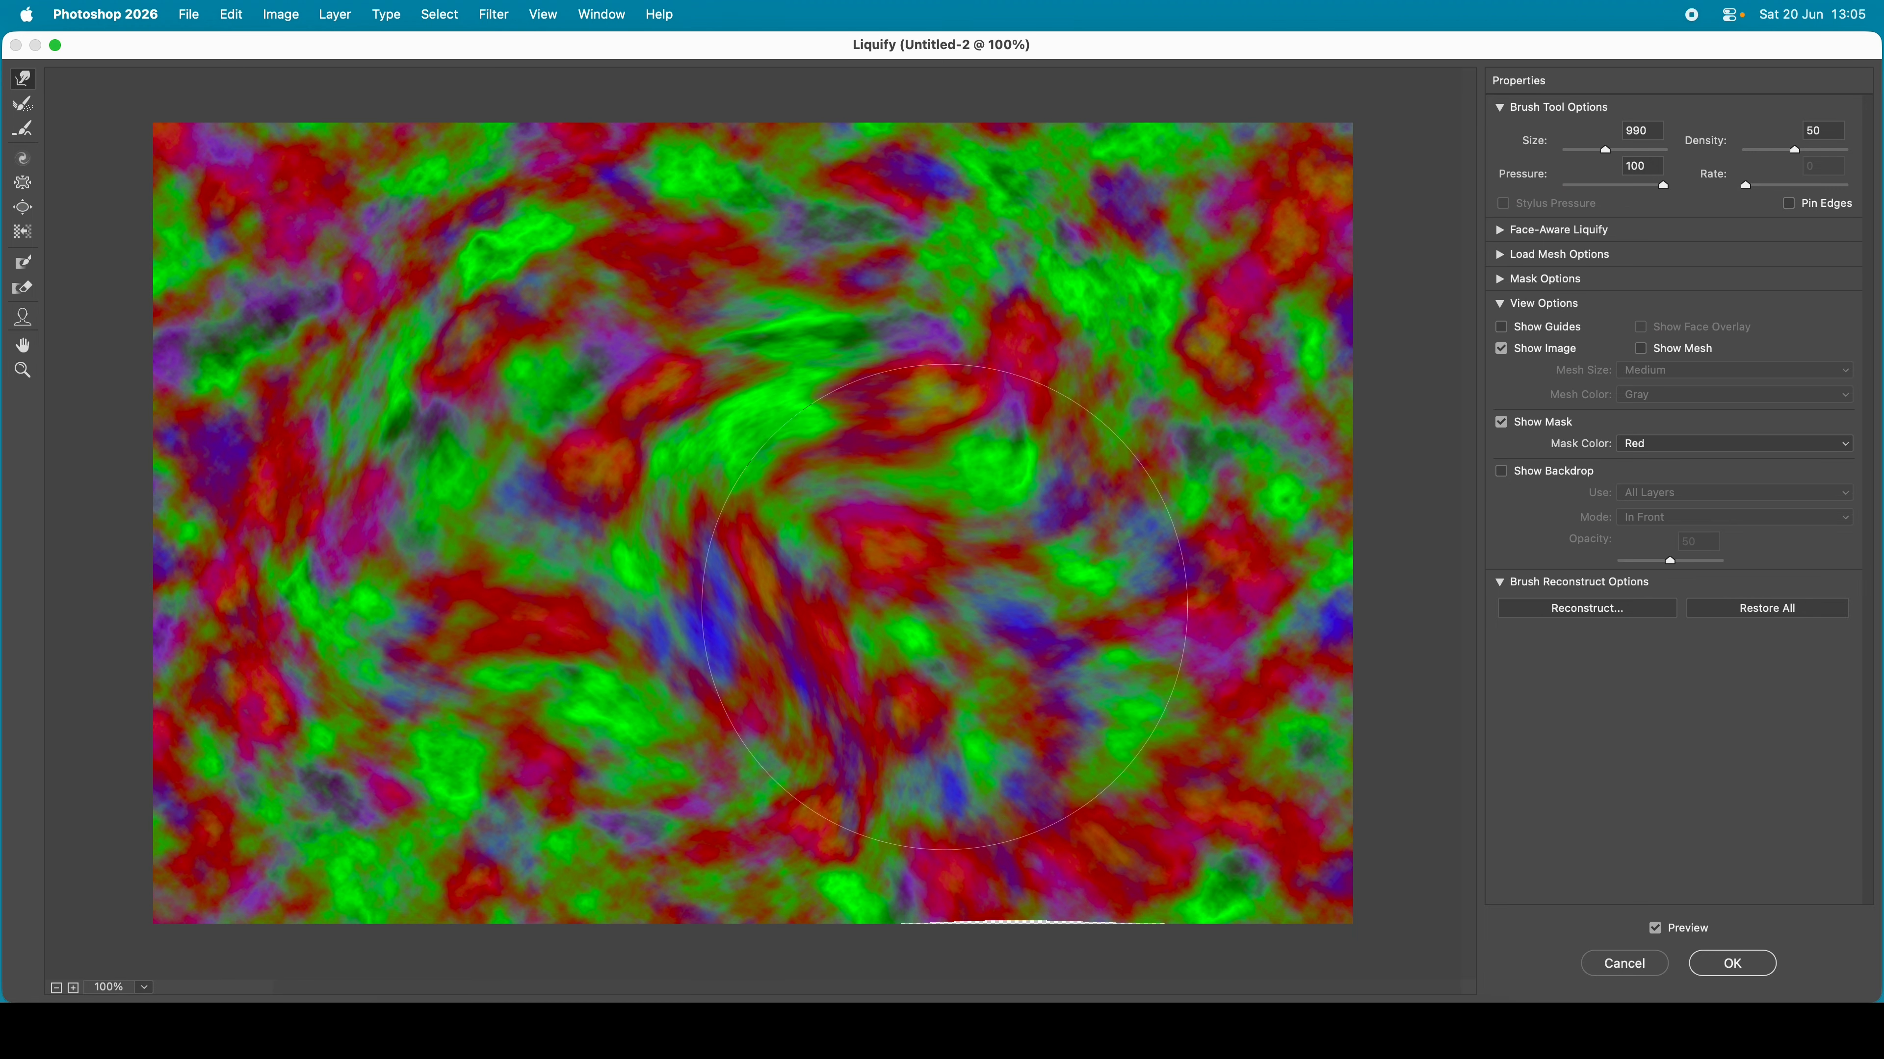
pyautogui.moveTo(1029, 808); pyautogui.dragTo(1060, 874)
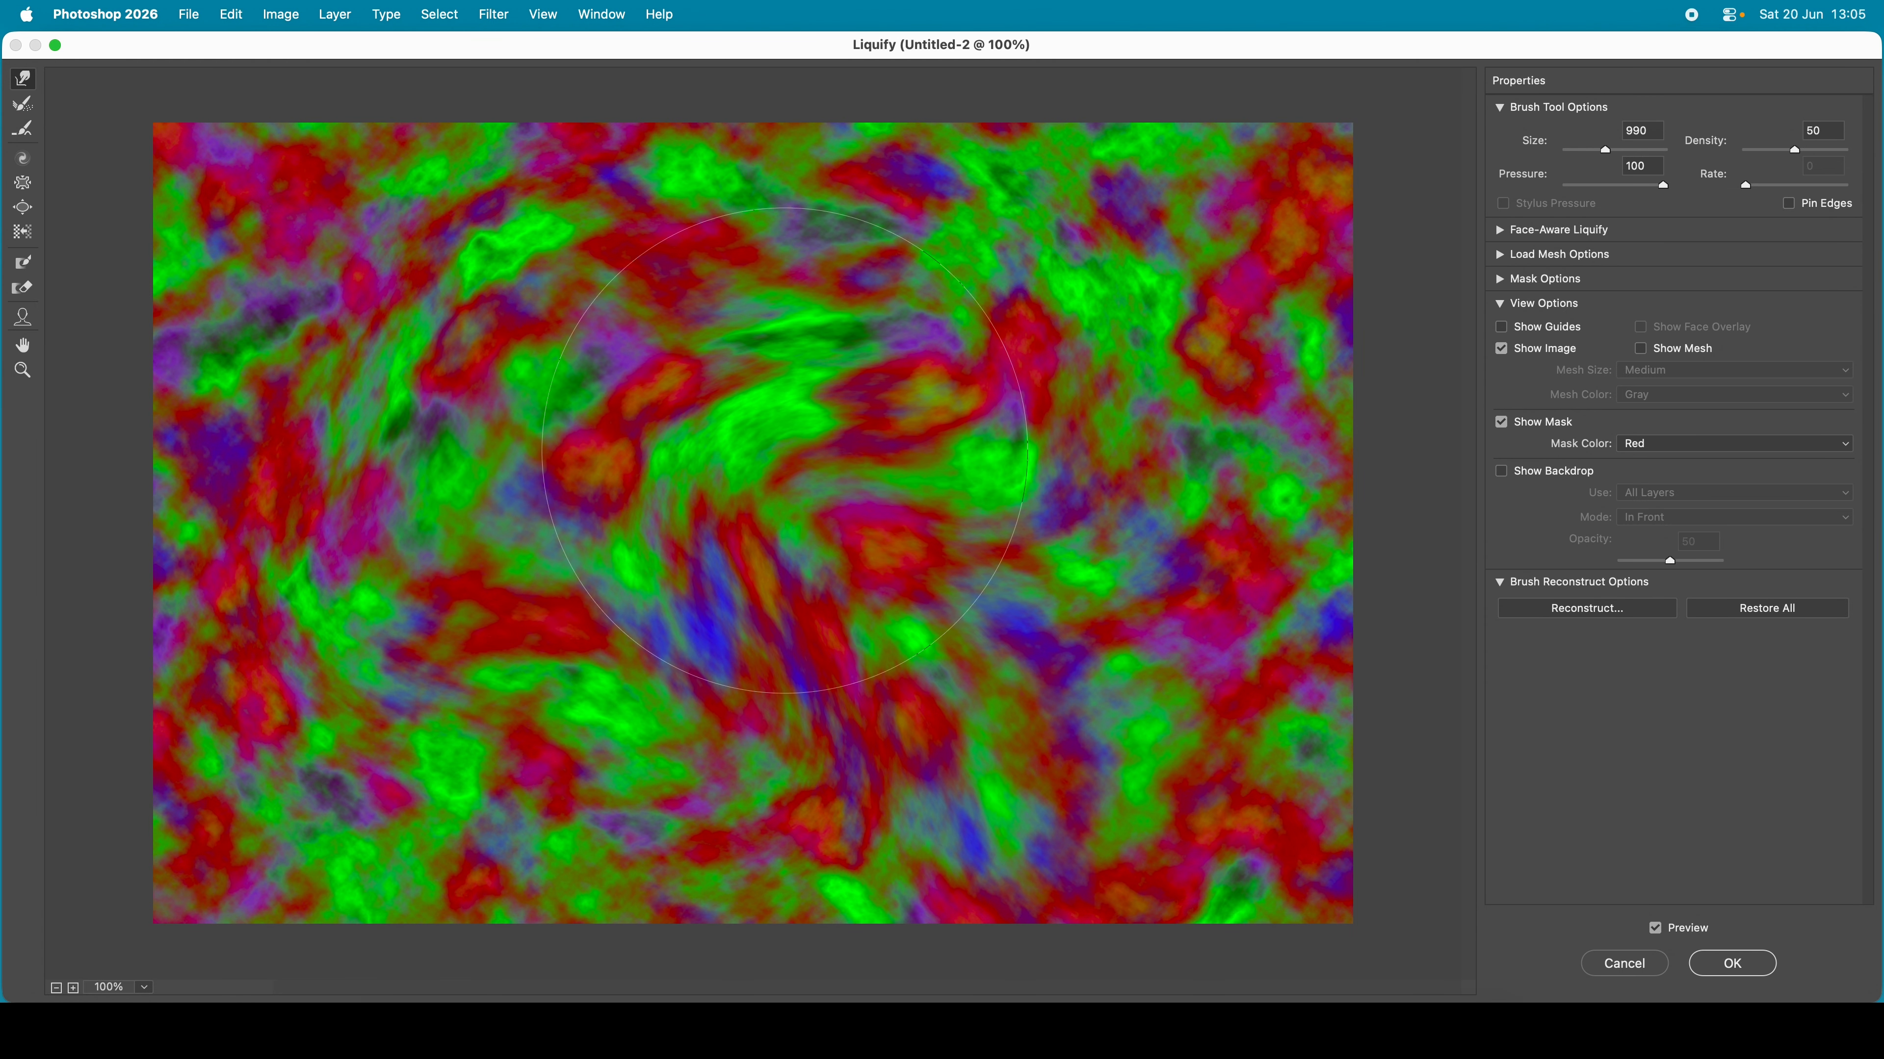
pyautogui.moveTo(653, 460); pyautogui.dragTo(1068, 460)
pyautogui.moveTo(481, 462); pyautogui.dragTo(319, 192)
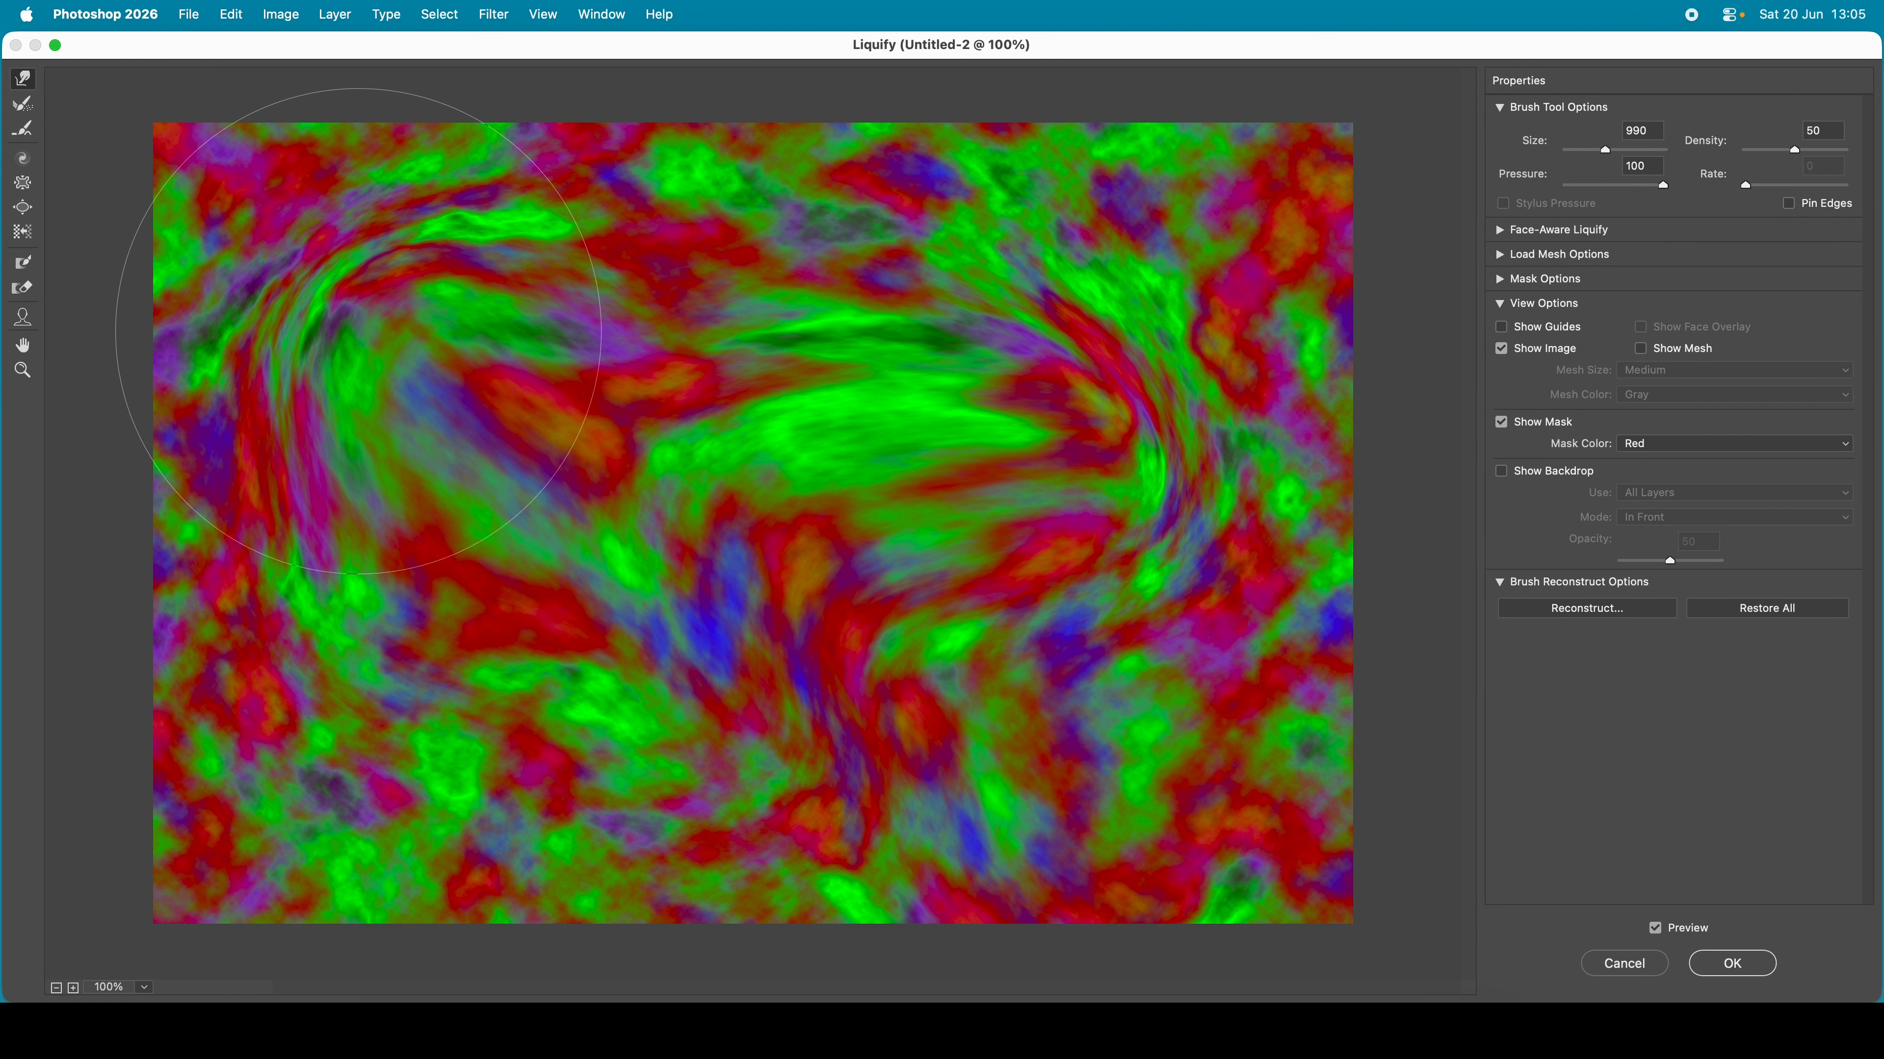
pyautogui.click(1734, 966)
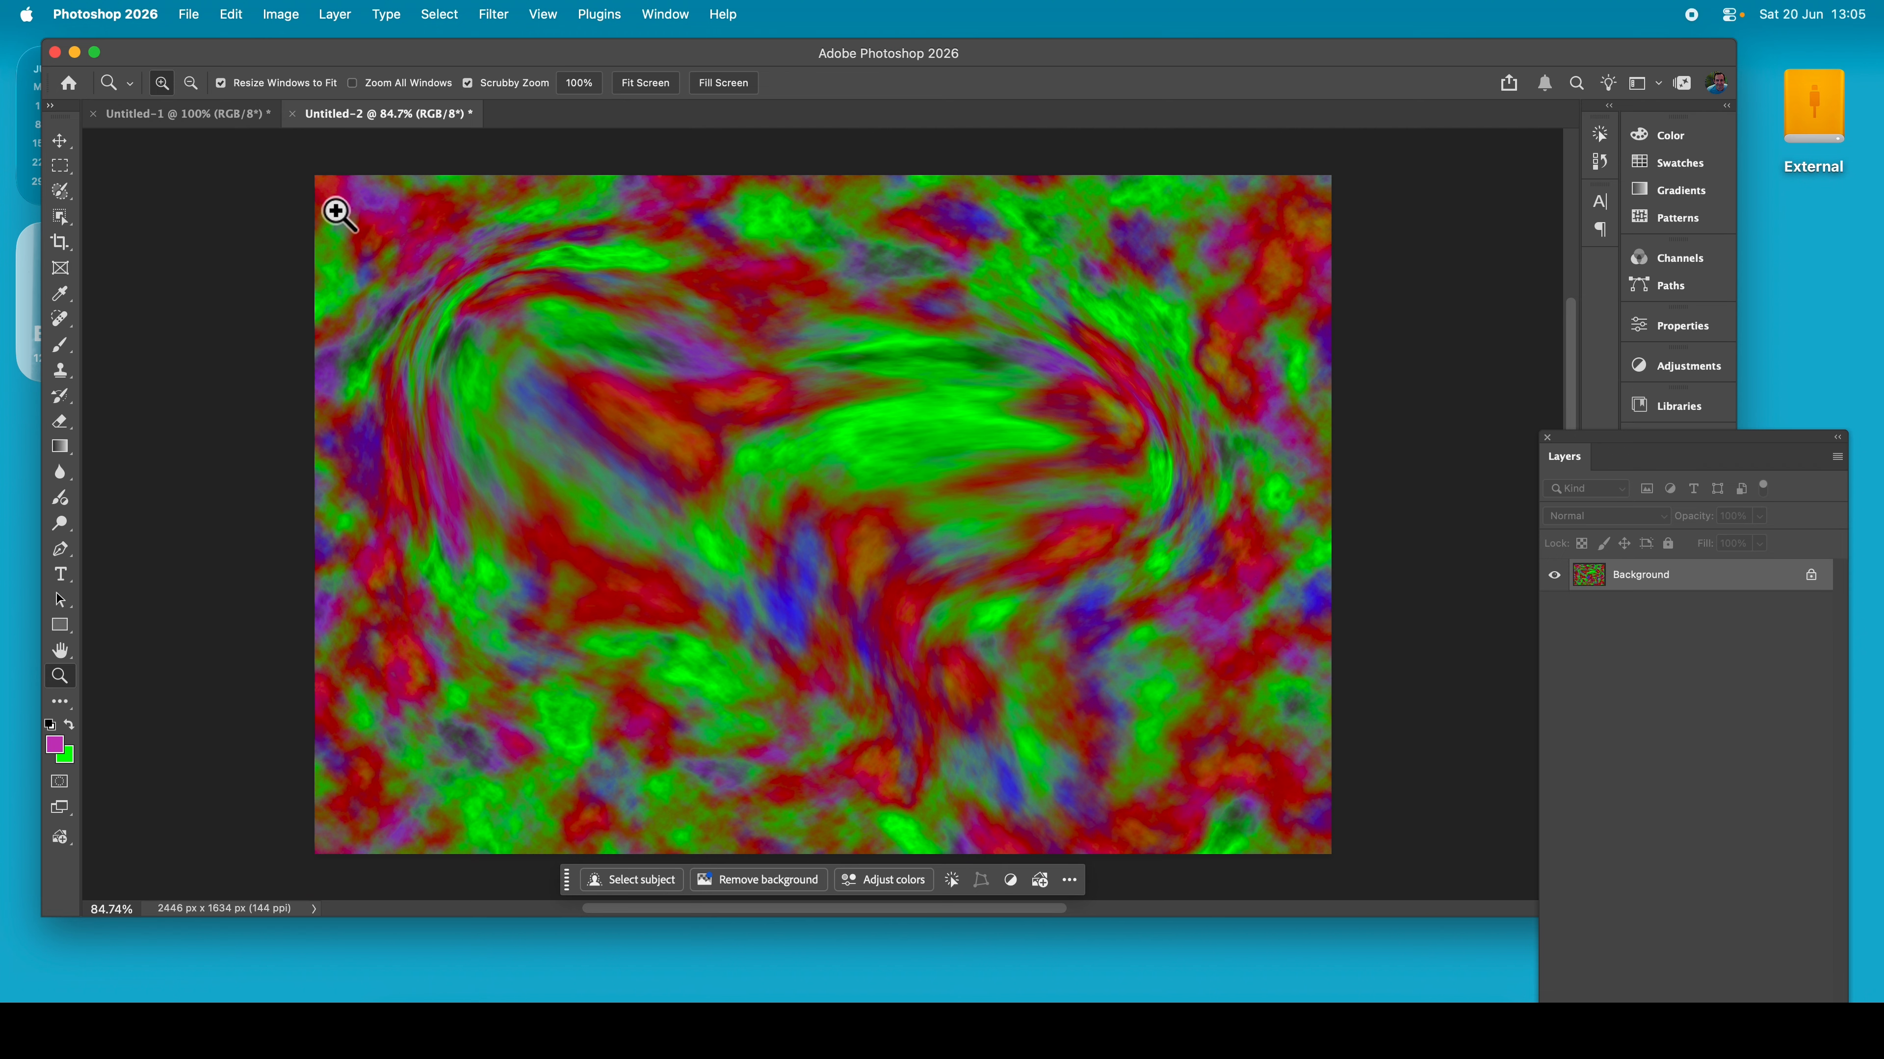
pyautogui.press('super+z')
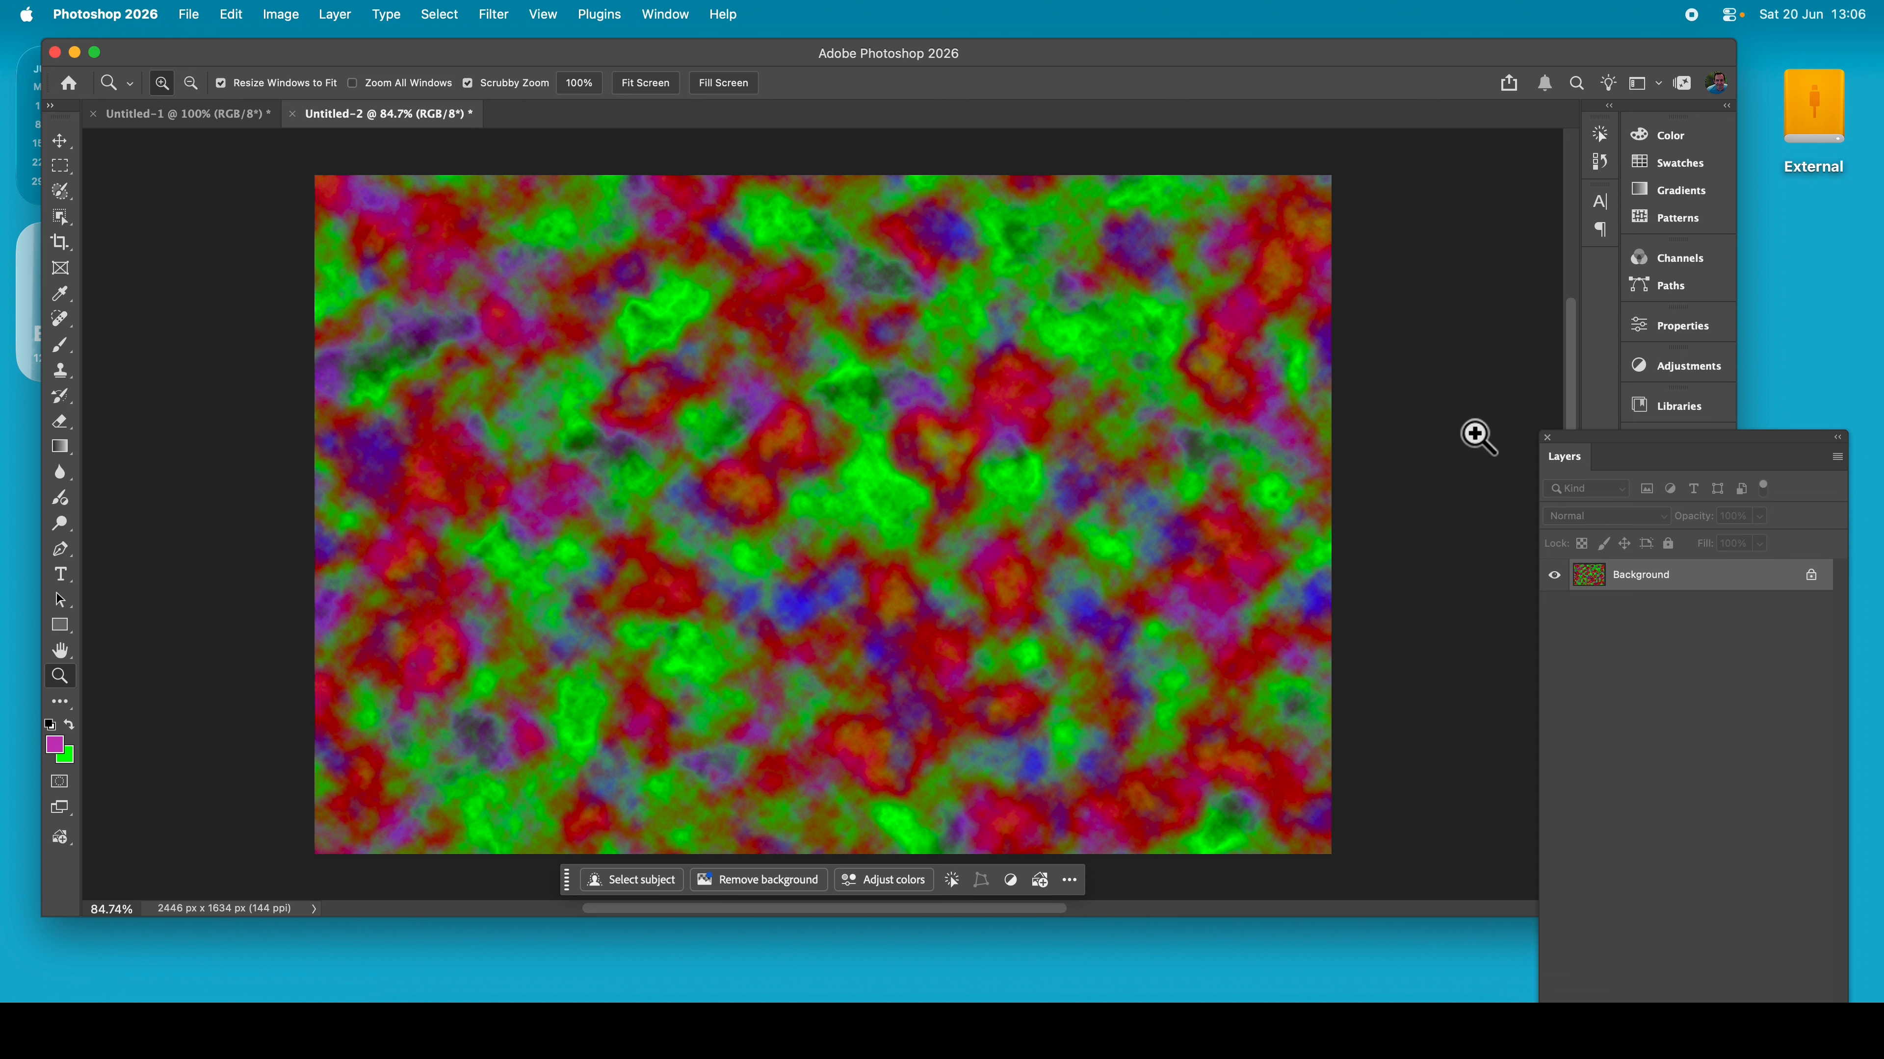
# Duplicate the Background layer as Background copy within the same document
pyautogui.moveTo(1635, 442); pyautogui.dragTo(1463, 270)
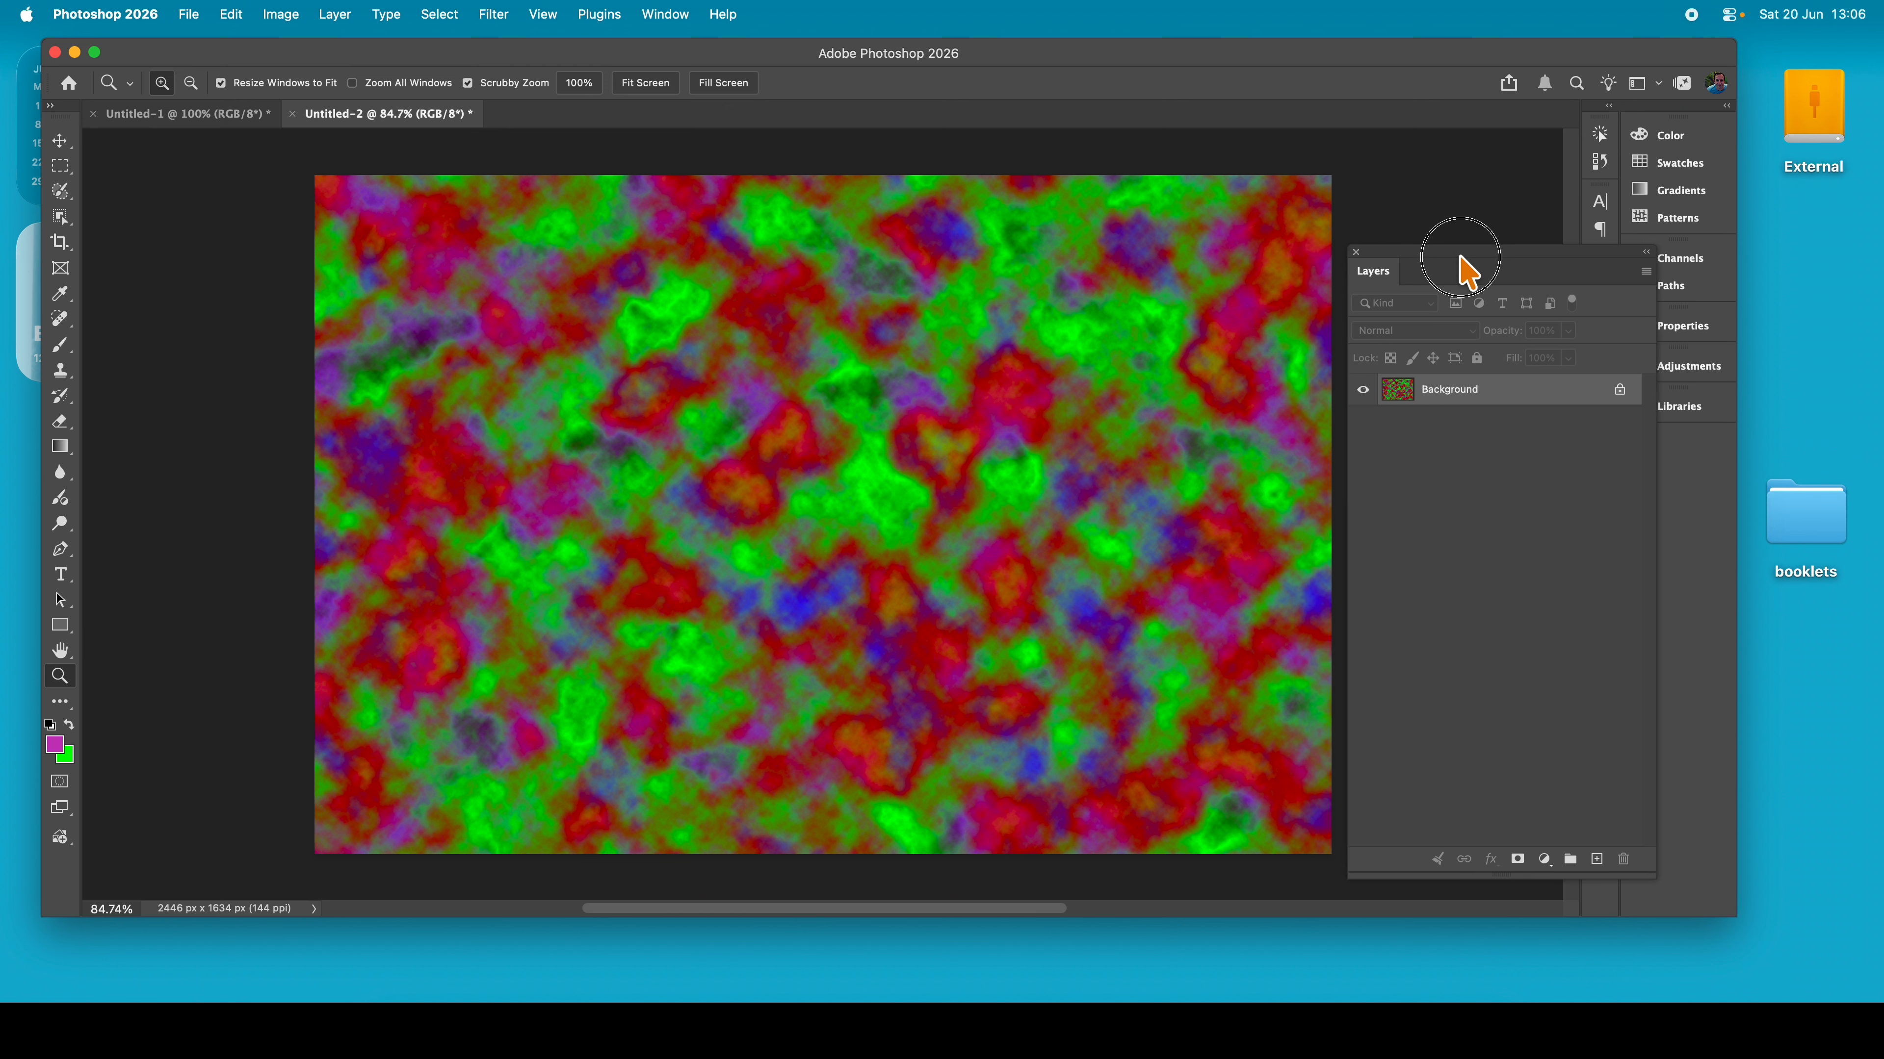
pyautogui.rightClick(1482, 393)
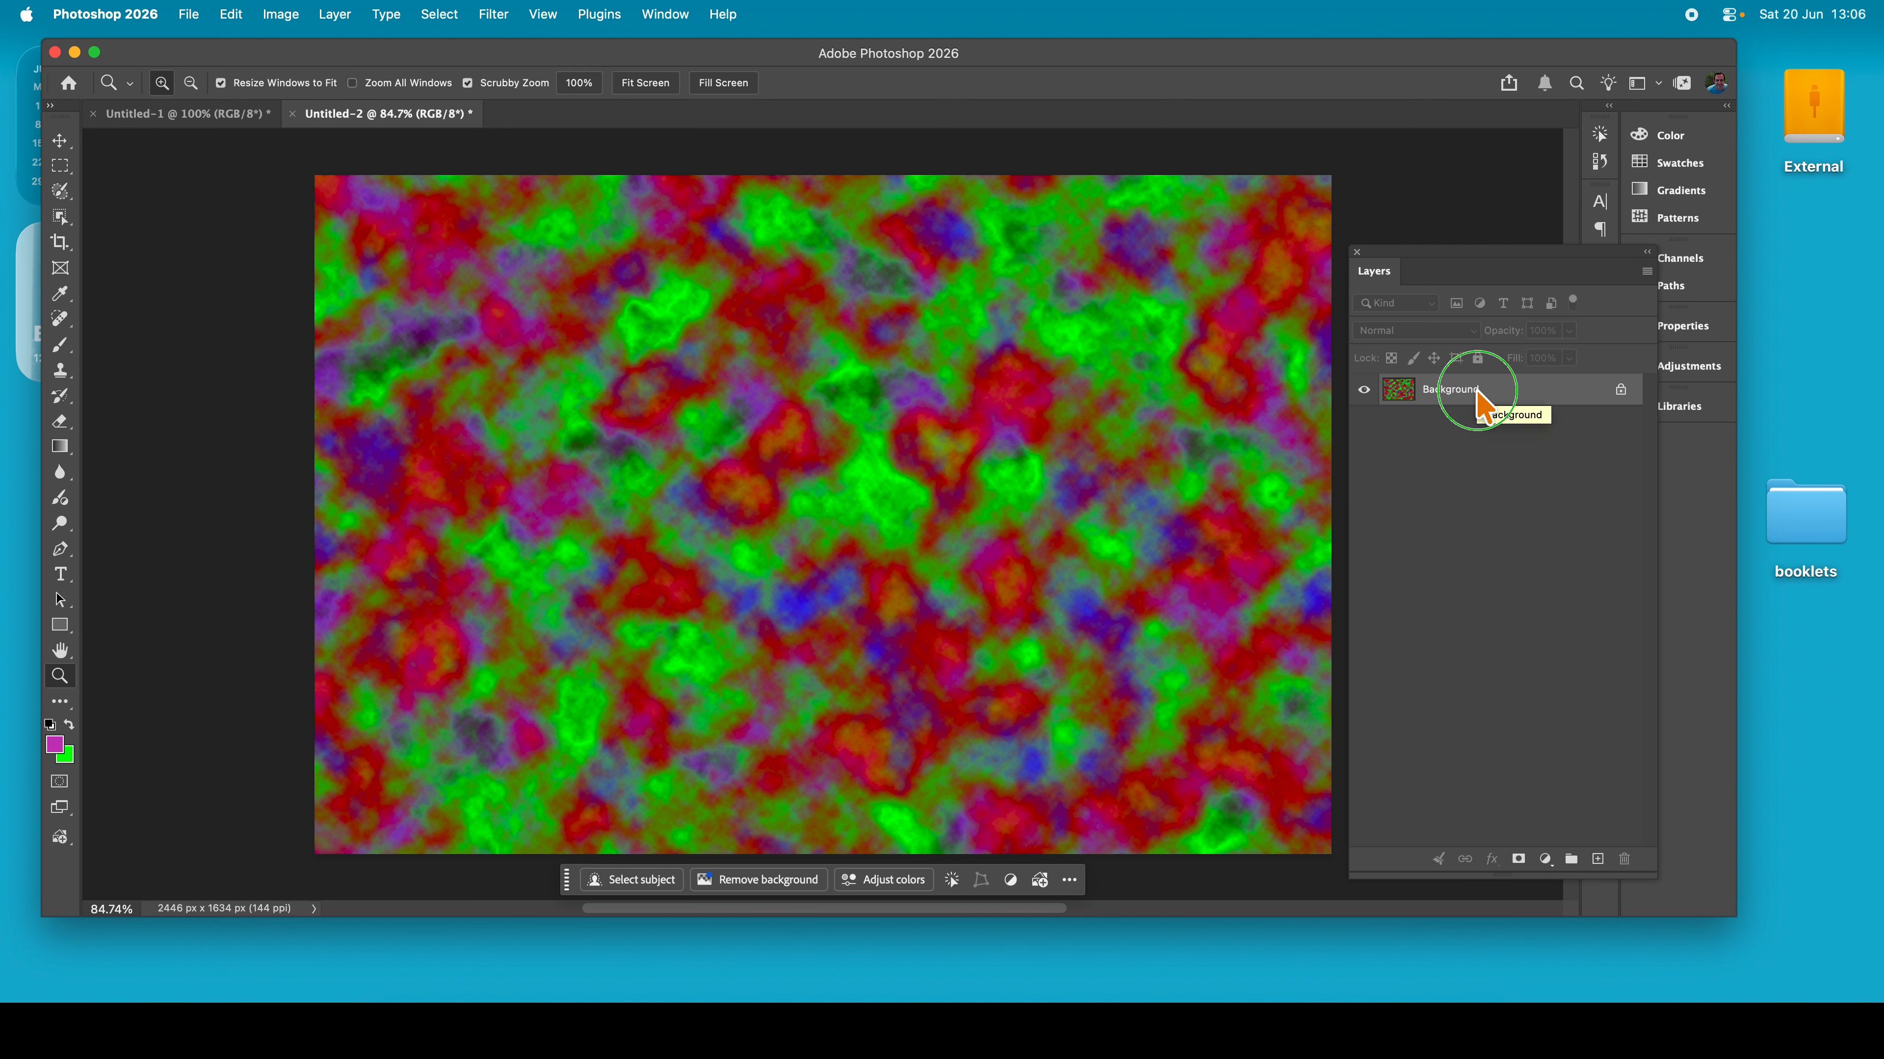
pyautogui.click(1539, 465)
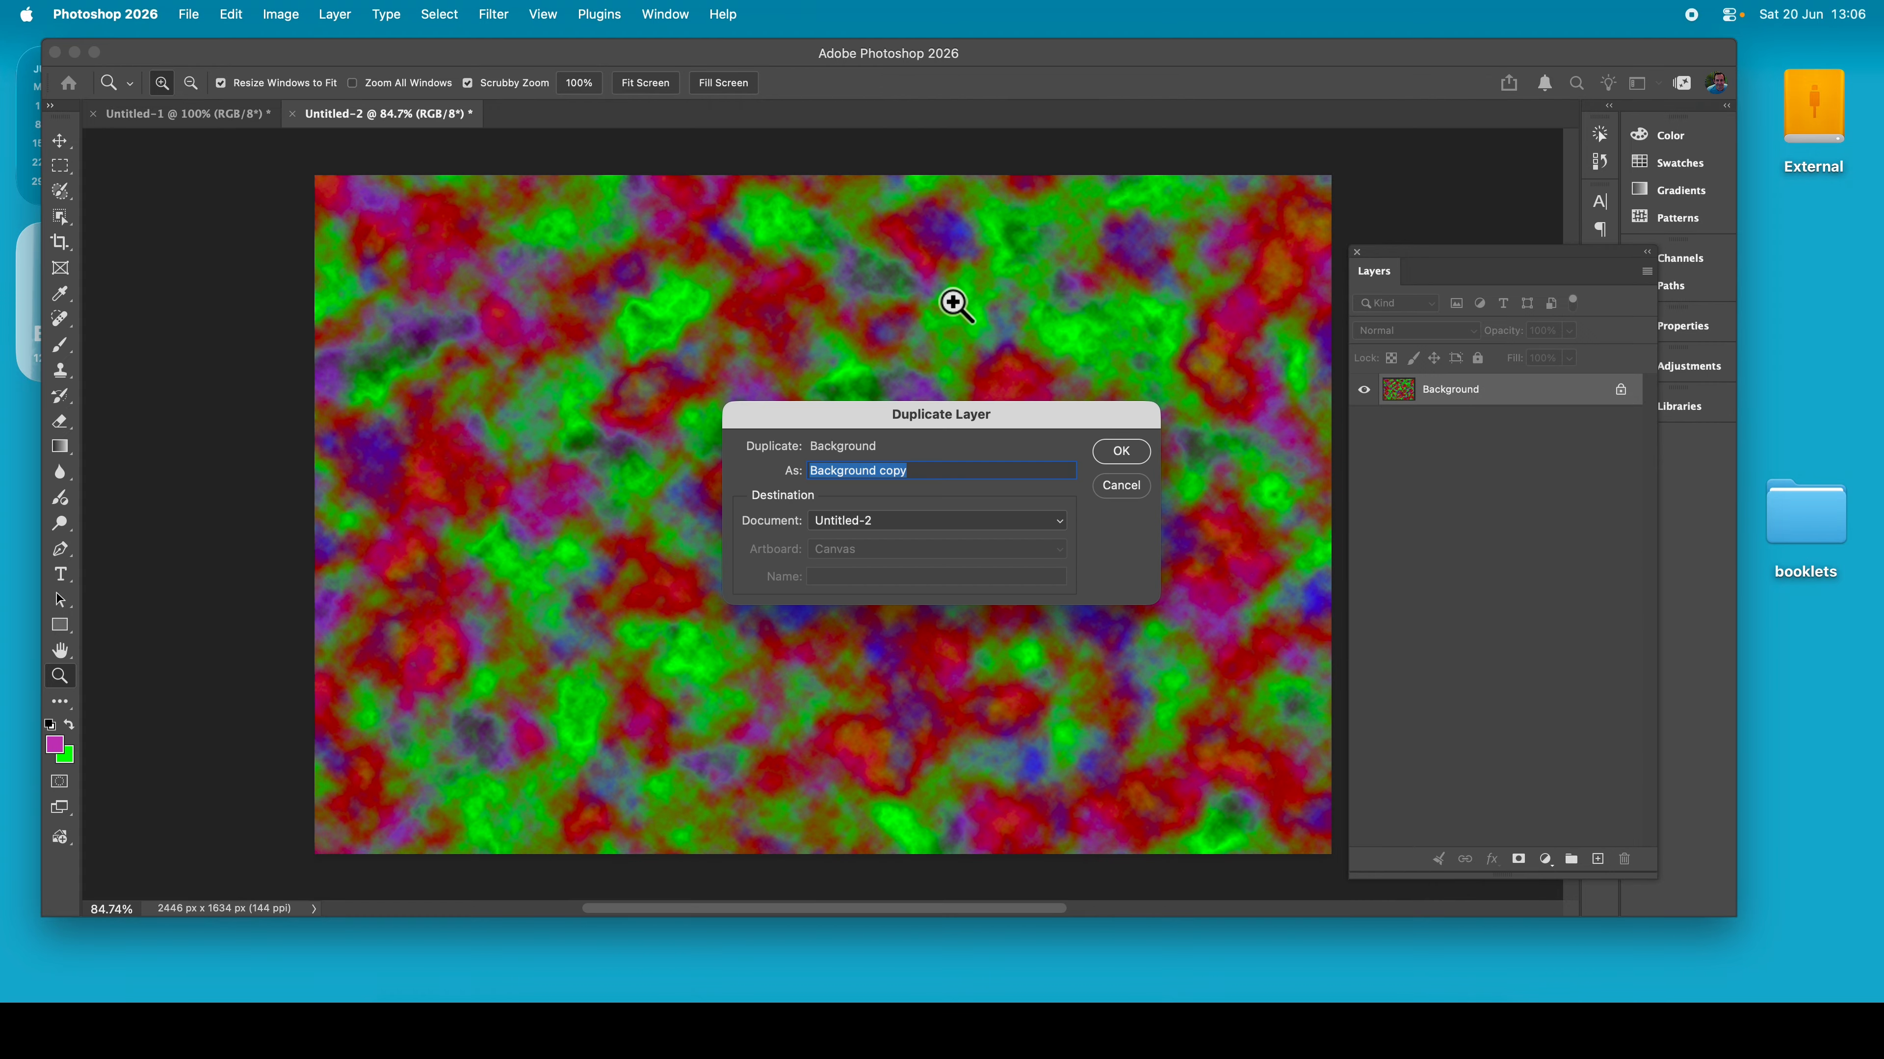
pyautogui.click(1120, 450)
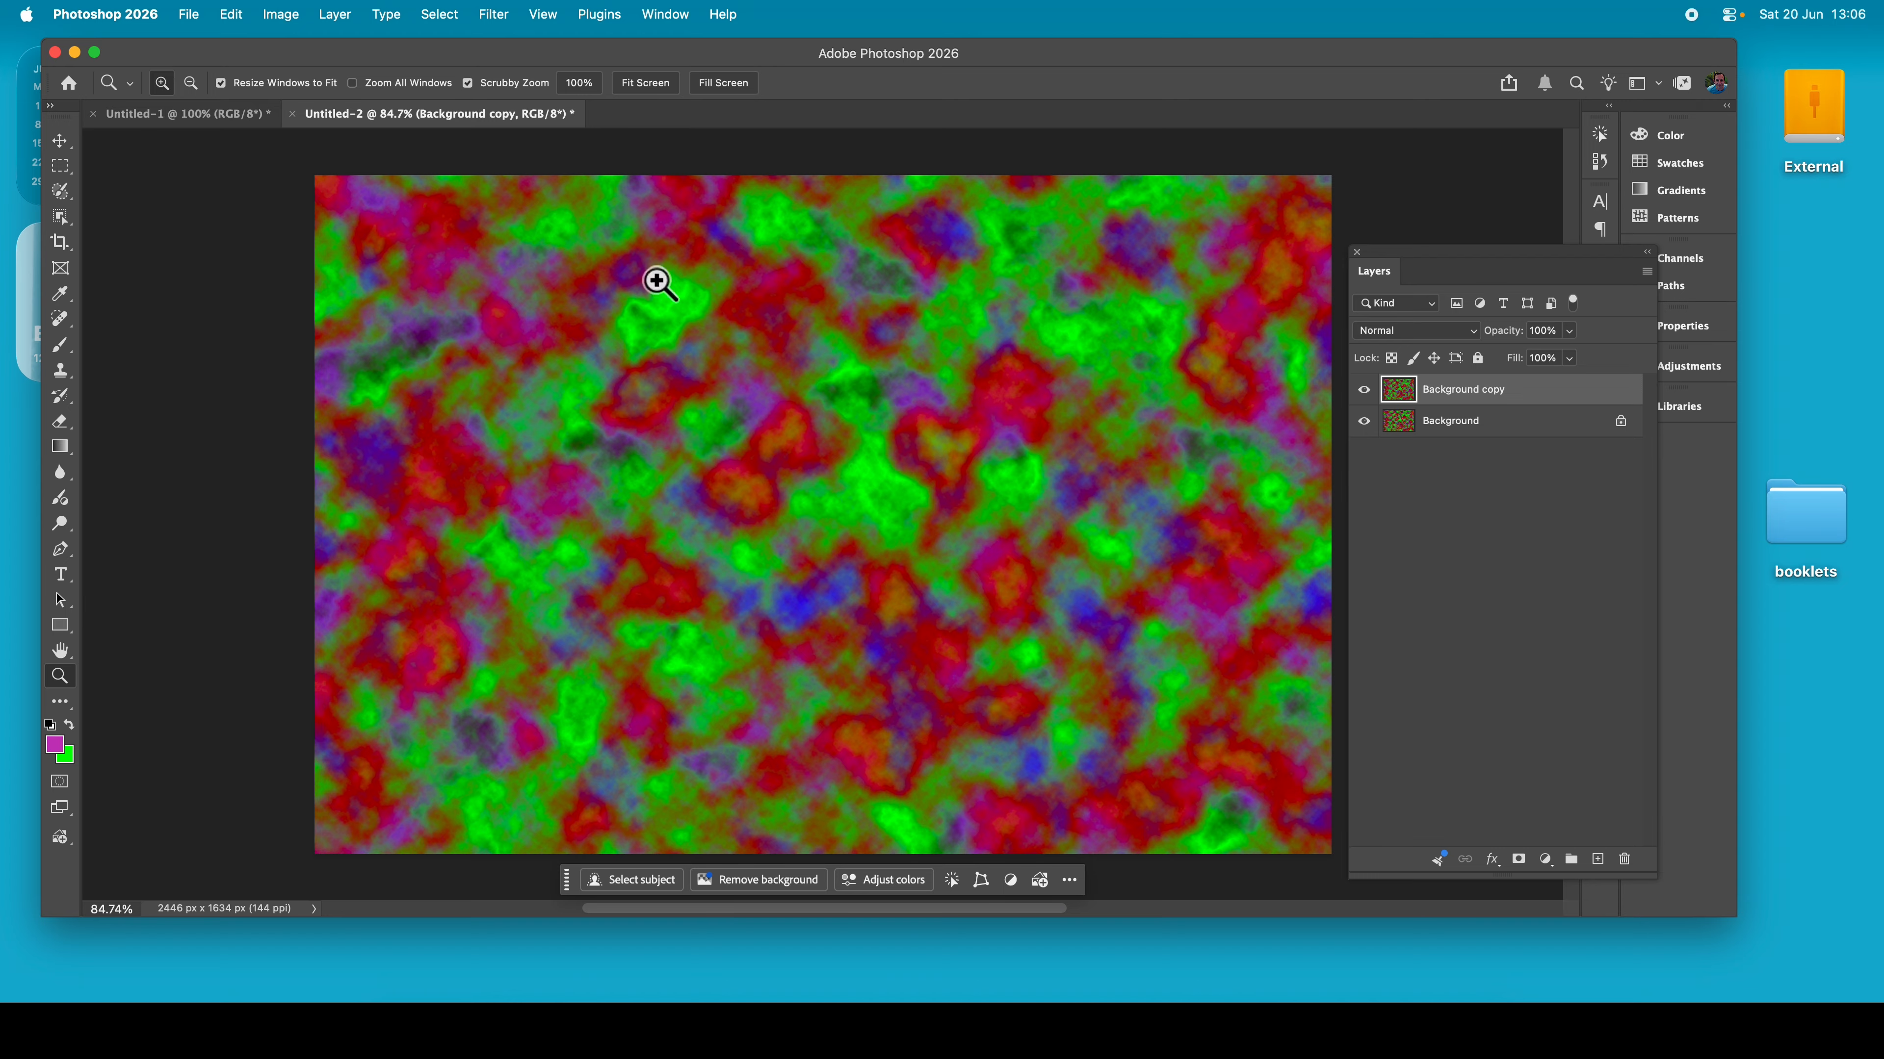
# Enlarge the Background copy layer proportionally to about 132%, extending beyond the canvas edges
pyautogui.click(59, 140)
pyautogui.moveTo(314, 175); pyautogui.dragTo(181, 87)
pyautogui.scroll(-3, 732, 498)
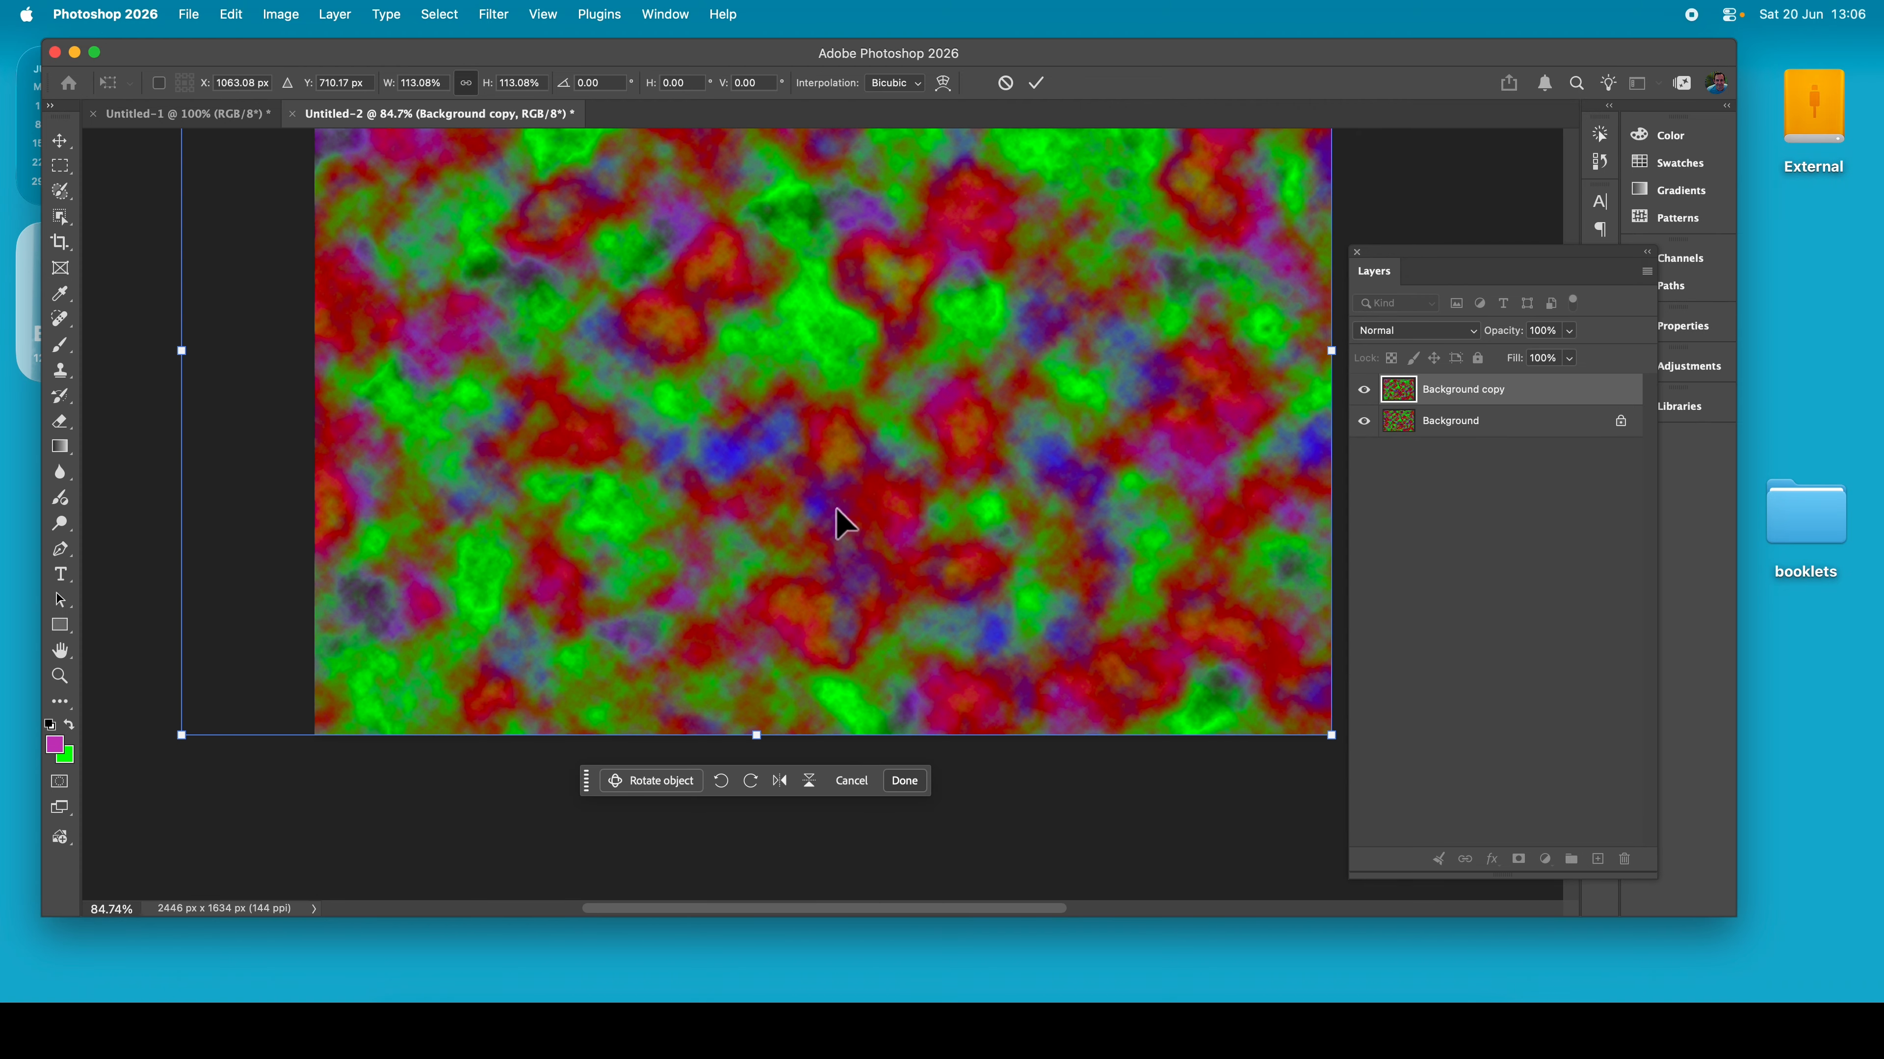
pyautogui.moveTo(1330, 735); pyautogui.dragTo(1501, 867)
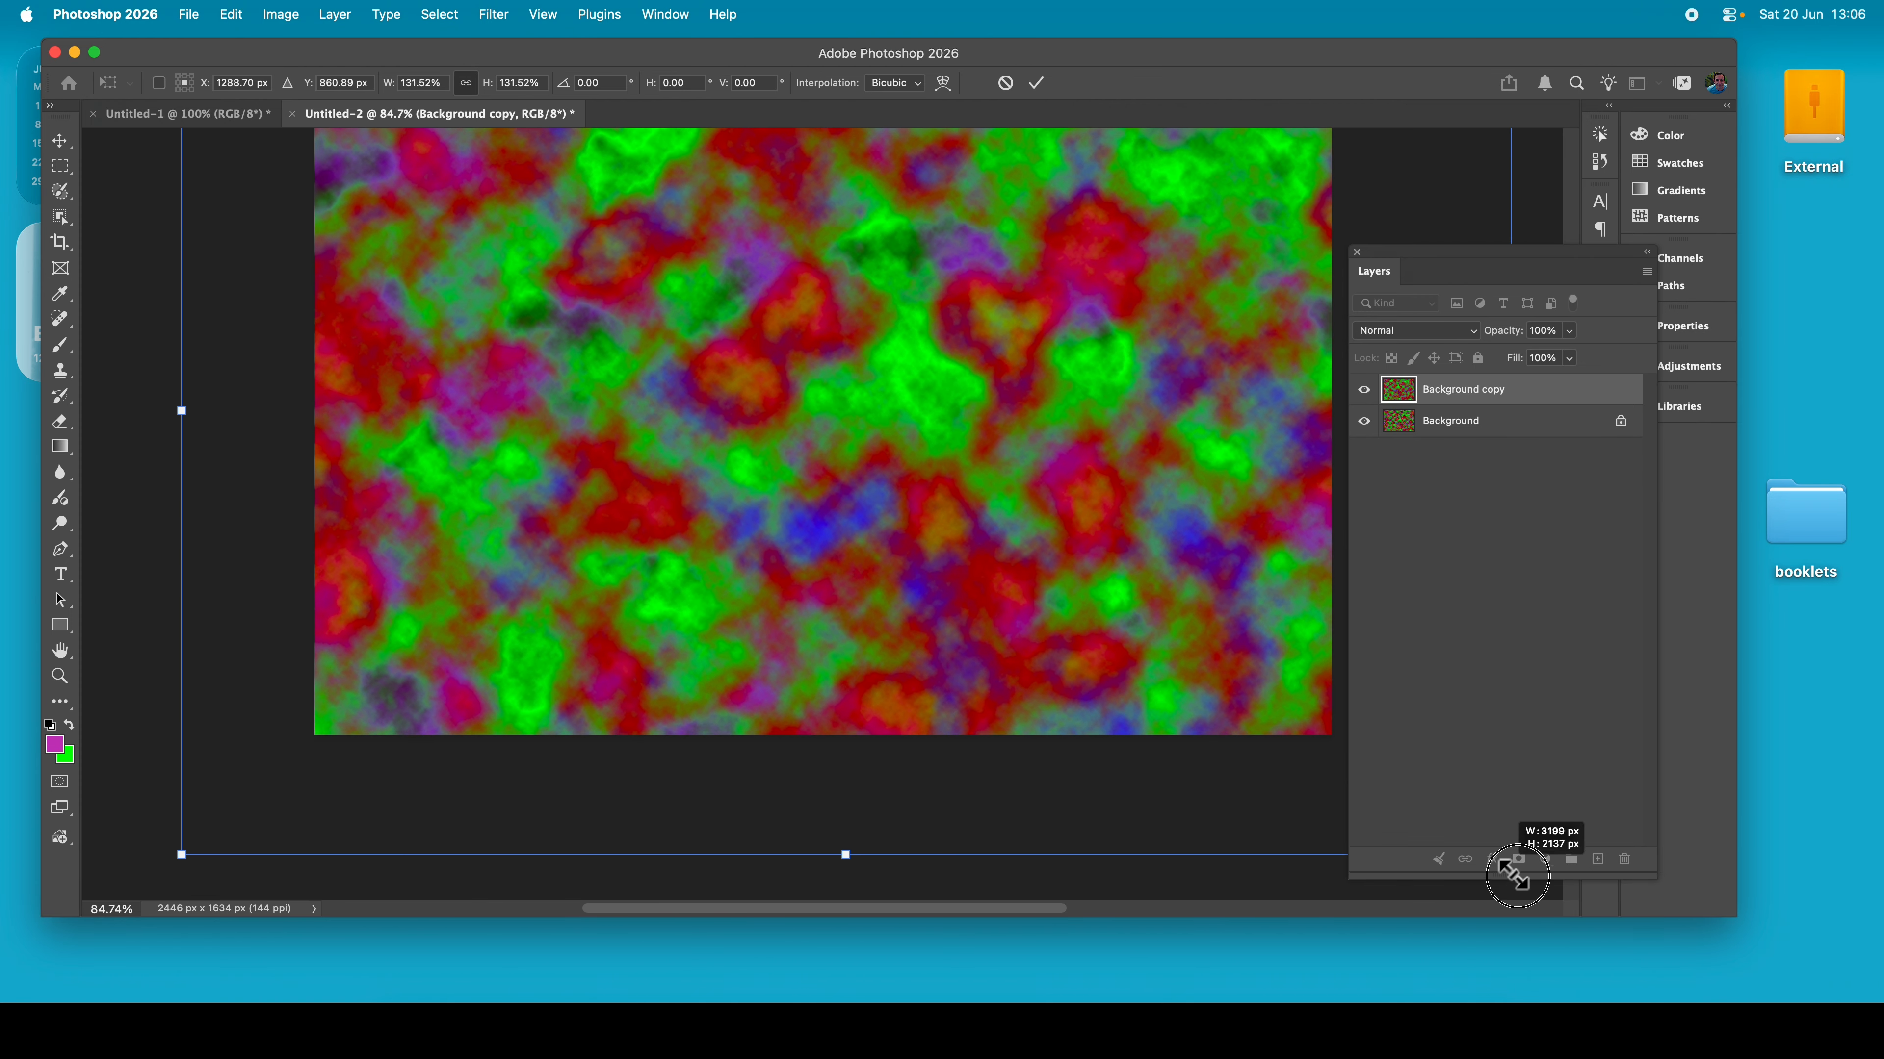
pyautogui.press('Return')
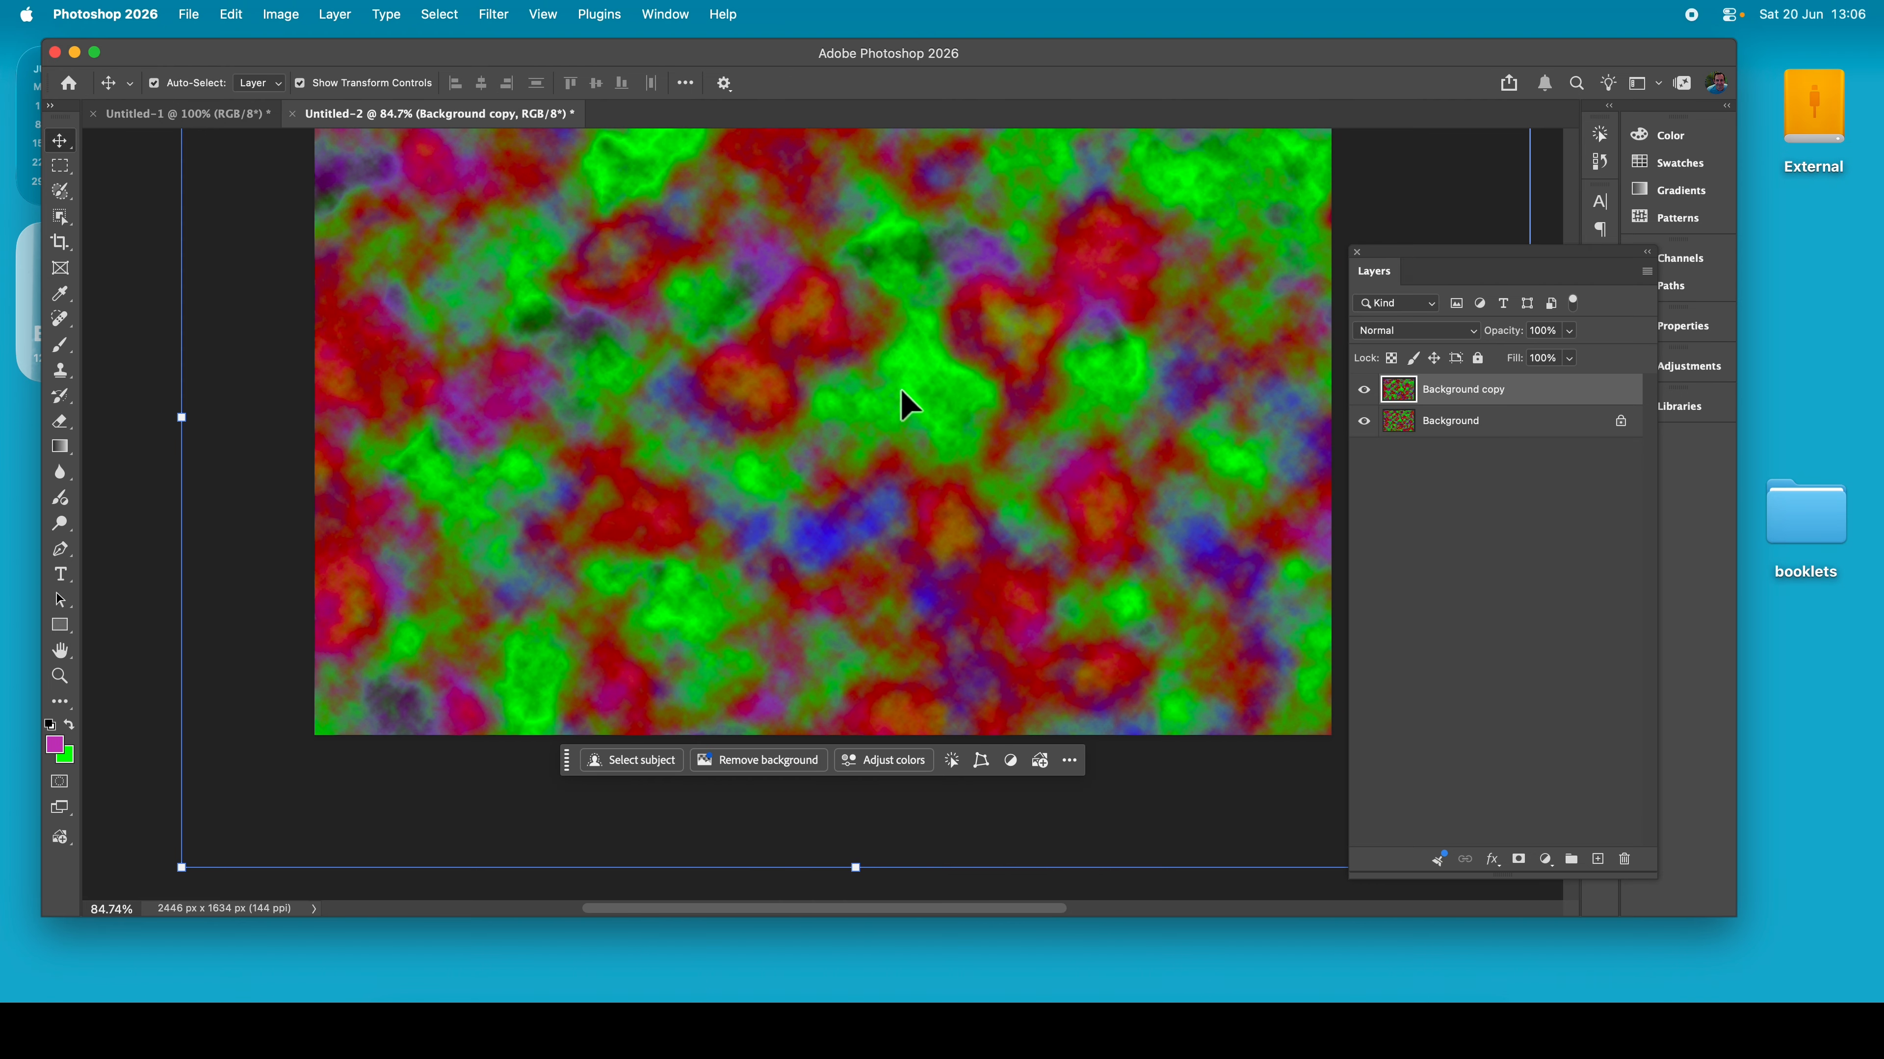
# Apply the Difference Clouds filter three times to the enlarged Background copy layer
pyautogui.click(489, 14)
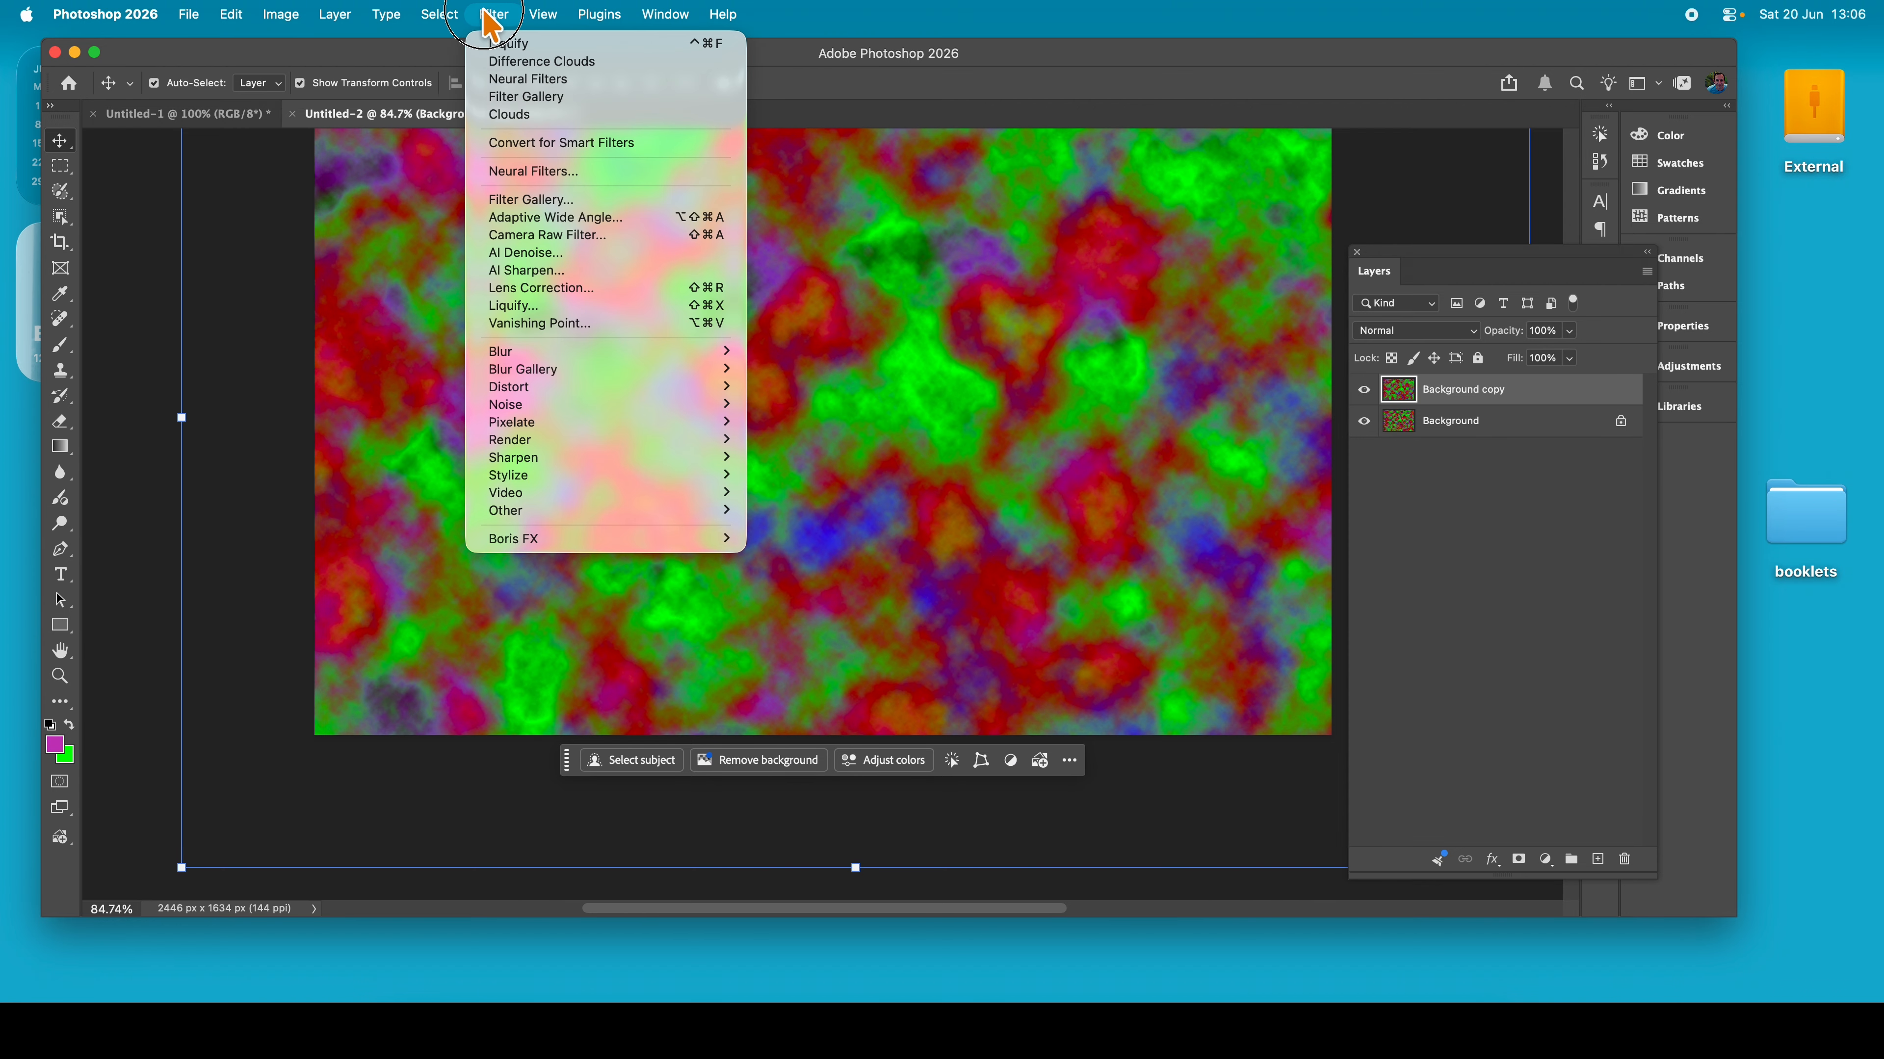
pyautogui.click(490, 62)
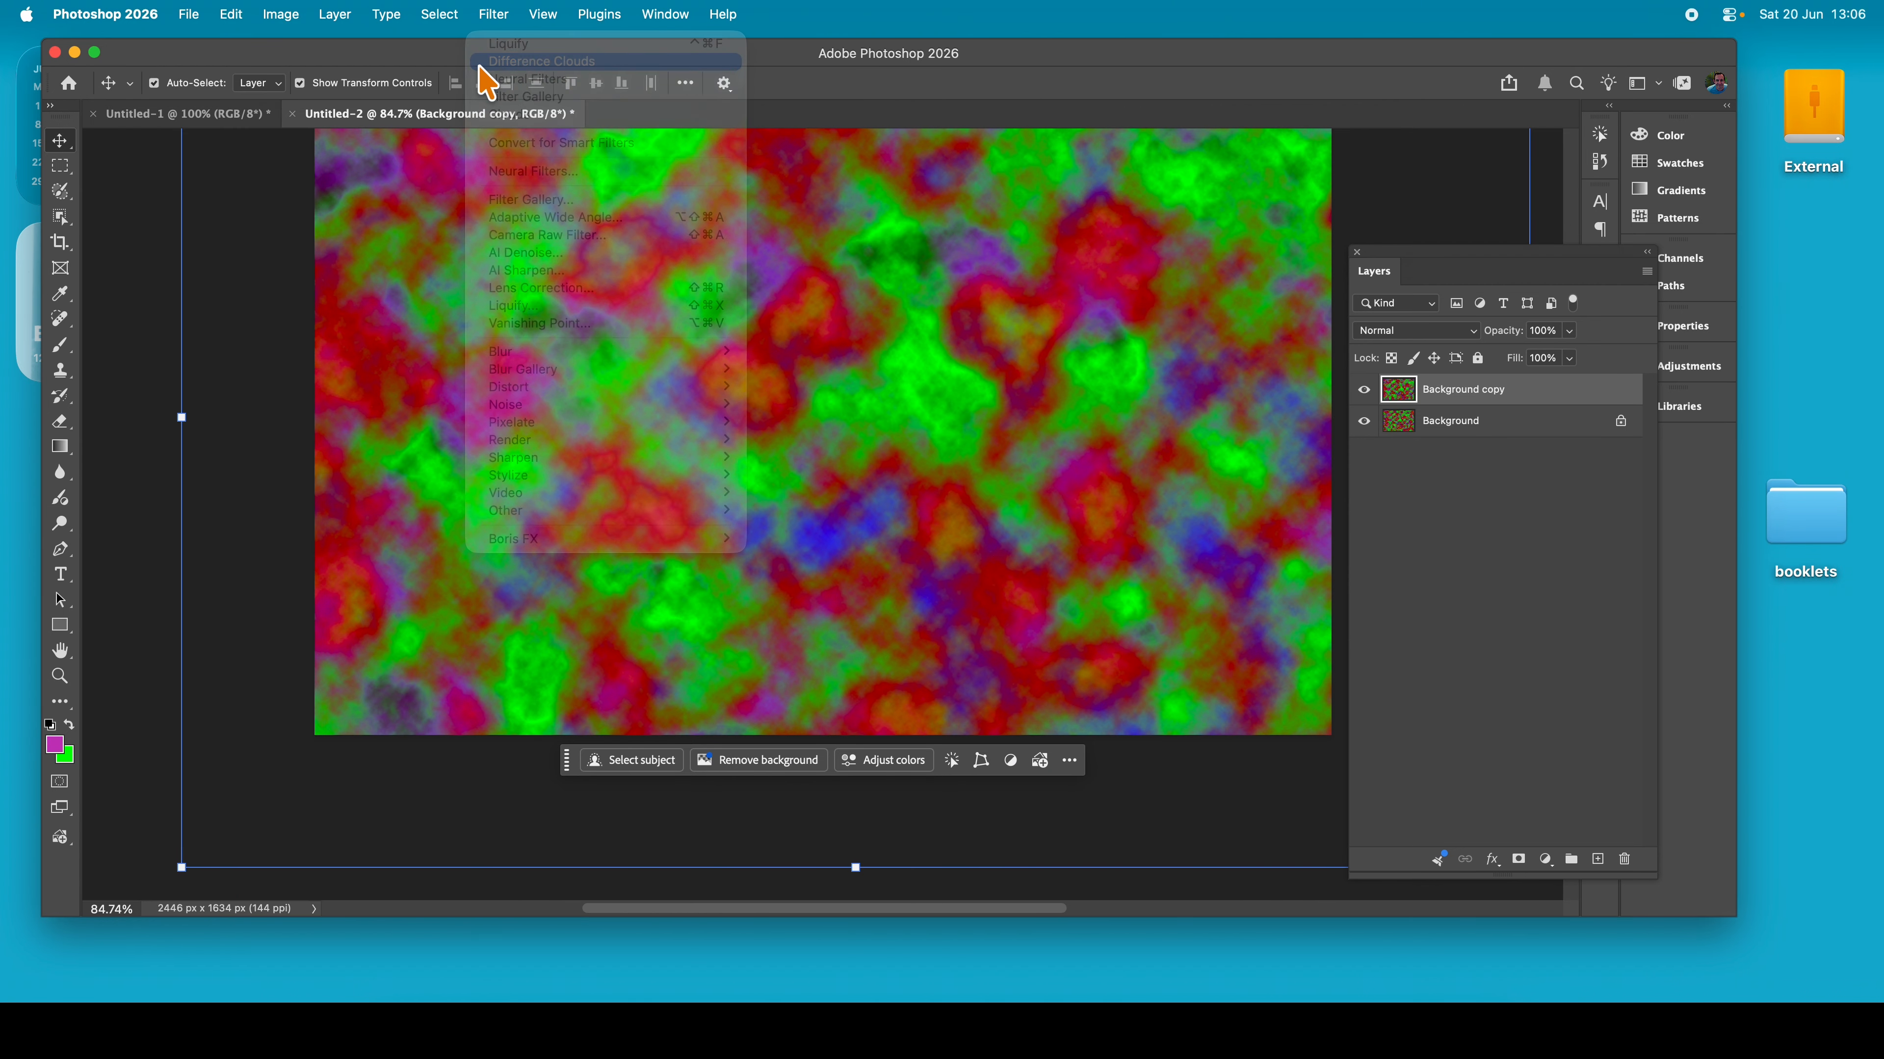
pyautogui.click(494, 16)
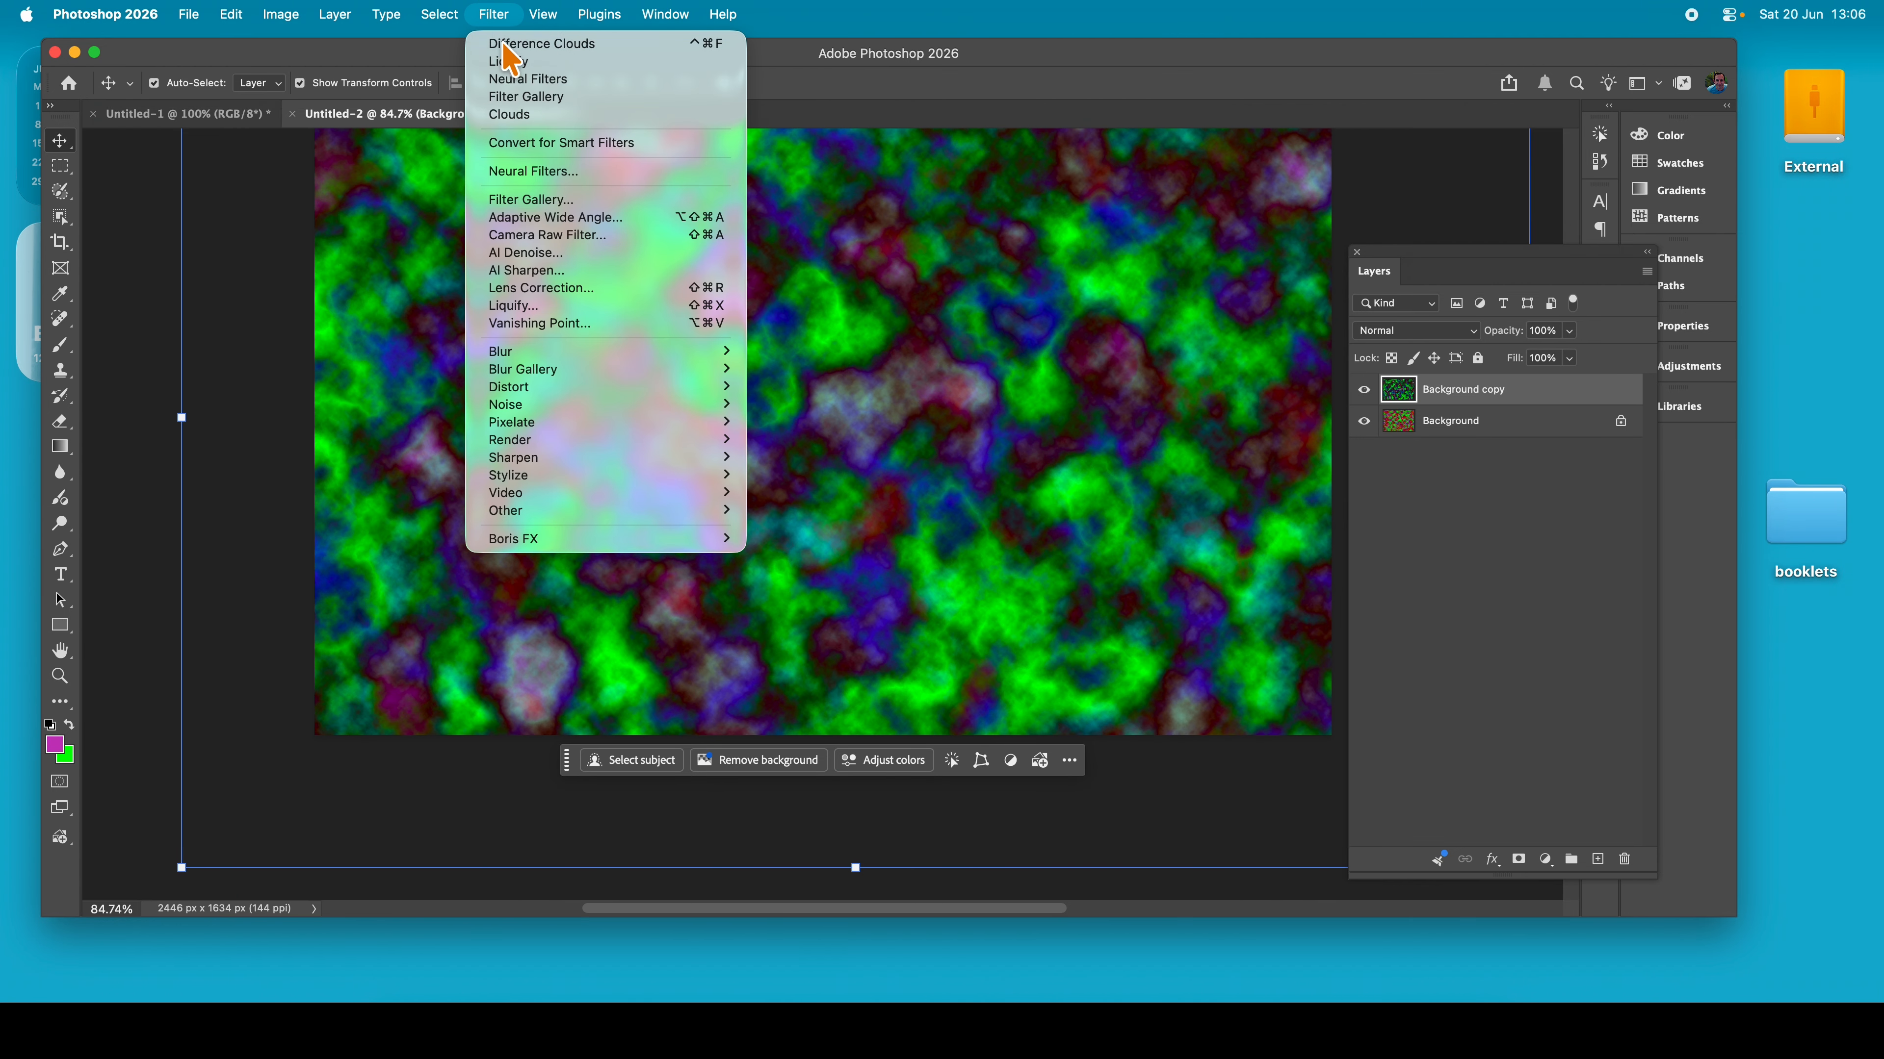
pyautogui.click(511, 44)
pyautogui.click(494, 16)
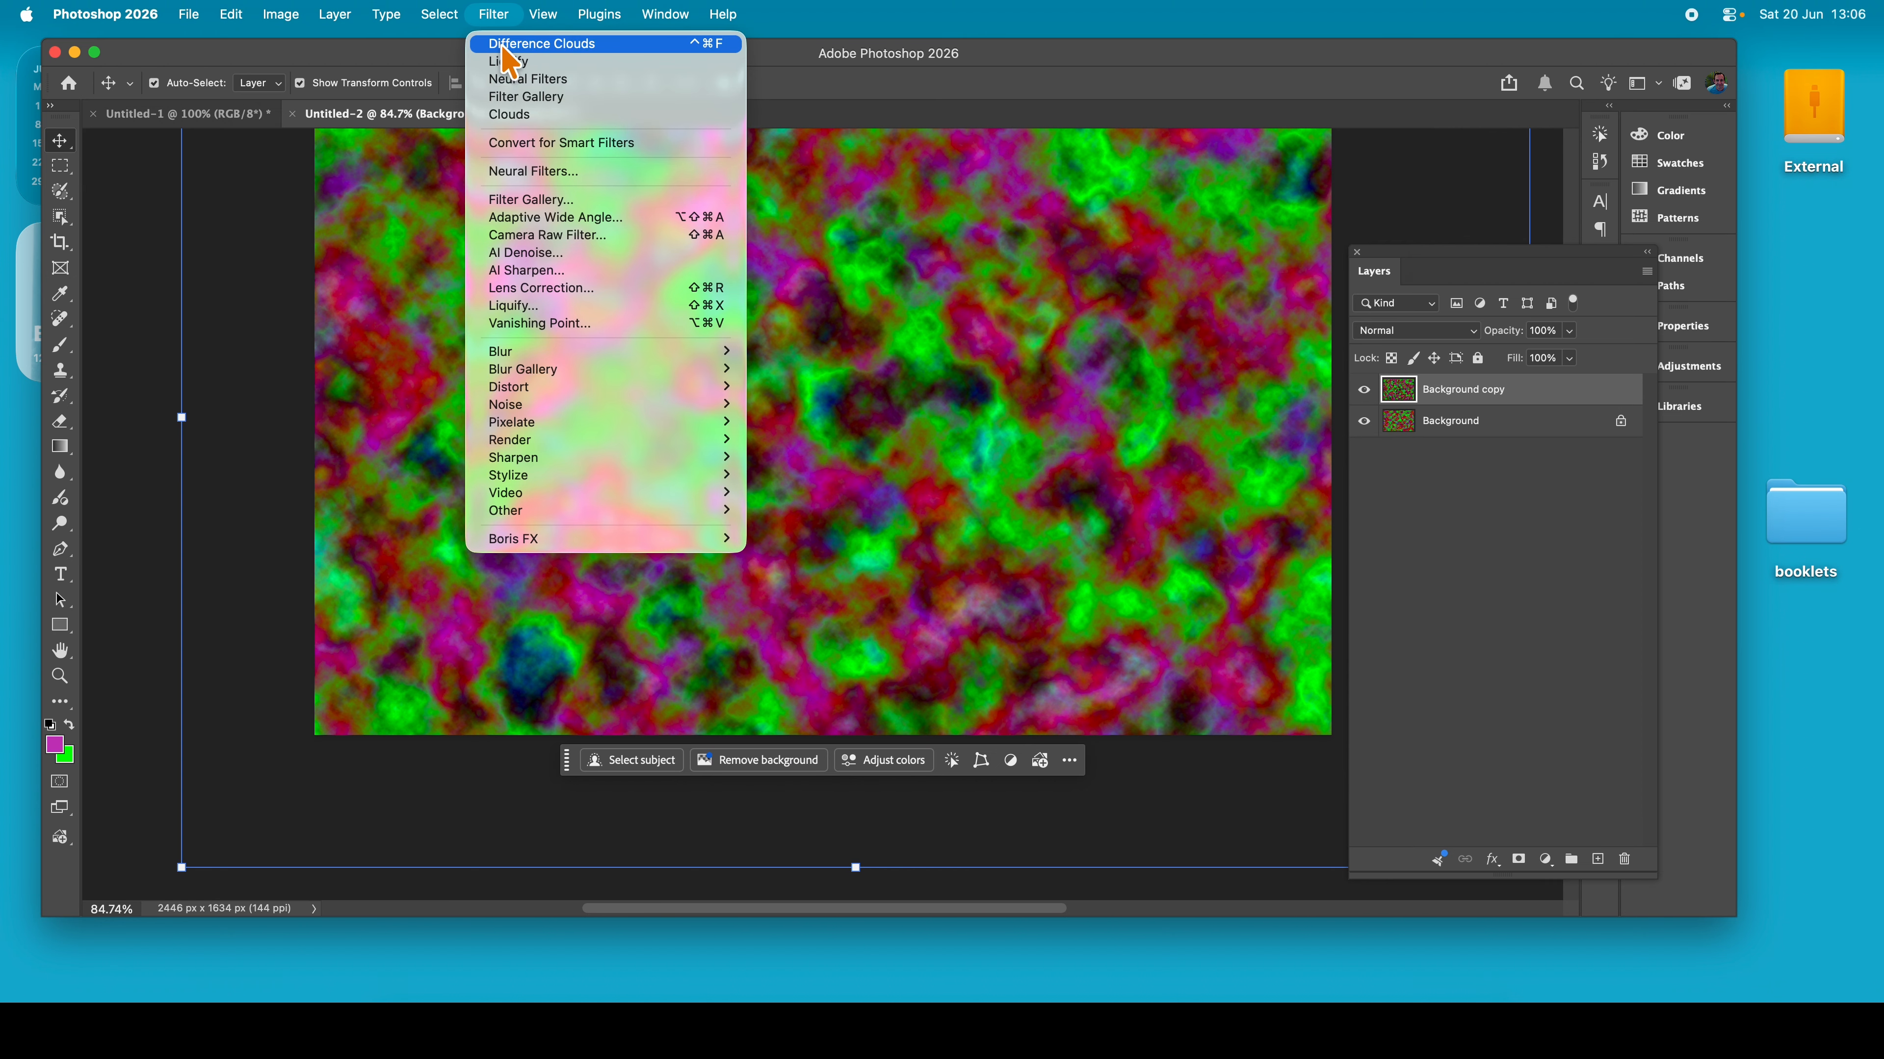
pyautogui.click(506, 43)
# Scale the Background copy layer back down and align it so it exactly covers the canvas
pyautogui.moveTo(794, 292); pyautogui.dragTo(811, 356)
pyautogui.scroll(-5, 815, 361)
pyautogui.moveTo(205, 715); pyautogui.dragTo(530, 345)
pyautogui.moveTo(809, 305); pyautogui.dragTo(590, 301)
pyautogui.scroll(3, 726, 371)
pyautogui.scroll(4, 705, 415)
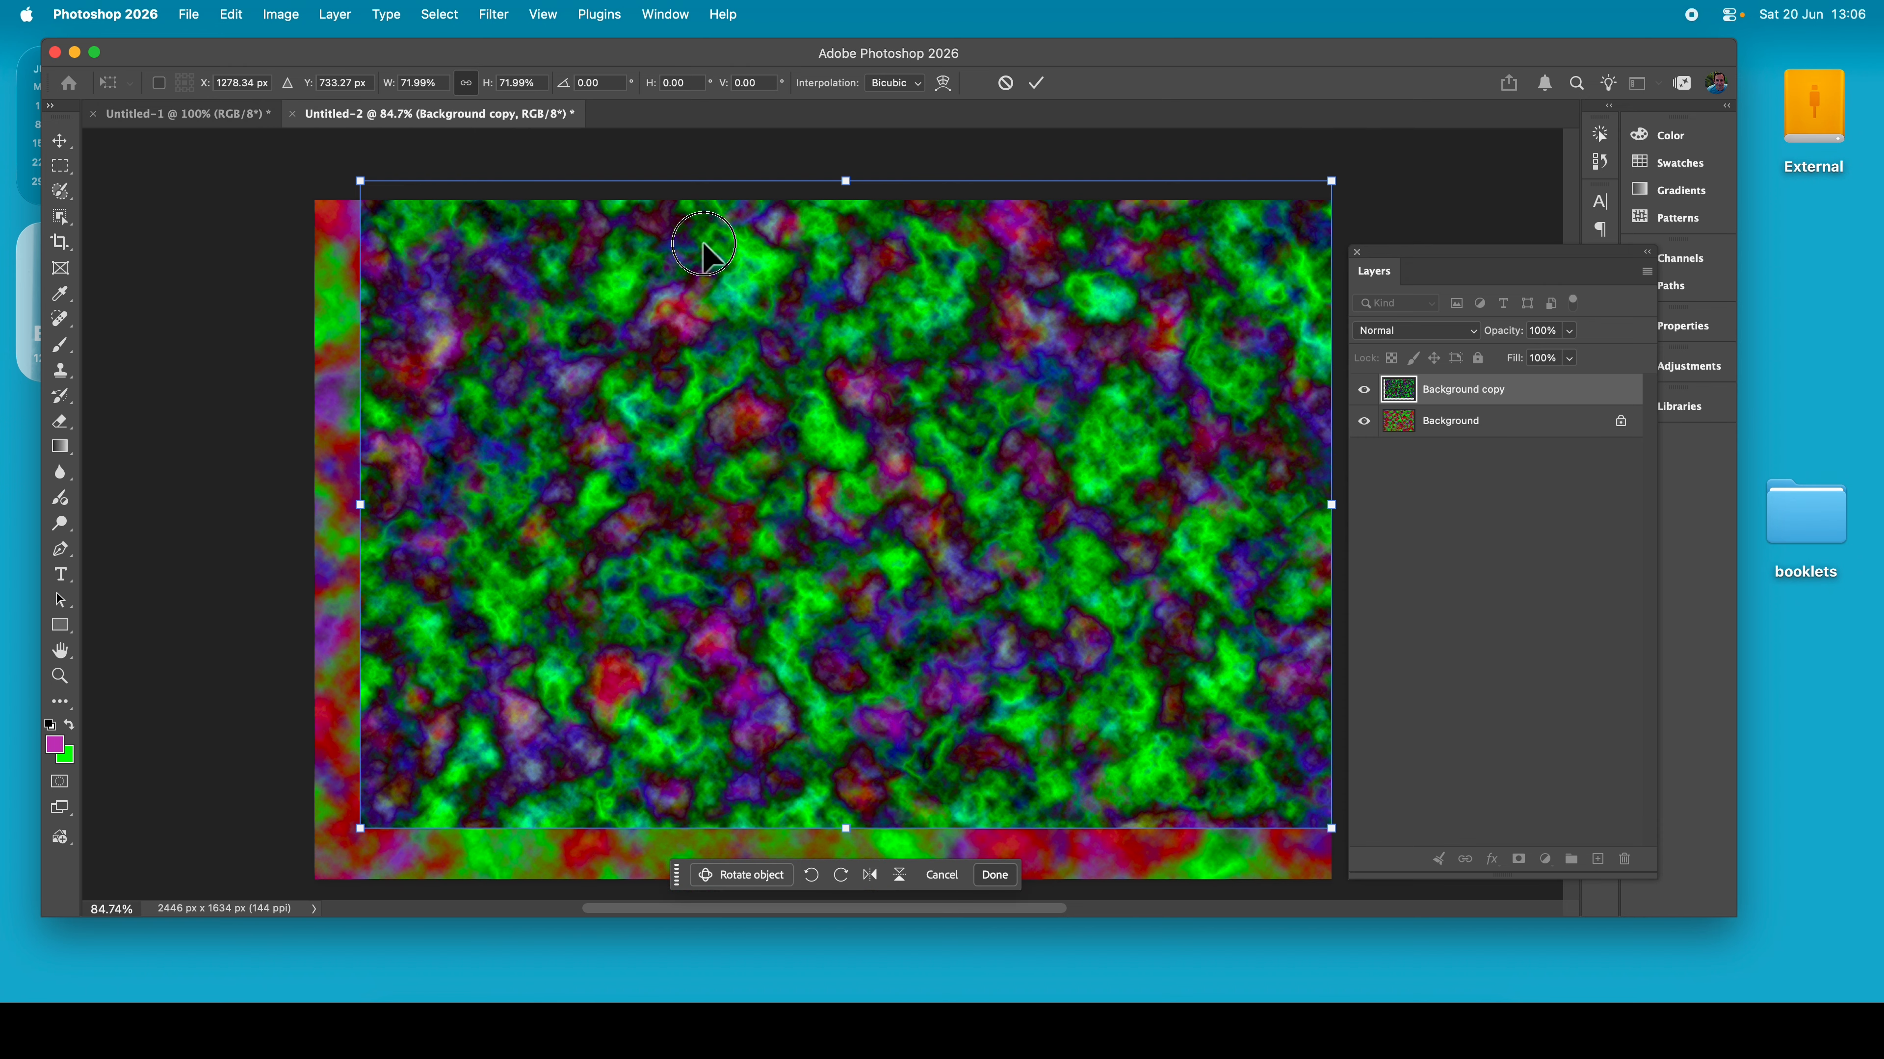
pyautogui.moveTo(703, 244); pyautogui.dragTo(657, 264)
pyautogui.moveTo(1285, 848); pyautogui.dragTo(1329, 877)
pyautogui.press('Return')
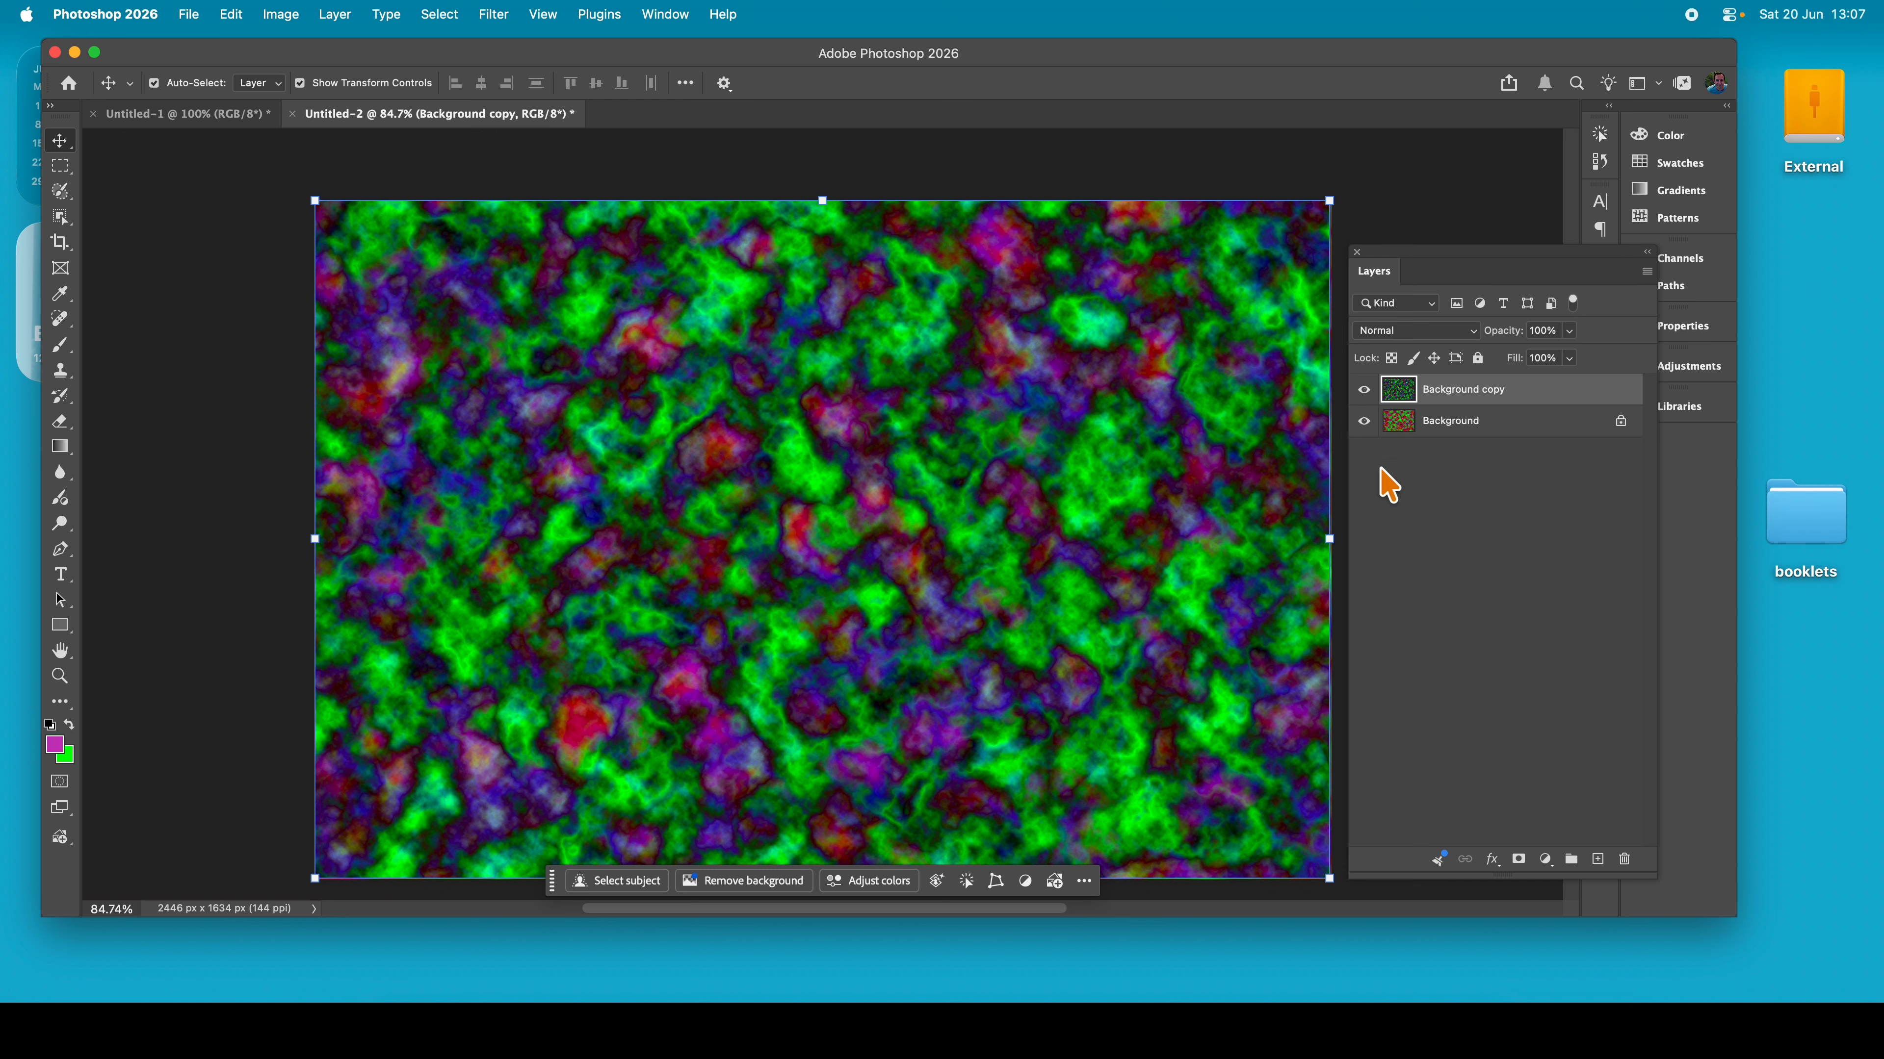
# Set the Background copy layer's blend mode to Lighten and deselect the layer
pyautogui.click(1398, 330)
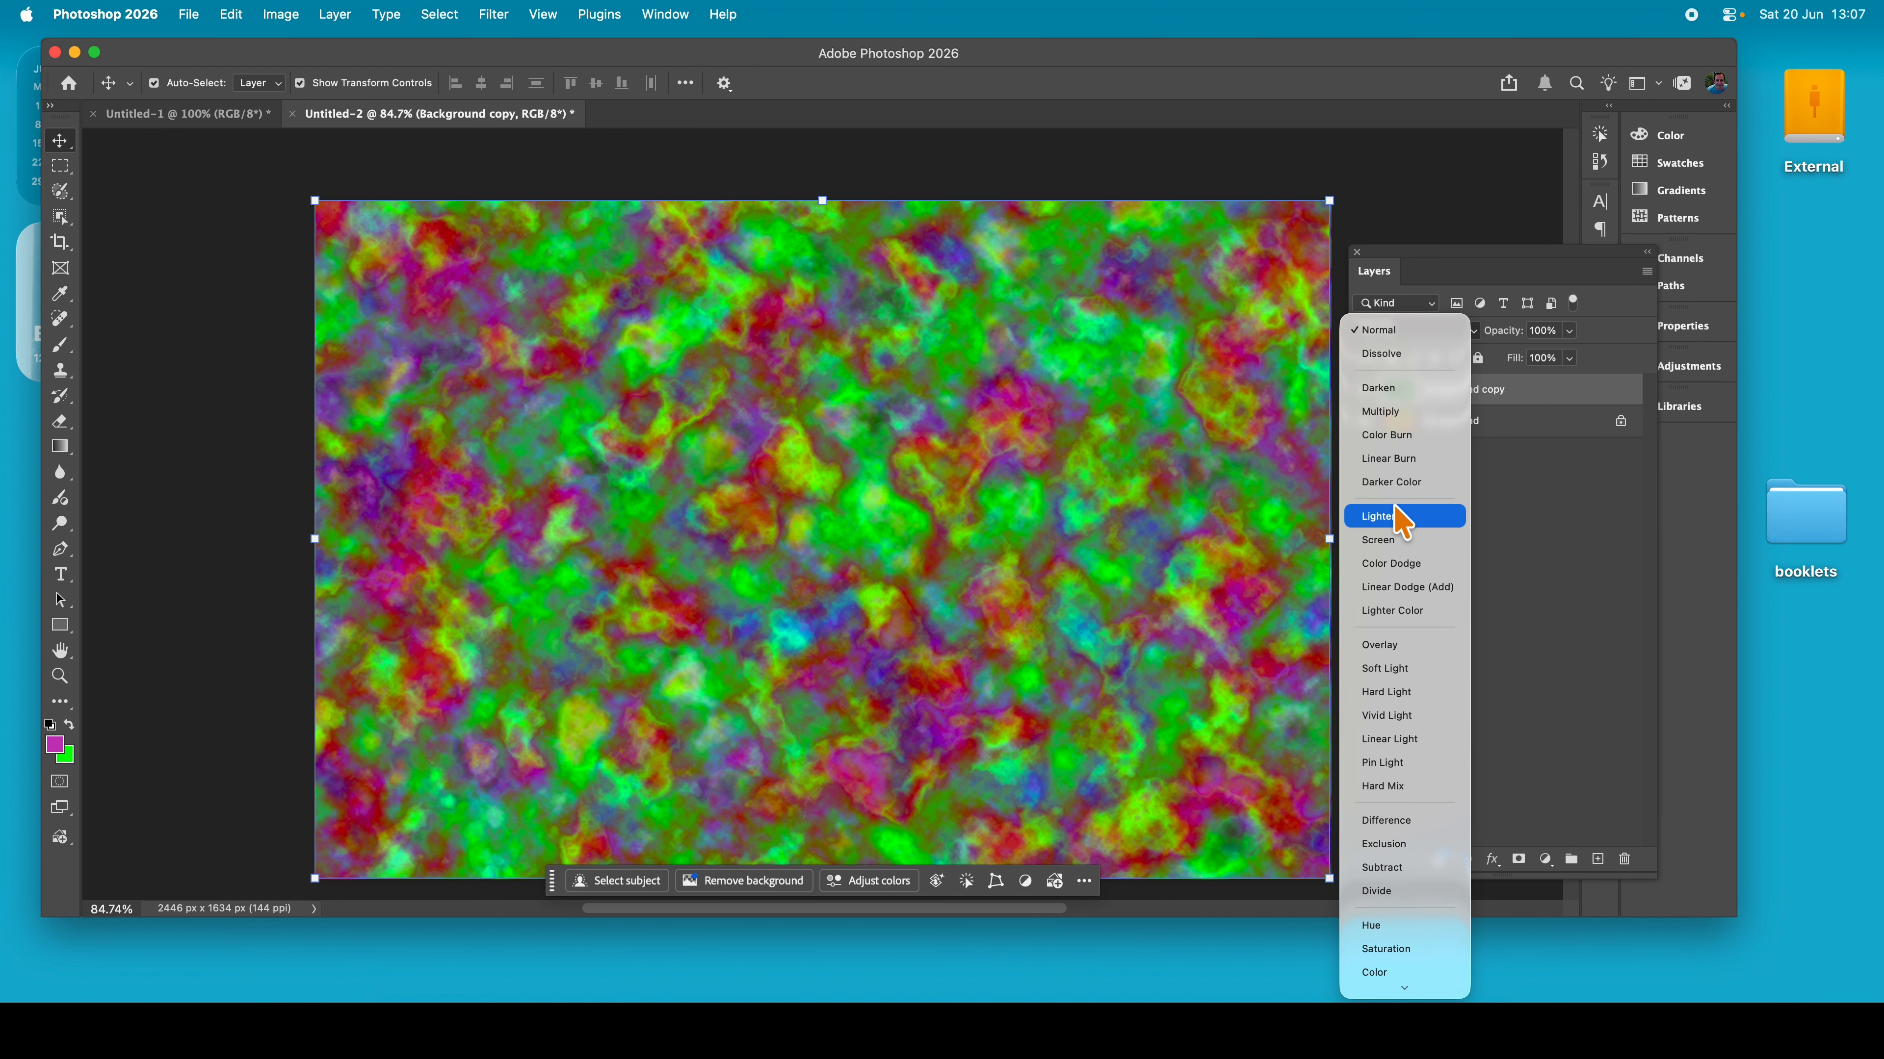
pyautogui.click(1396, 514)
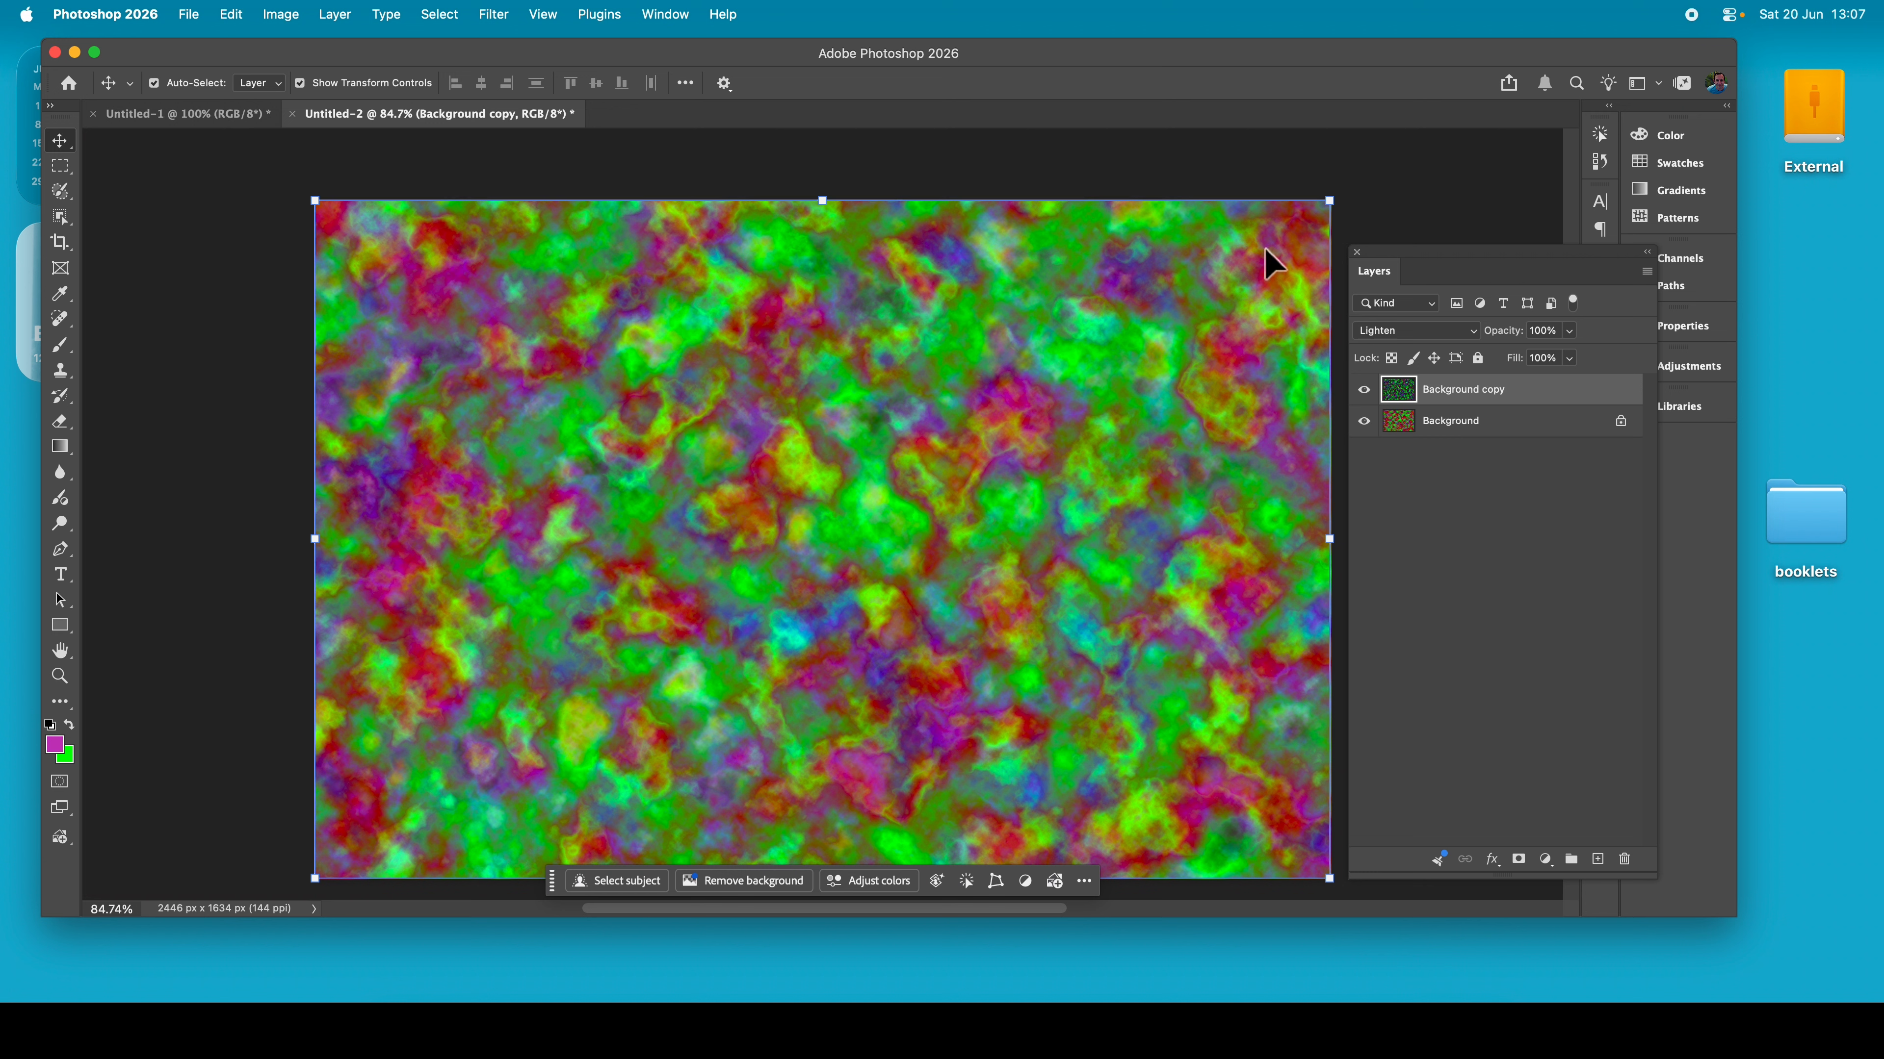
pyautogui.click(1505, 523)
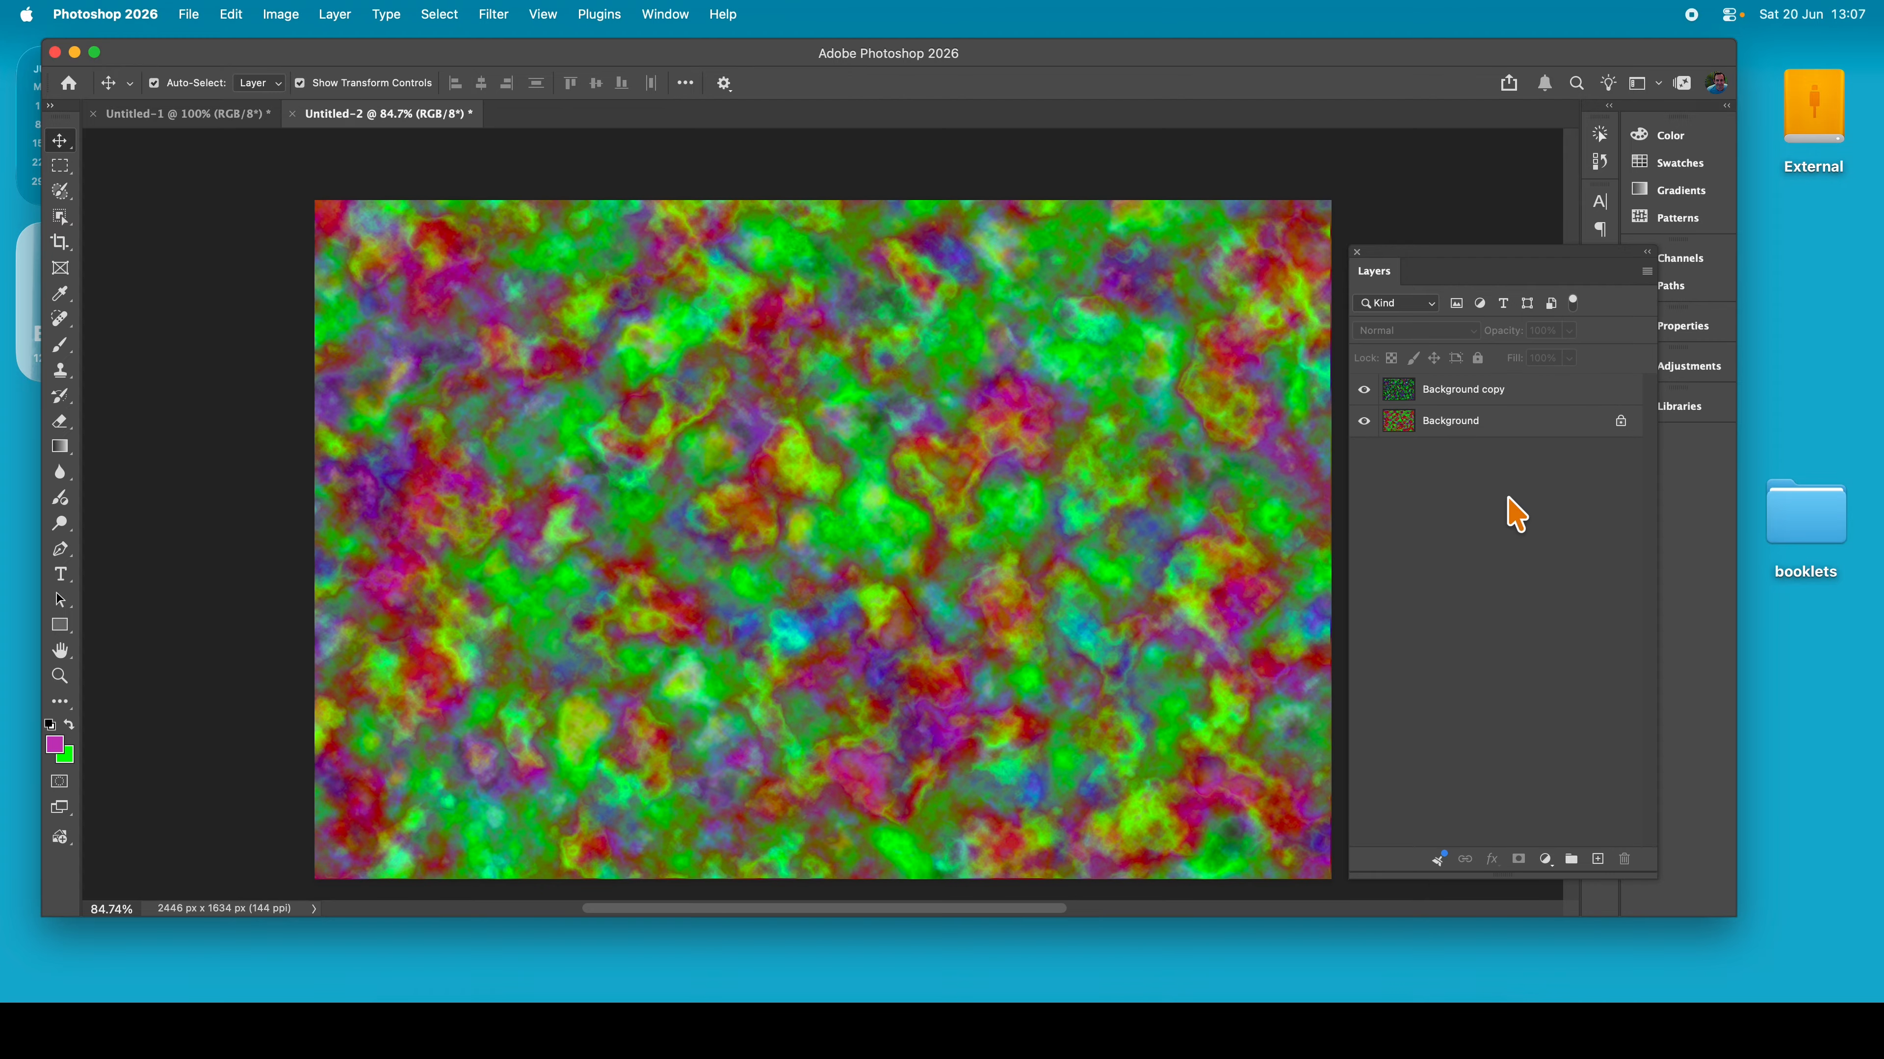
# Add a Hue/Saturation adjustment layer above the two cloud layers, keeping its default name and options
pyautogui.click(331, 14)
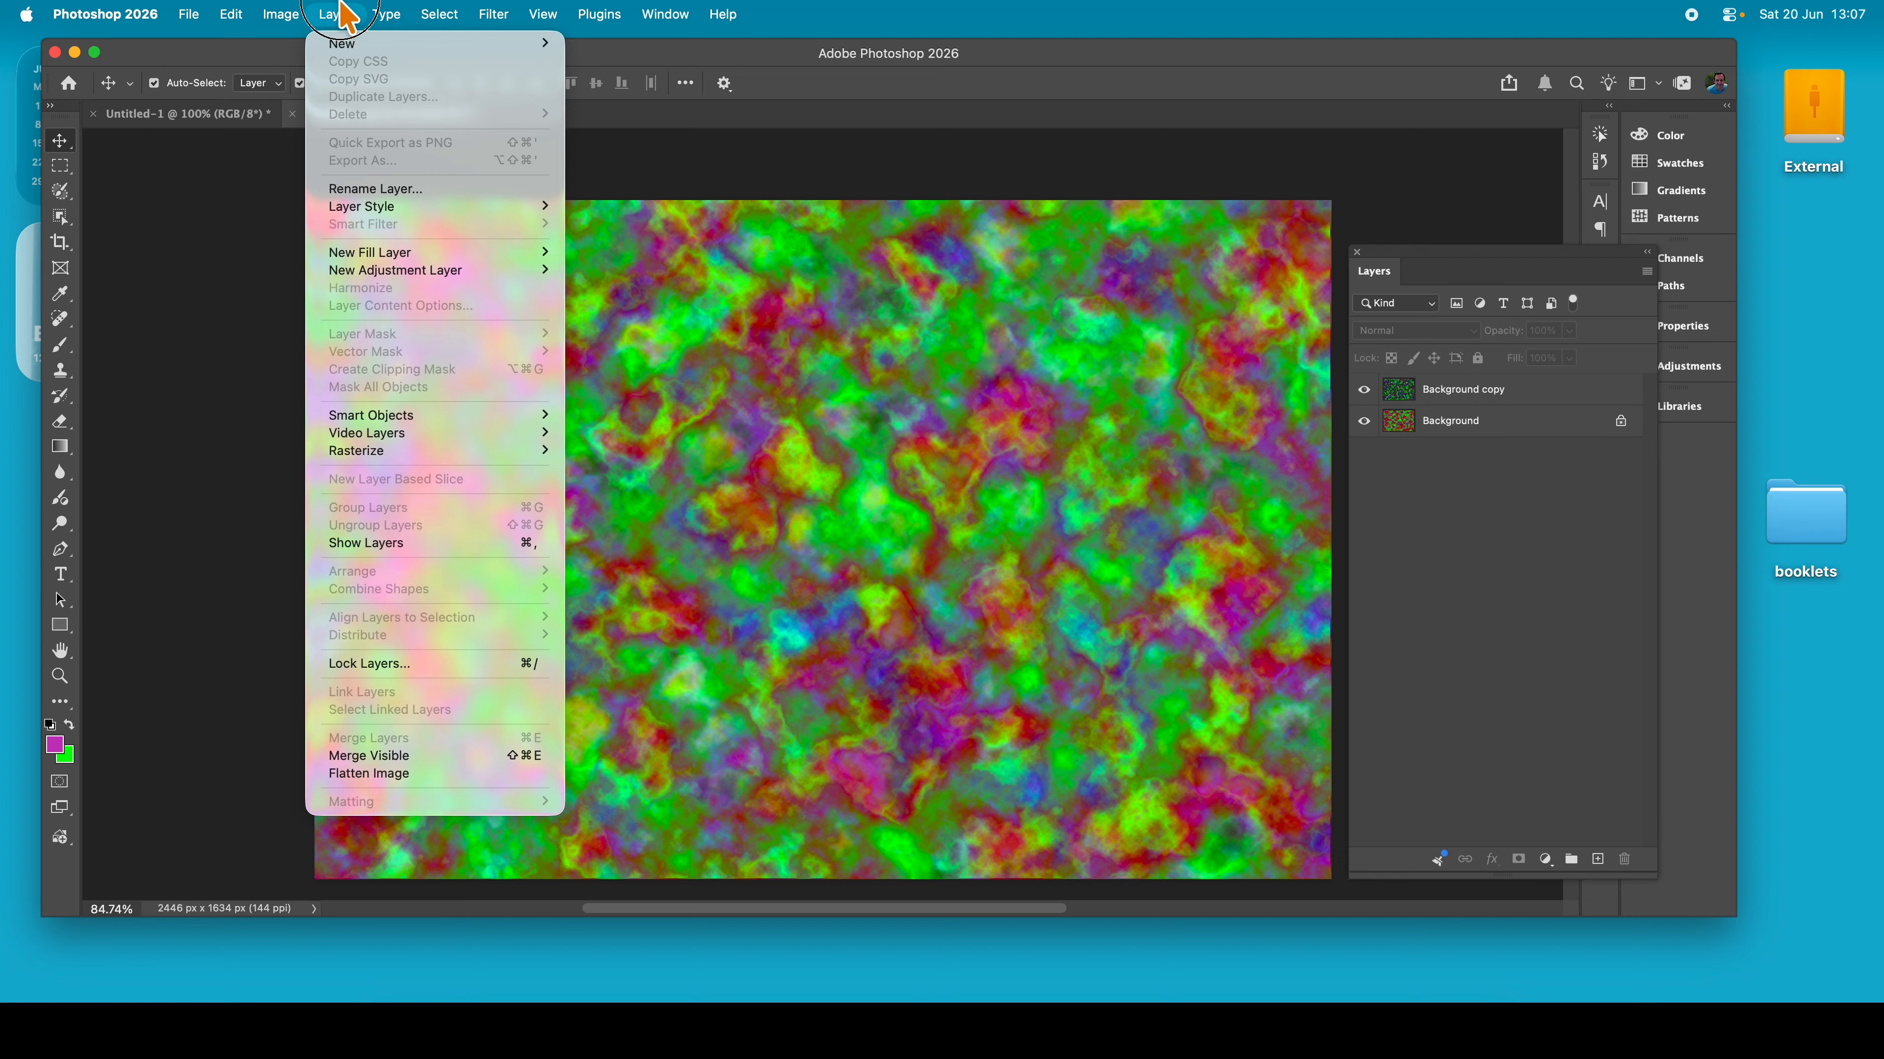
pyautogui.moveTo(391, 272)
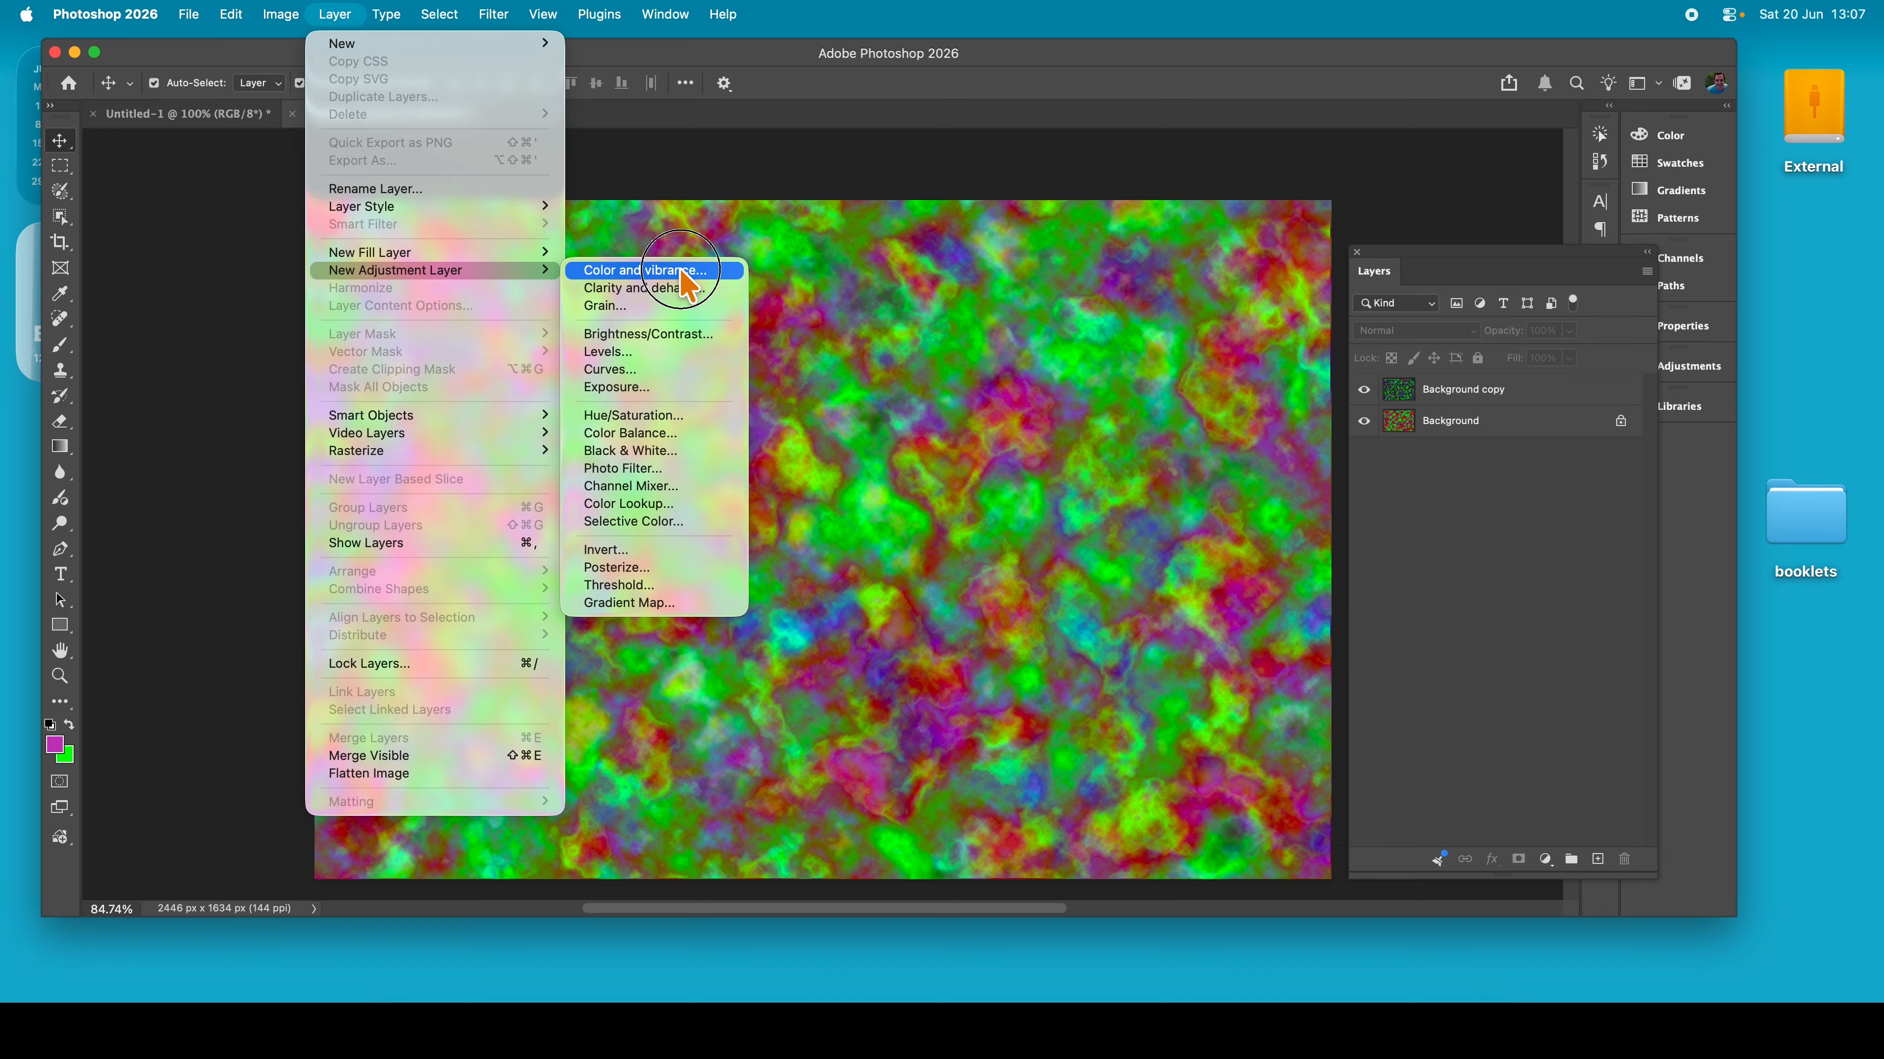
pyautogui.click(672, 412)
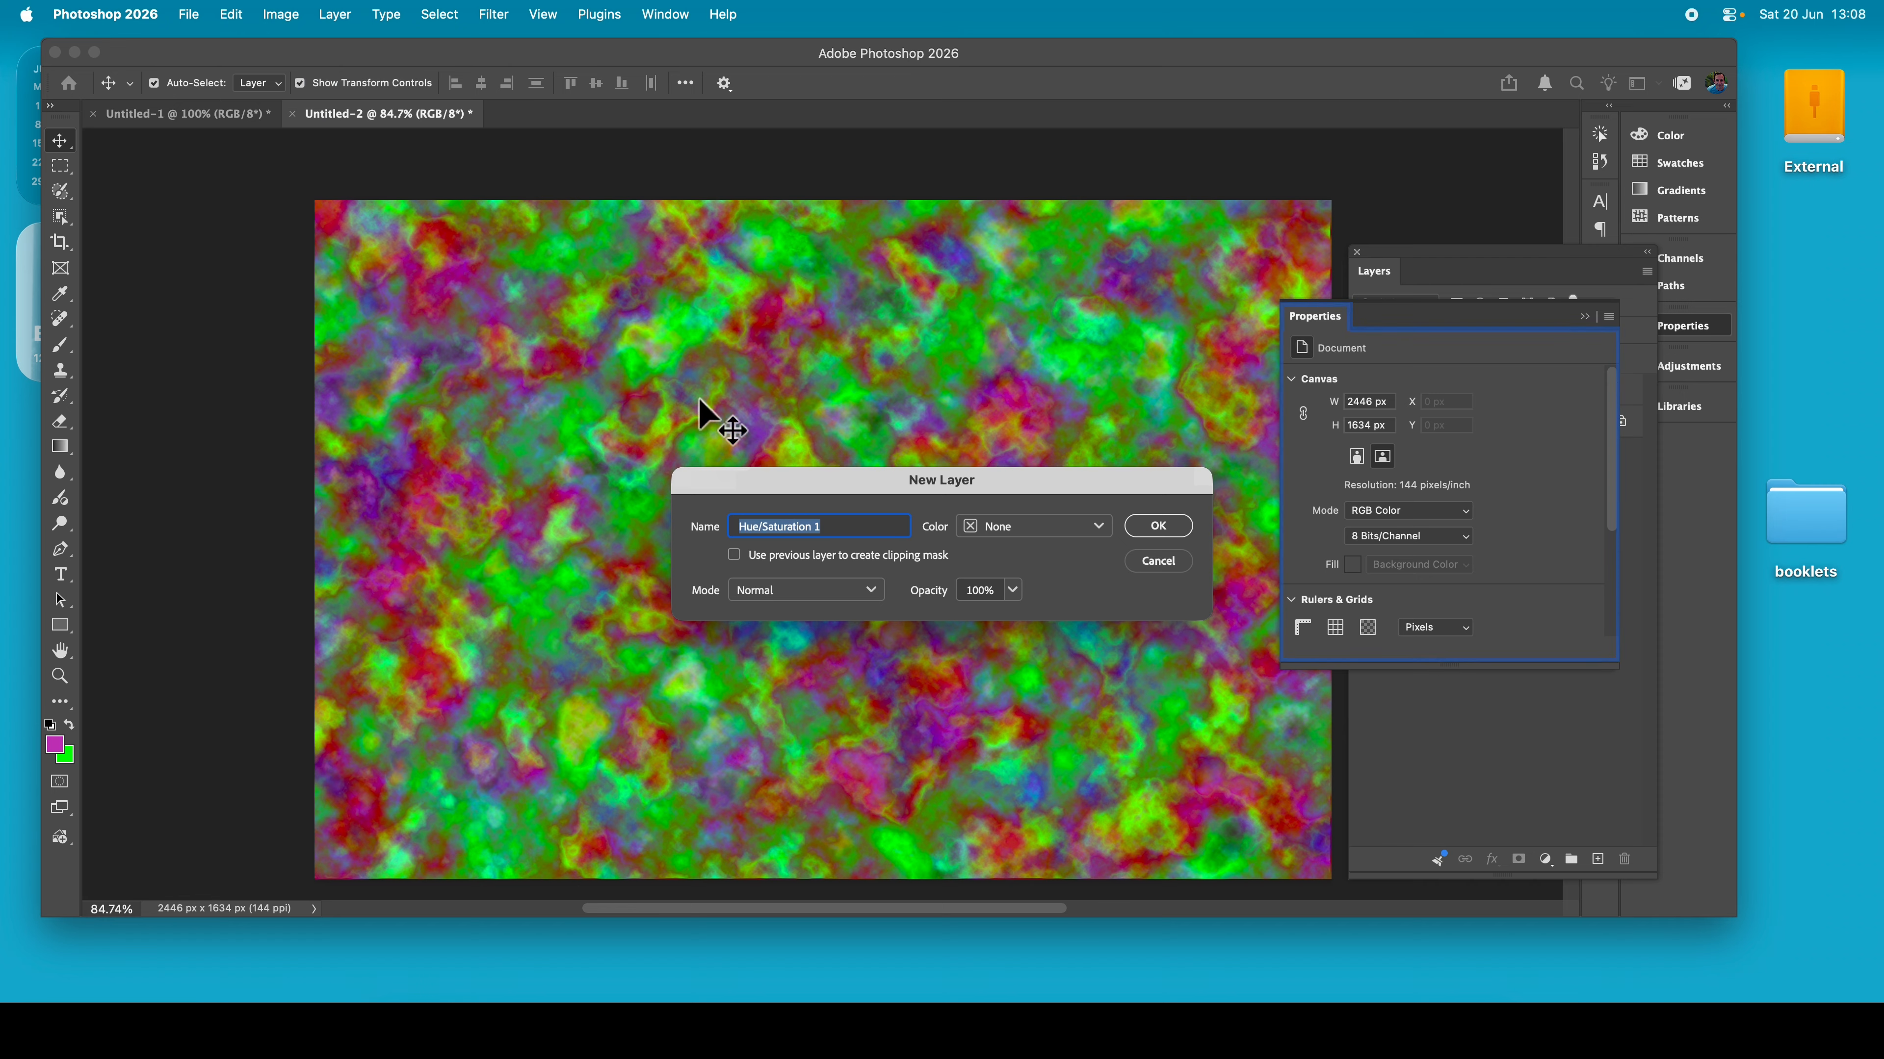
pyautogui.click(1158, 525)
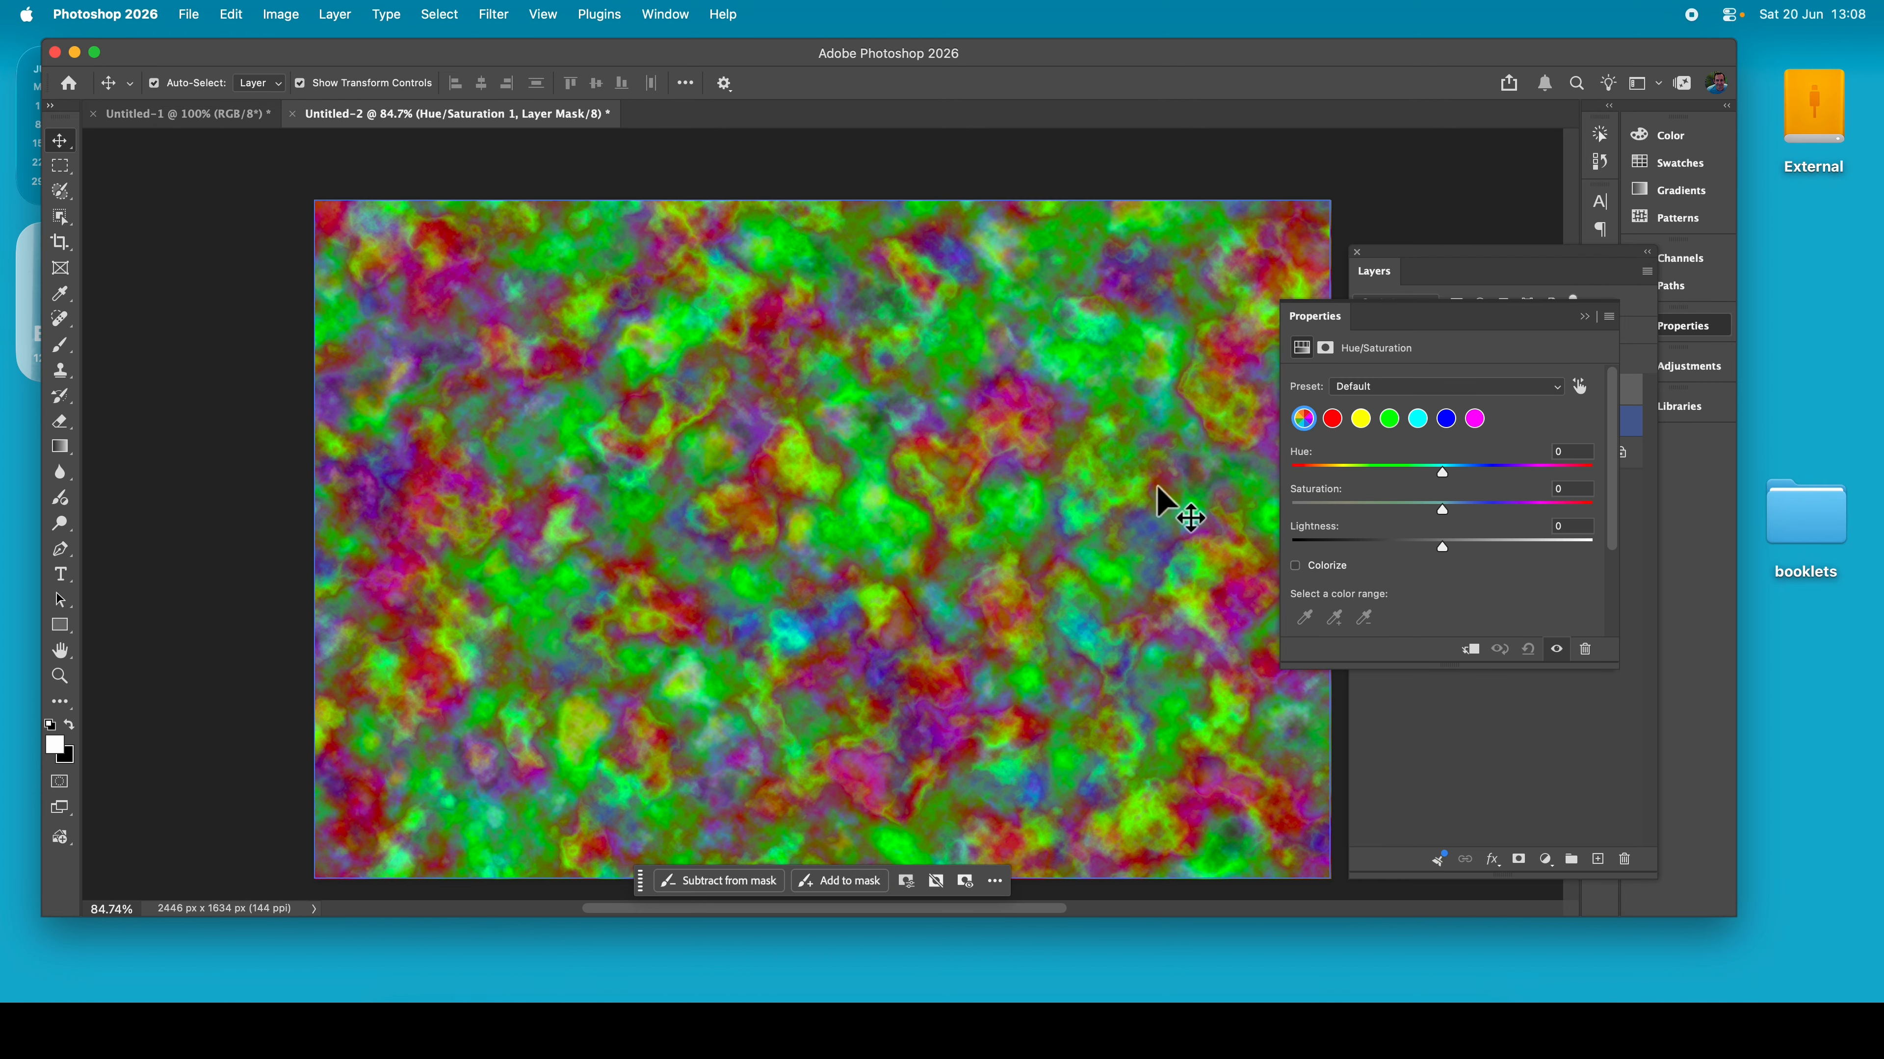
# Try colorizing the adjustment with hue 358 and saturation 54, and turn Colorize back off
pyautogui.click(1300, 567)
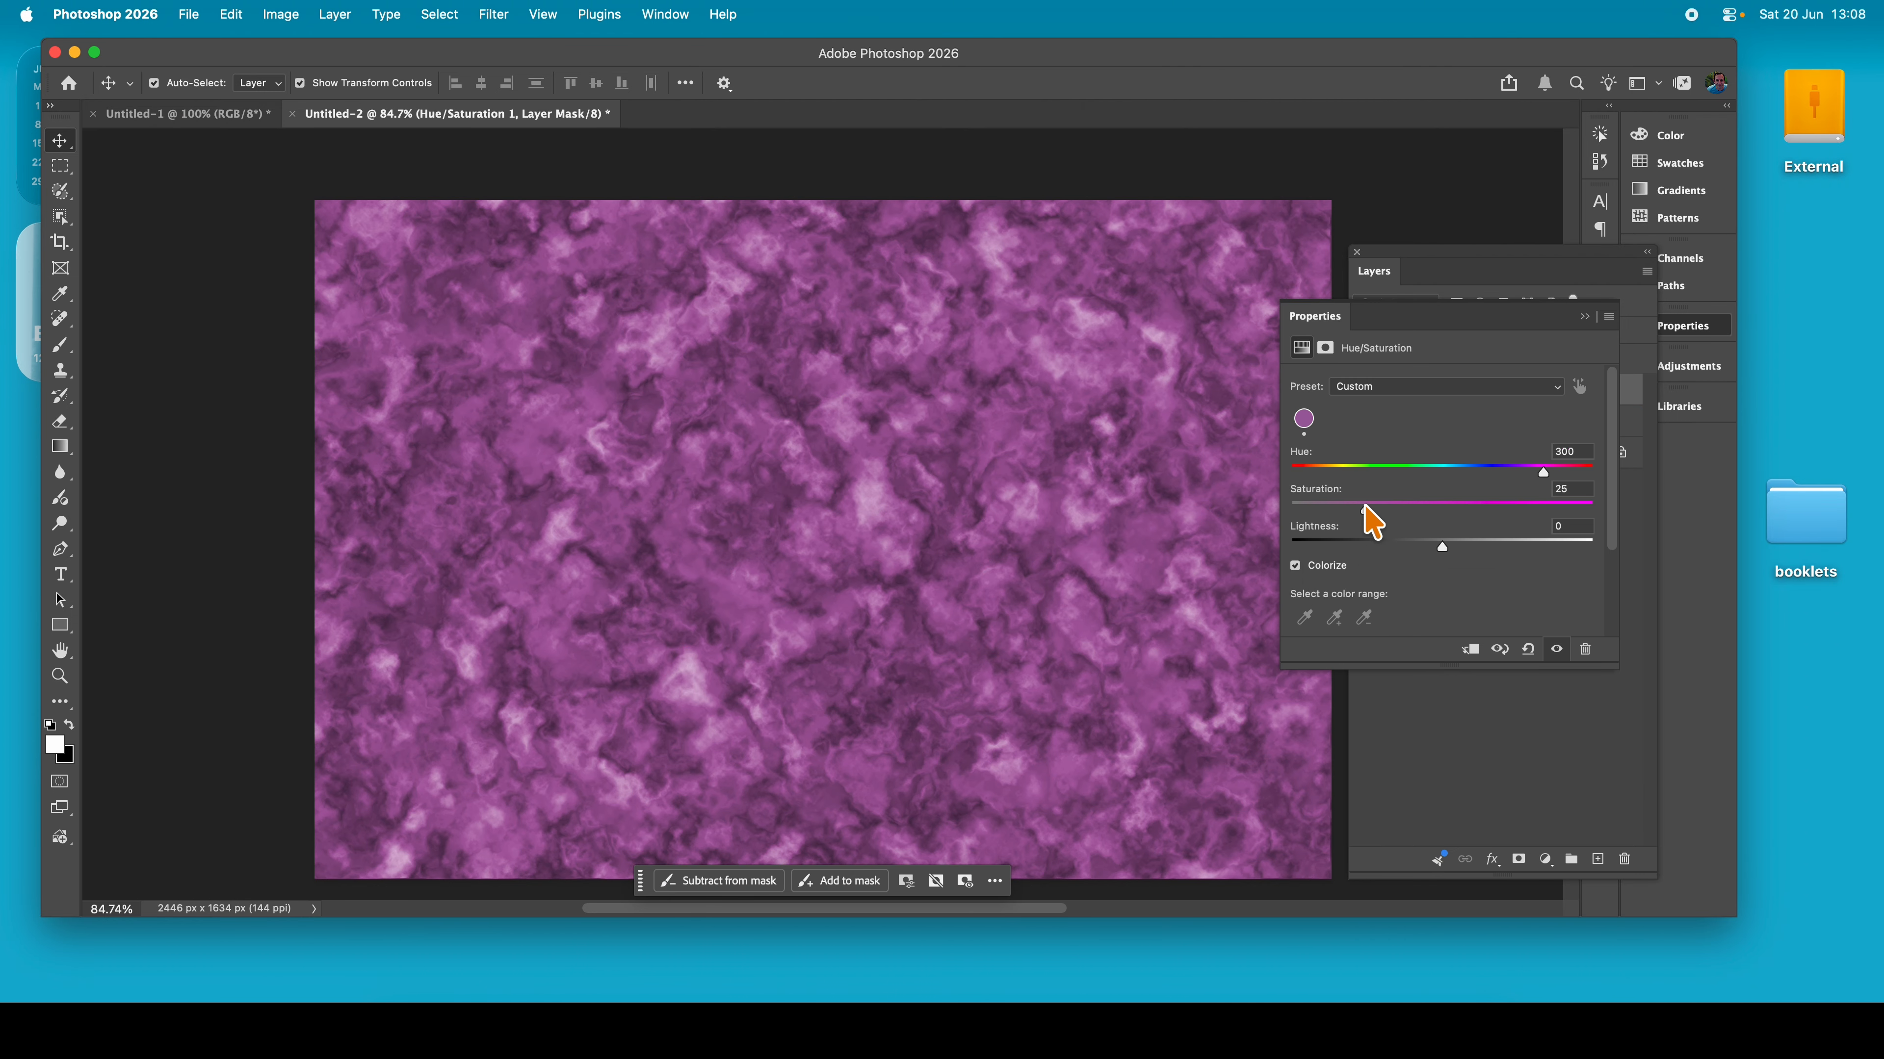
pyautogui.moveTo(1360, 473); pyautogui.dragTo(1592, 486)
pyautogui.moveTo(1457, 505)
pyautogui.mouseDown()
pyautogui.moveTo(1480, 505)
pyautogui.moveTo(1455, 505)
pyautogui.mouseUp()
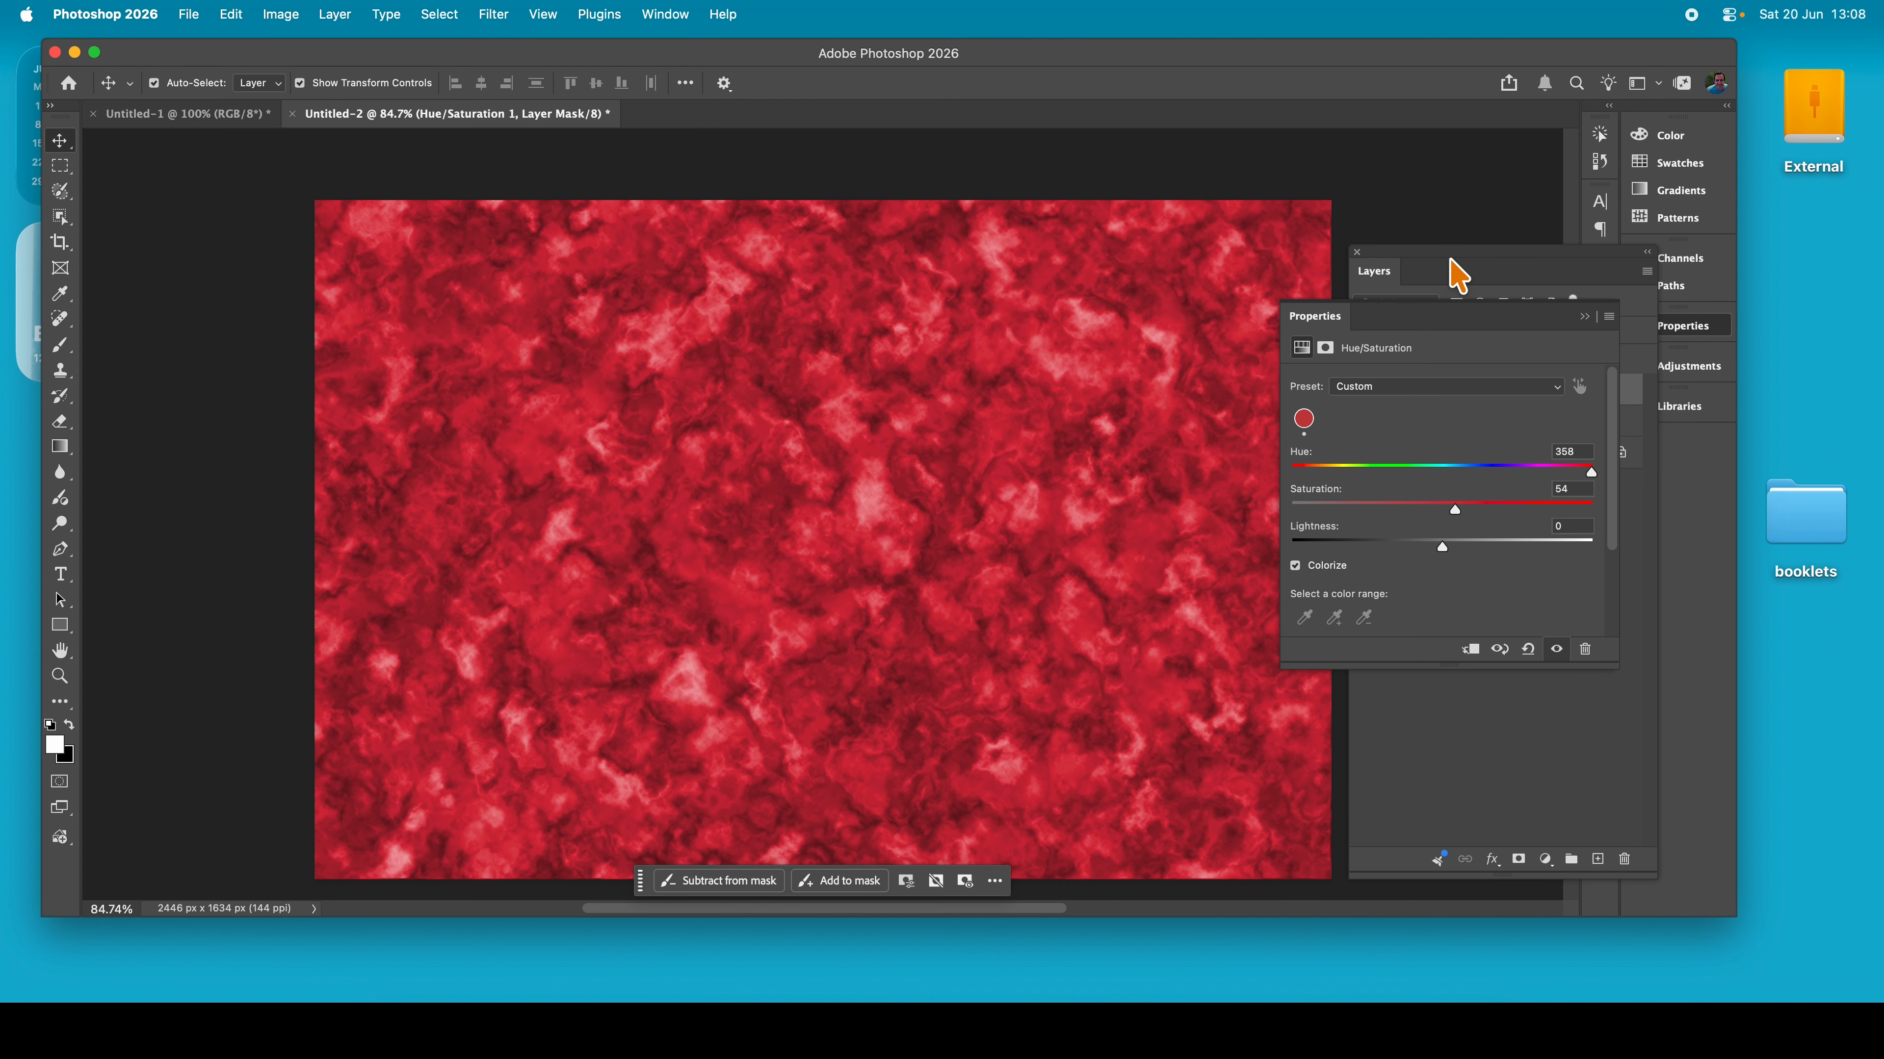
pyautogui.click(1295, 566)
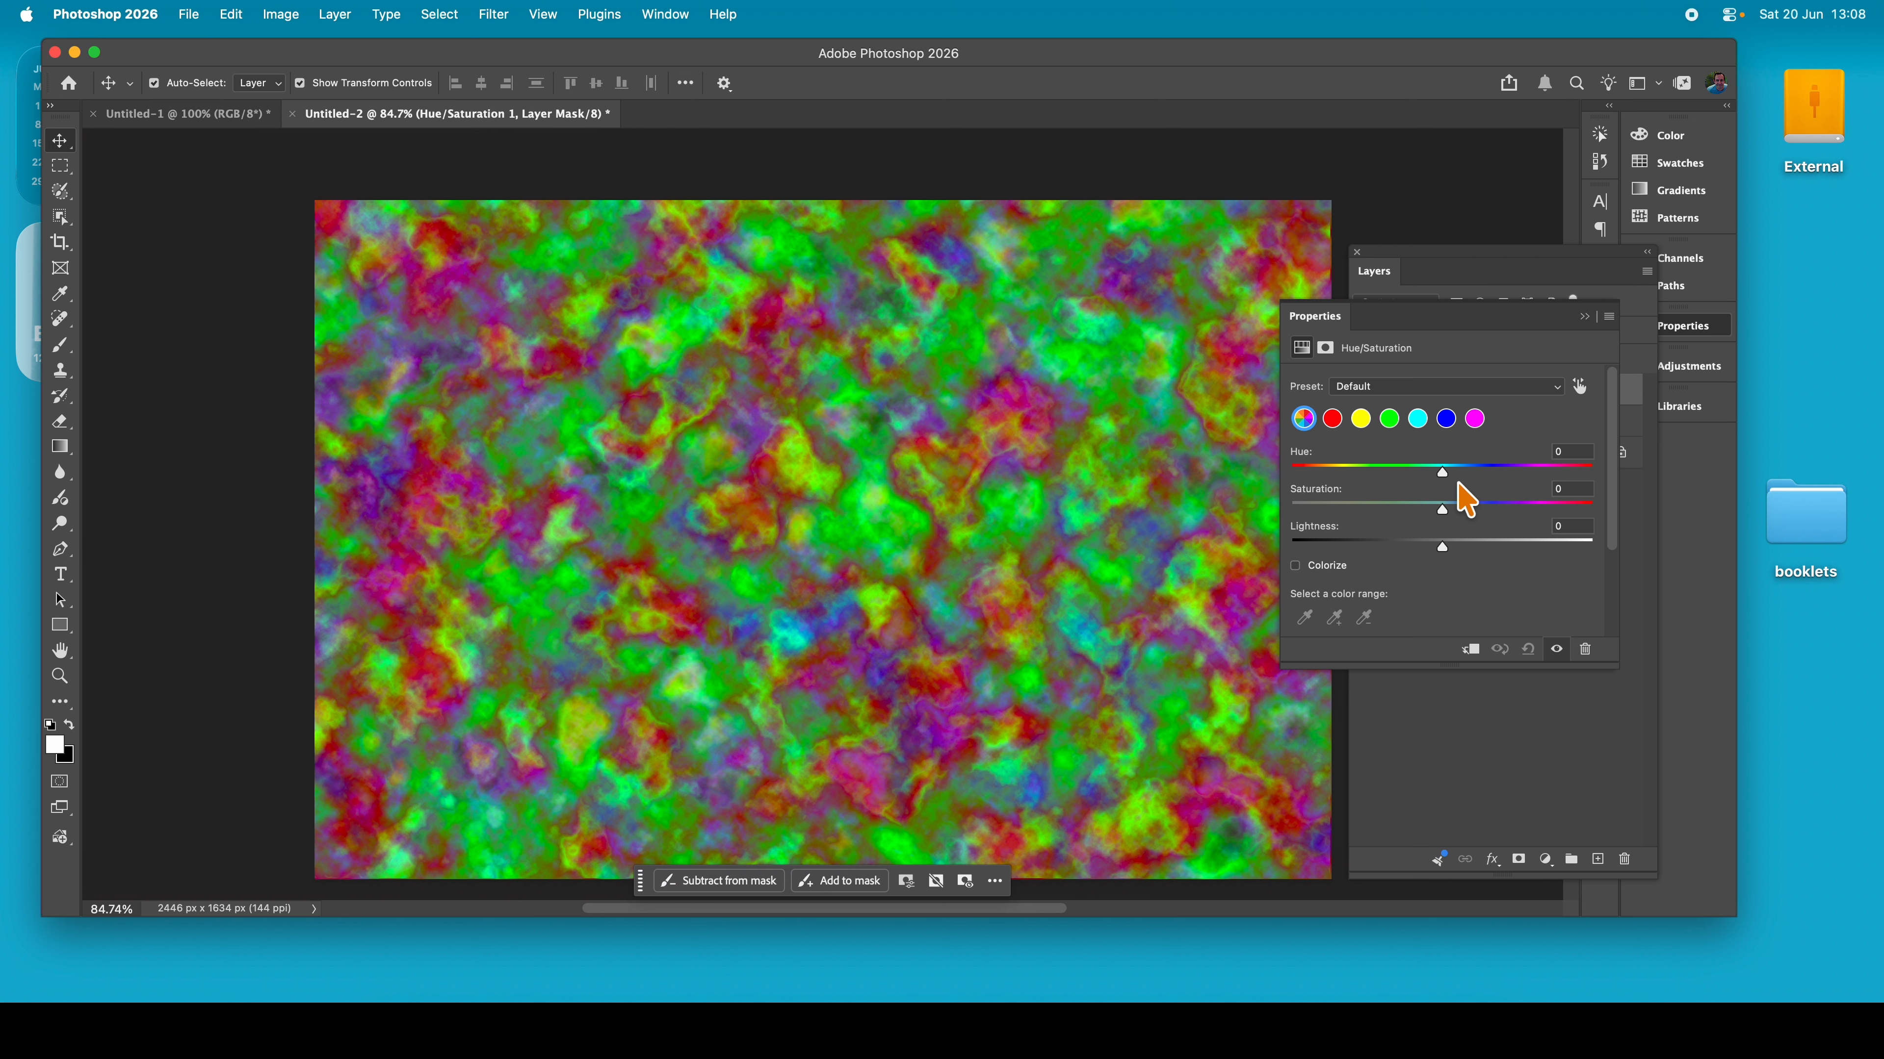
# Shift the hue to -37 in the Hue/Saturation adjustment layer
pyautogui.click(1514, 467)
pyautogui.moveTo(1515, 475); pyautogui.dragTo(1411, 475)
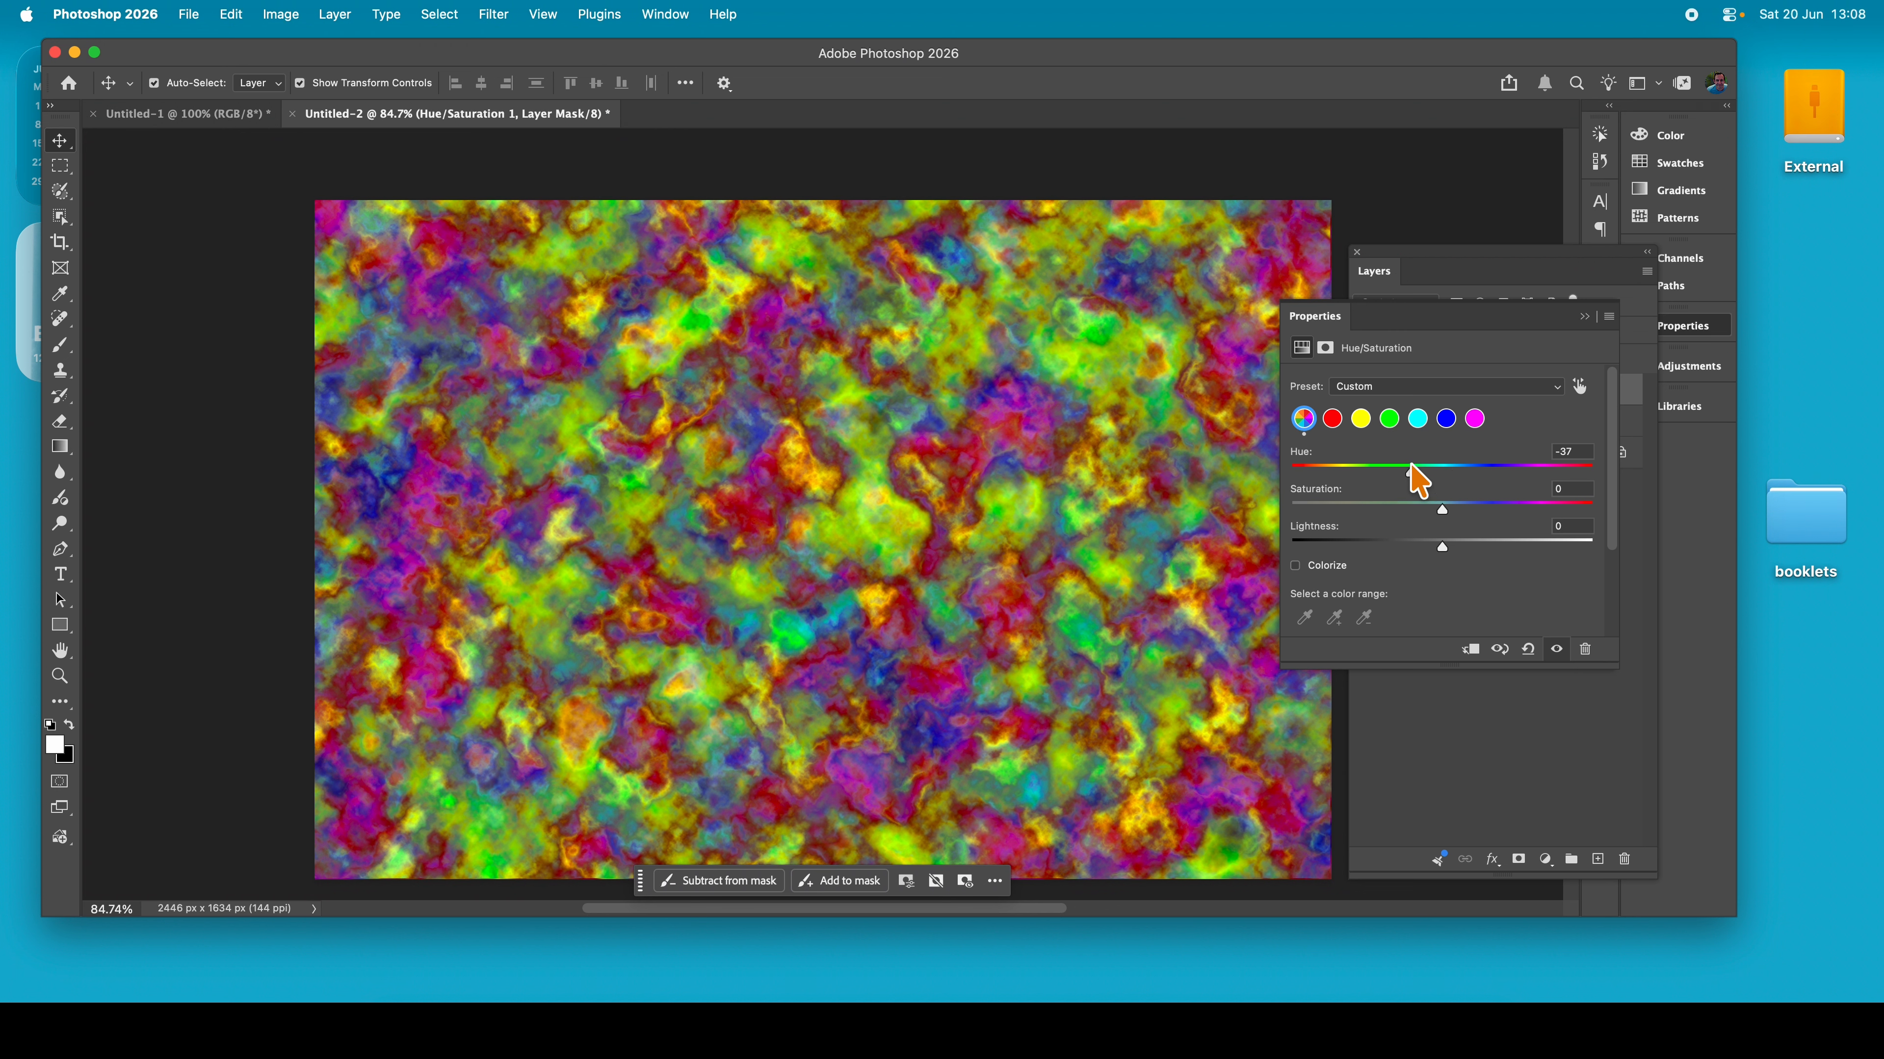
pyautogui.click(1434, 252)
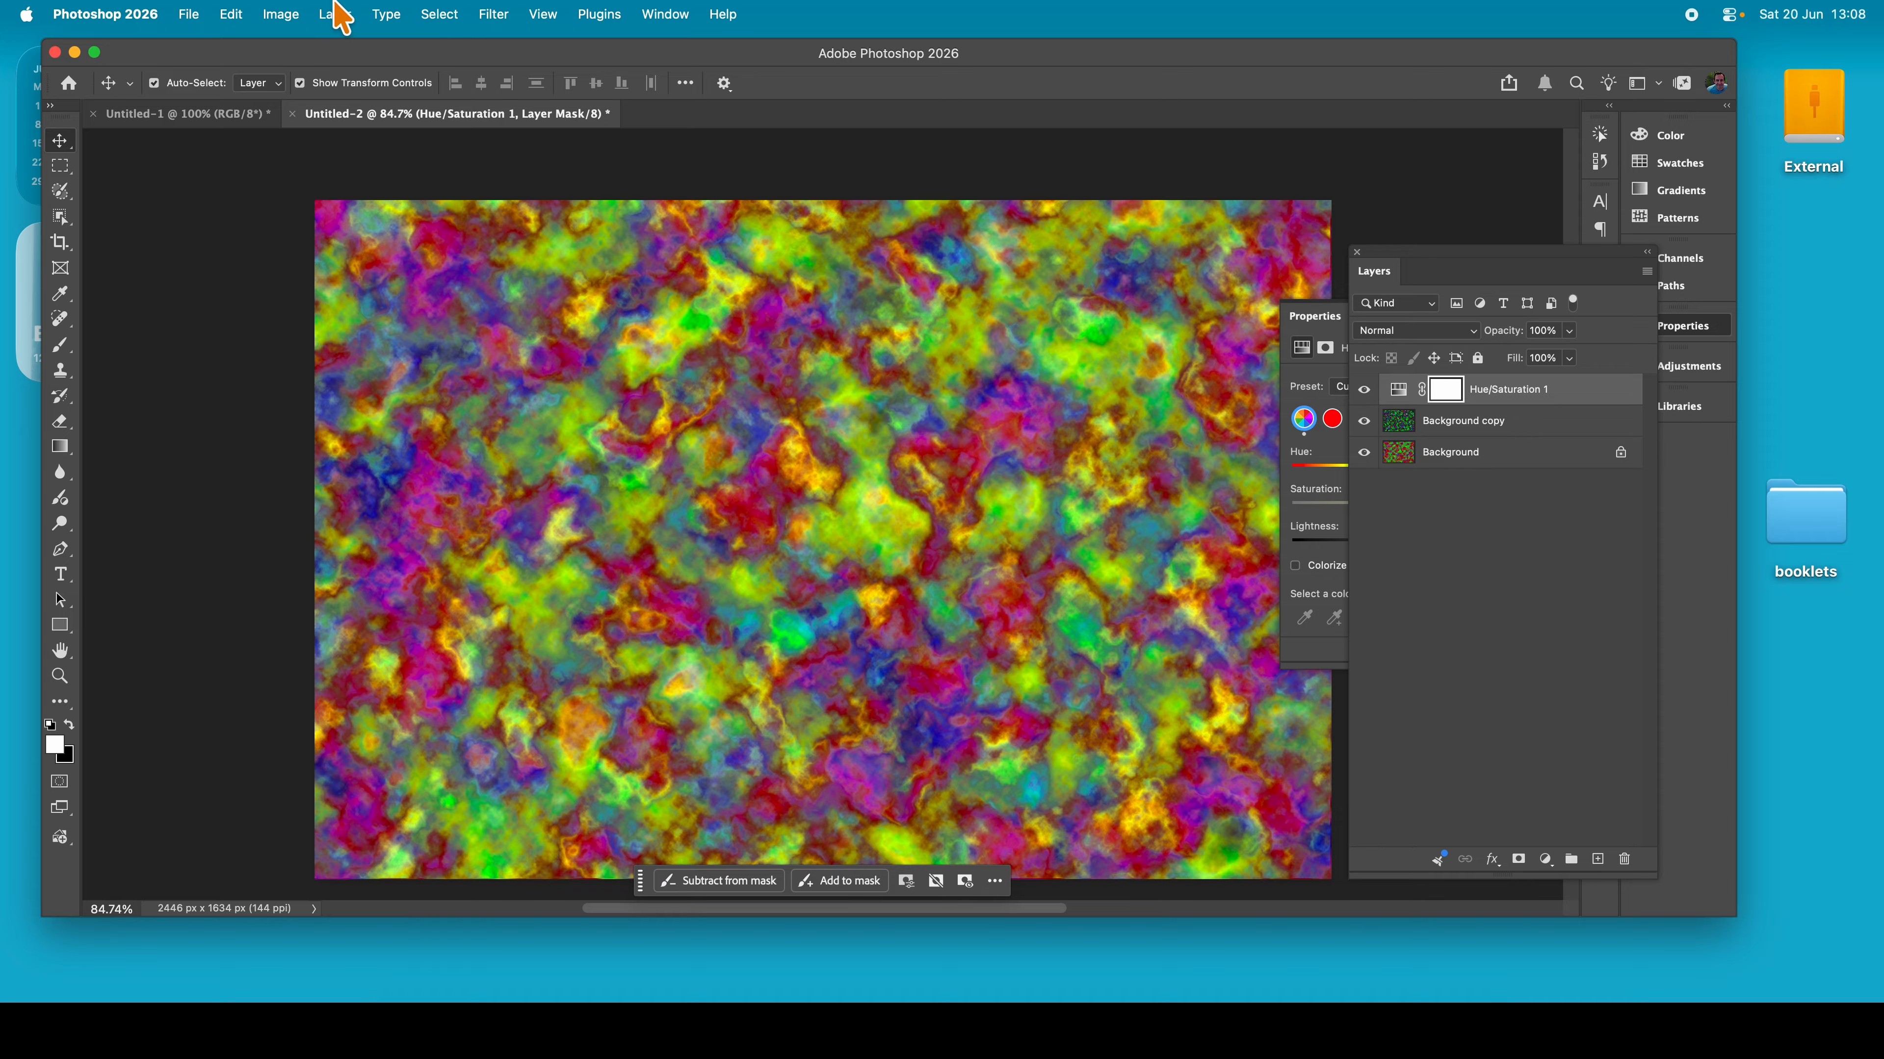
# Flatten the image into a single Background layer and reapply the previously used Neural Filters settings
pyautogui.click(355, 15)
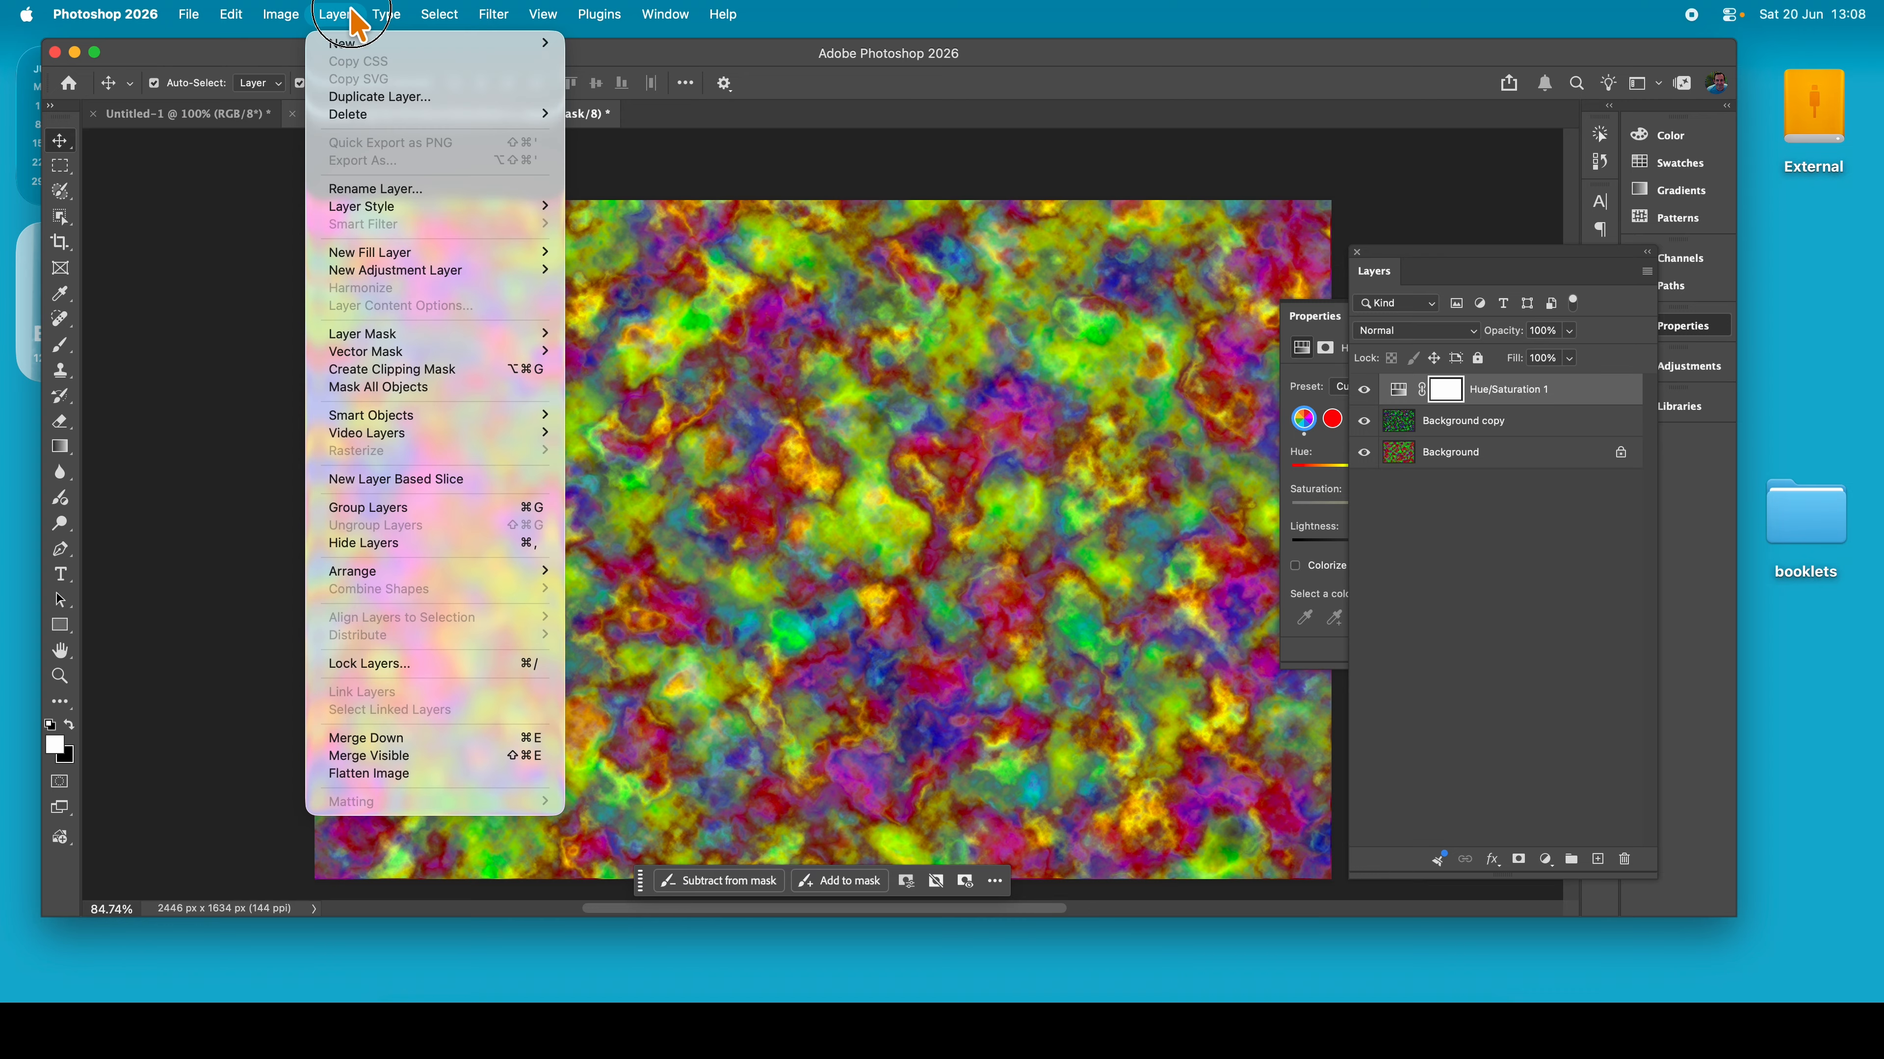
pyautogui.click(429, 773)
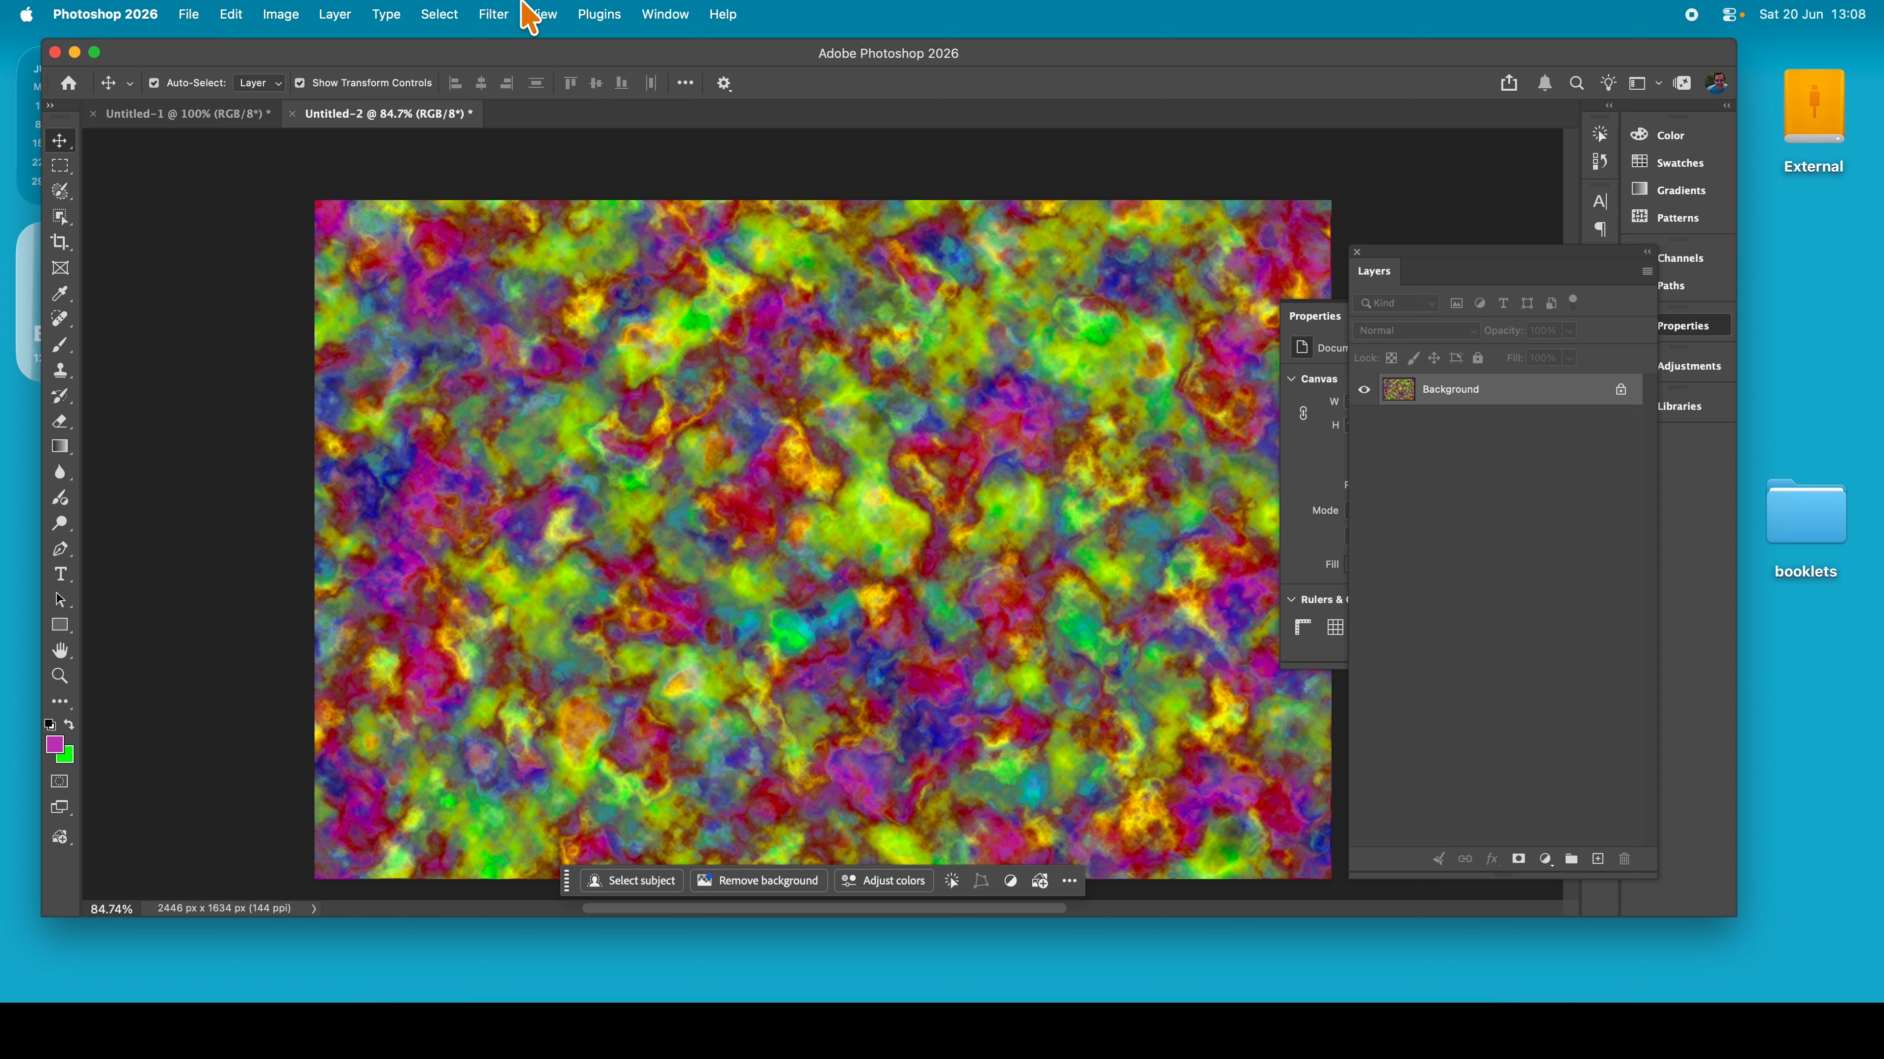
pyautogui.click(494, 16)
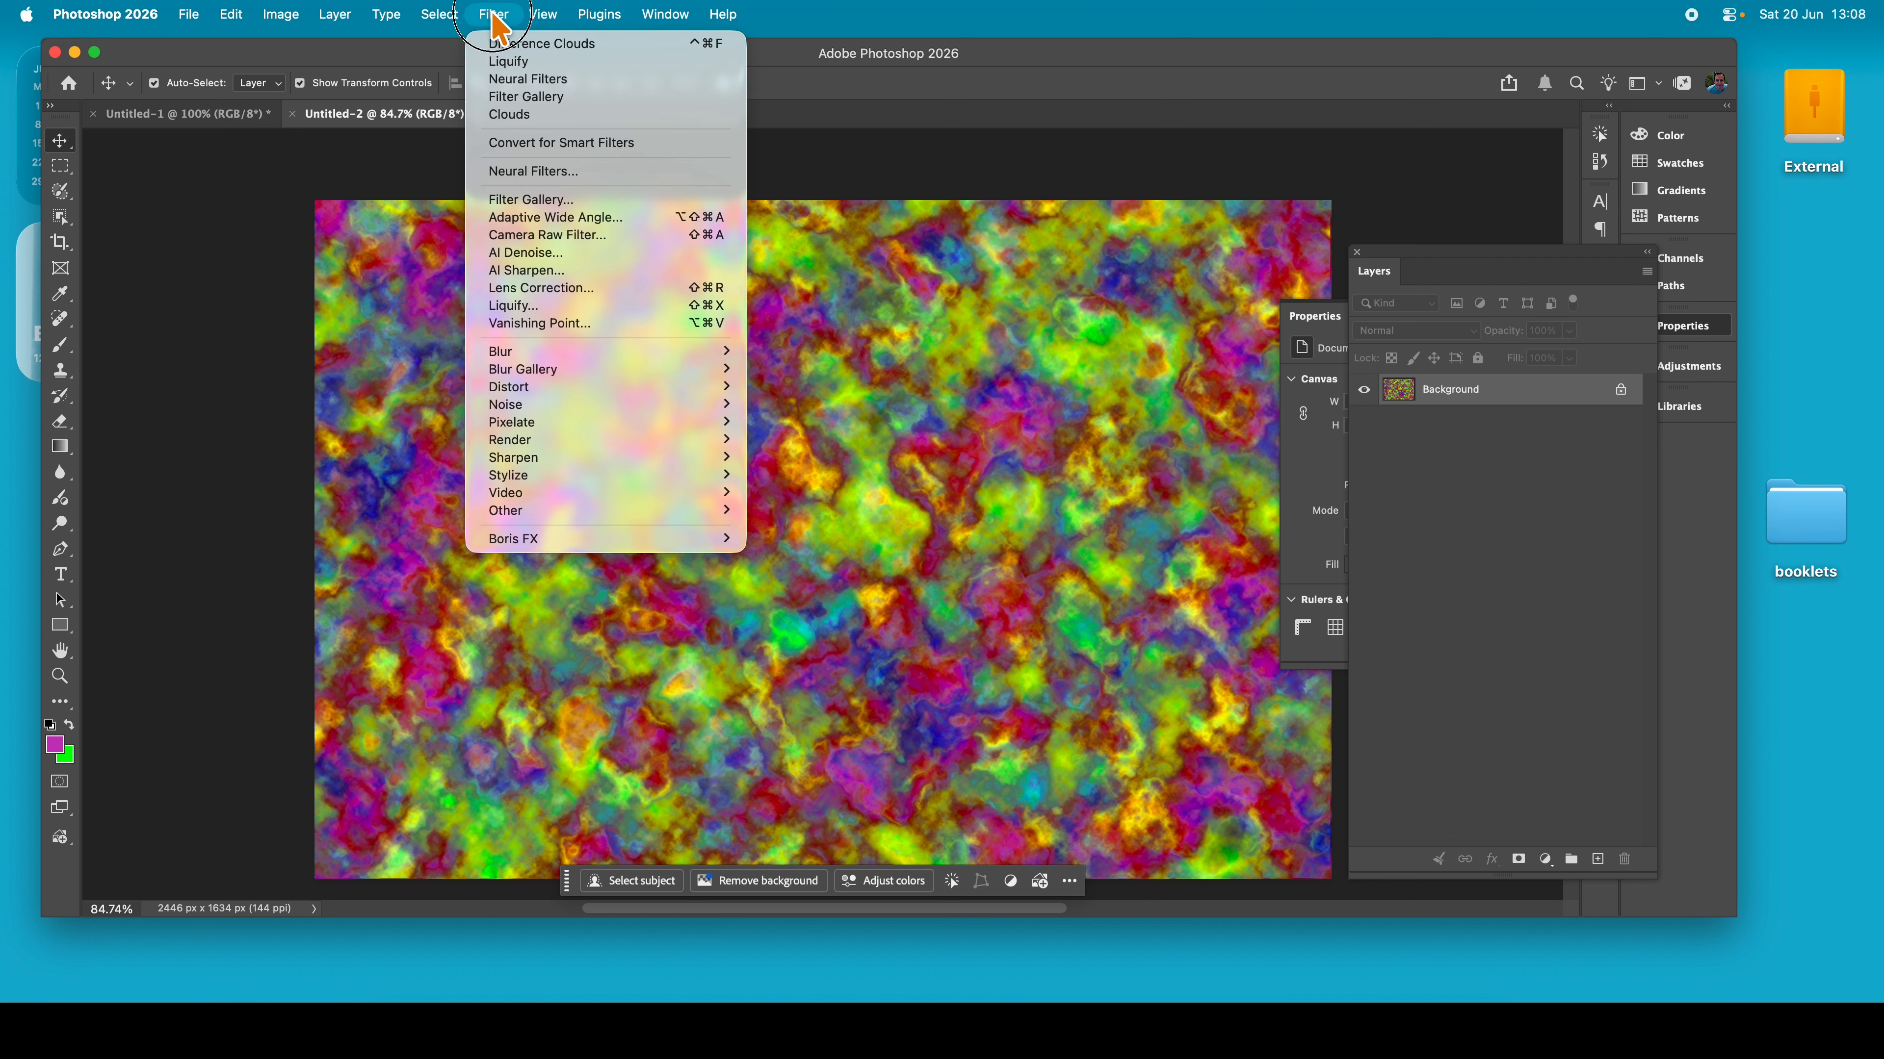
pyautogui.click(523, 85)
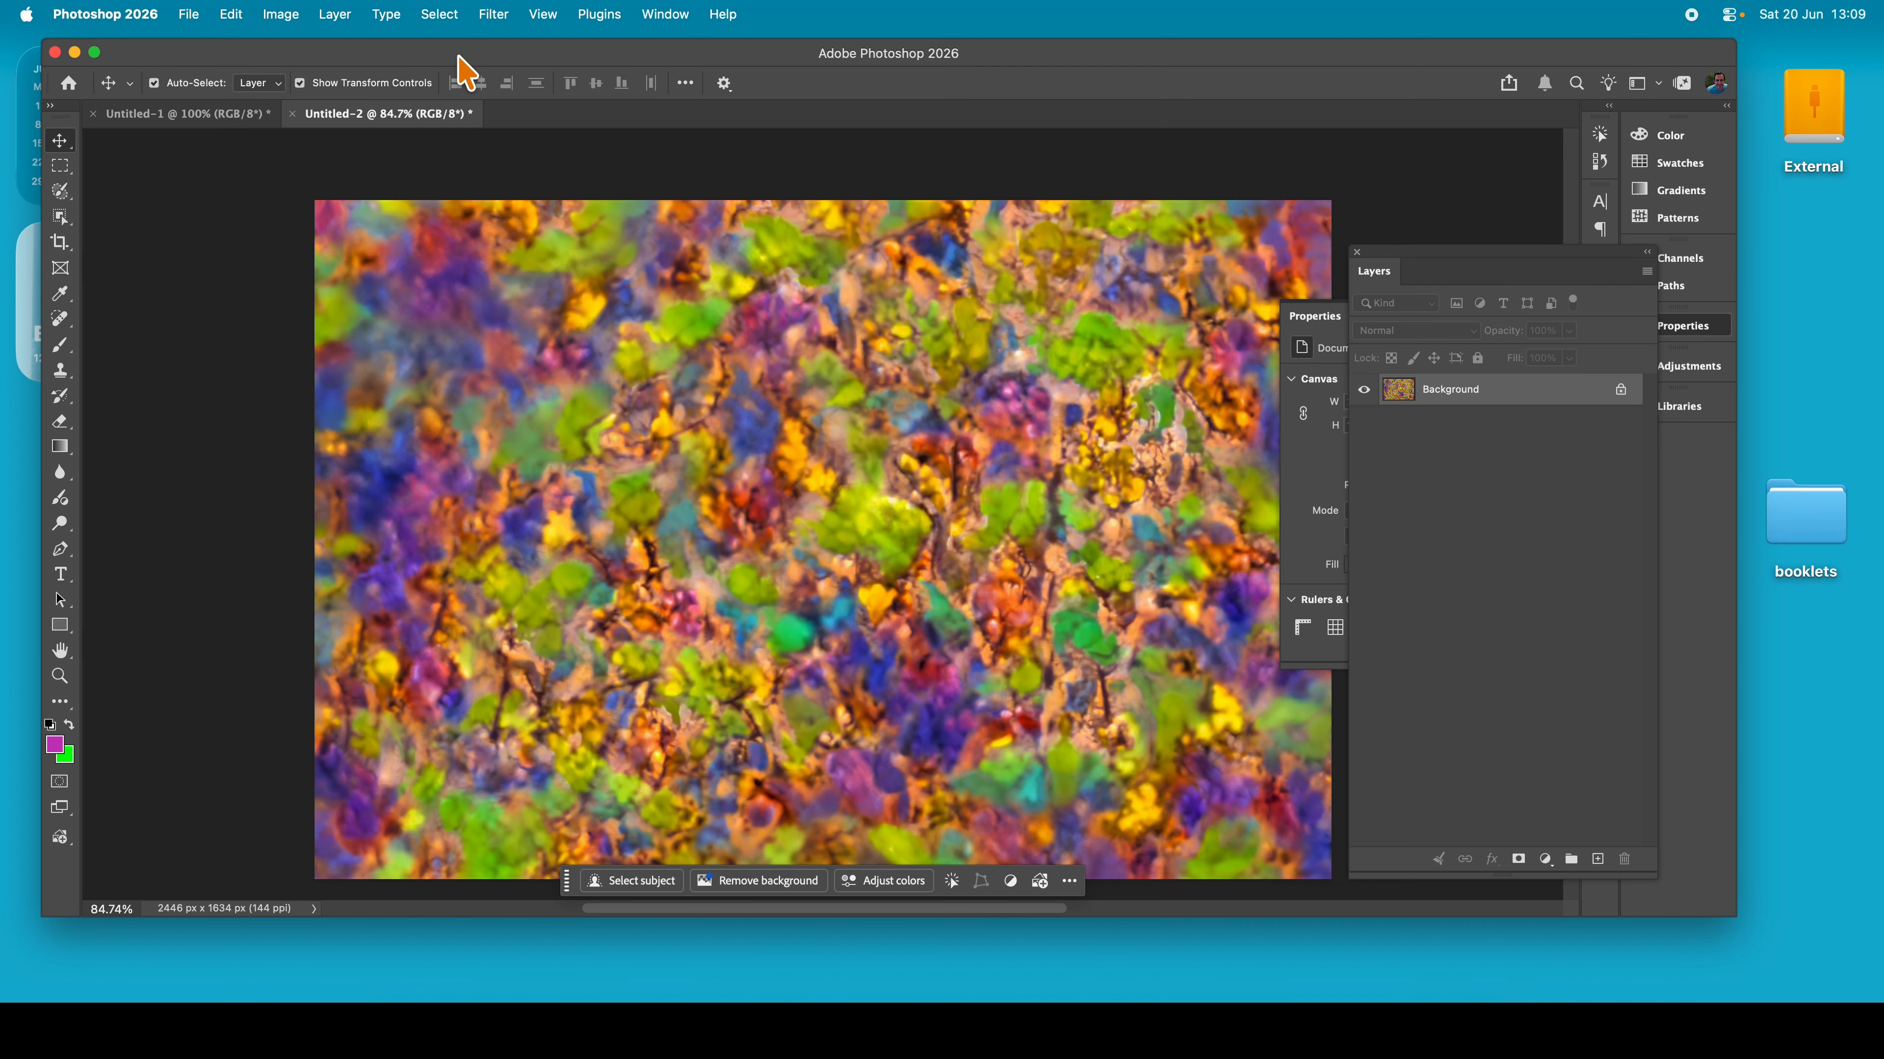
# Enable the Landscape Mixer neural filter on the flattened texture with the orange autumn lake-reflection preset
pyautogui.click(494, 14)
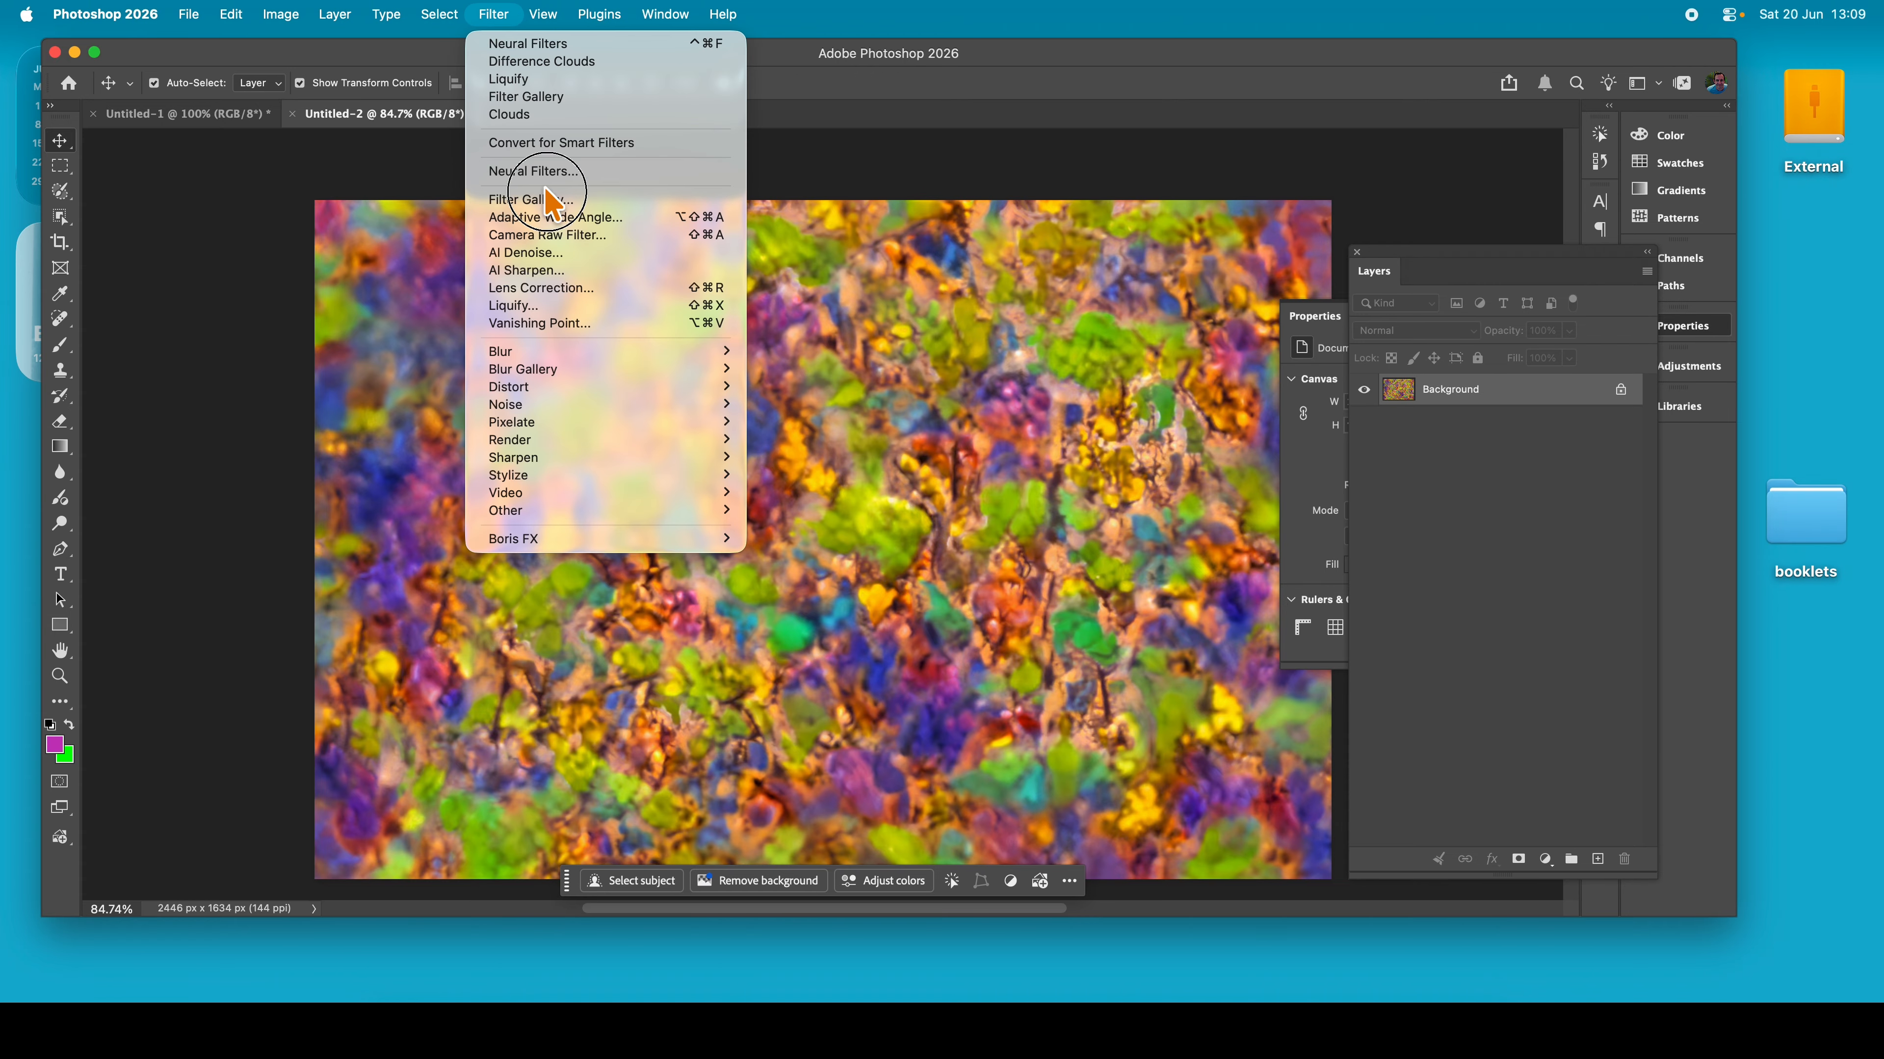
pyautogui.click(665, 172)
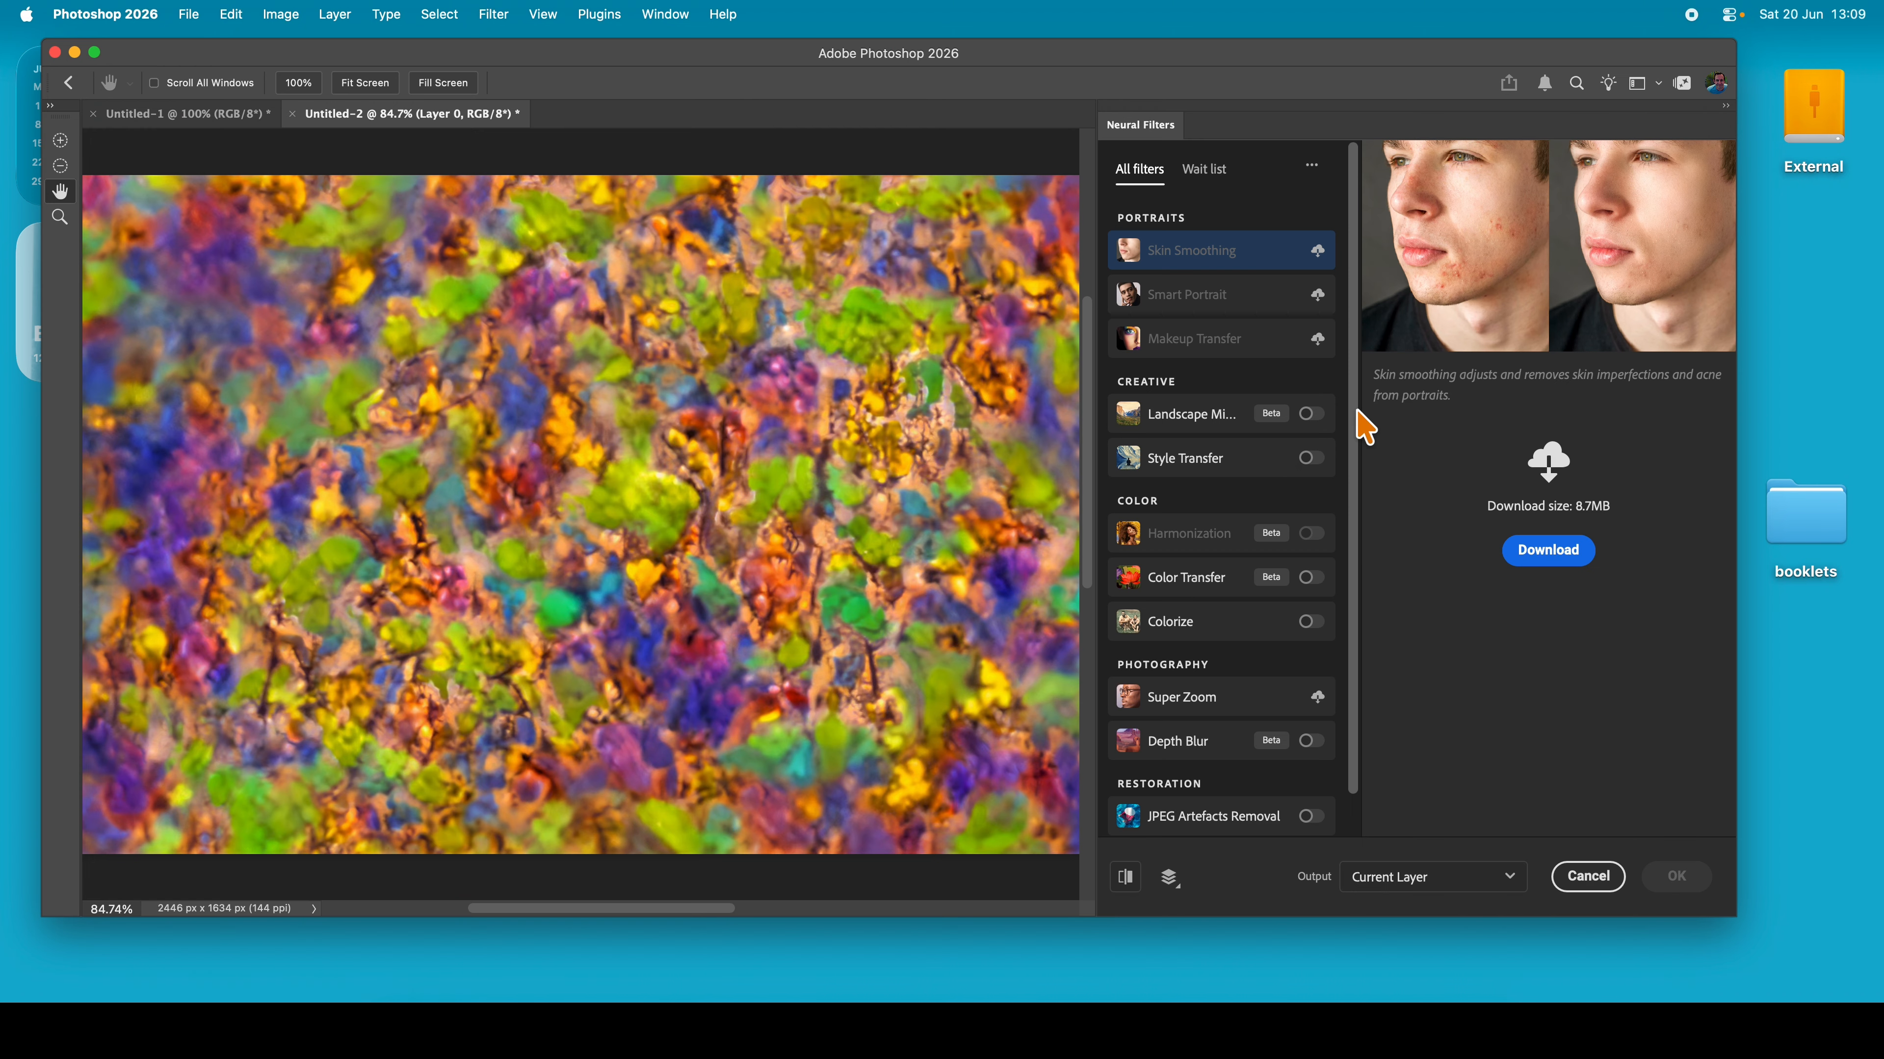
pyautogui.click(1207, 412)
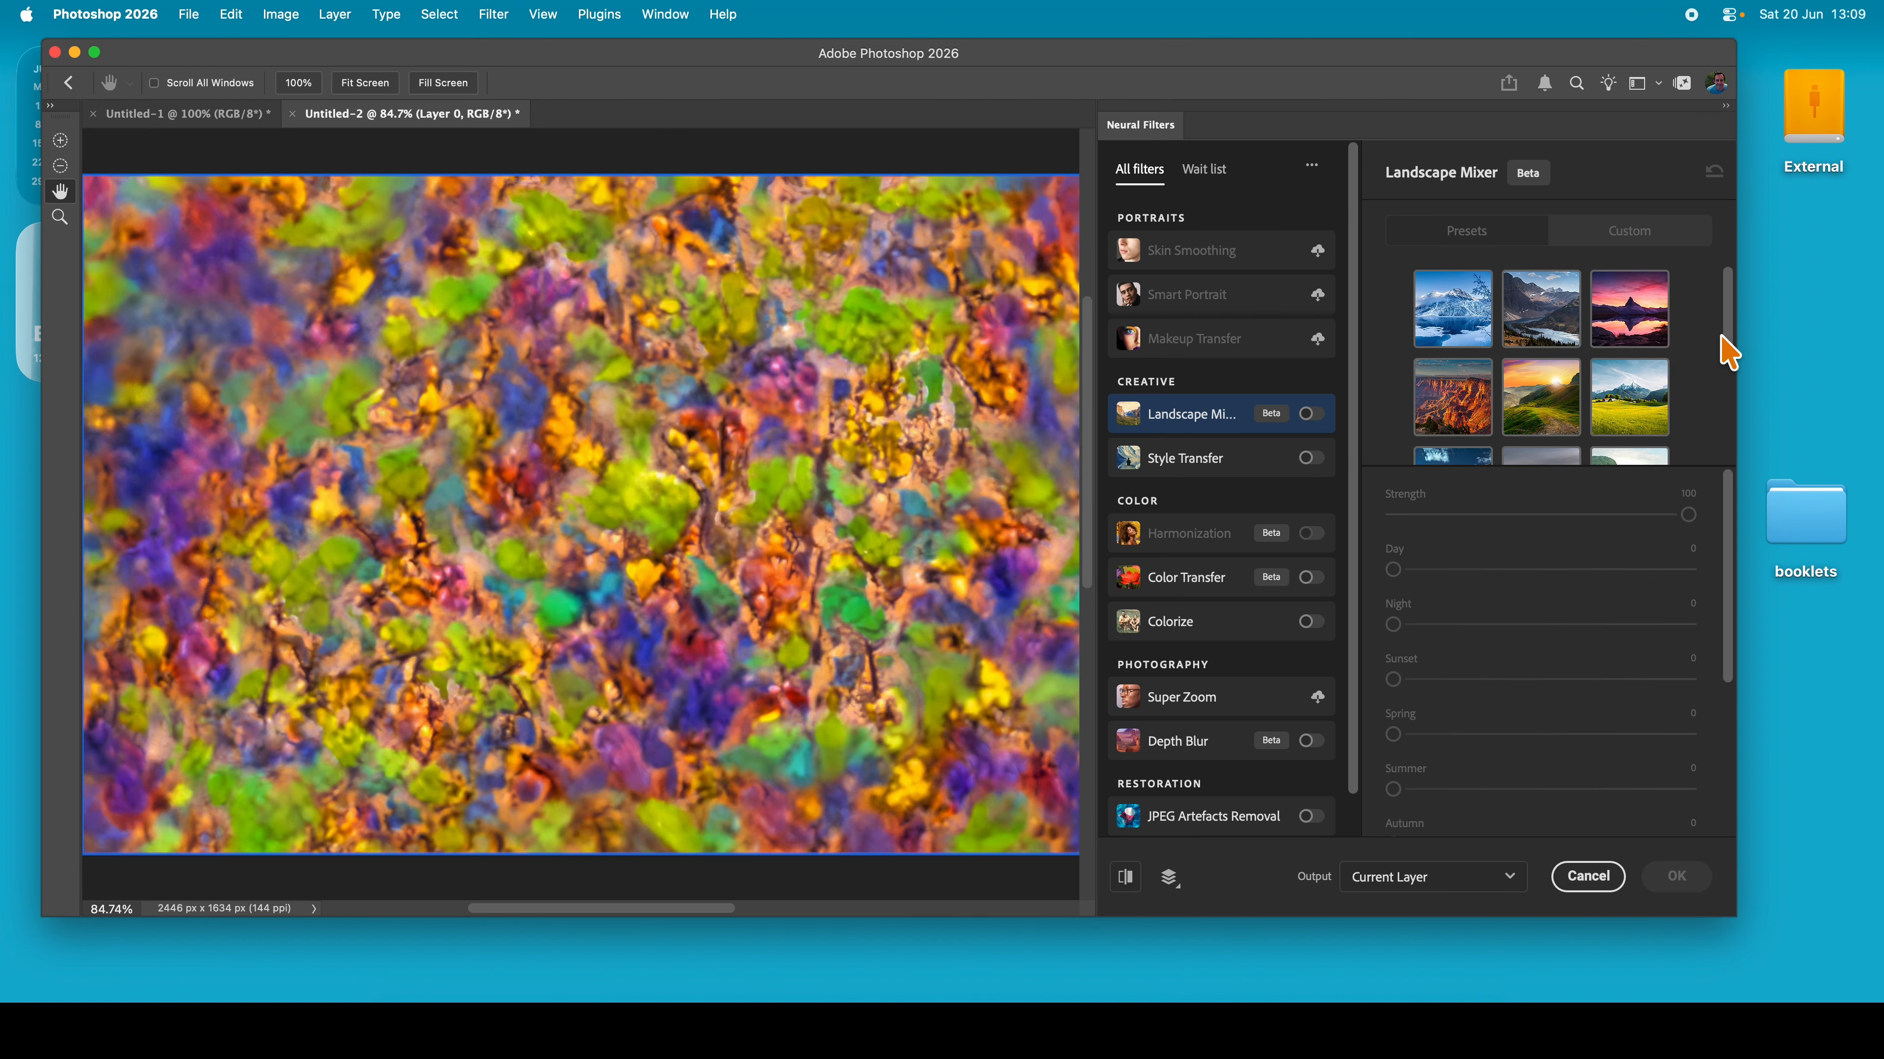
pyautogui.scroll(-3, 1602, 420)
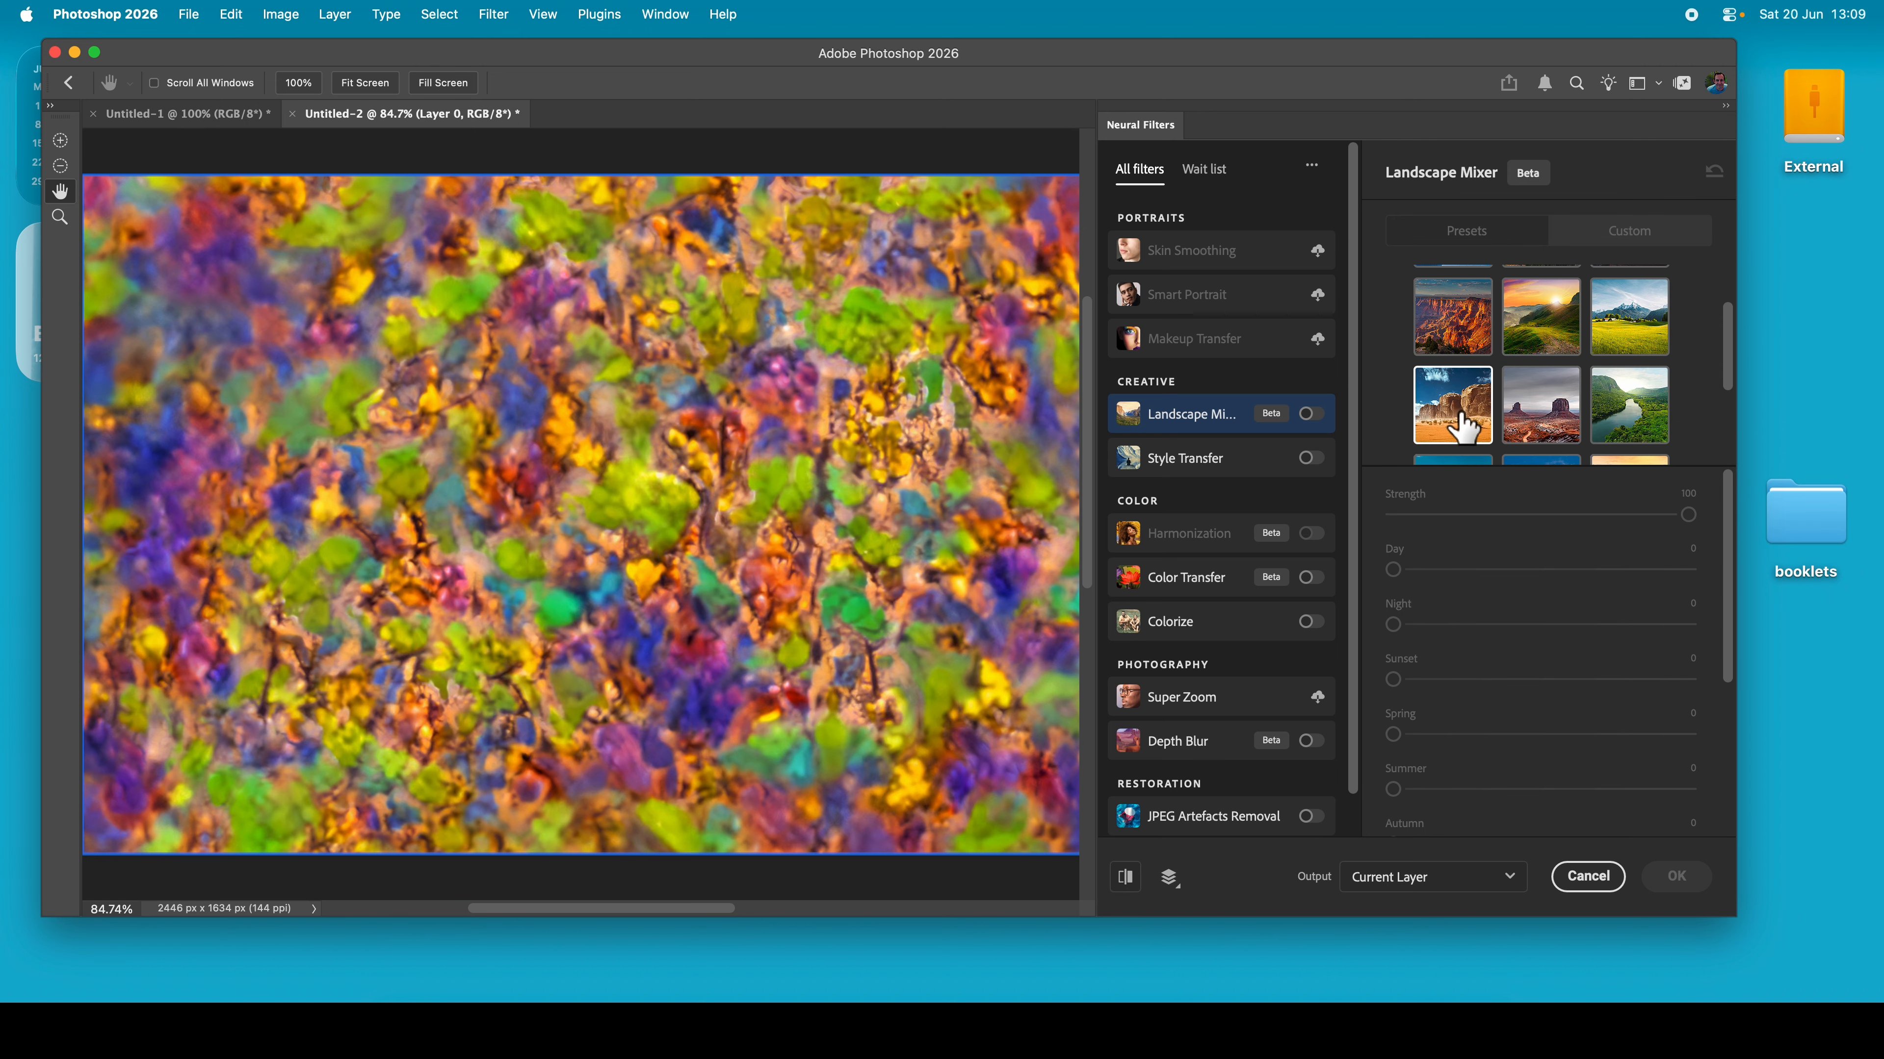
pyautogui.click(1462, 426)
pyautogui.scroll(-3, 1528, 453)
pyautogui.click(1434, 375)
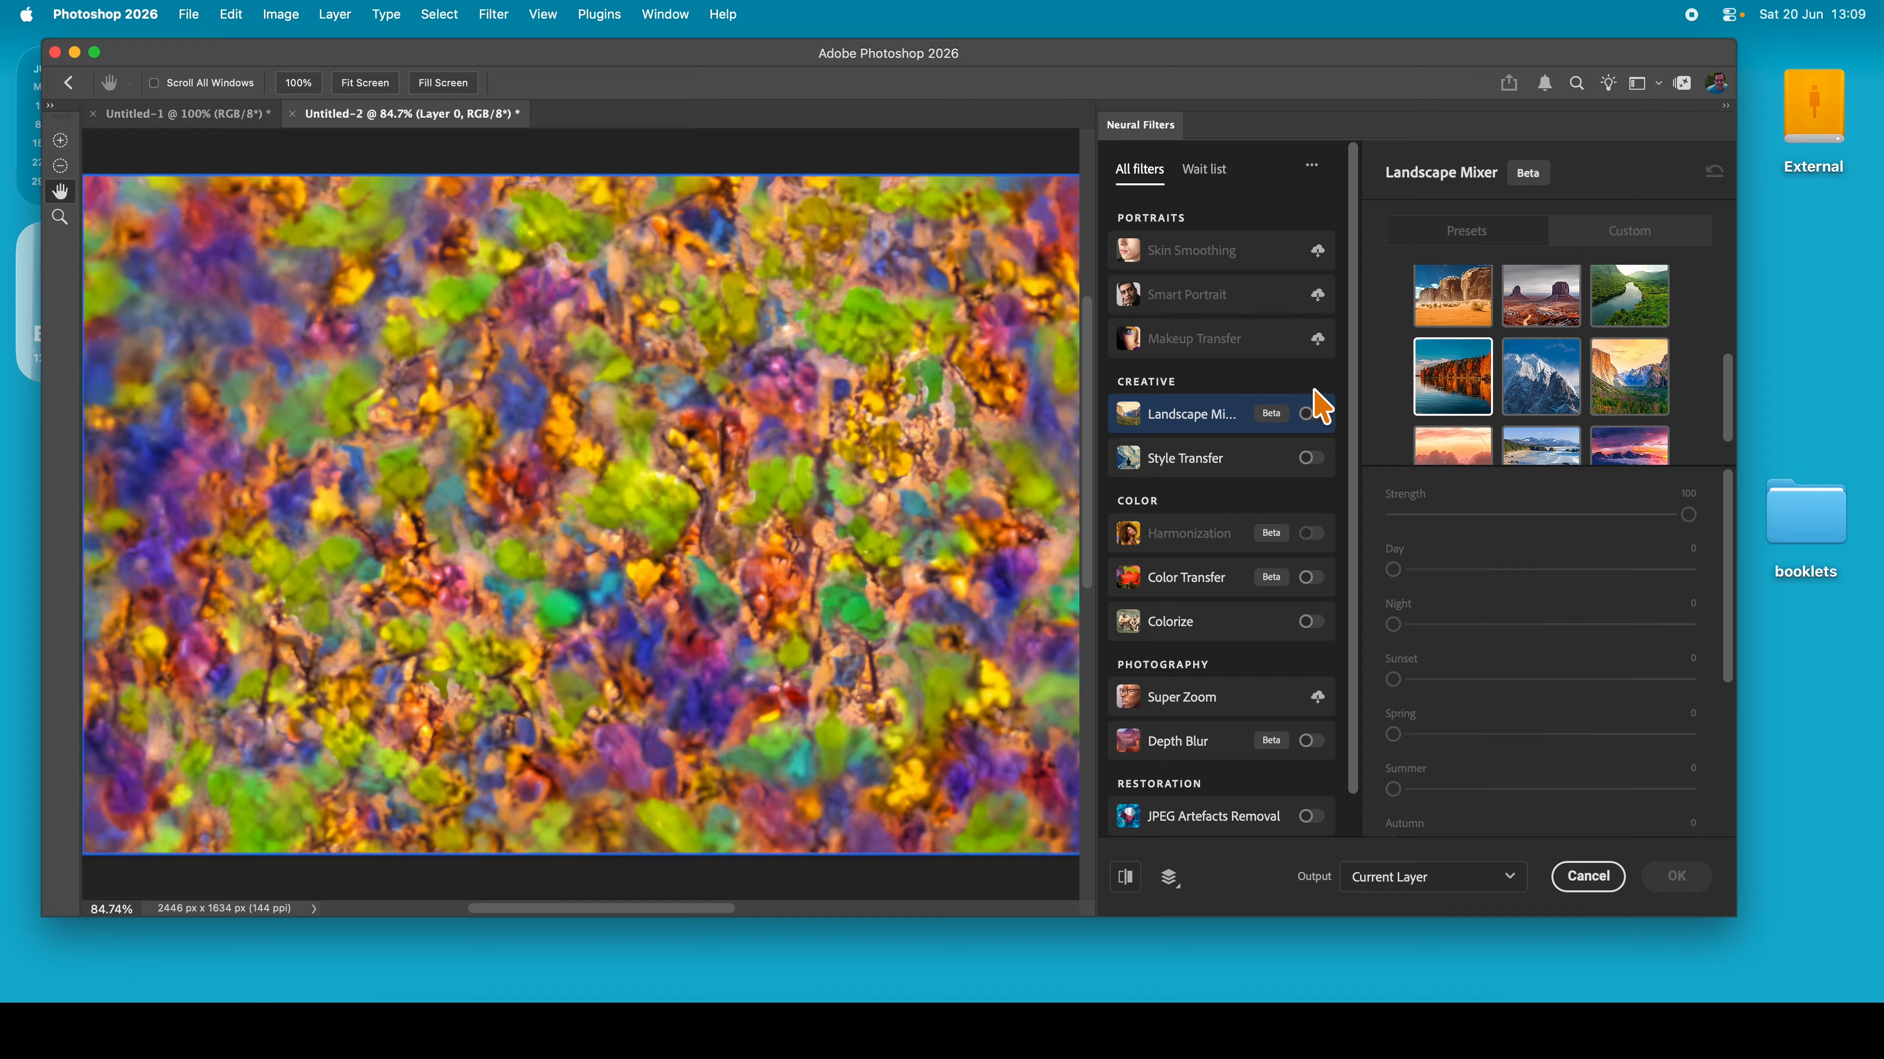
pyautogui.click(1311, 413)
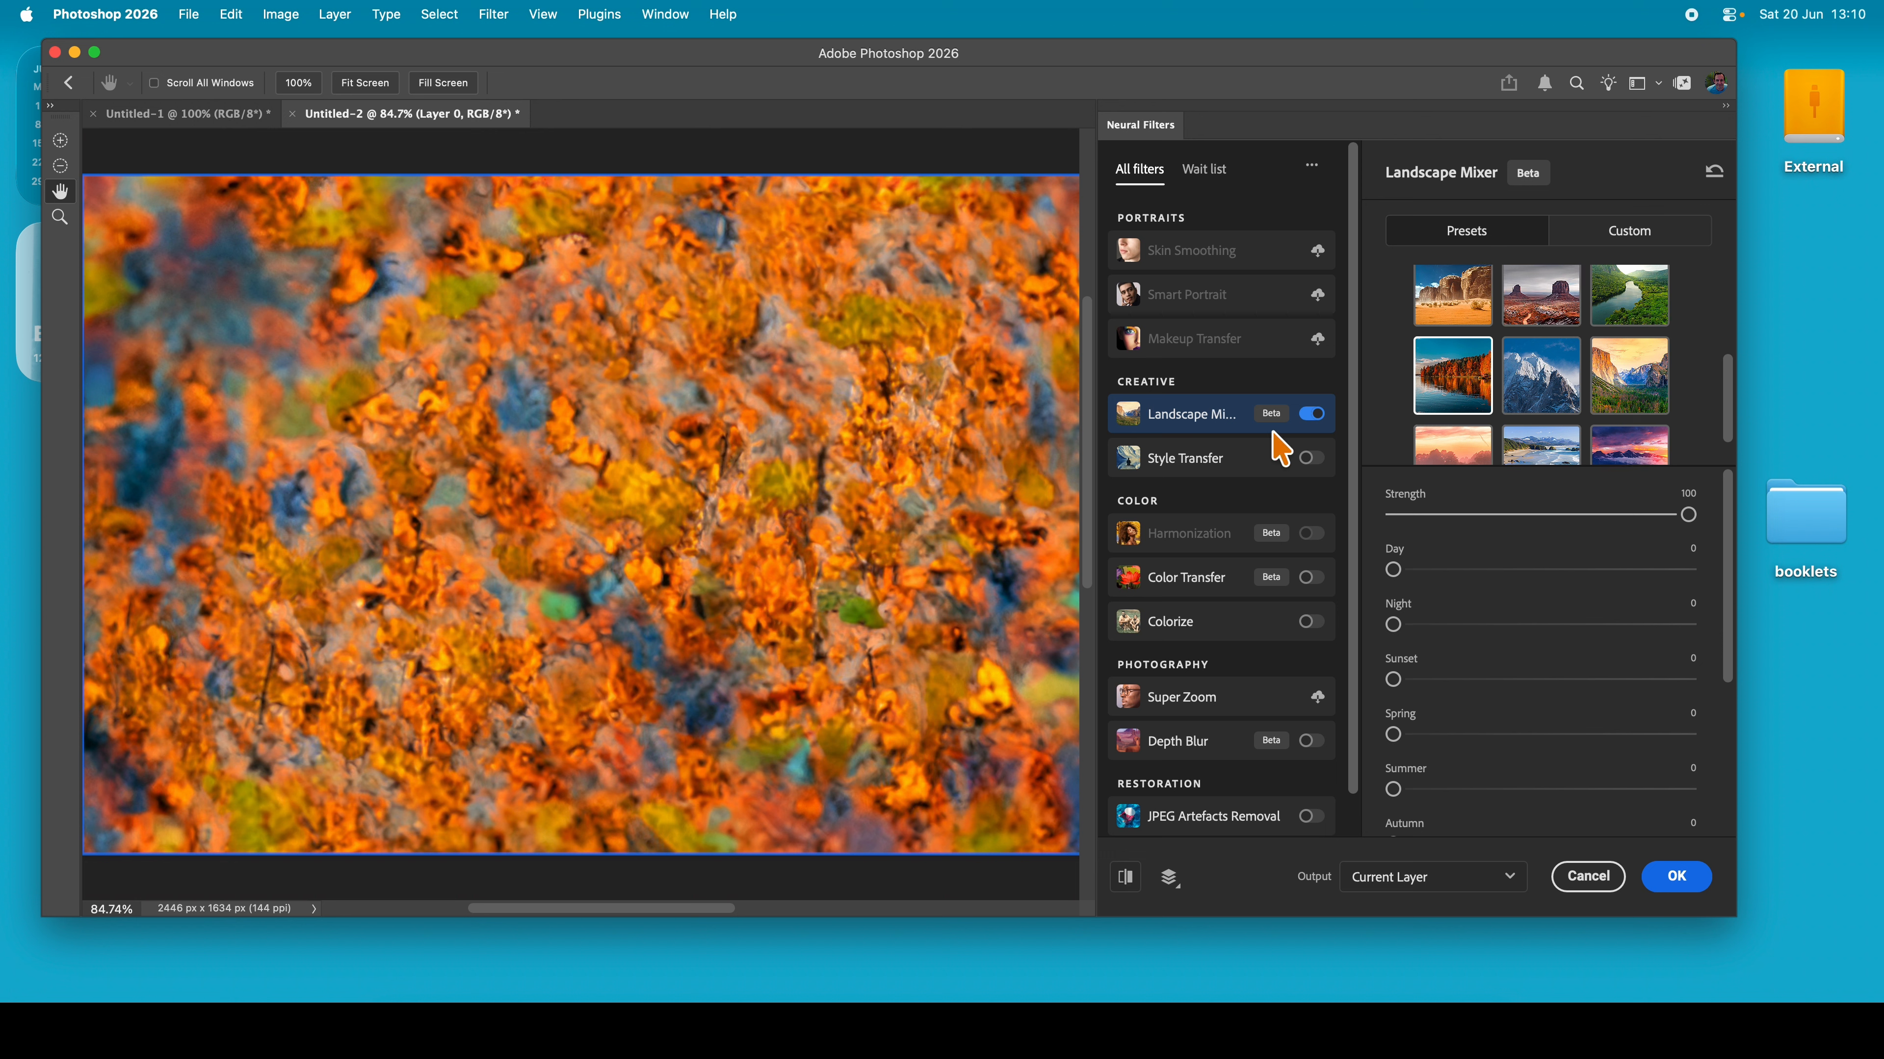
# Switch Landscape Mixer to the pink-purple sunset preset at the end of the presets and apply it to the current layer
pyautogui.scroll(-2, 1483, 356)
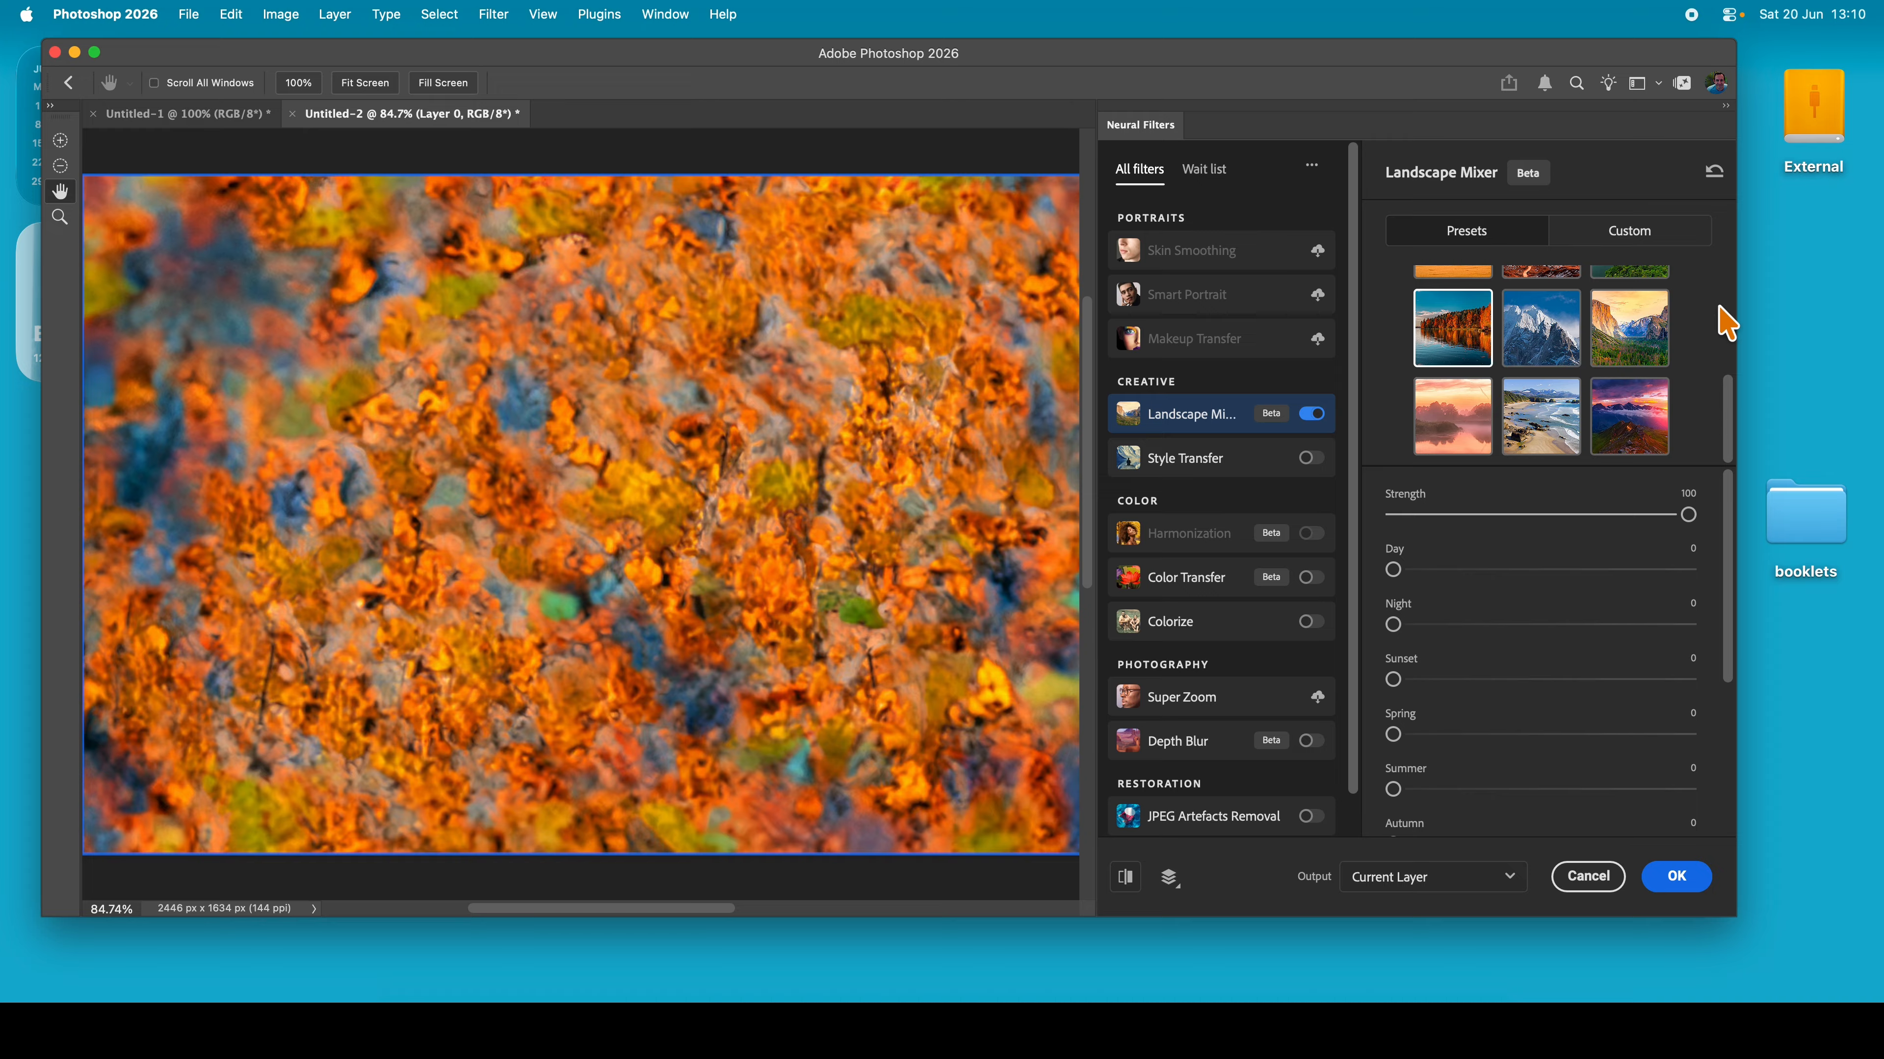
pyautogui.click(1651, 414)
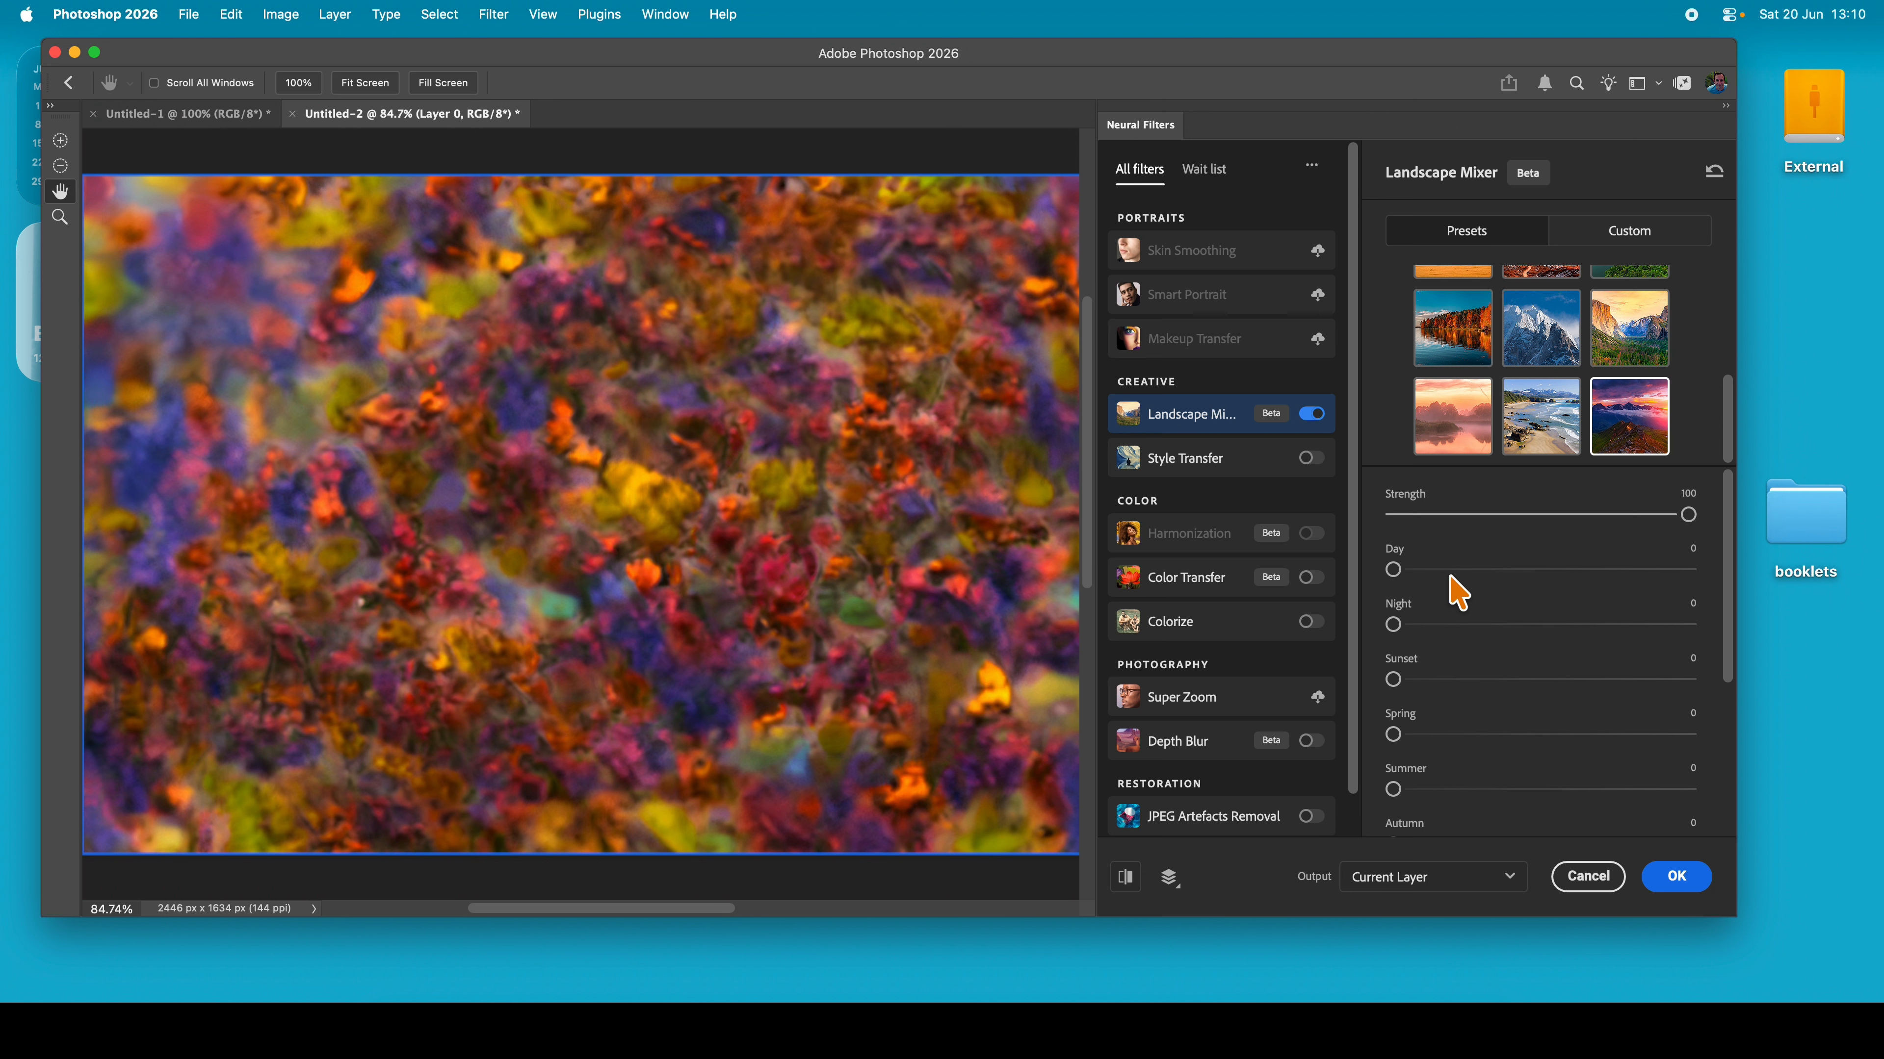
pyautogui.click(1647, 239)
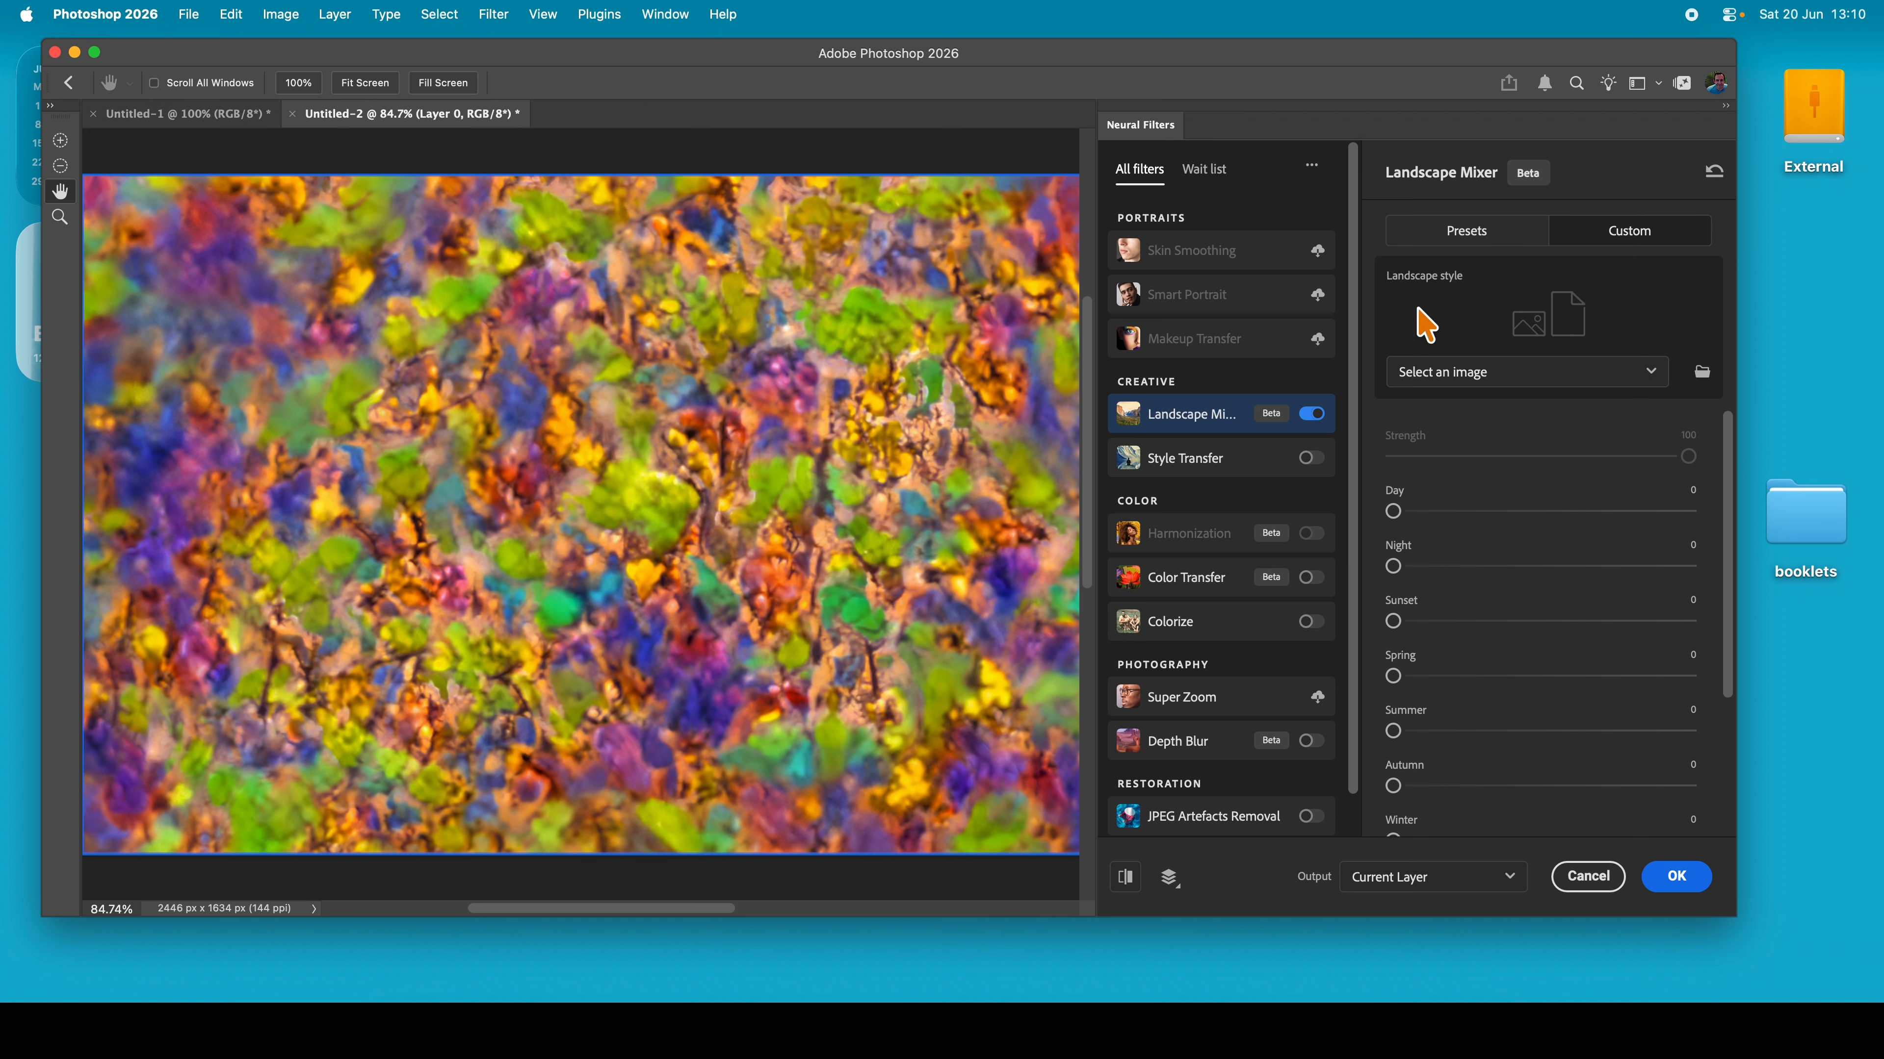
pyautogui.click(1520, 386)
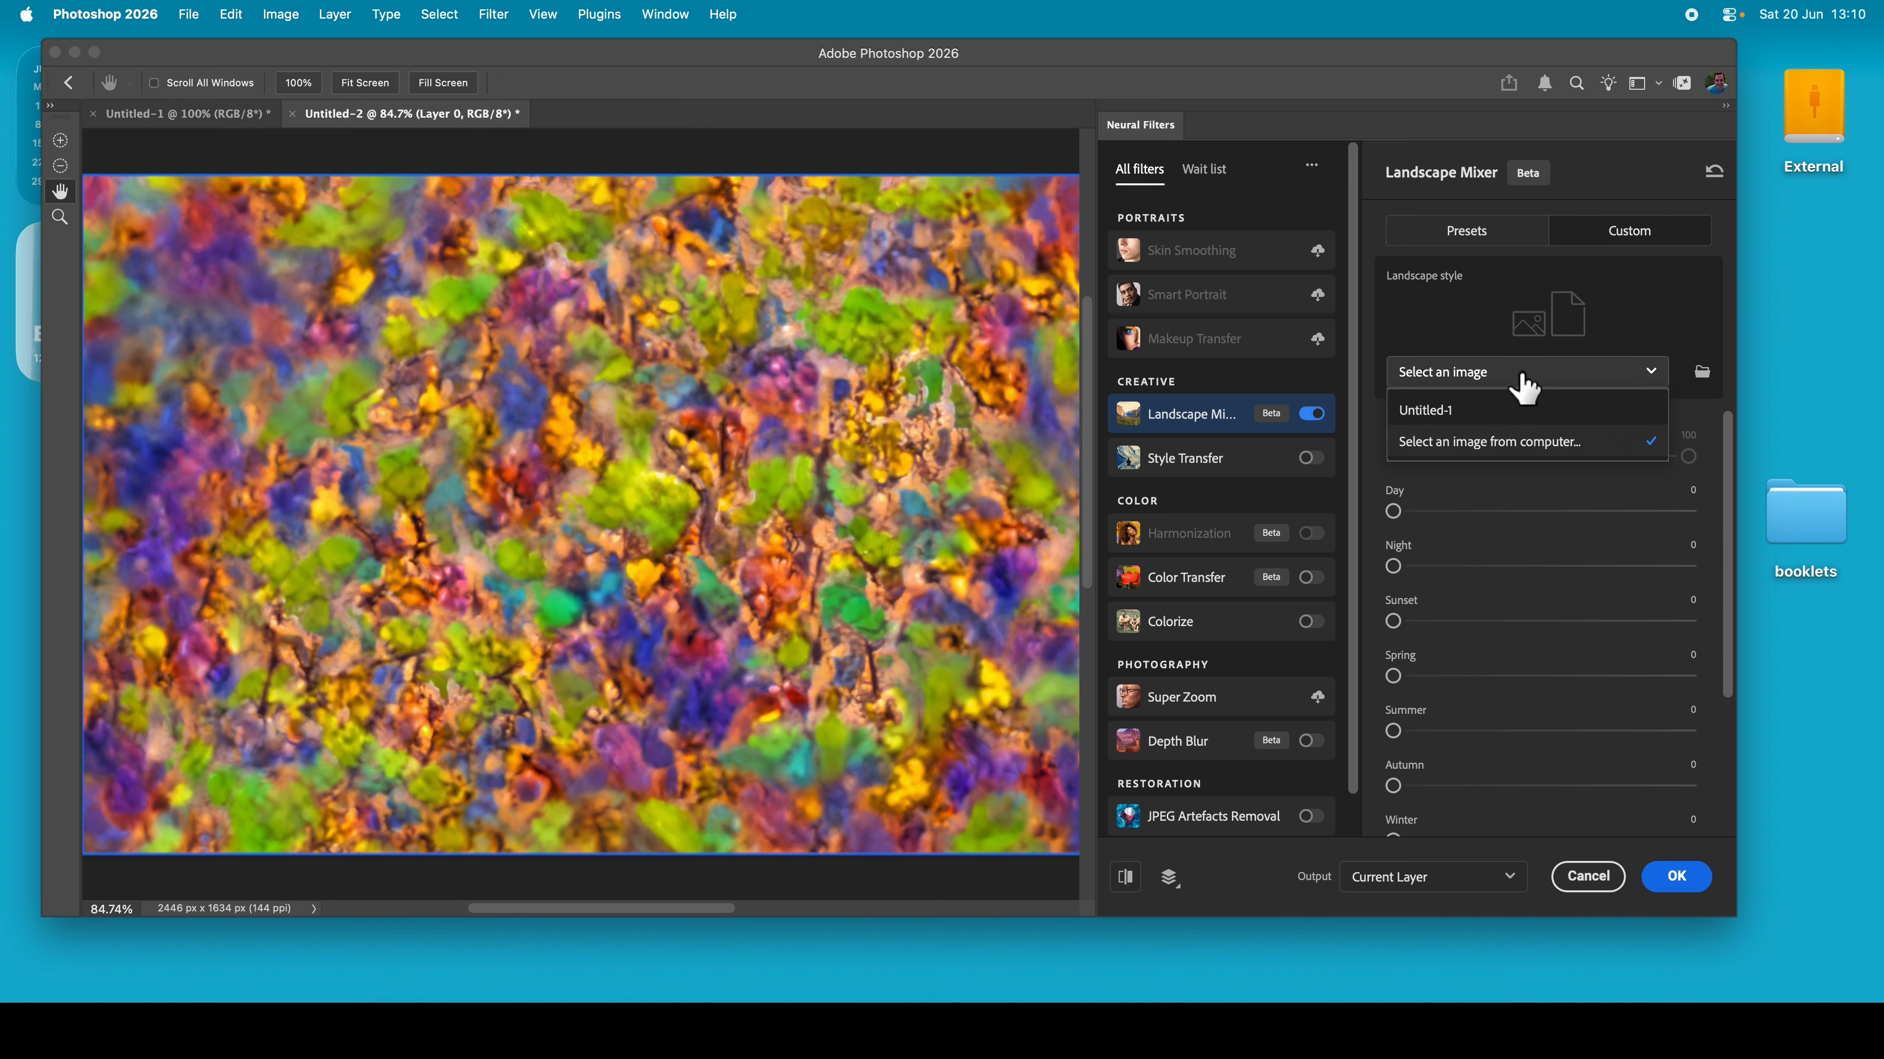
pyautogui.click(1526, 336)
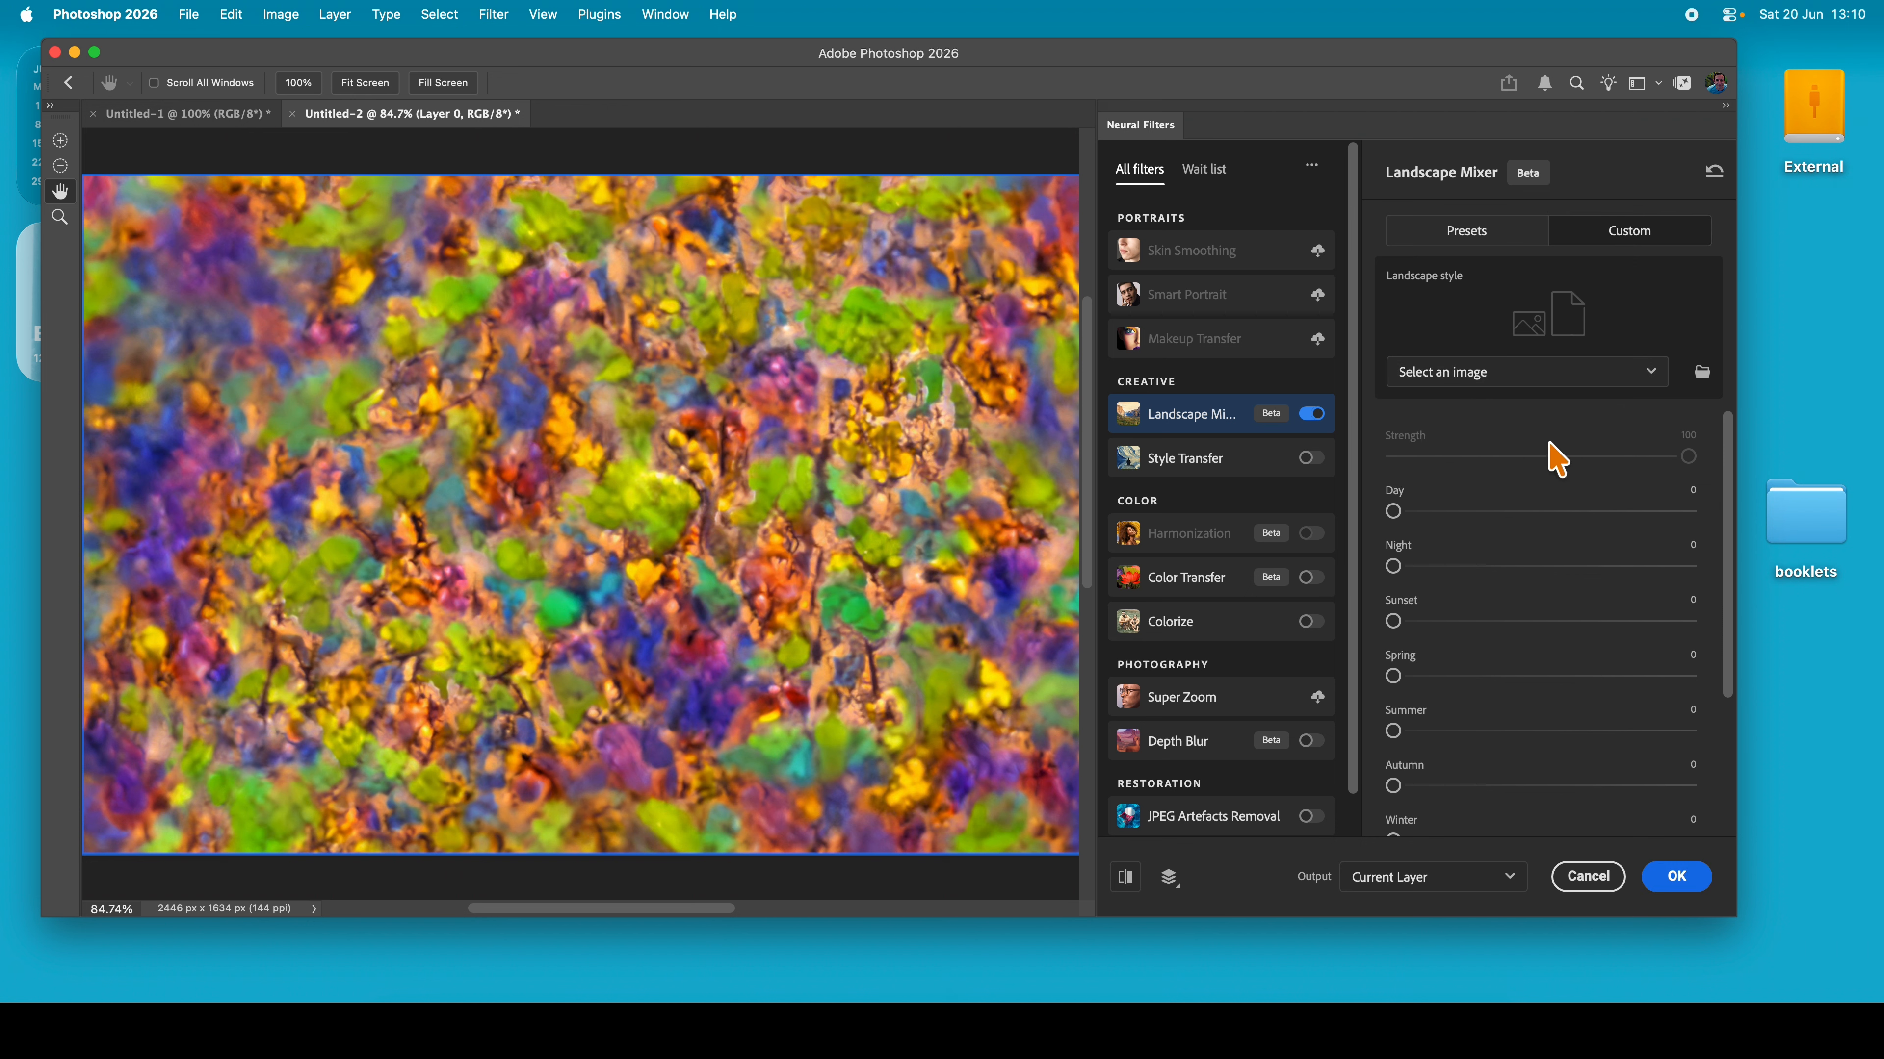
pyautogui.click(1455, 236)
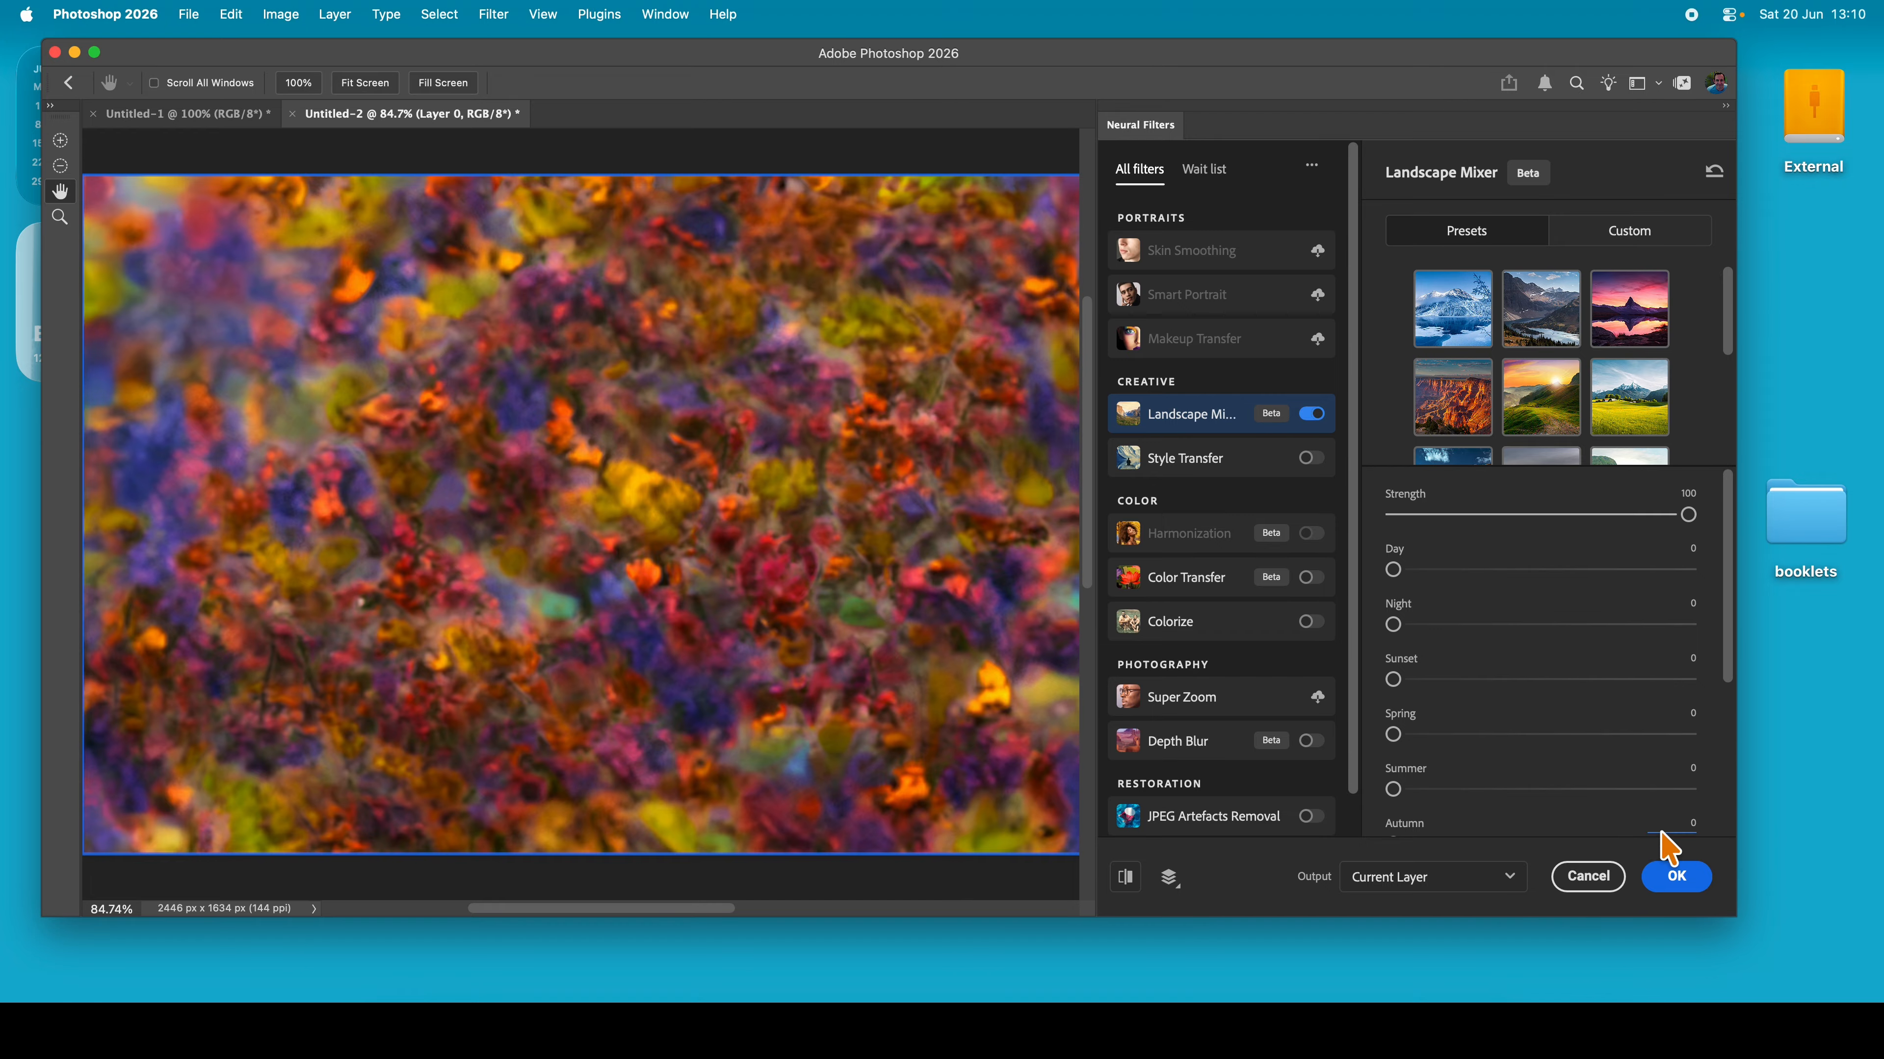
pyautogui.click(1678, 877)
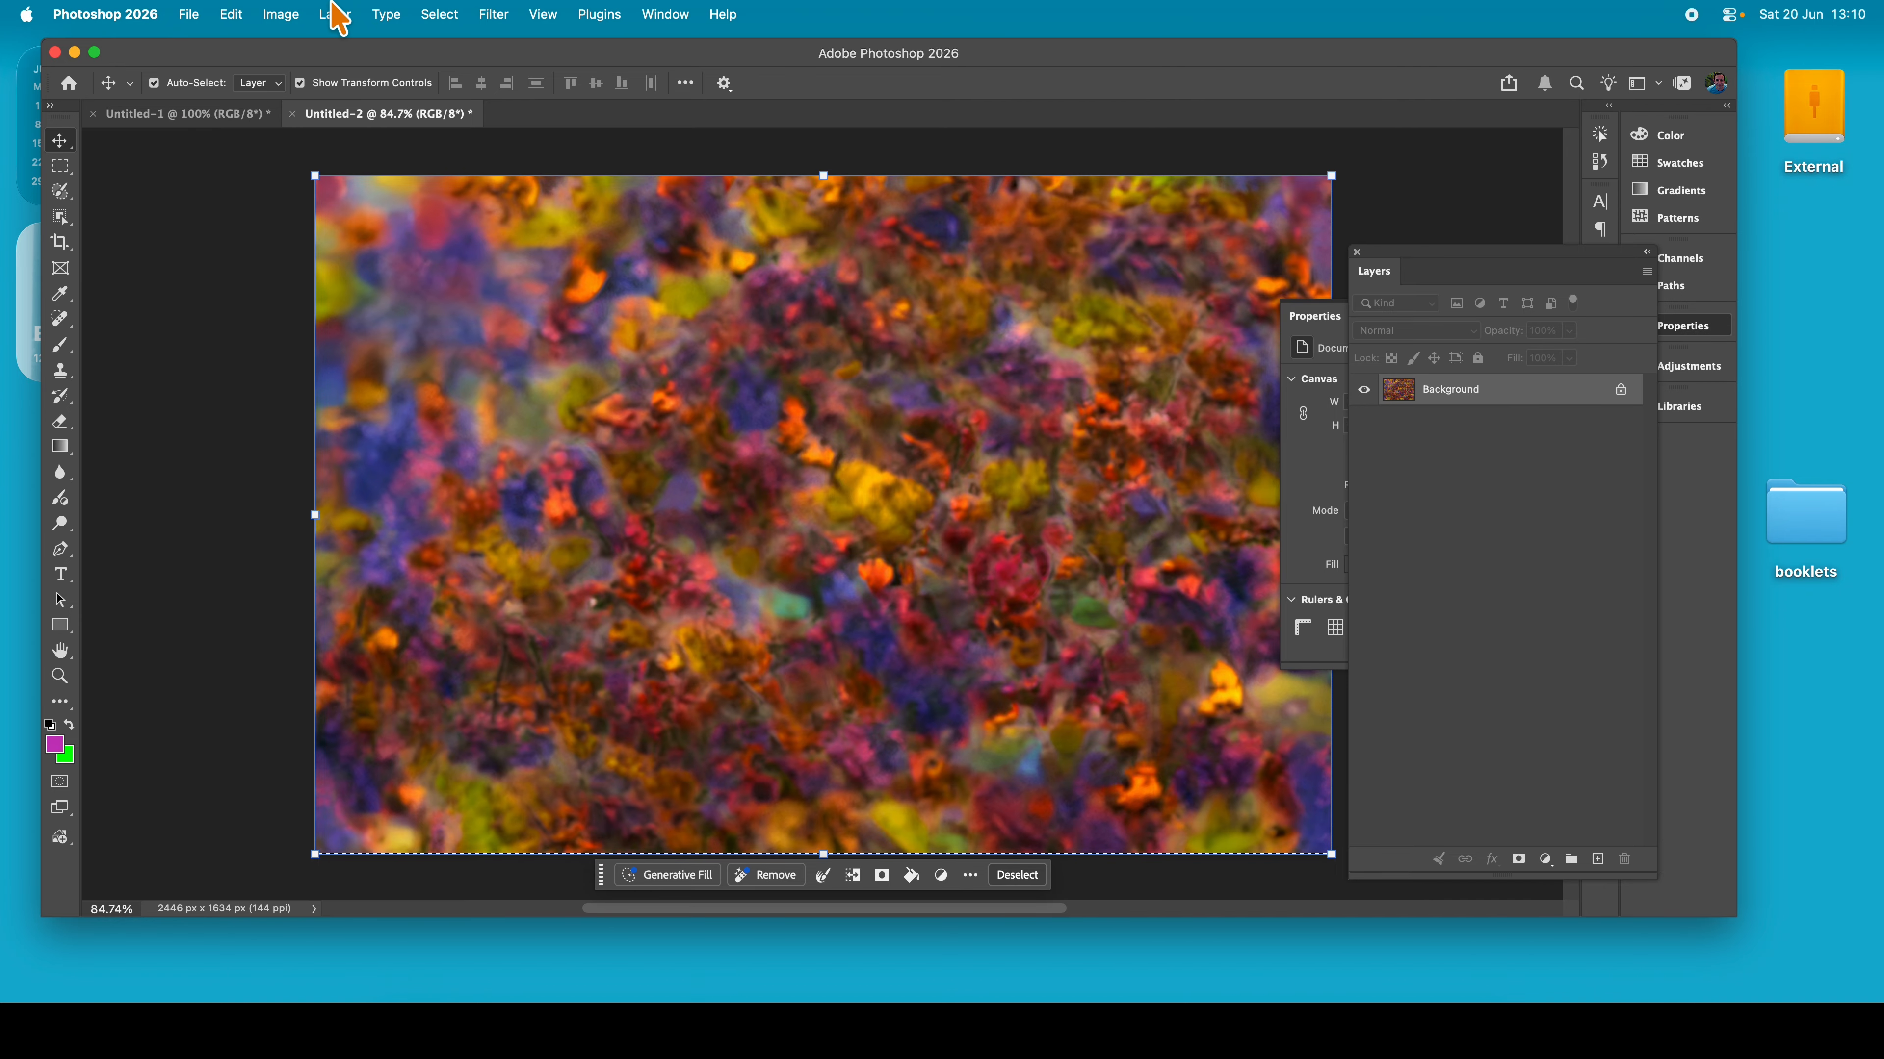
# Apply Auto Tone to the Background layer and warp the texture into swirling streaks with the Liquify filter
pyautogui.click(286, 15)
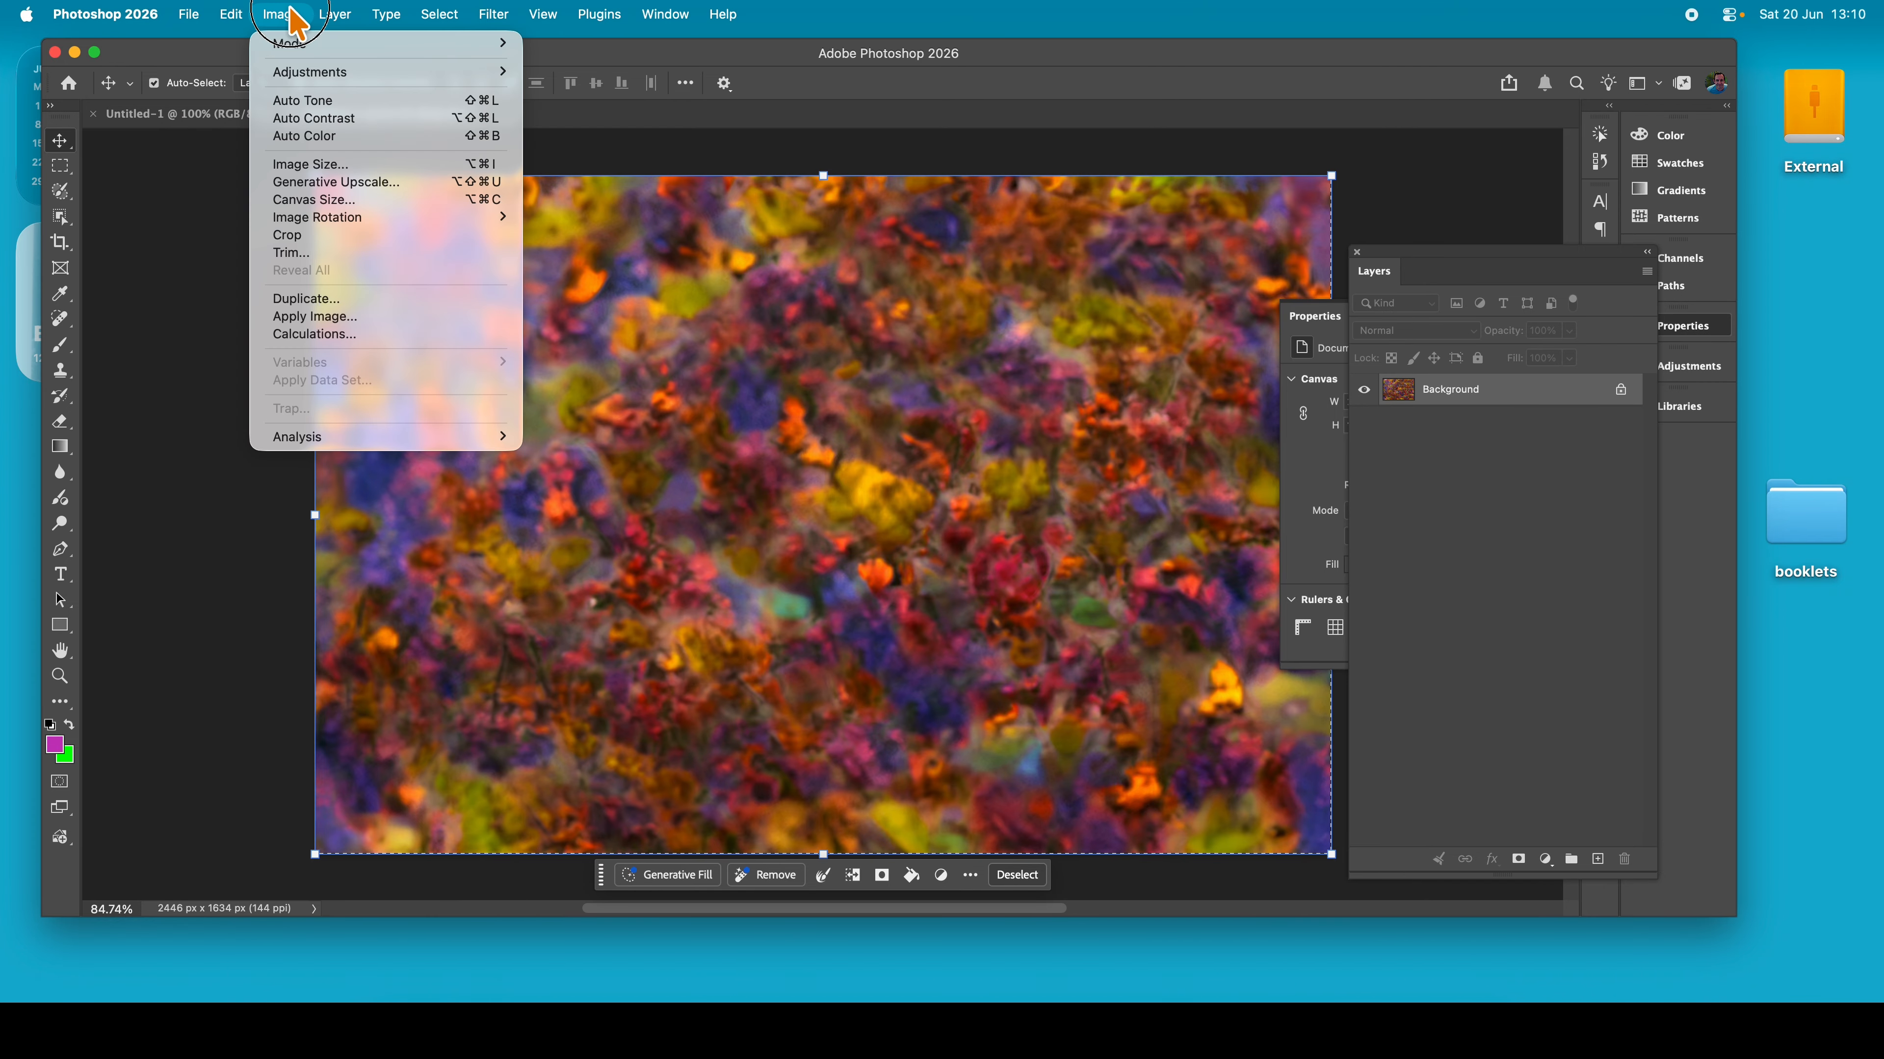
pyautogui.click(316, 104)
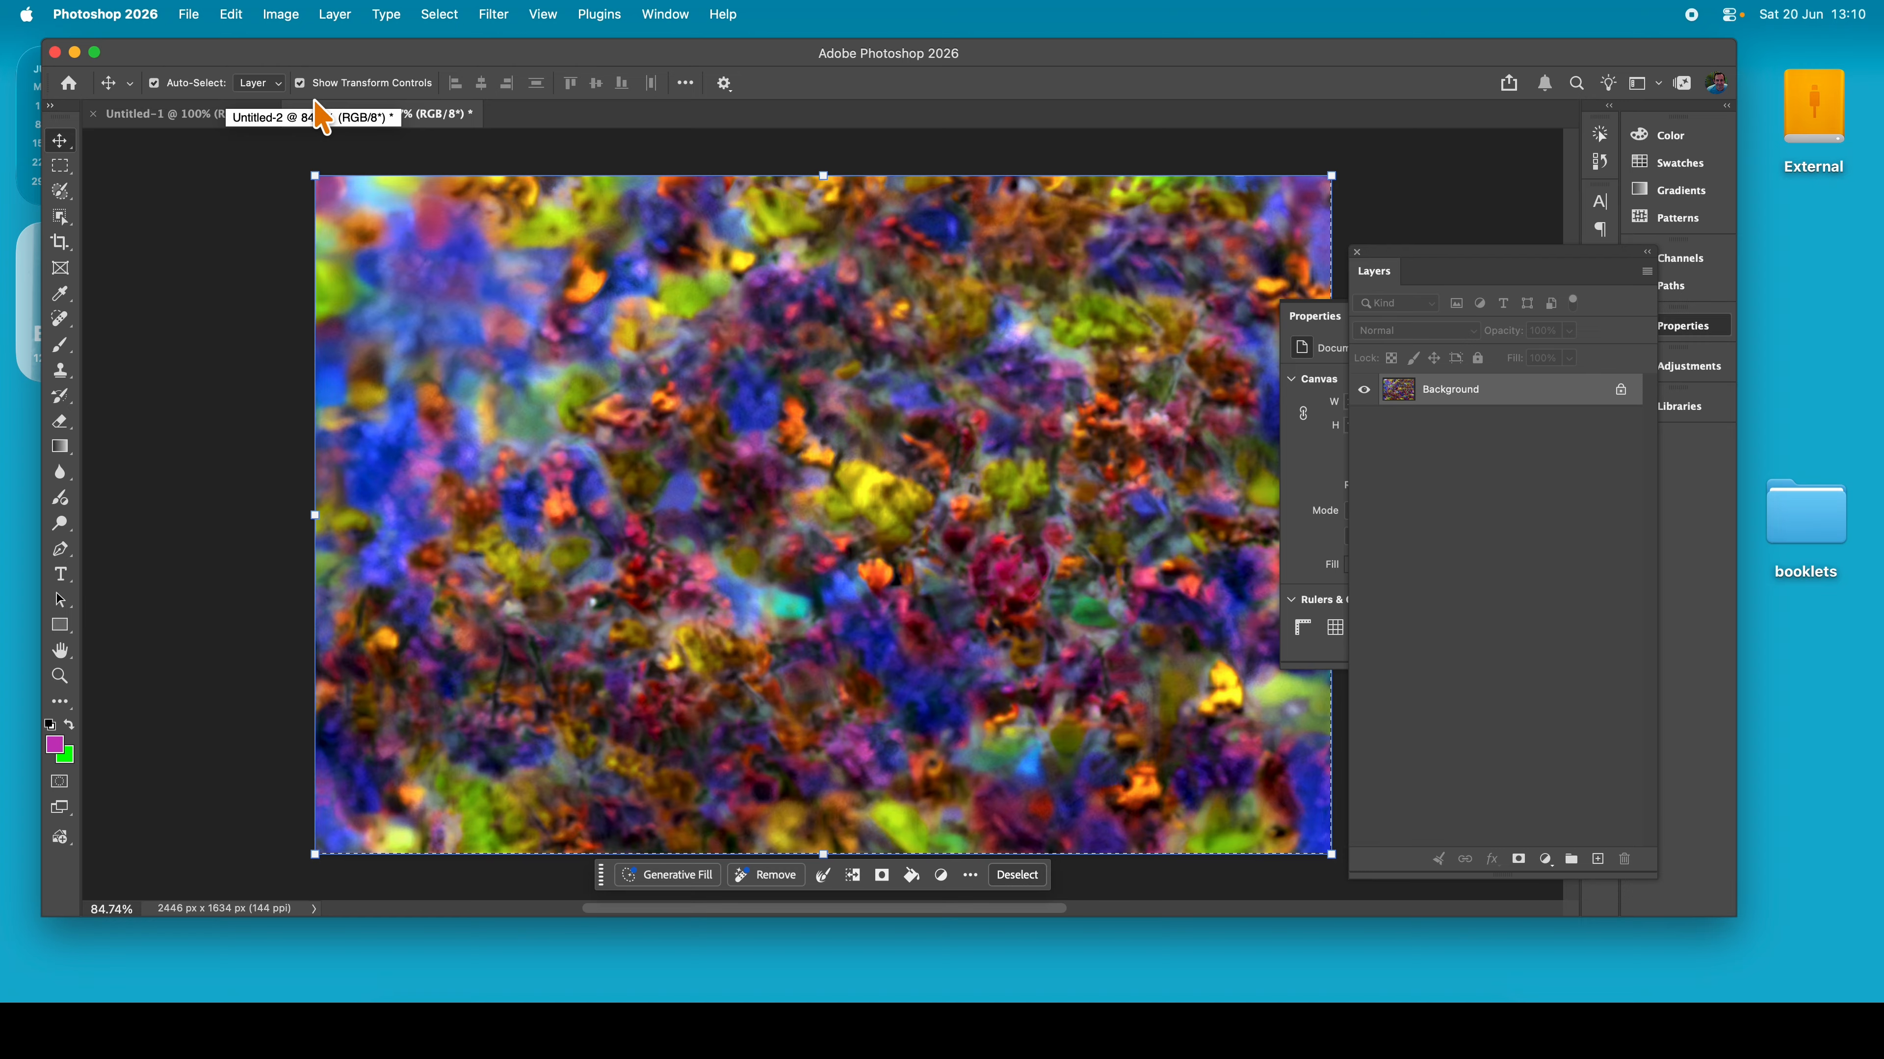
pyautogui.click(493, 15)
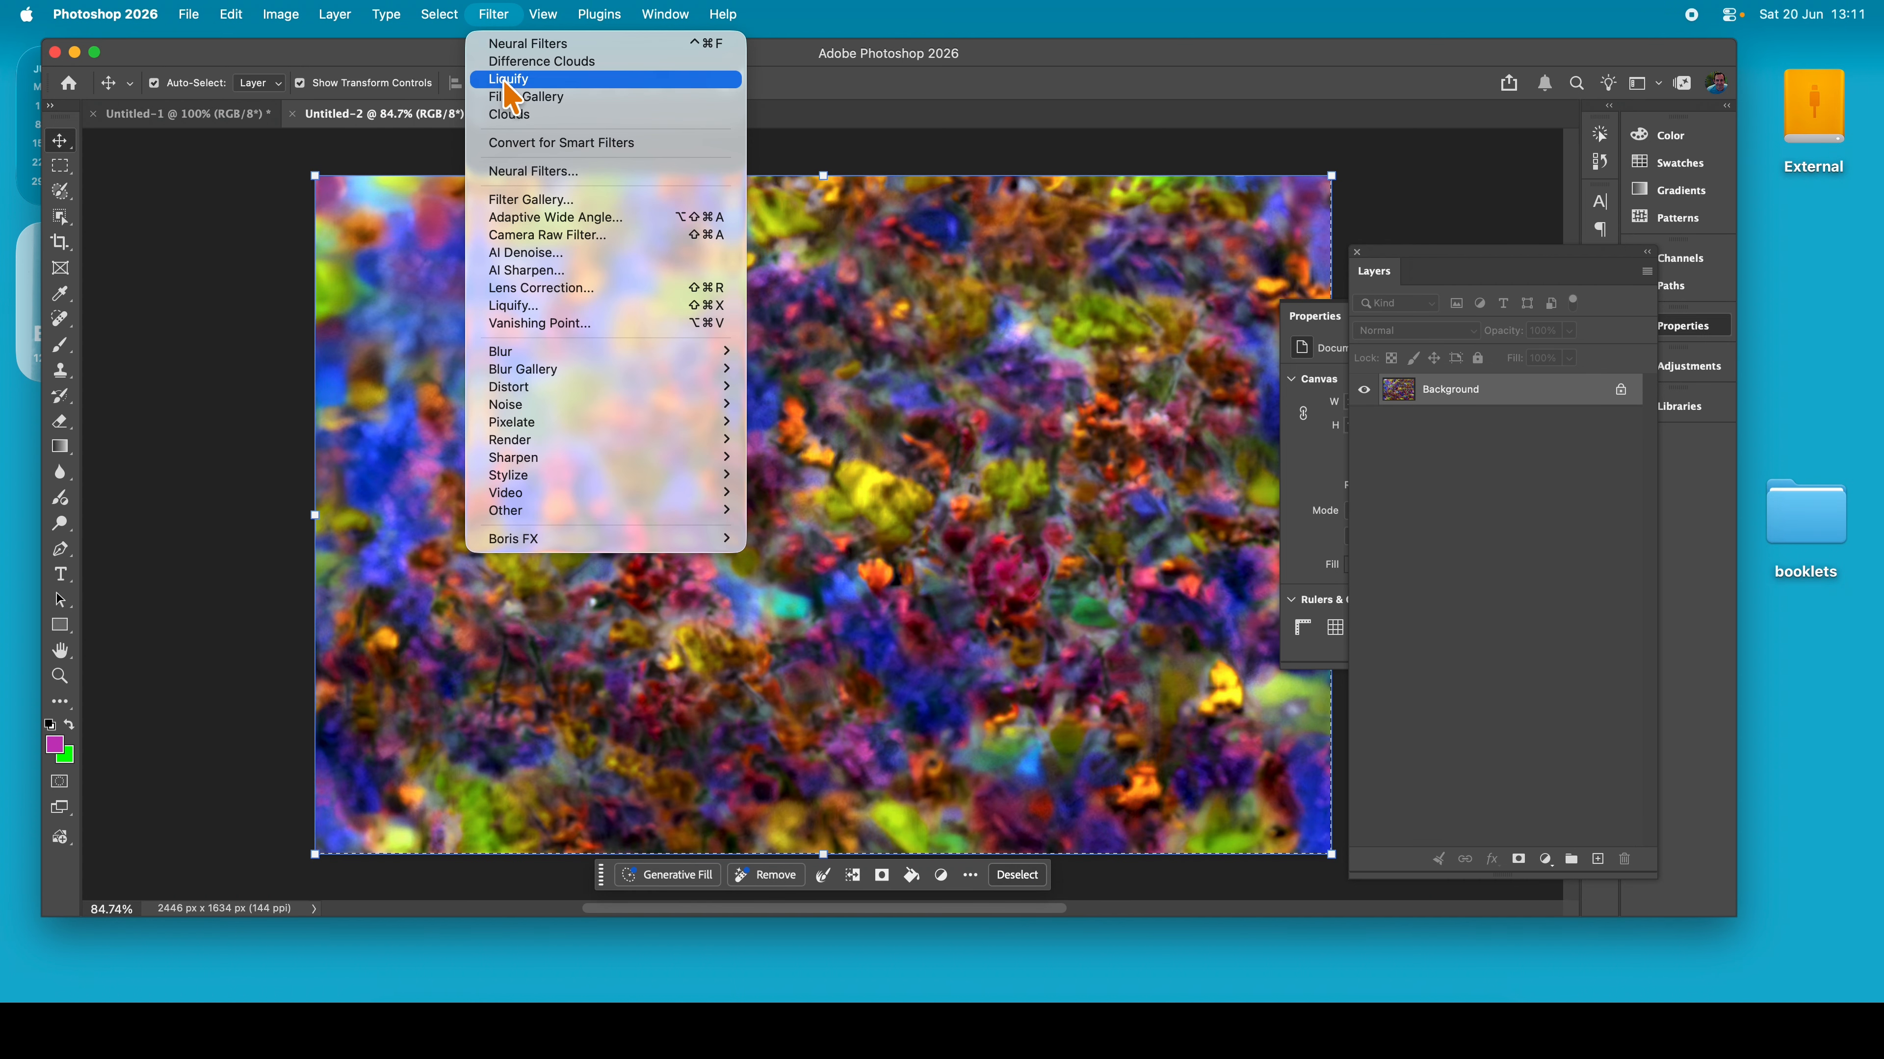
pyautogui.click(507, 80)
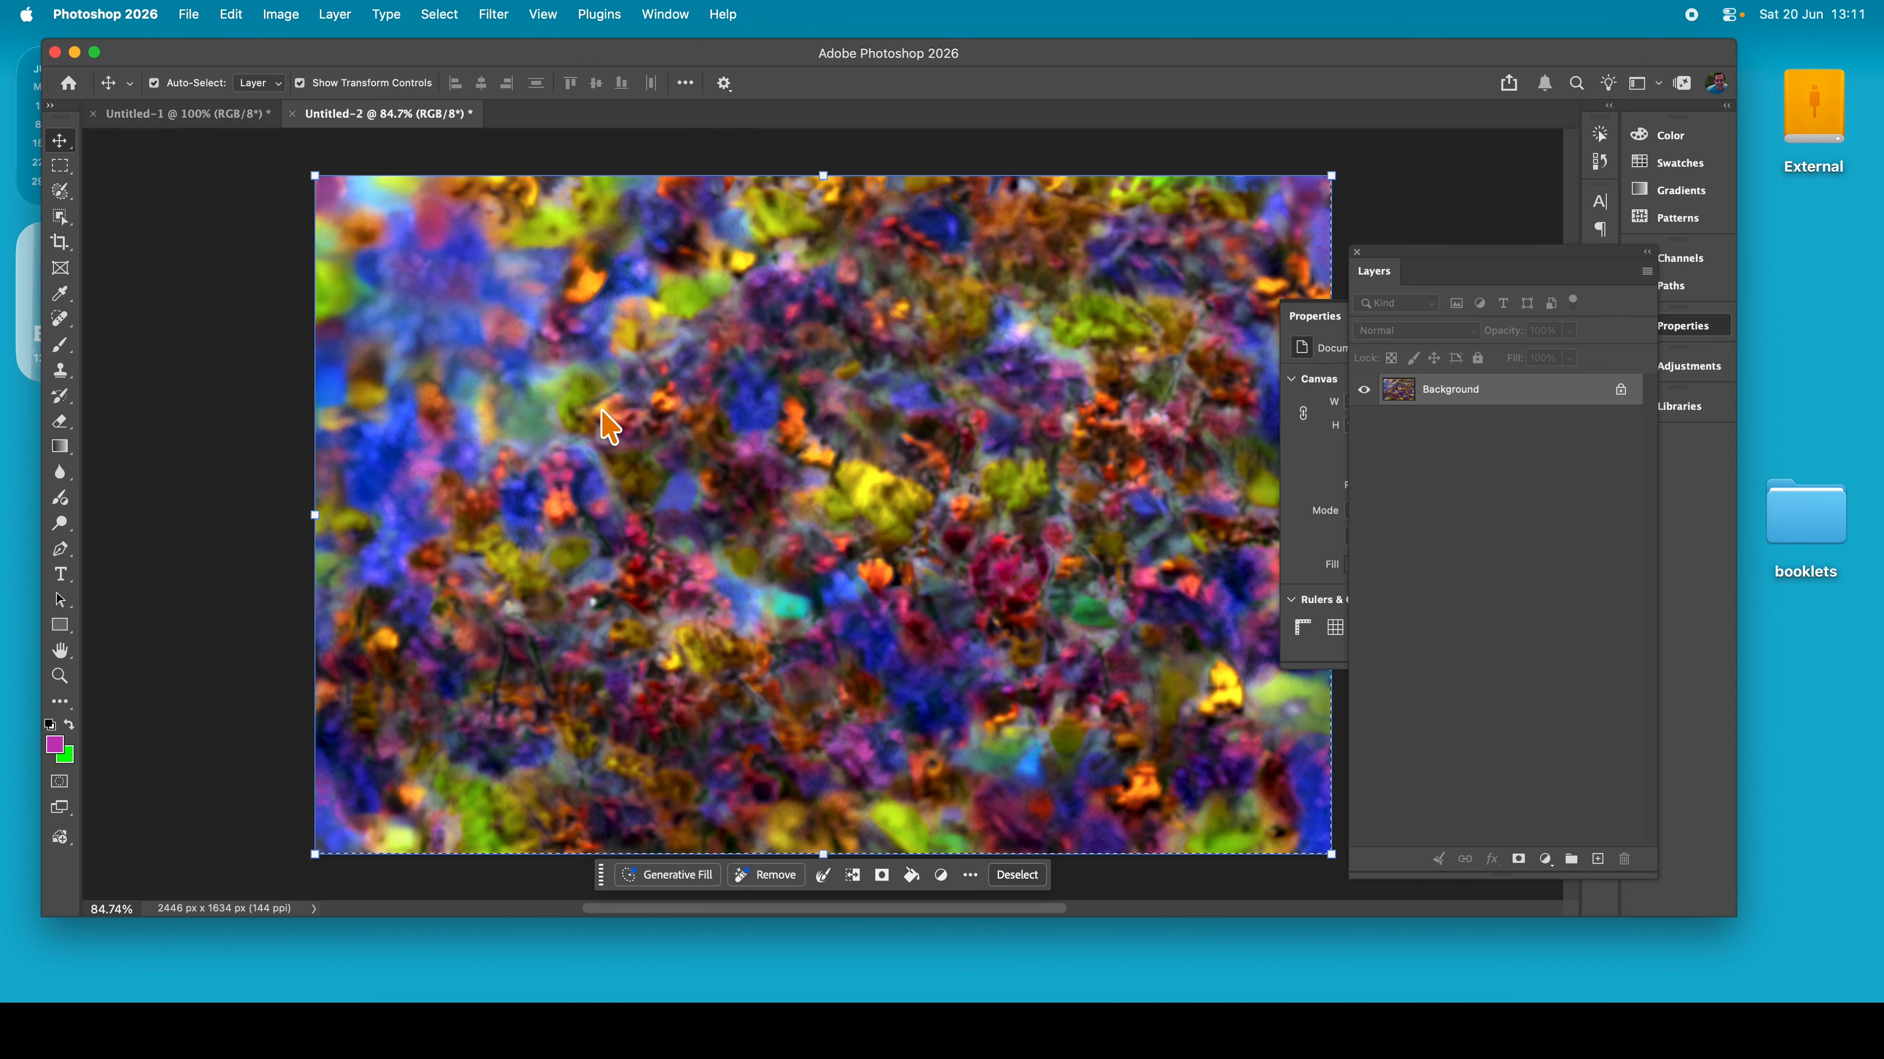
pyautogui.moveTo(525, 396)
pyautogui.mouseDown()
pyautogui.moveTo(566, 421)
pyautogui.moveTo(539, 365)
pyautogui.mouseUp()
pyautogui.press('super+z')
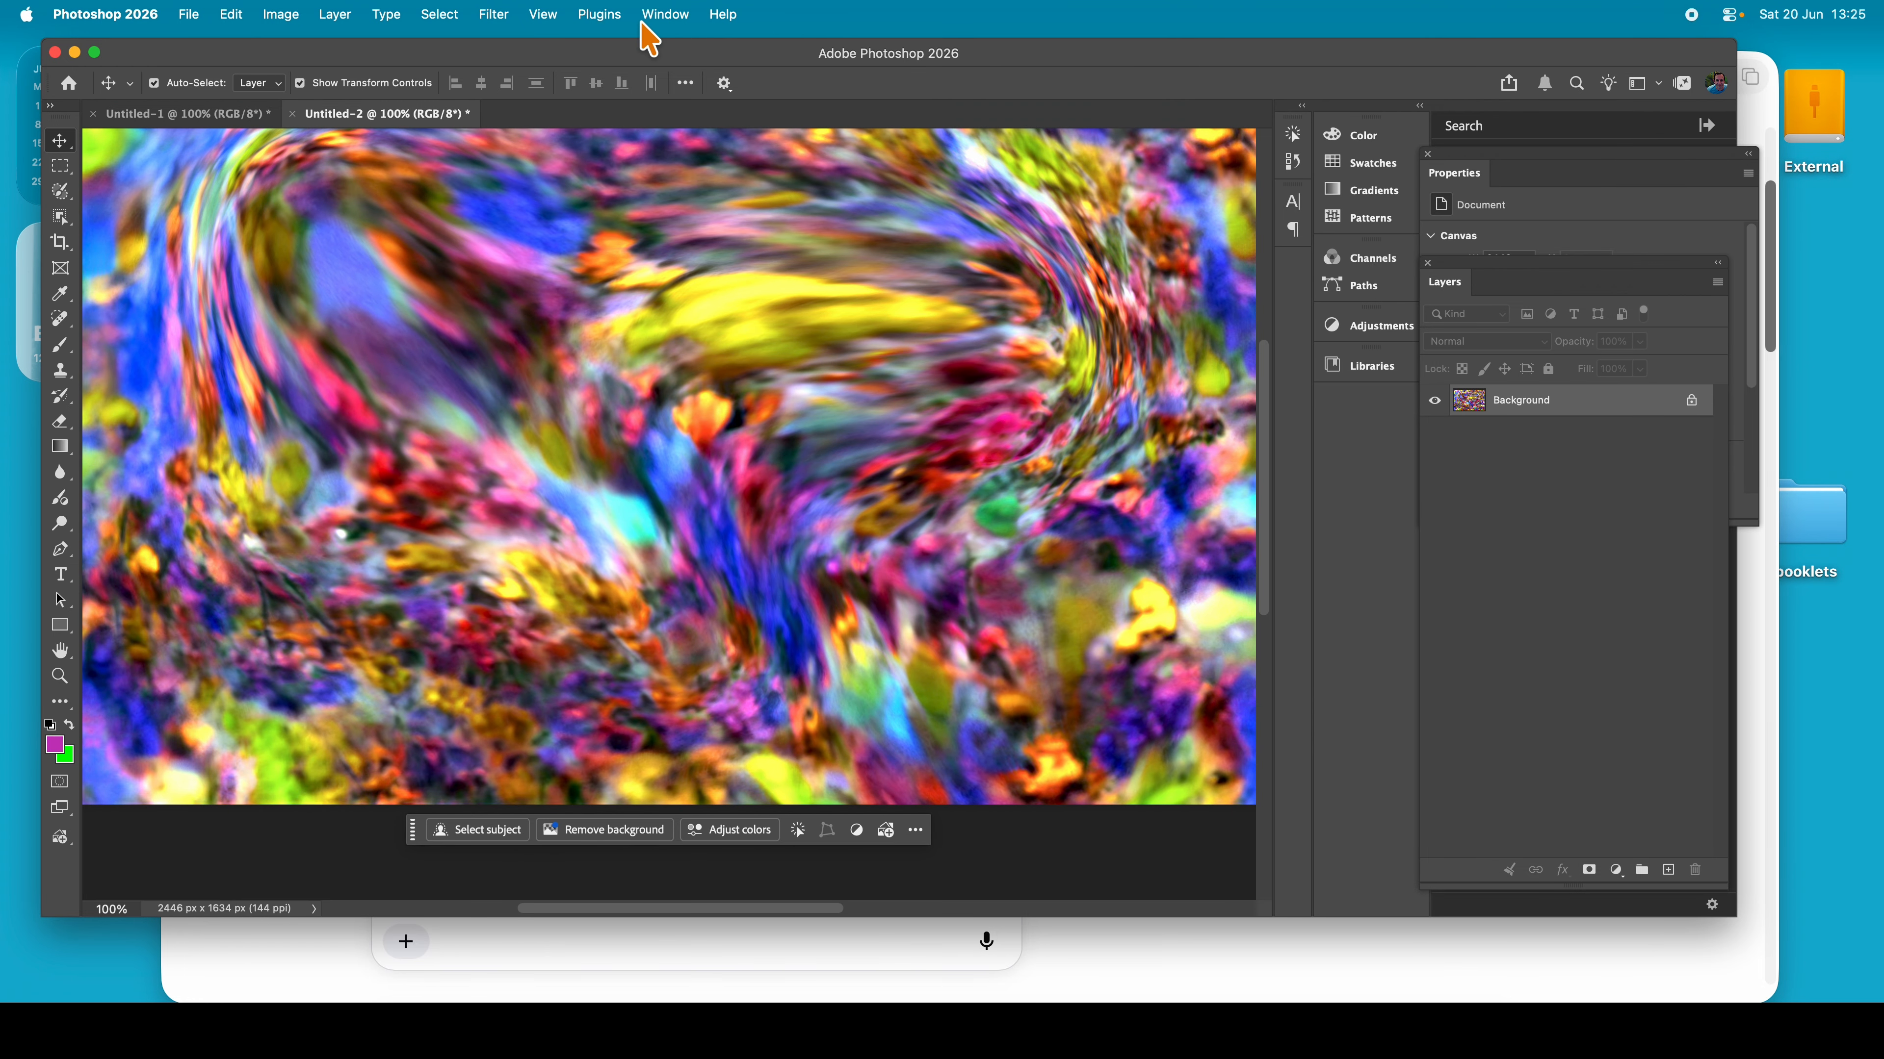
# Place the free Adobe Stock photo of the dancing man with a visor from the People category into the document
pyautogui.click(190, 15)
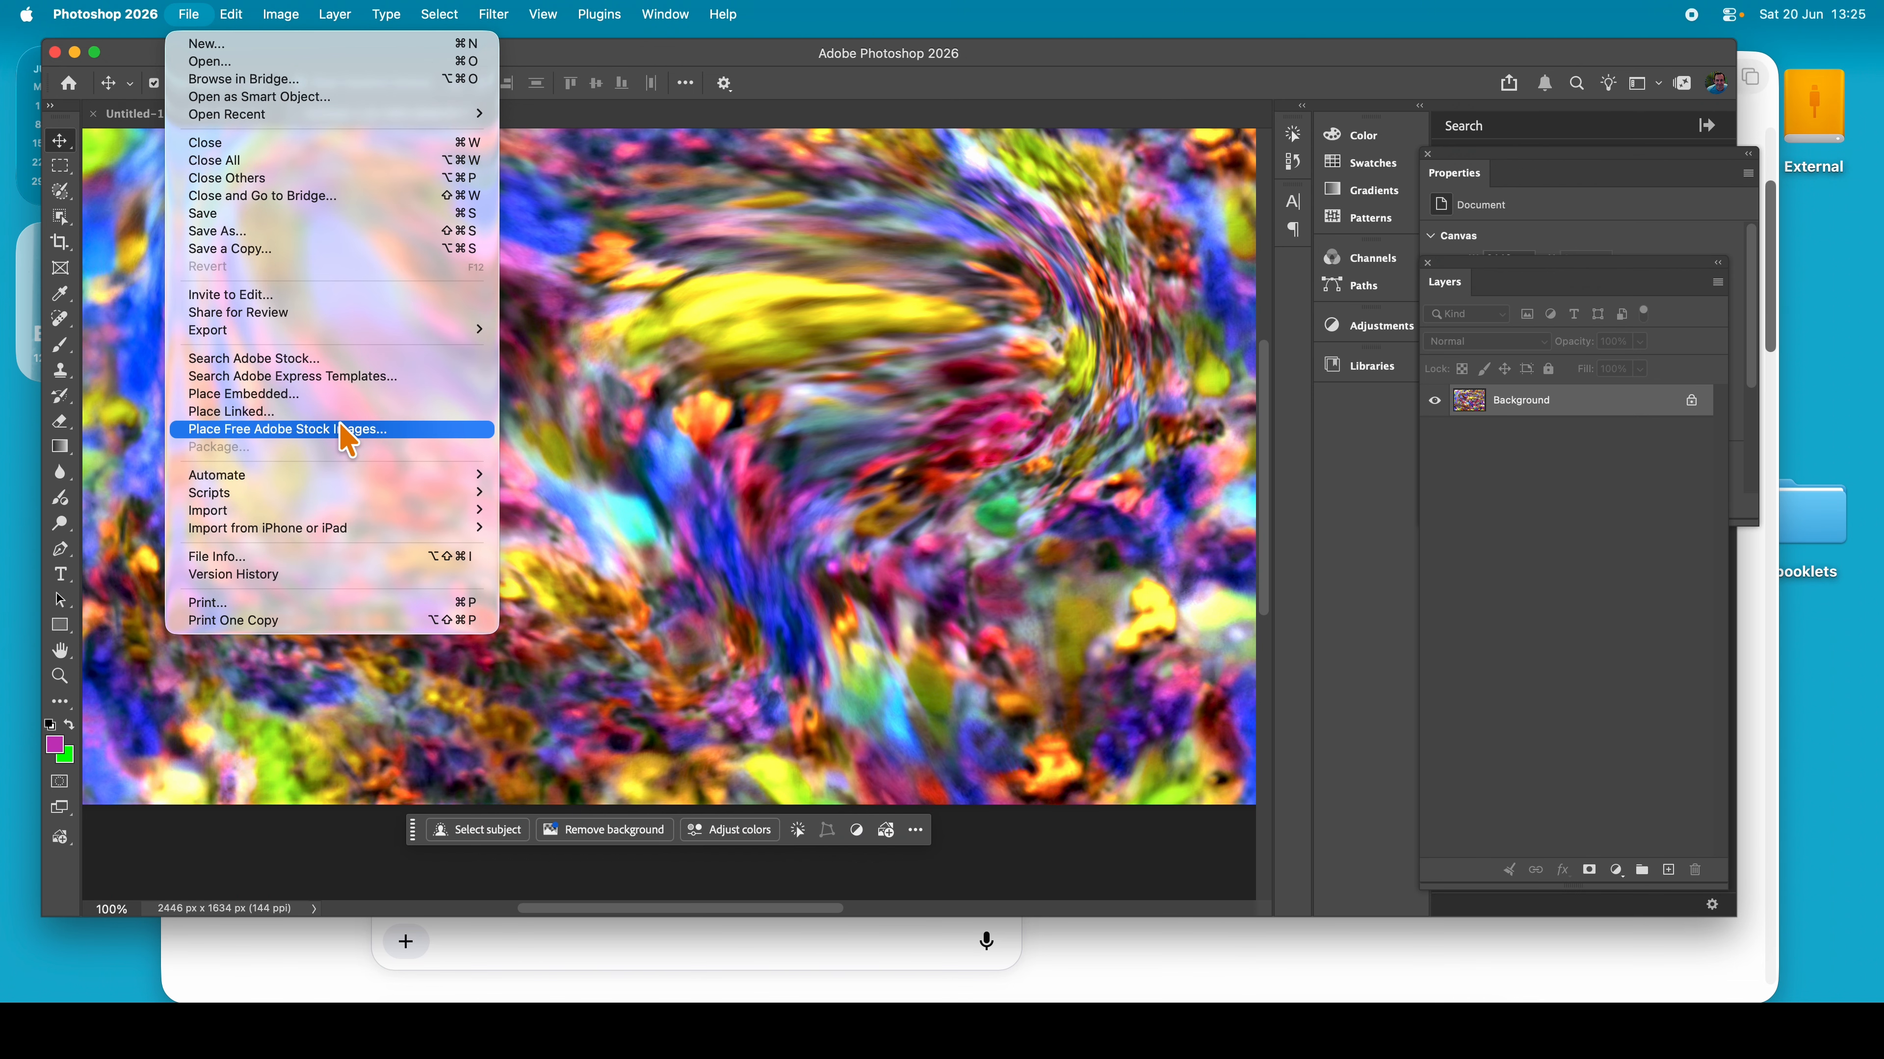
pyautogui.click(341, 429)
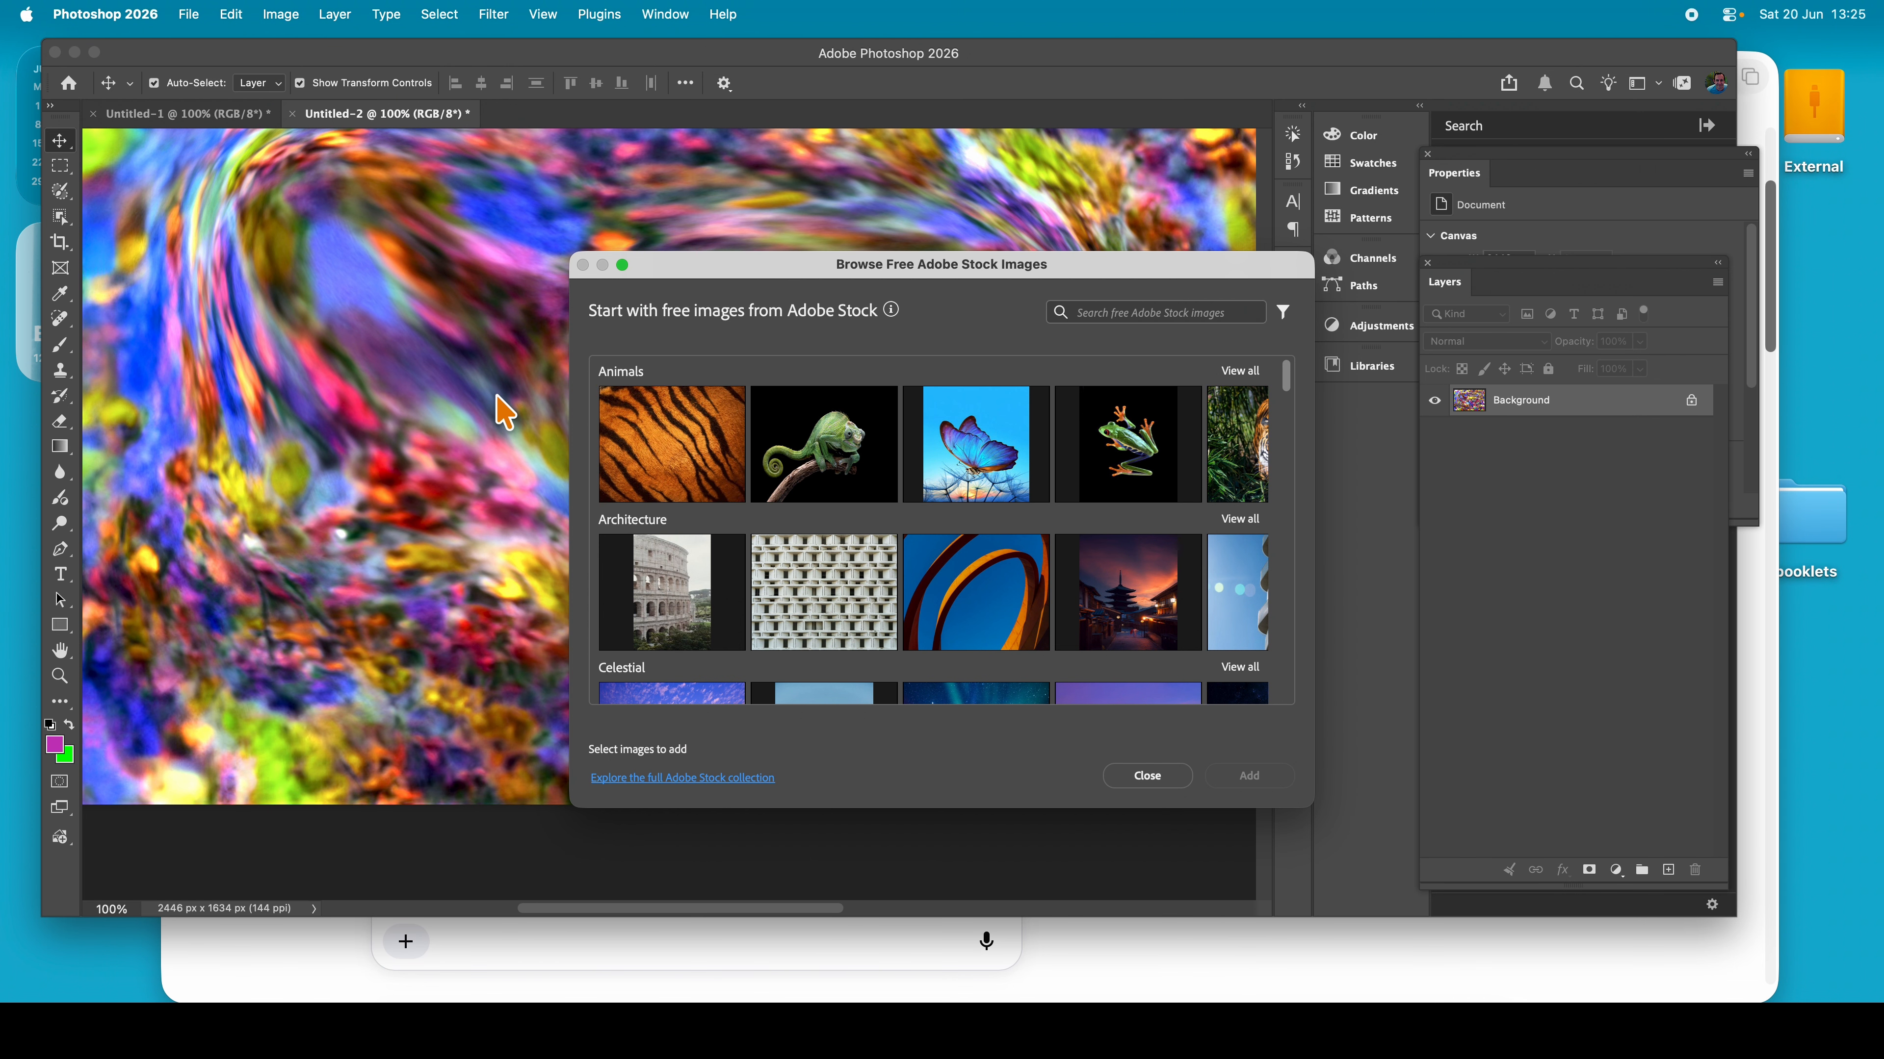
pyautogui.scroll(-5, 1142, 539)
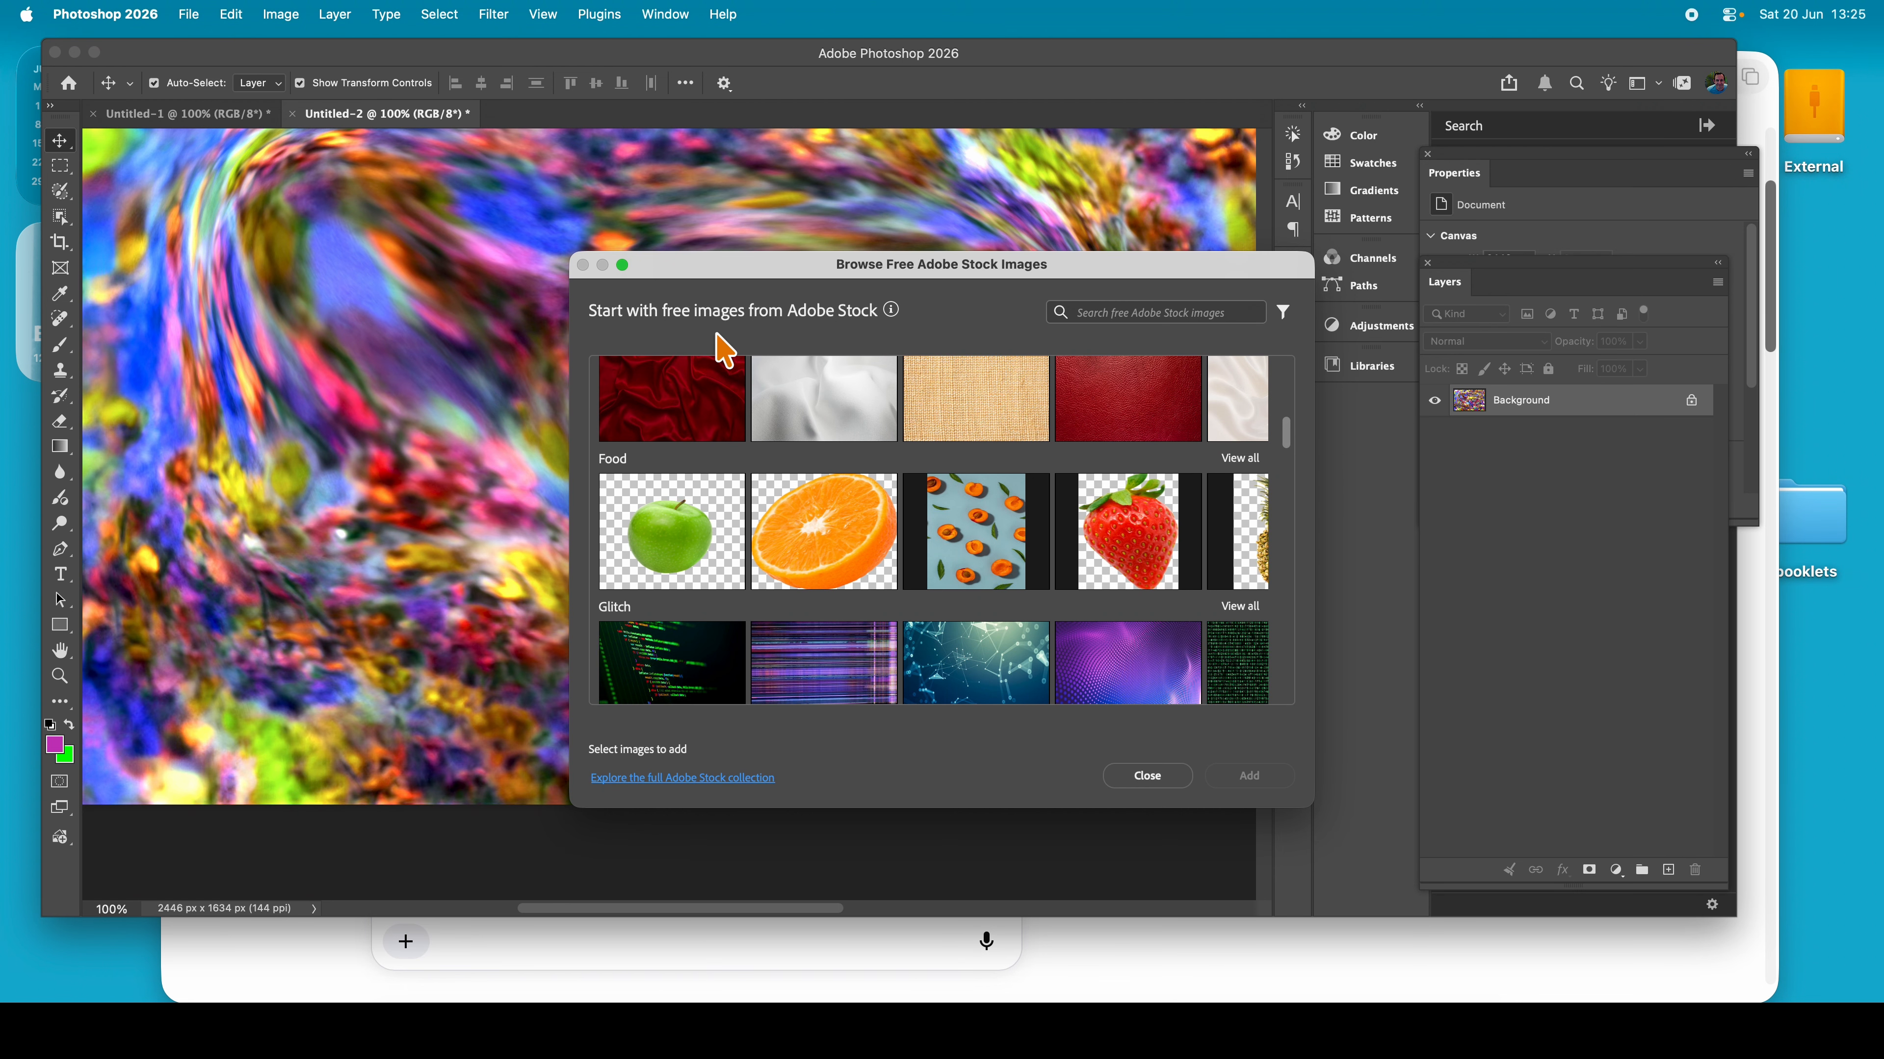
pyautogui.scroll(-15, 838, 493)
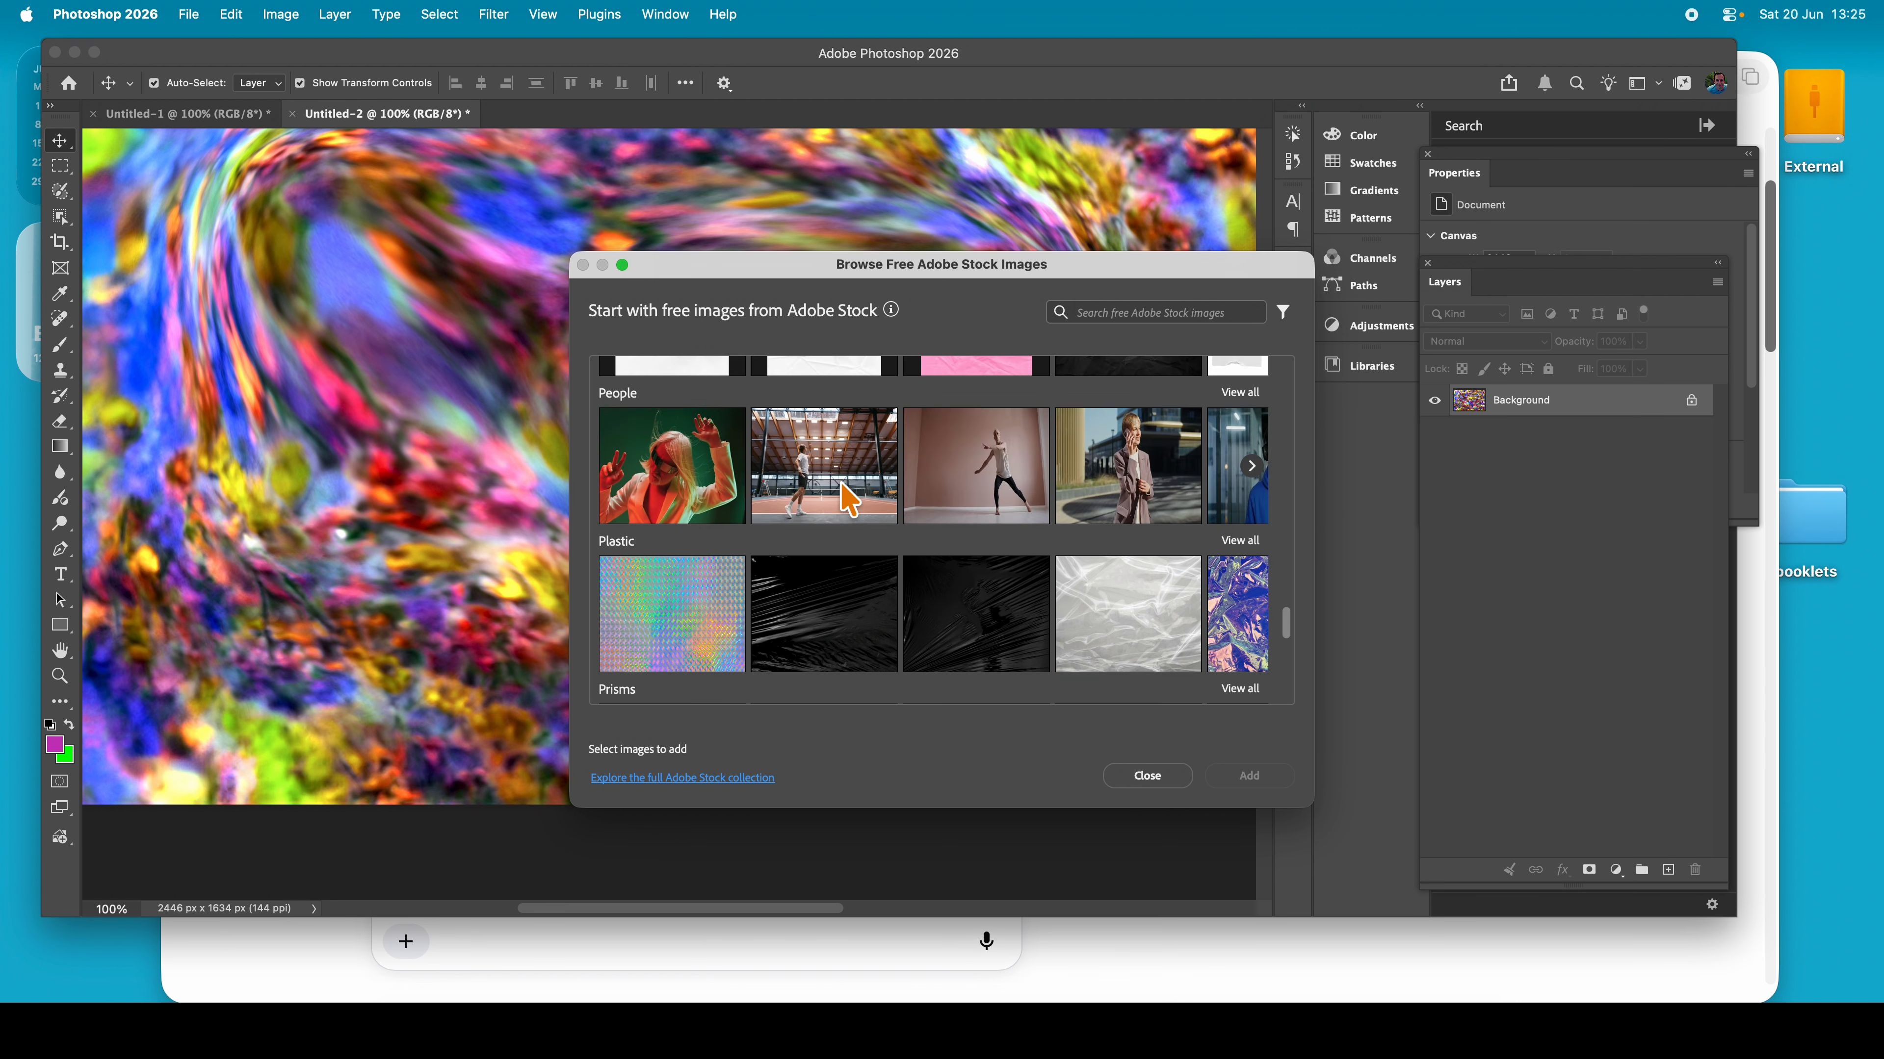
pyautogui.scroll(-2, 848, 499)
pyautogui.click(716, 416)
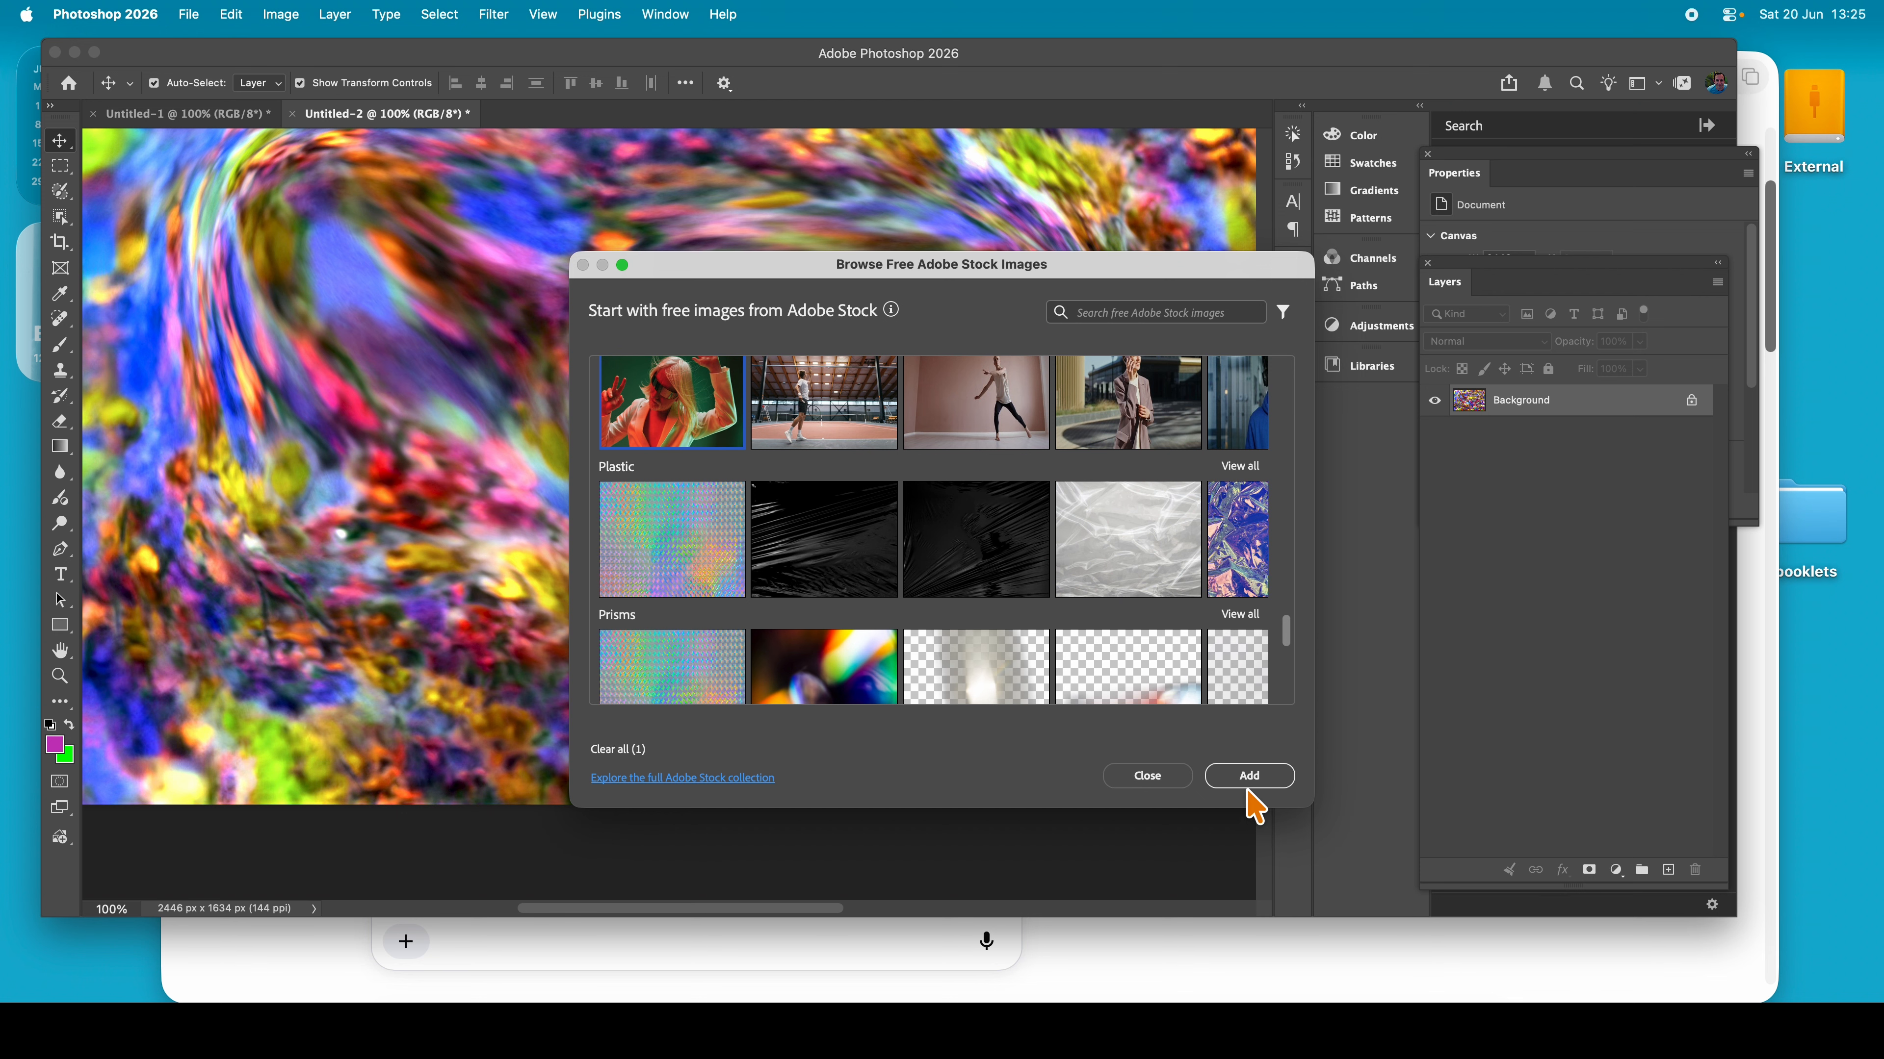
pyautogui.click(1248, 775)
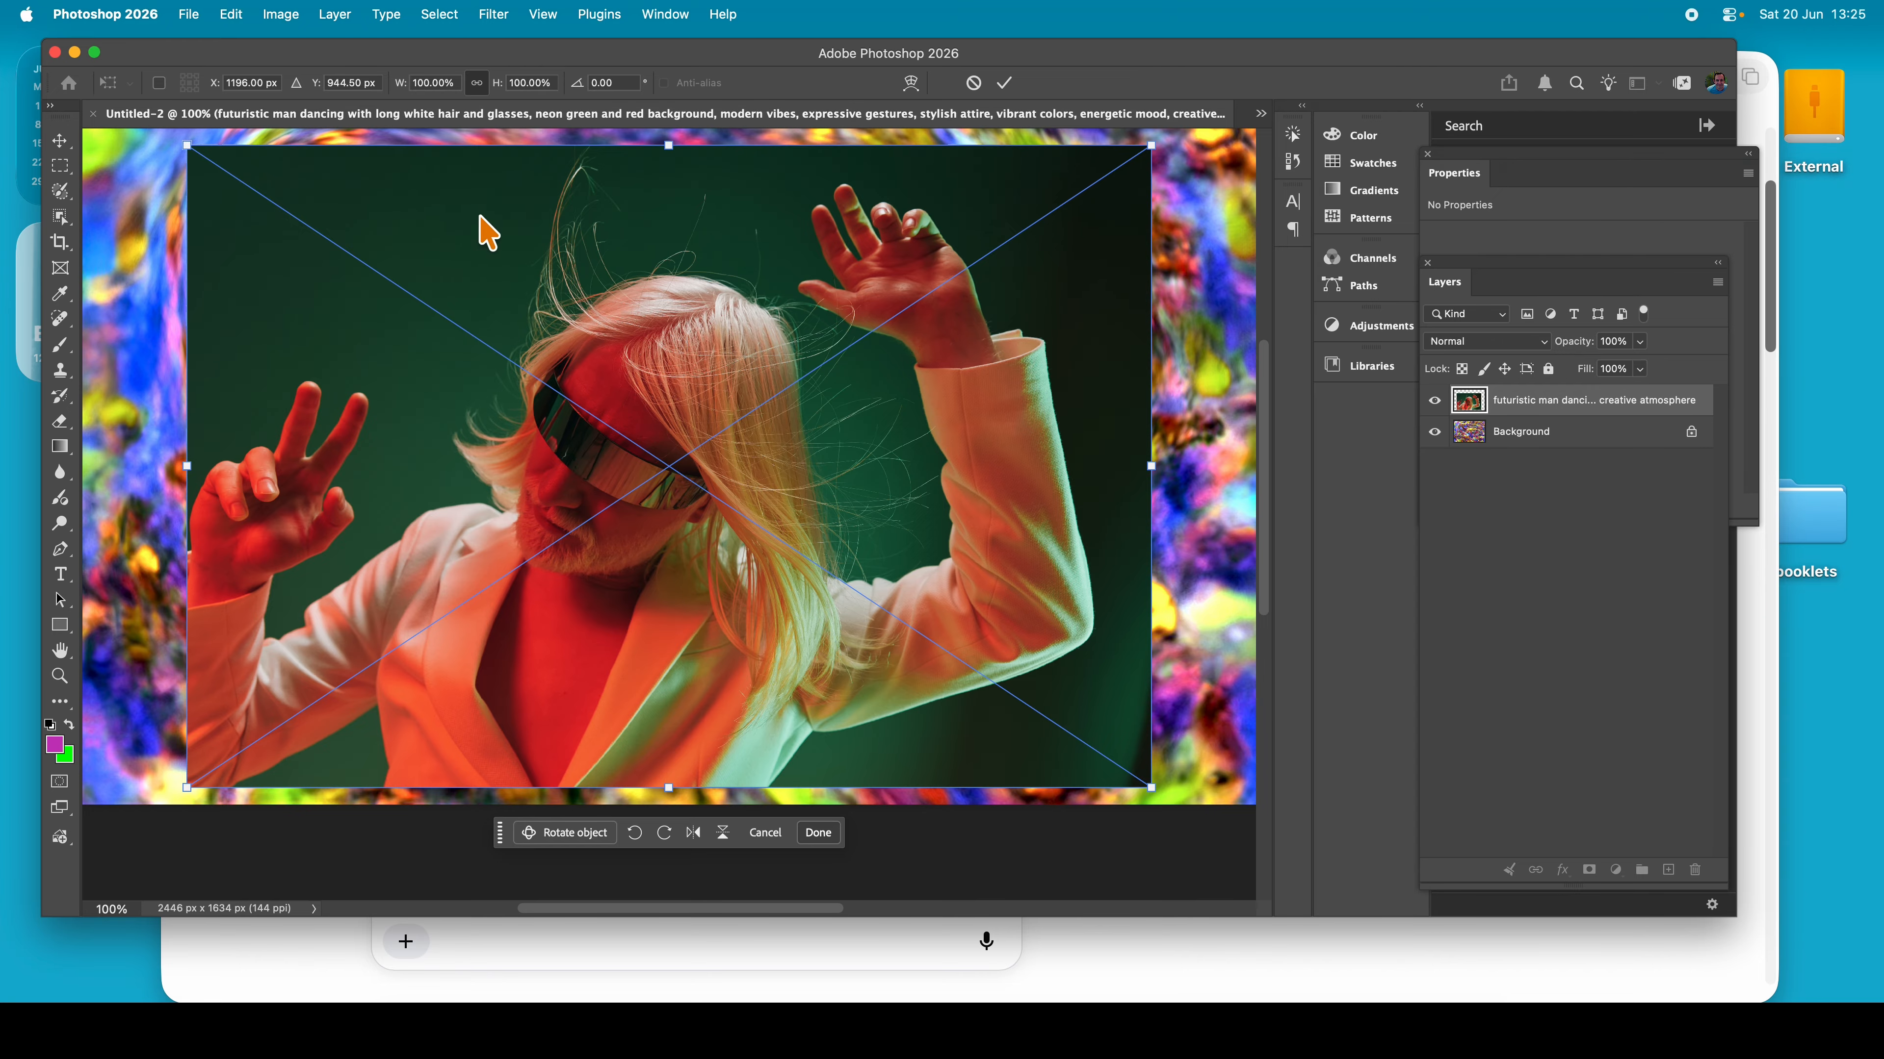
# Scale the placed photo proportionally to about 135%, position it to cover the whole canvas, and commit the transform
pyautogui.moveTo(478, 219); pyautogui.dragTo(438, 189)
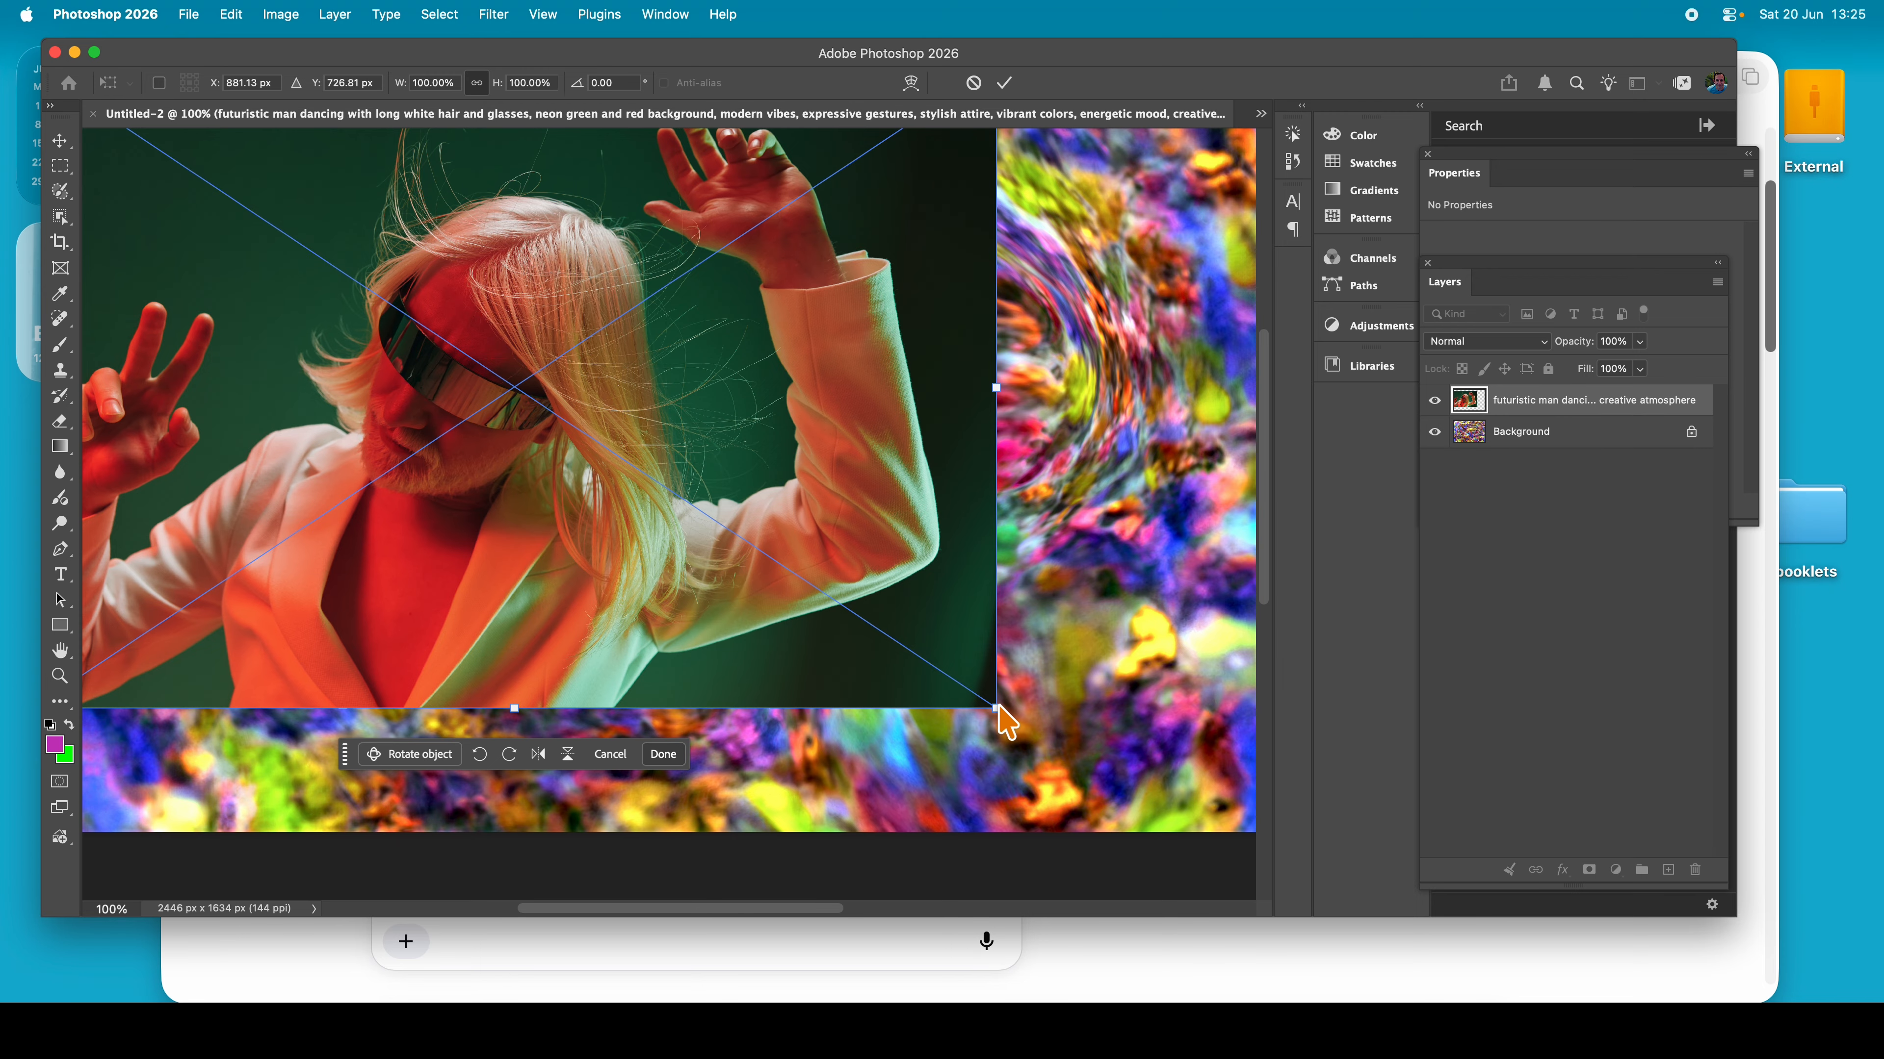
pyautogui.moveTo(996, 709); pyautogui.dragTo(1220, 858)
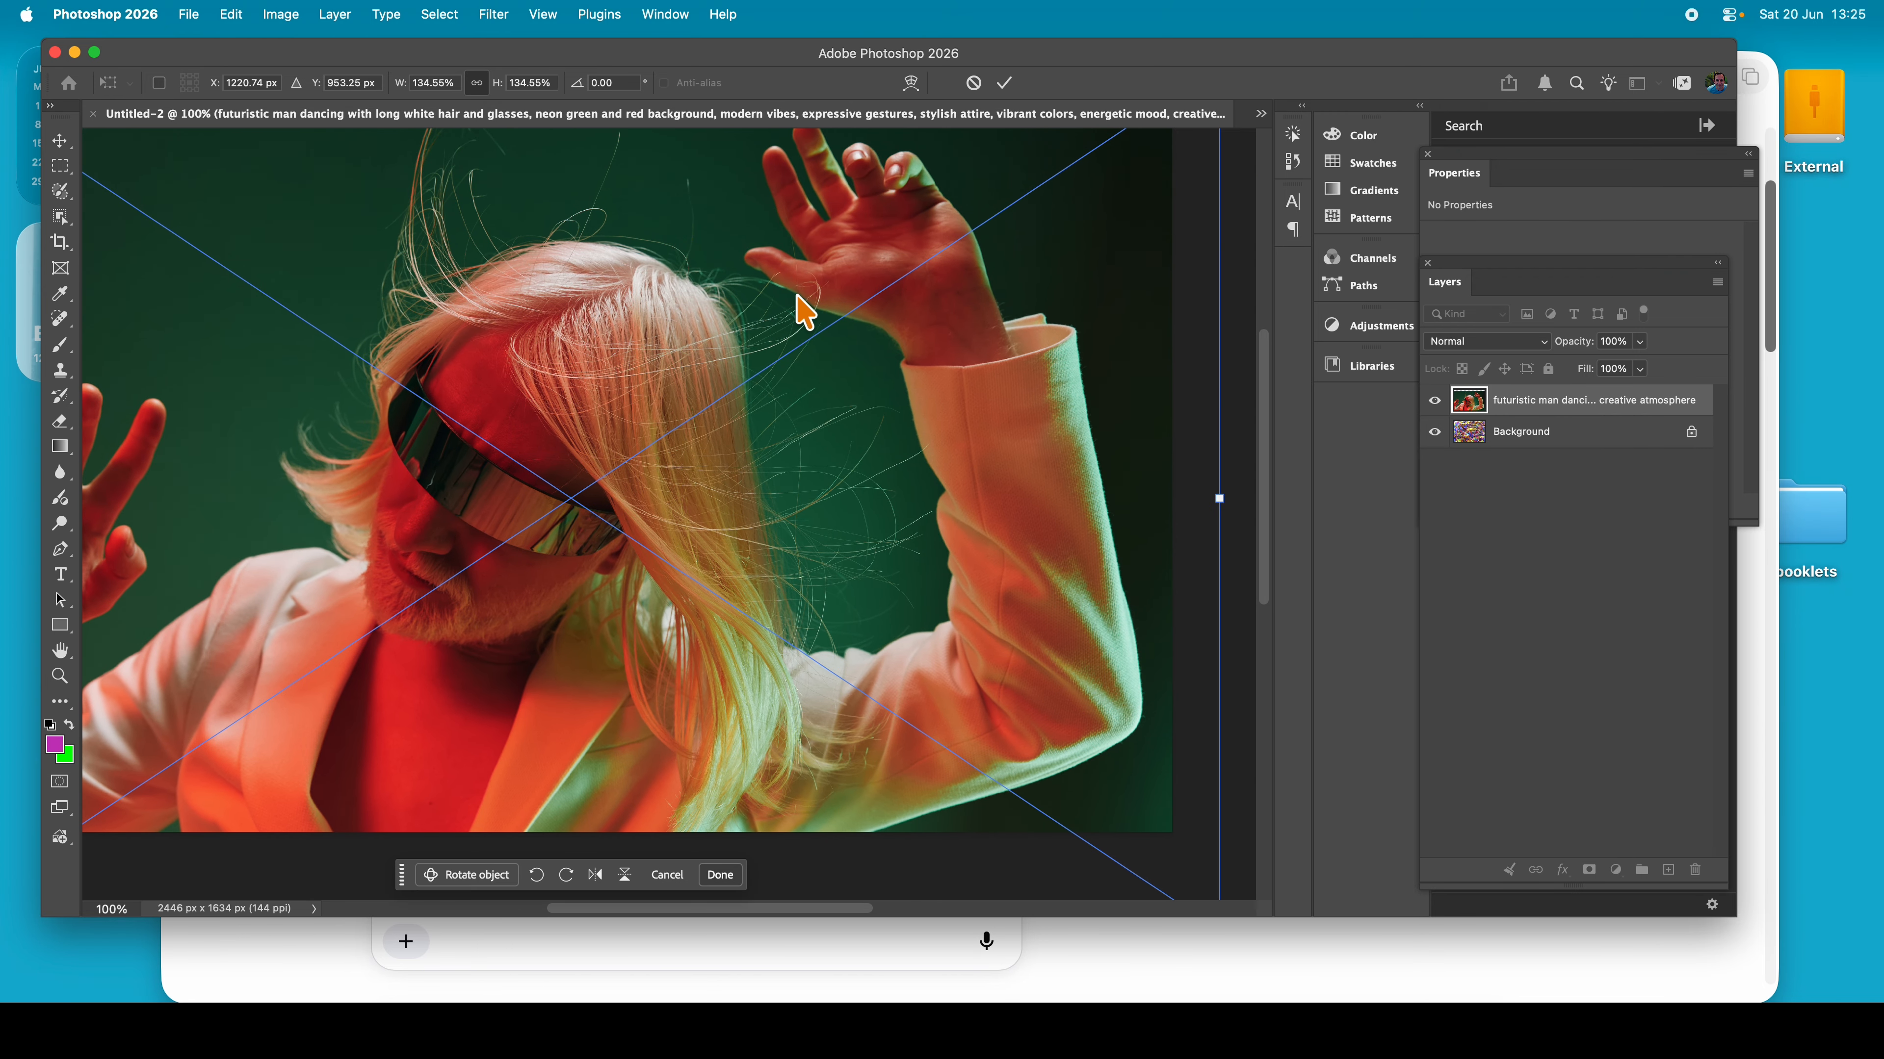
pyautogui.moveTo(751, 334); pyautogui.dragTo(704, 314)
pyautogui.press('Return')
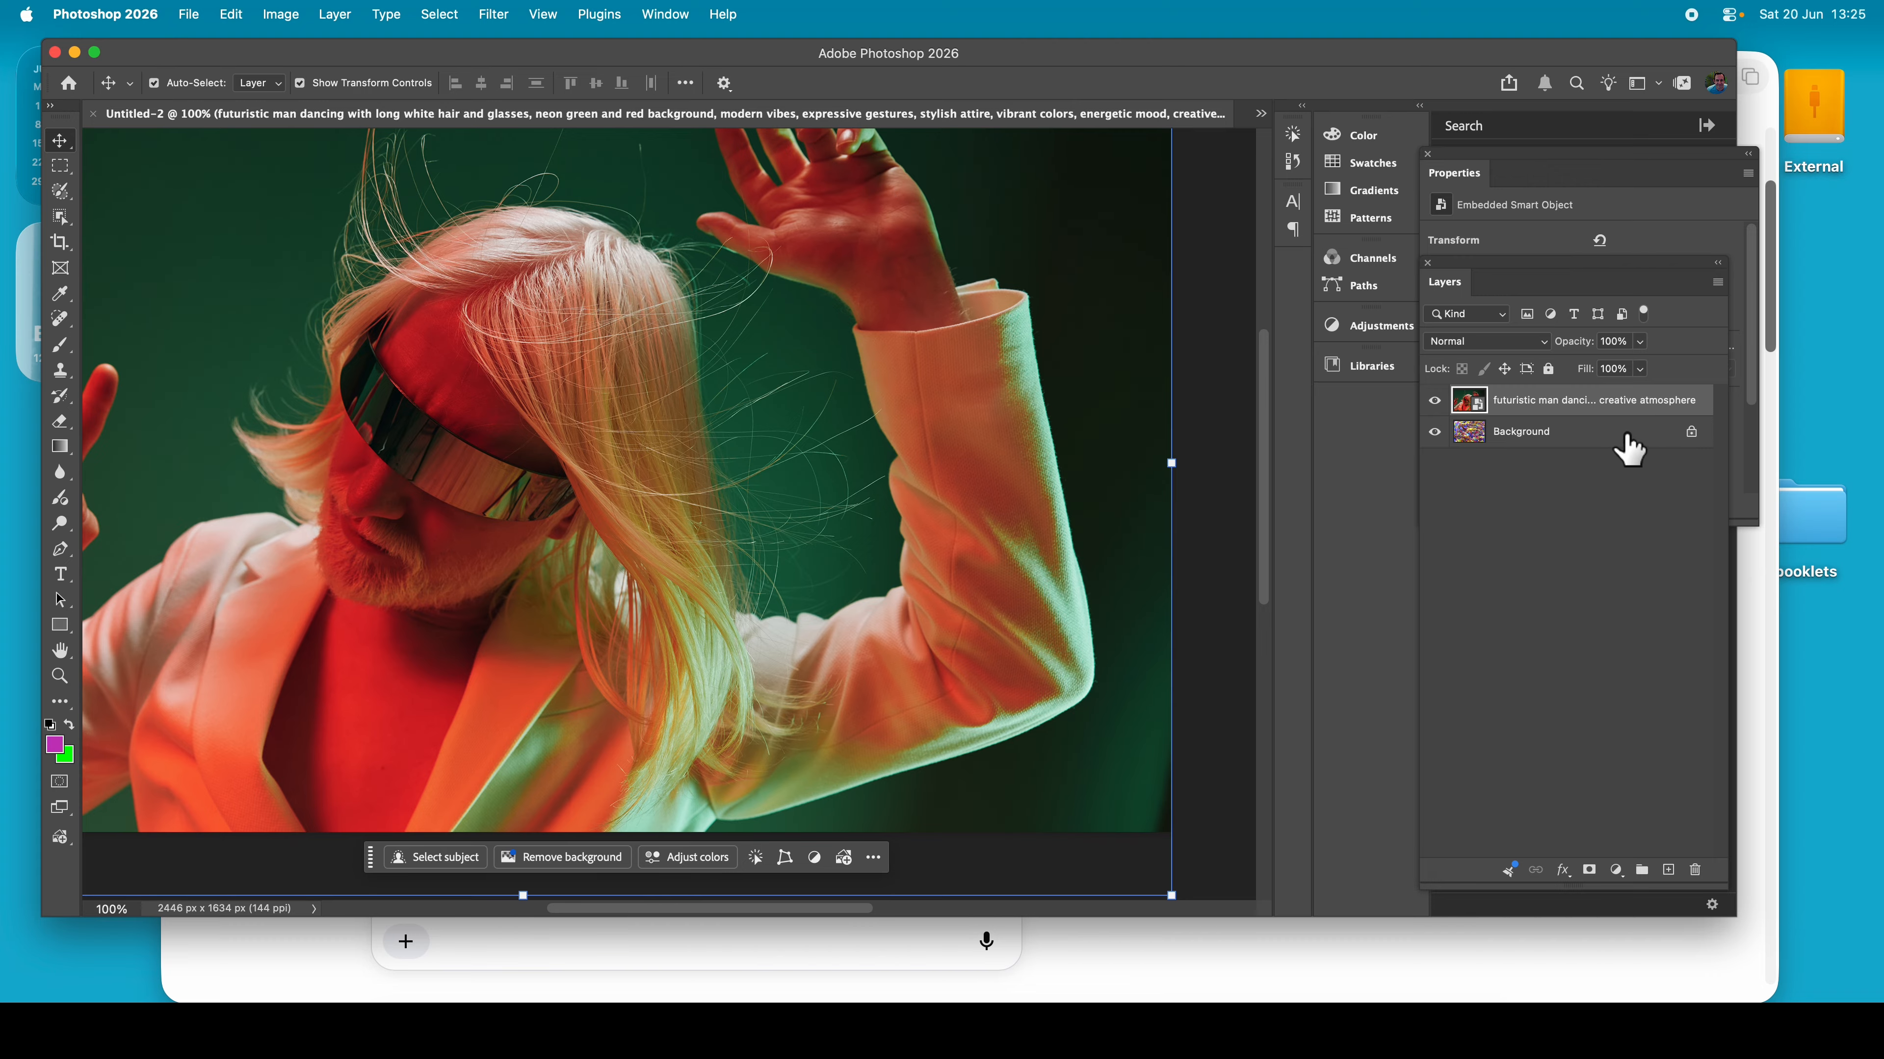
# Try the Lighten blend mode on the photo layer, and set it to Vivid Light
pyautogui.click(1479, 342)
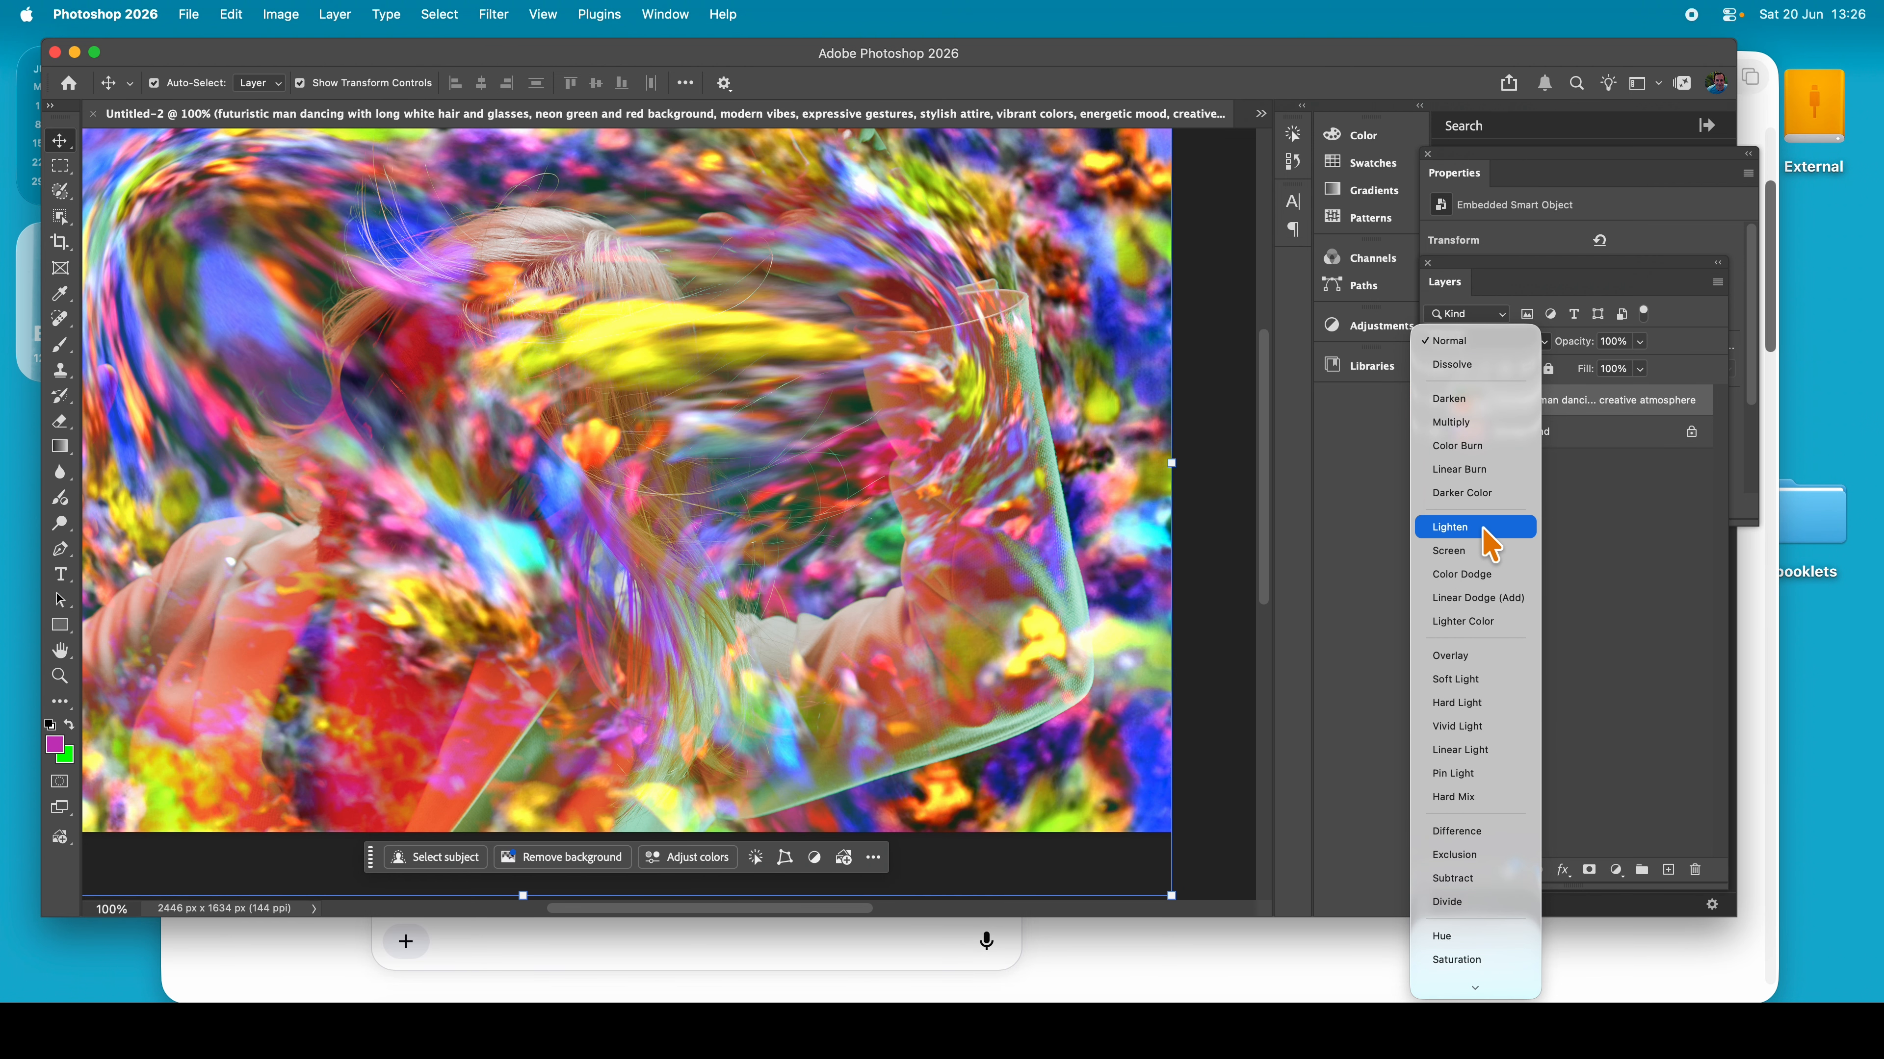
pyautogui.click(1483, 528)
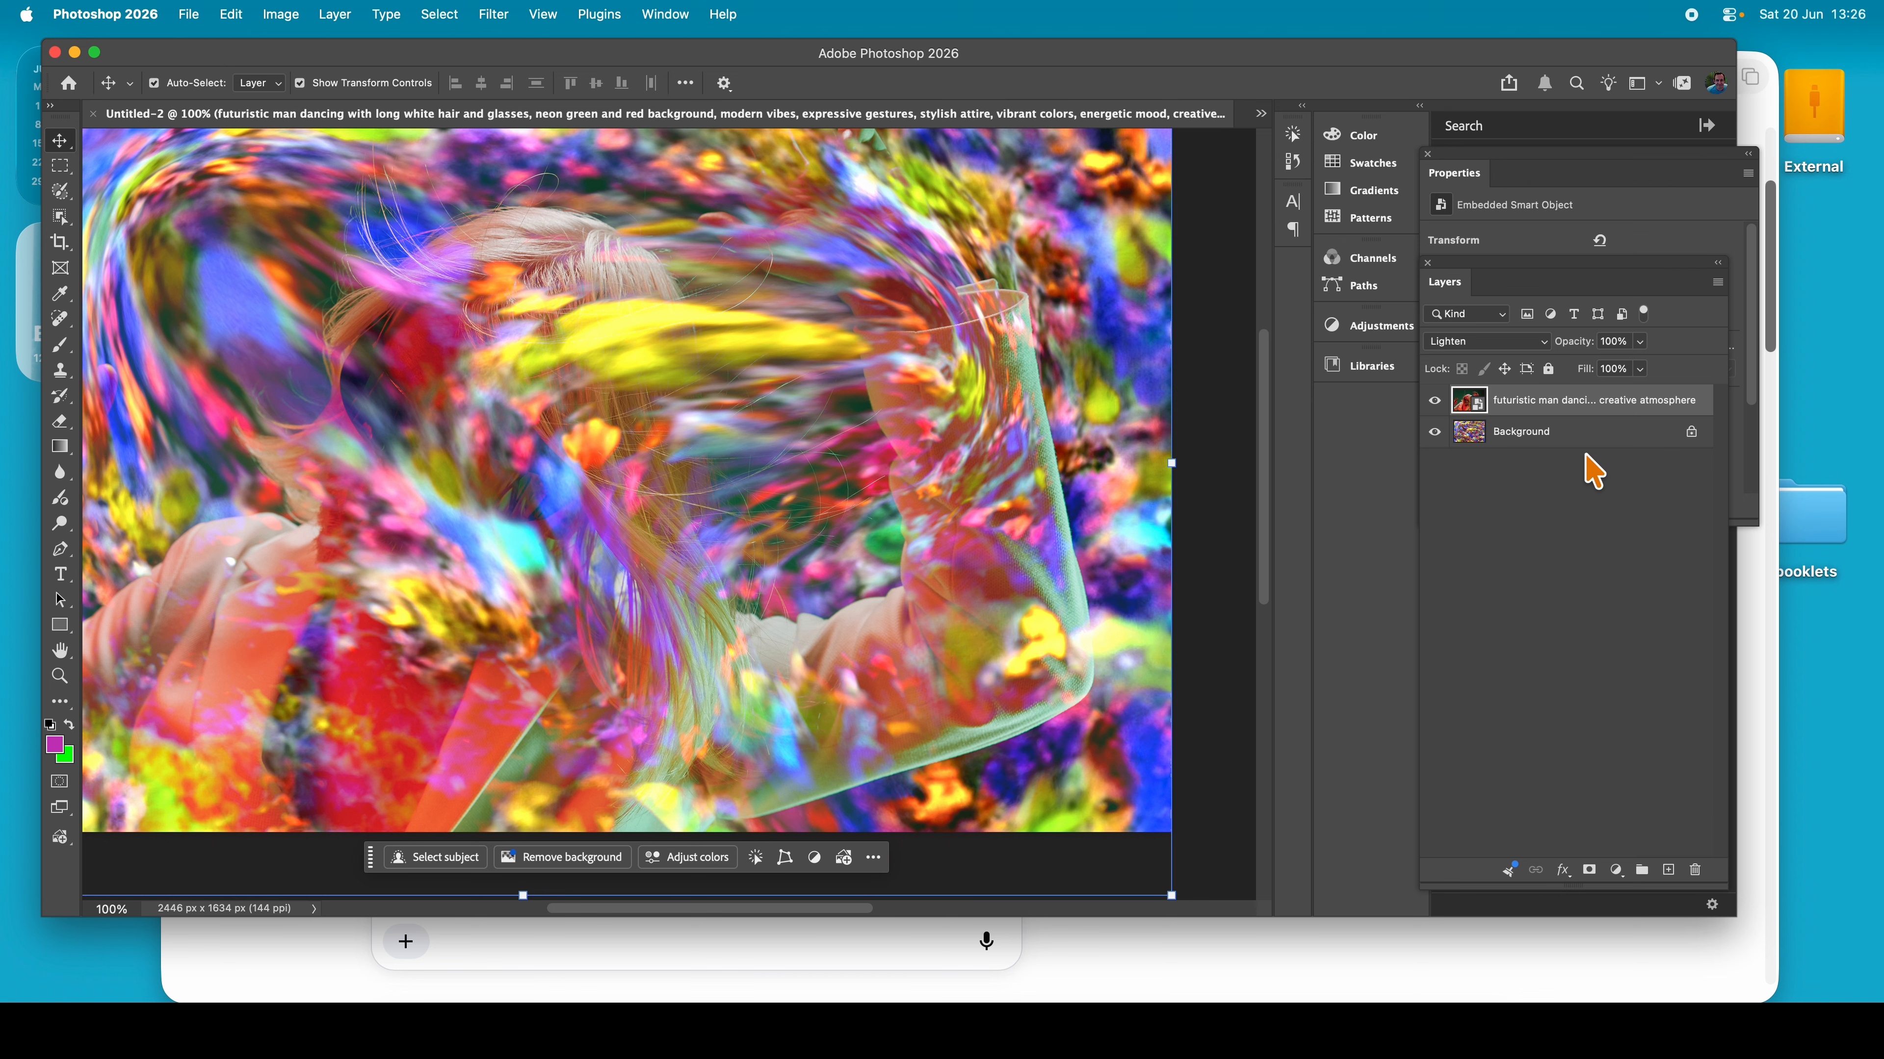
pyautogui.click(1499, 343)
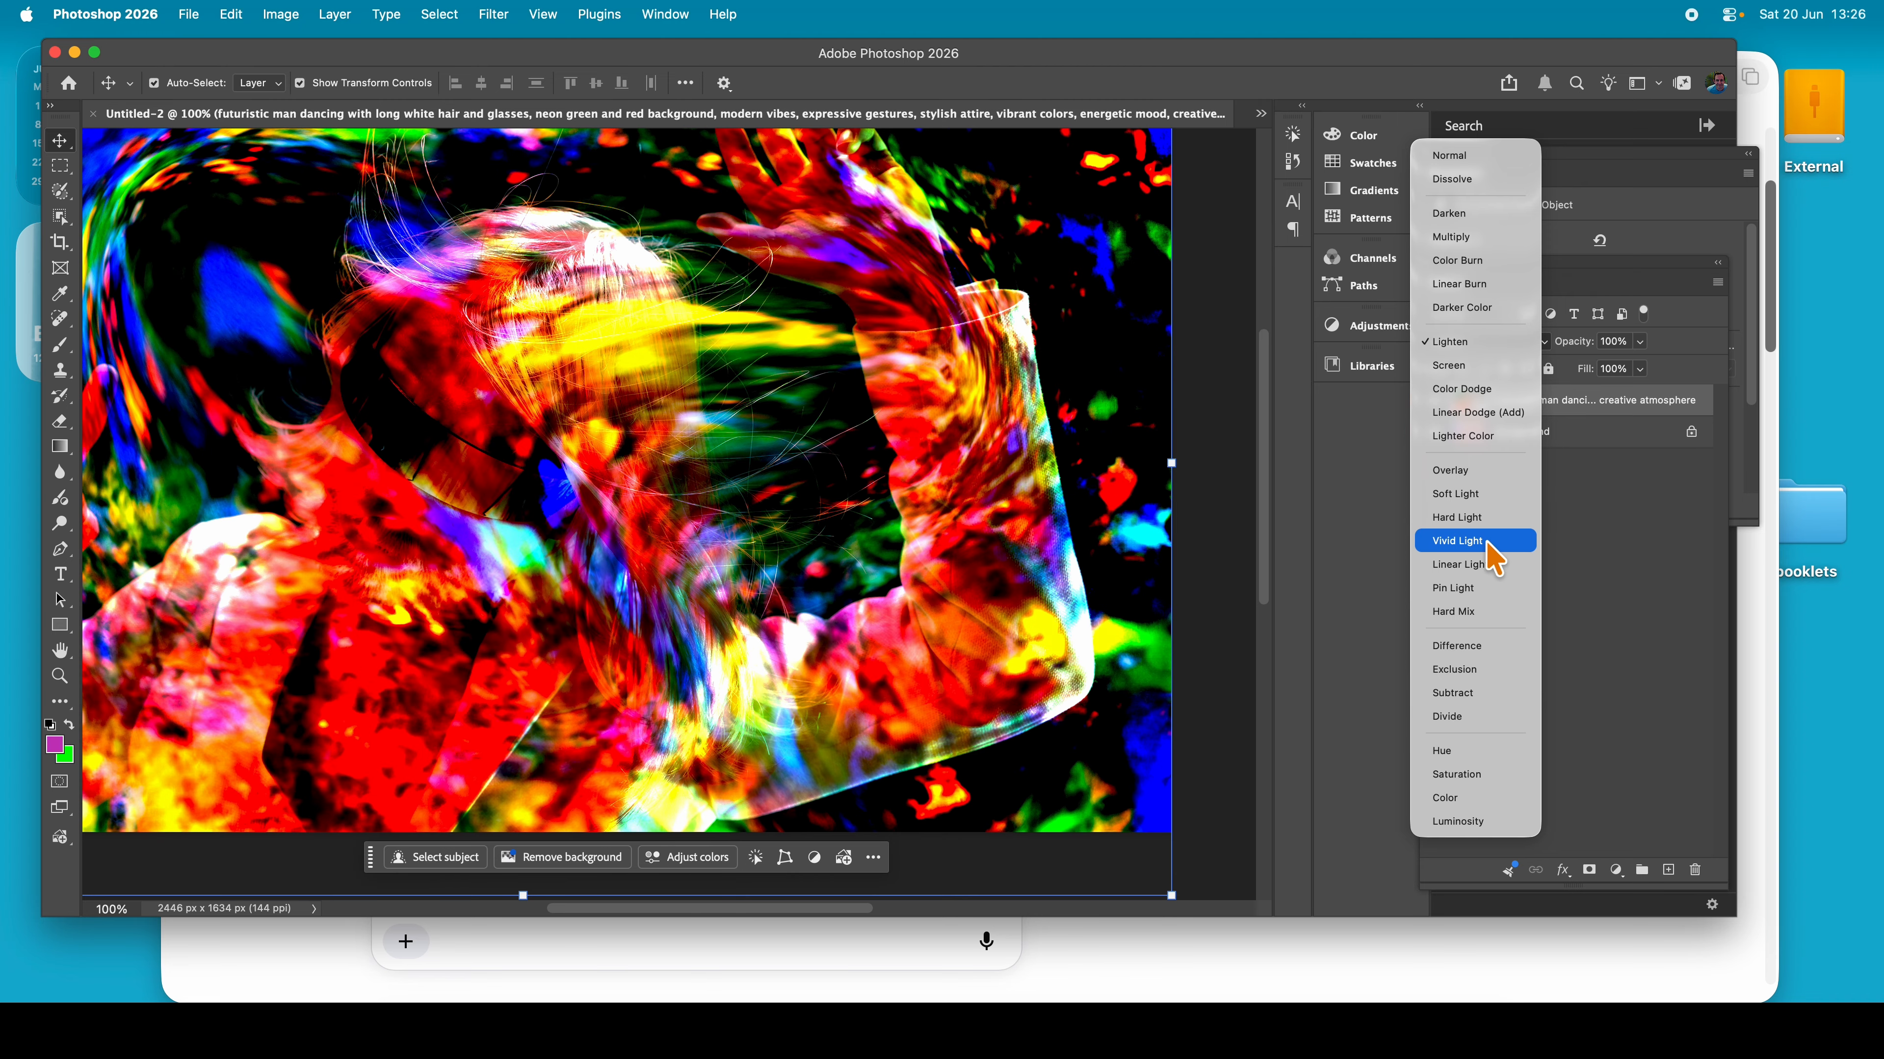
pyautogui.click(1486, 545)
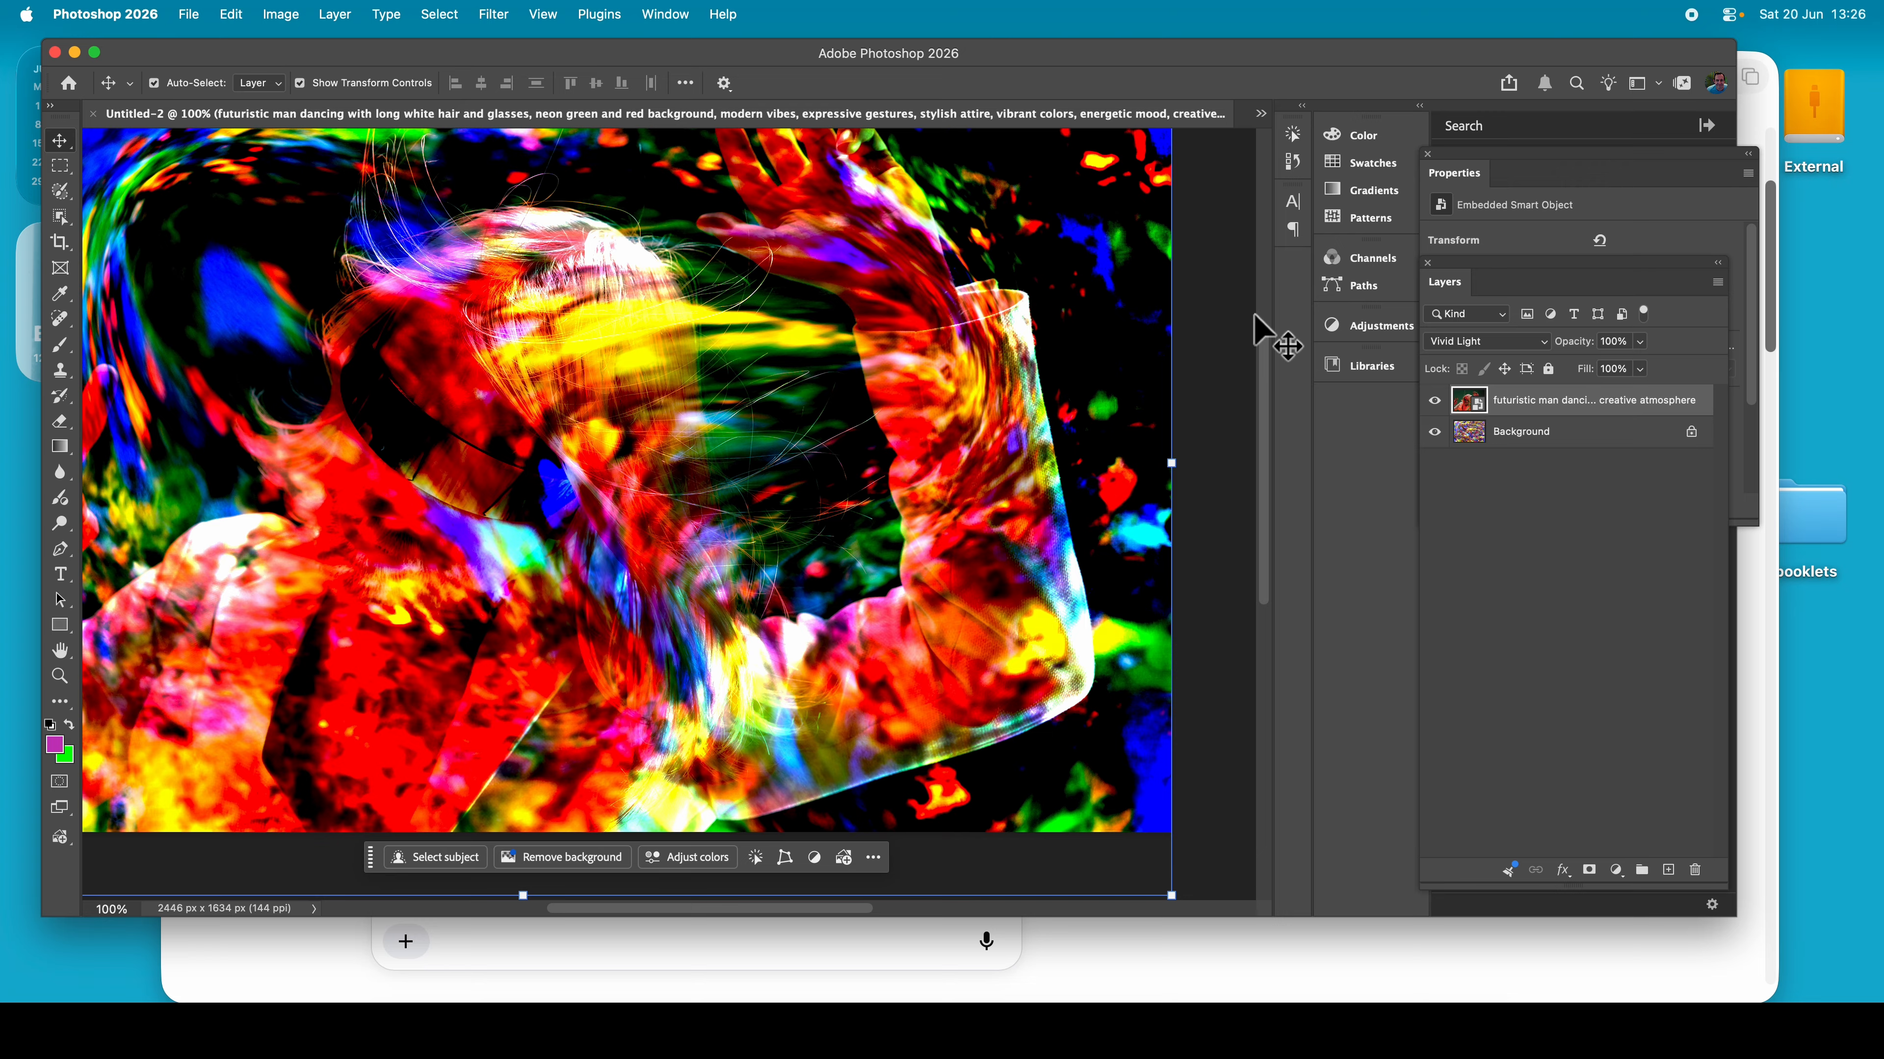
# Unlock the Background texture layer and move the photo layer beneath it in the stack
pyautogui.moveTo(1562, 406)
pyautogui.mouseDown()
pyautogui.moveTo(1559, 454)
pyautogui.moveTo(1558, 424)
pyautogui.moveTo(1602, 438)
pyautogui.moveTo(1580, 410)
pyautogui.moveTo(1555, 460)
pyautogui.moveTo(1550, 405)
pyautogui.mouseUp()
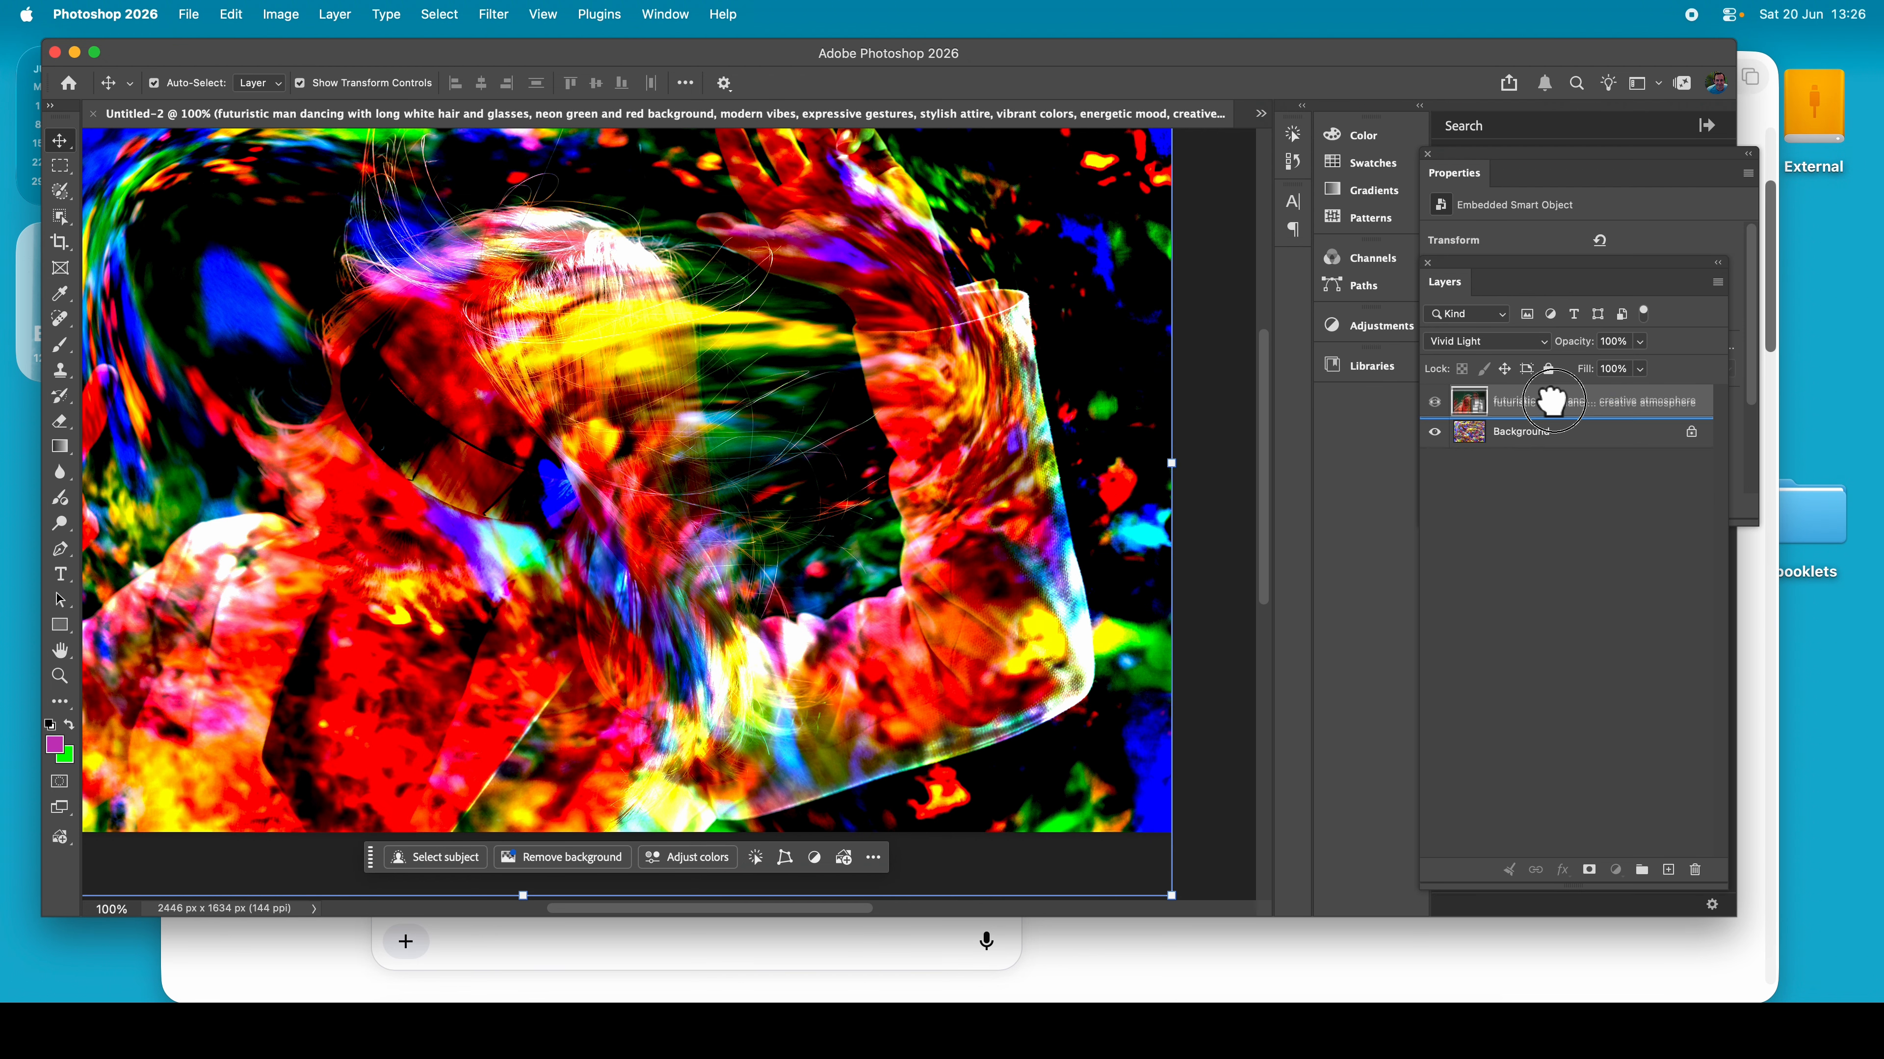
pyautogui.click(1692, 436)
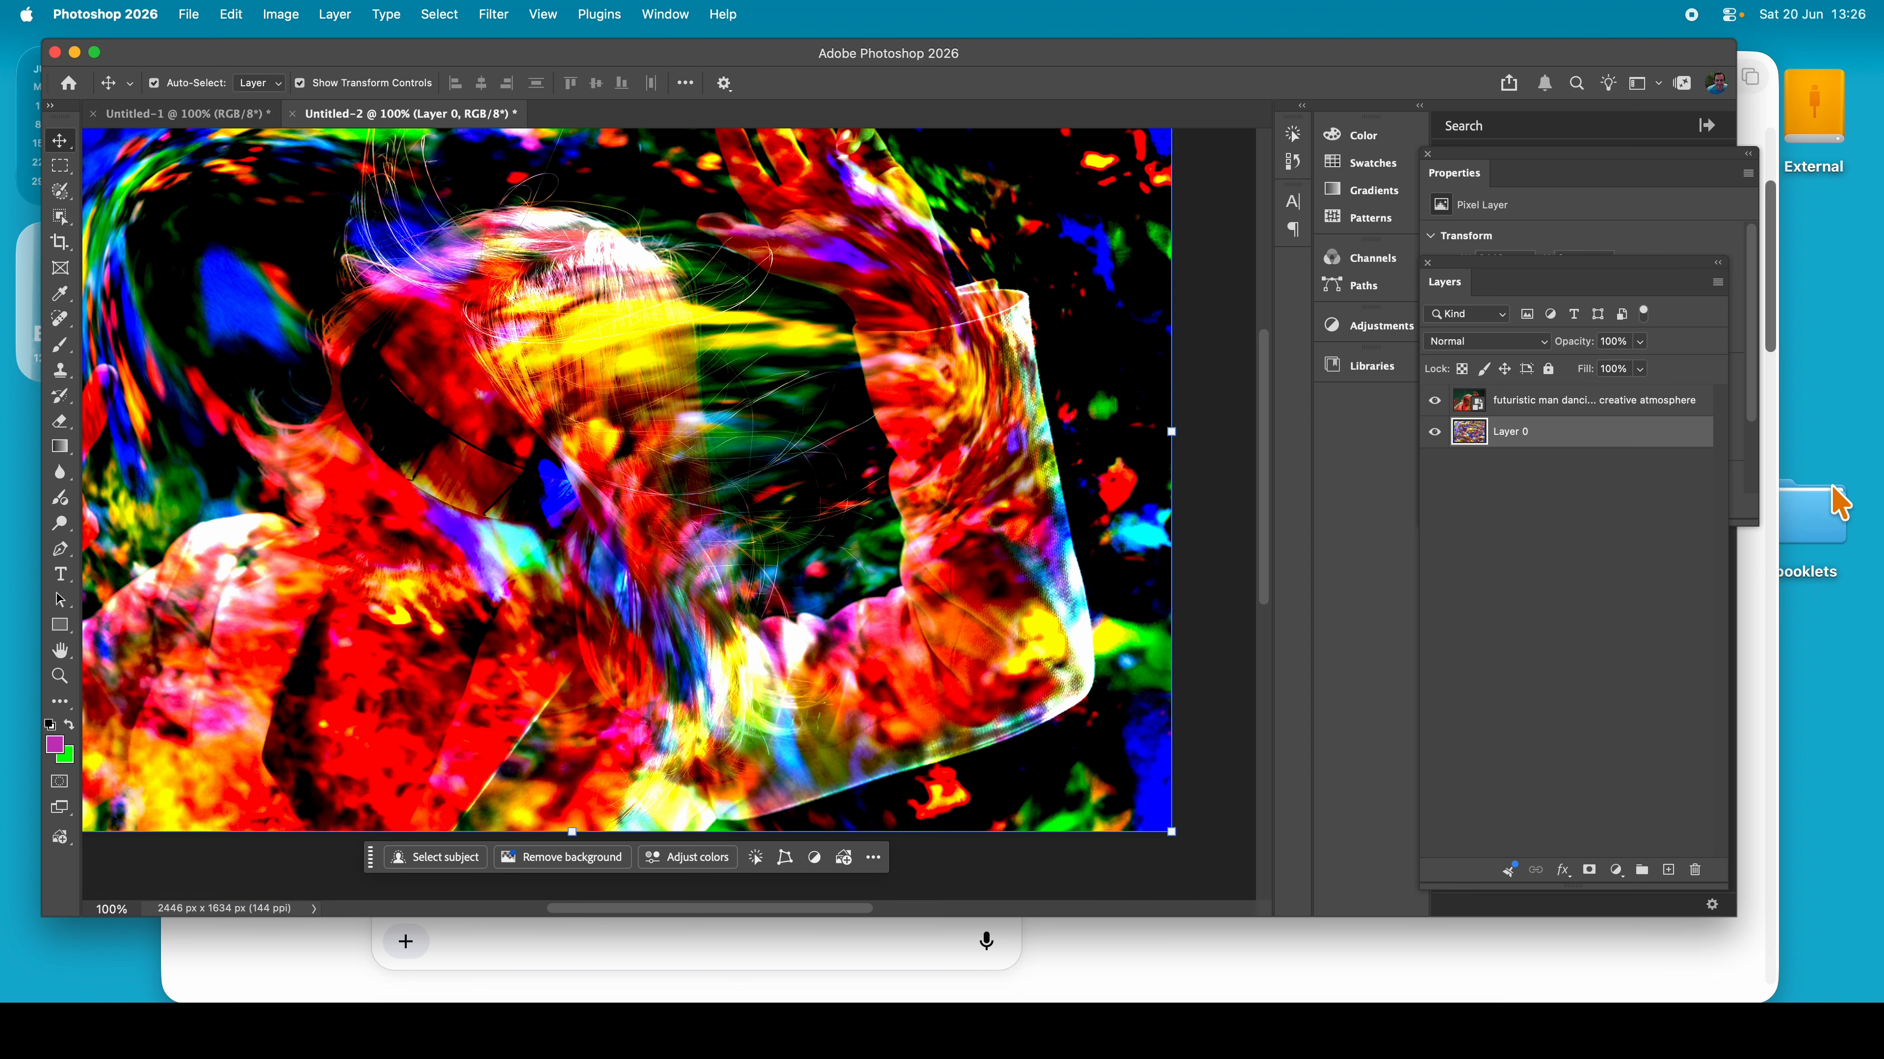
pyautogui.click(1532, 406)
pyautogui.moveTo(1531, 408); pyautogui.dragTo(1535, 430)
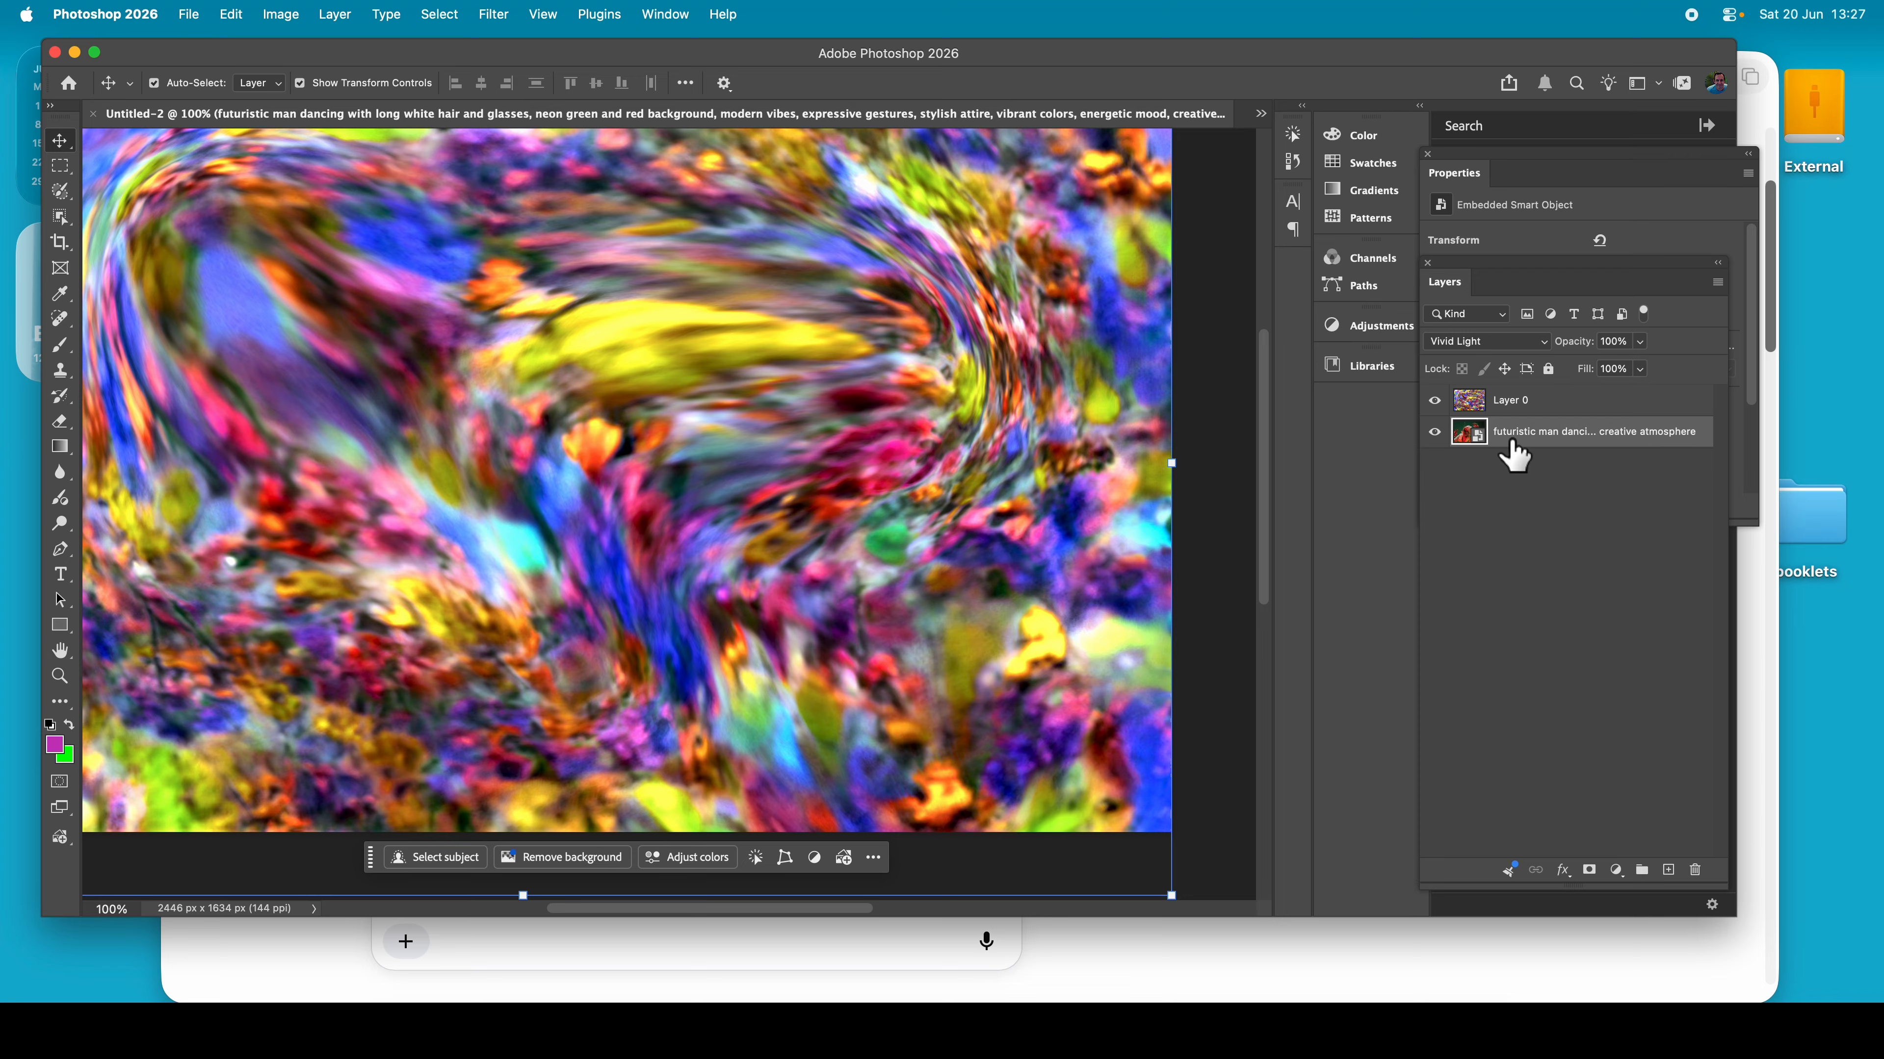
# Set the texture layer's blend mode to Lighten, testing its opacity at about 22% before restoring it to 100%
pyautogui.click(1517, 407)
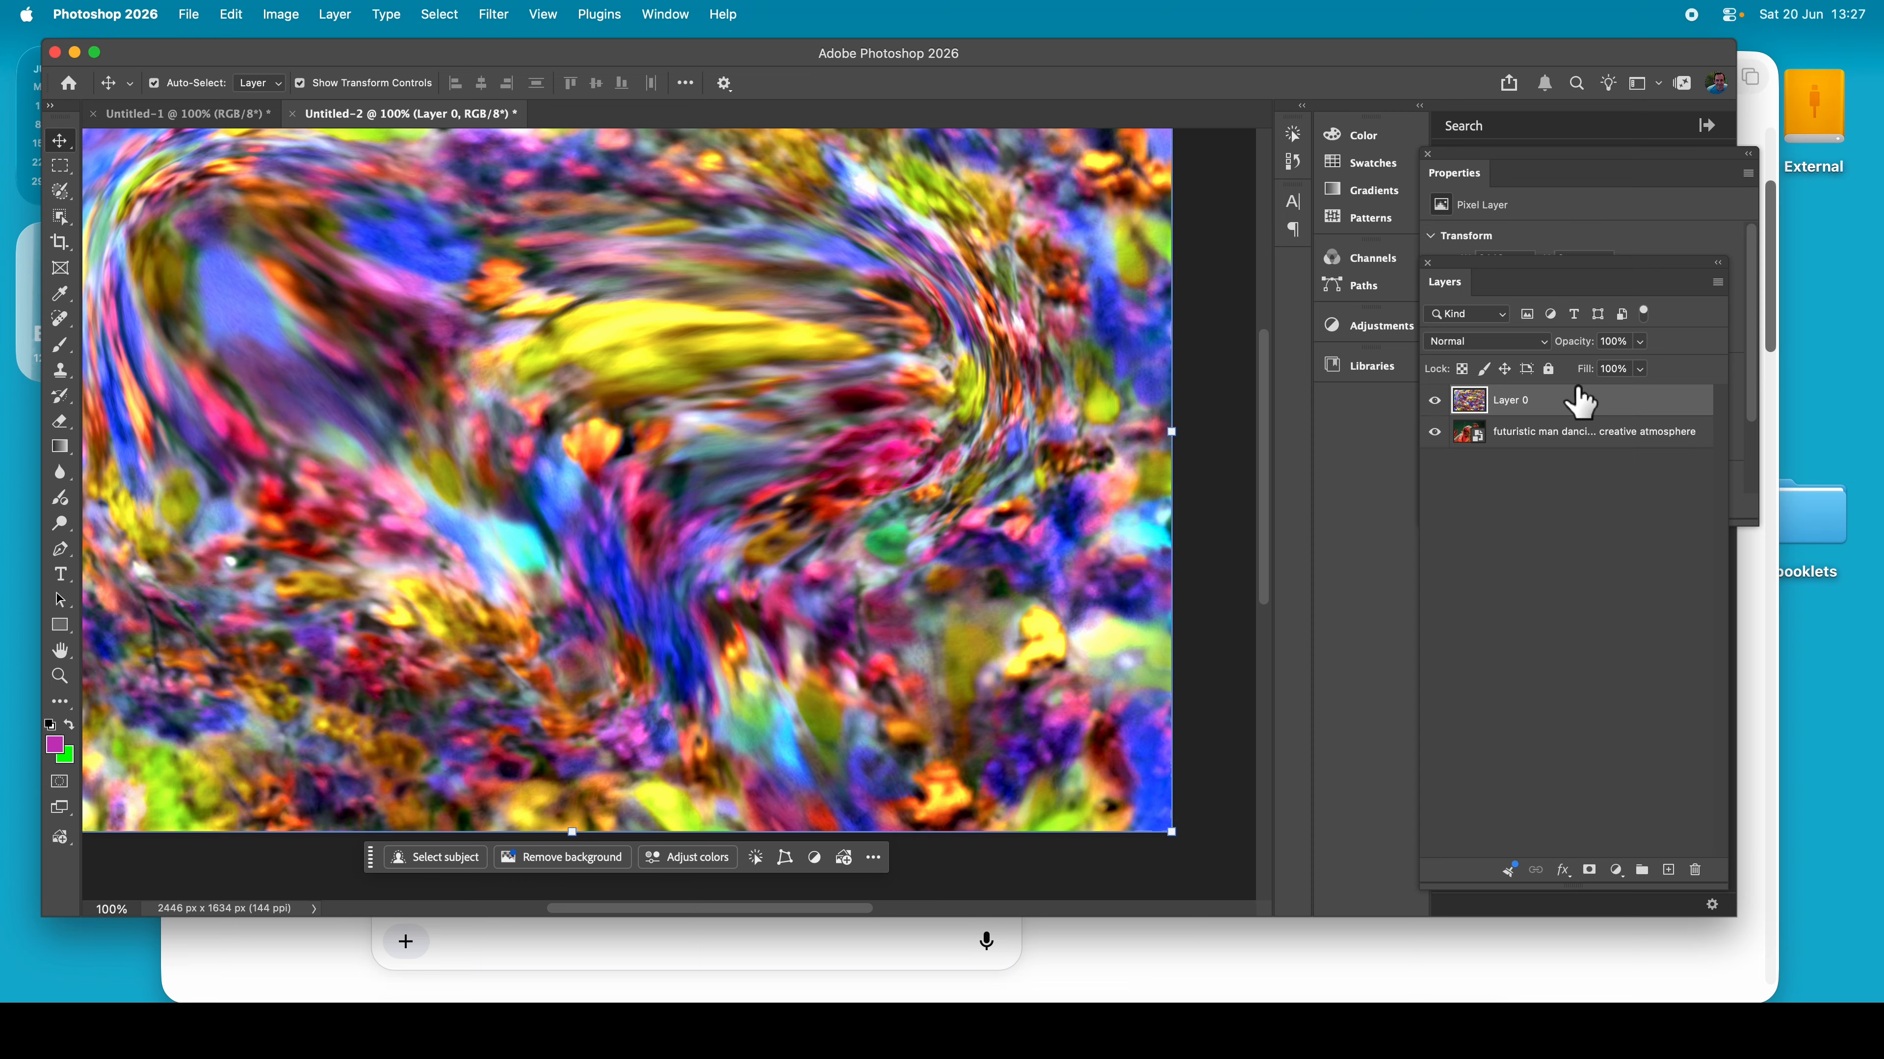
pyautogui.click(1484, 341)
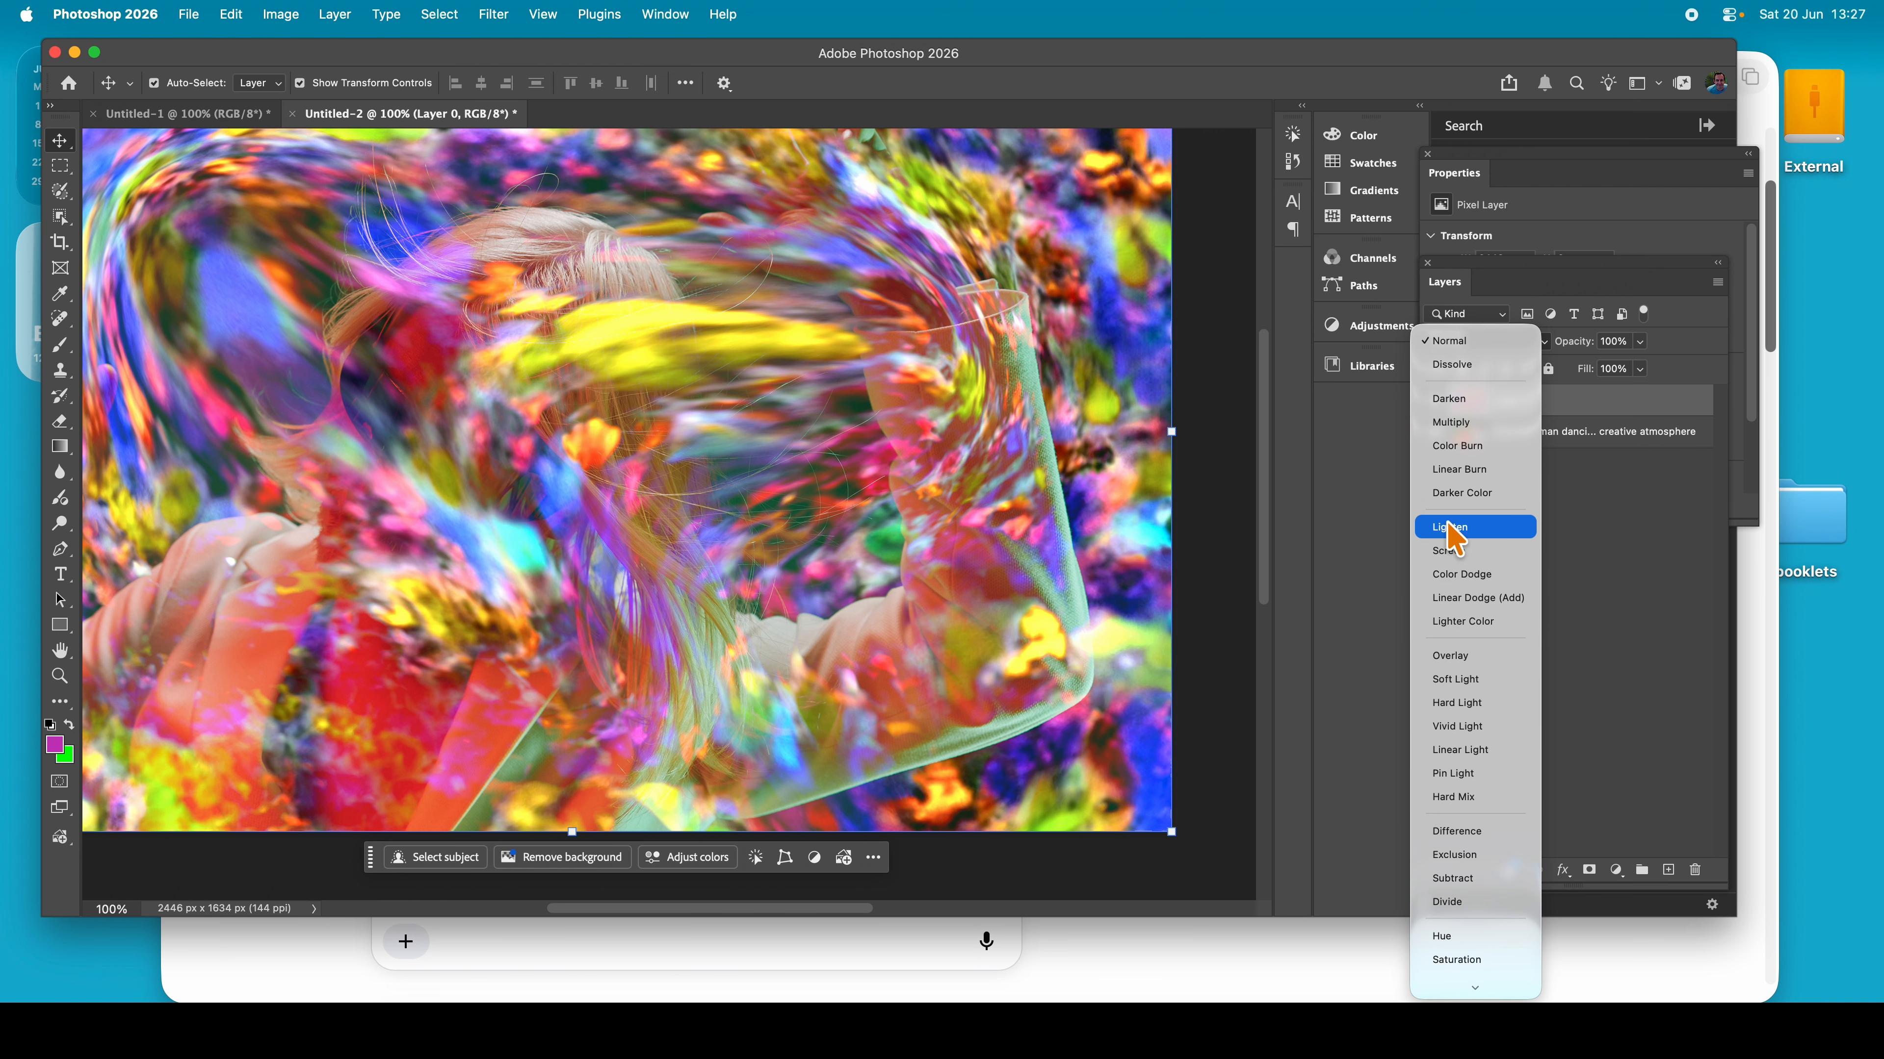
pyautogui.click(1450, 528)
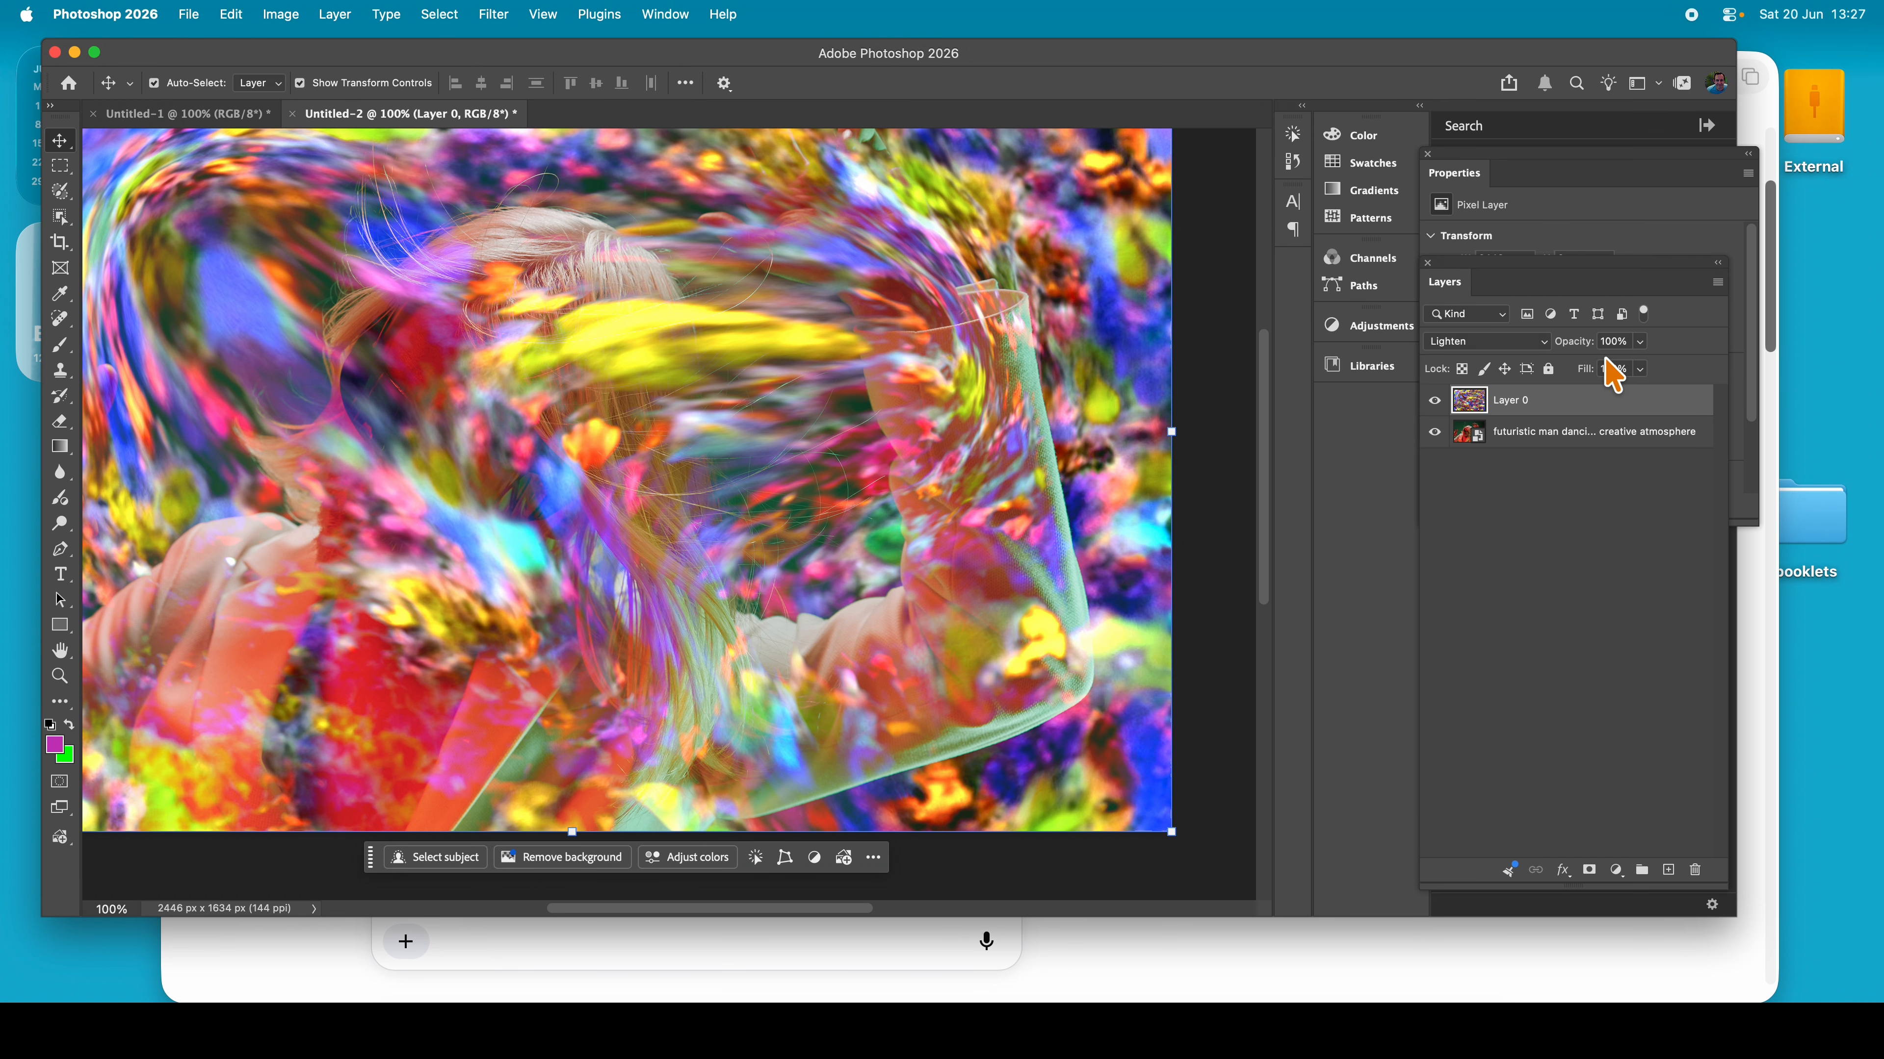
pyautogui.moveTo(1638, 345); pyautogui.dragTo(1598, 384)
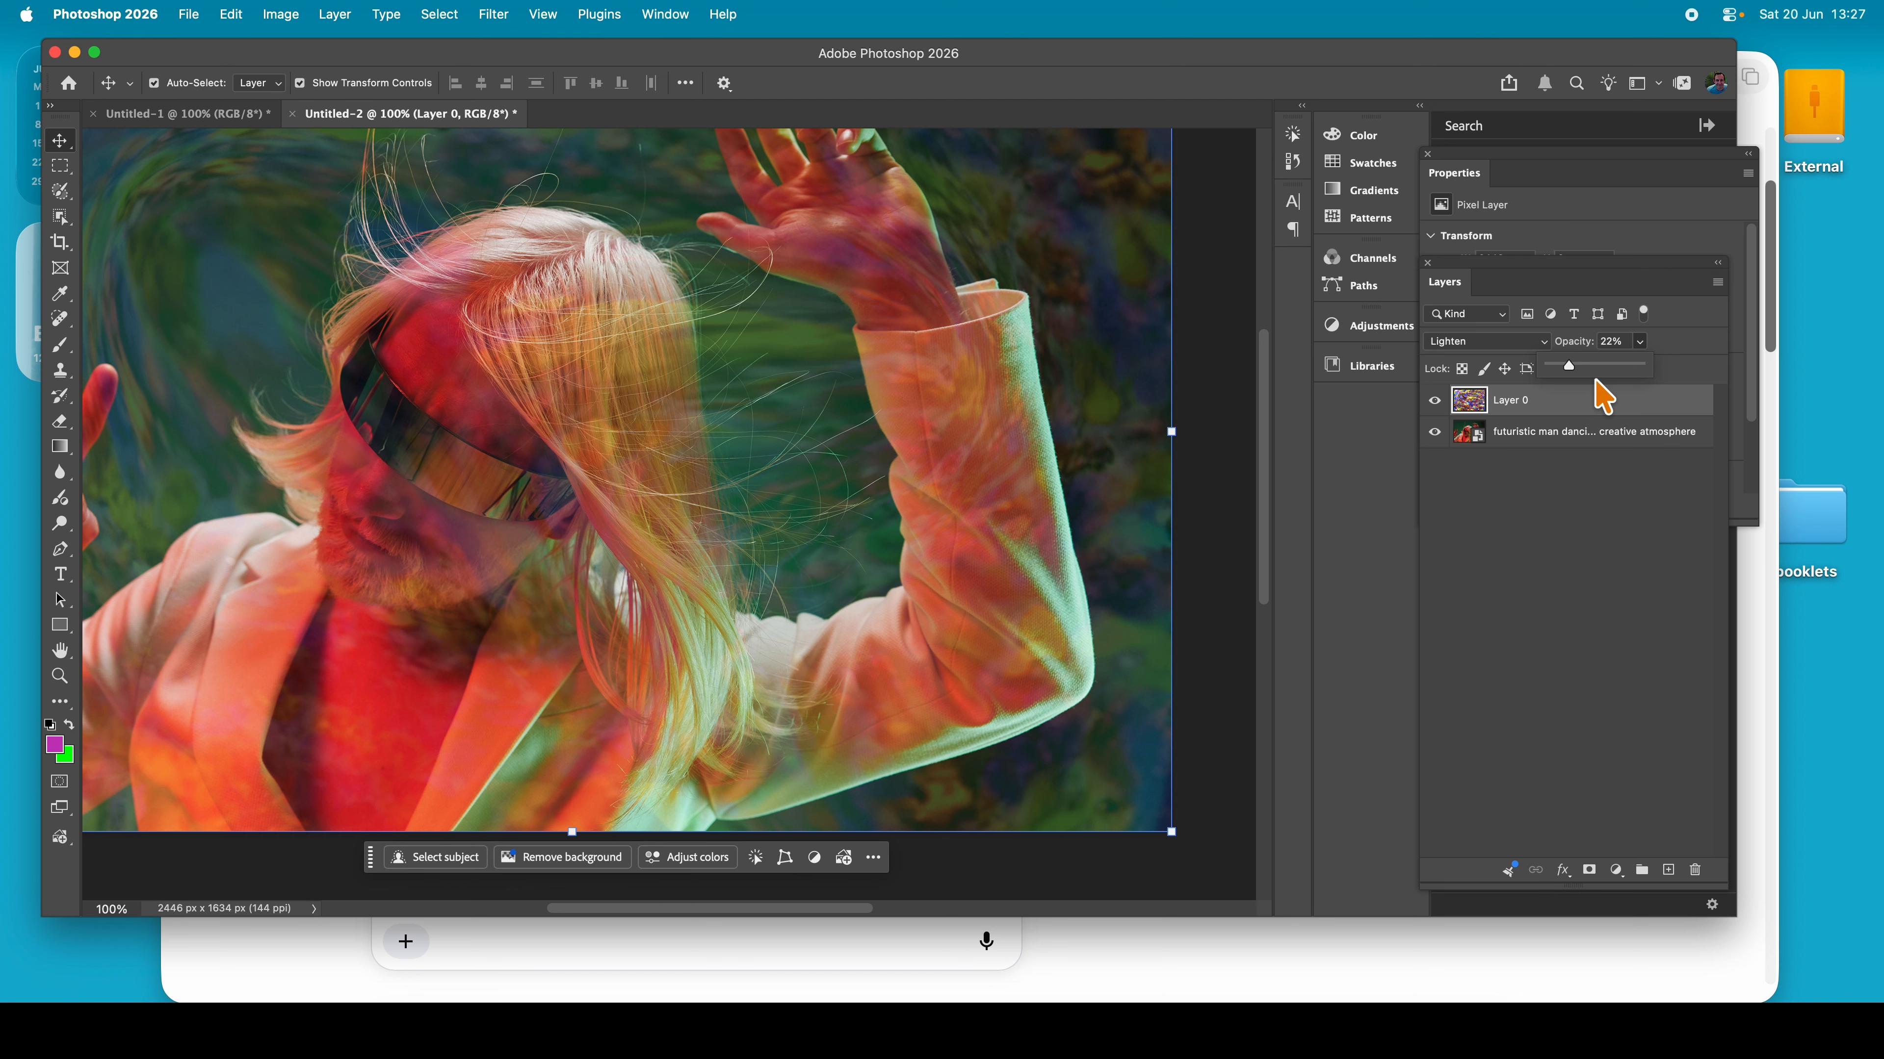
pyautogui.moveTo(1560, 382); pyautogui.dragTo(1673, 379)
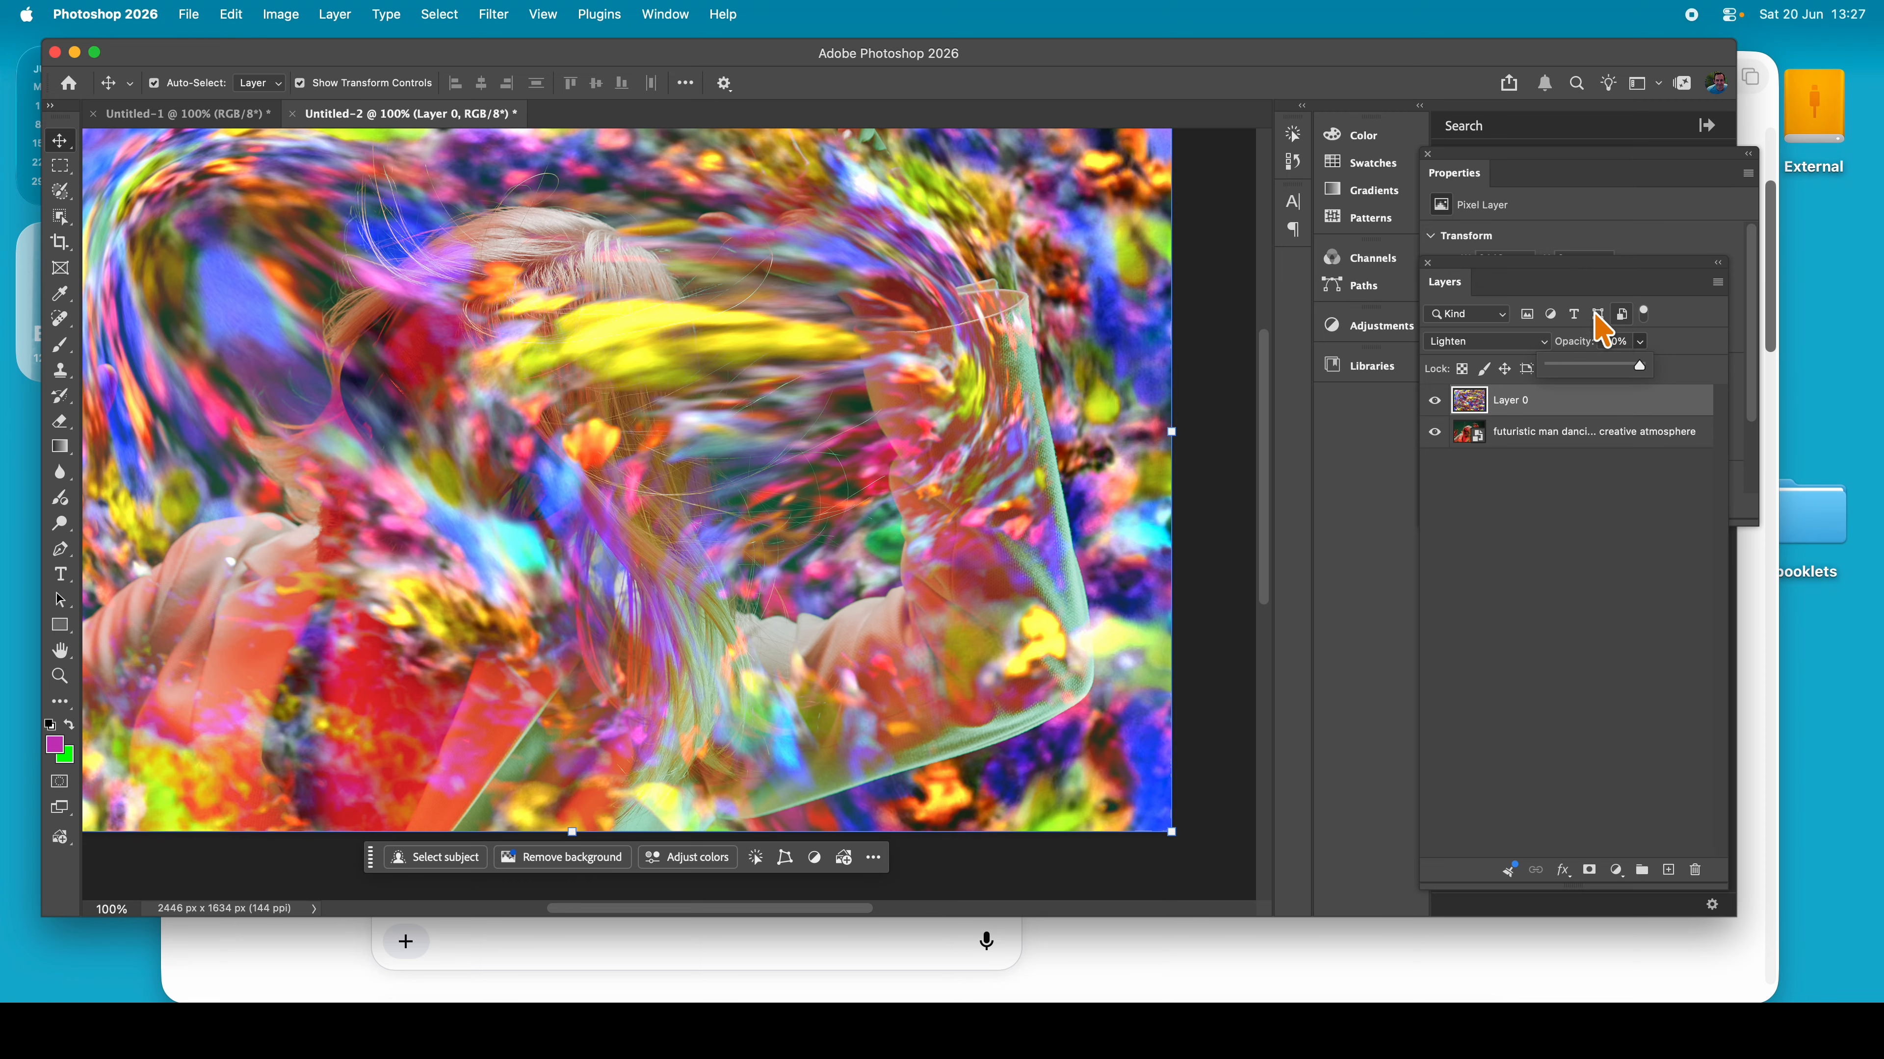
# Apply a Gaussian Blur with a 26.1-pixel radius to the texture layer and set its blend mode to Overlay
pyautogui.click(493, 14)
pyautogui.moveTo(523, 353)
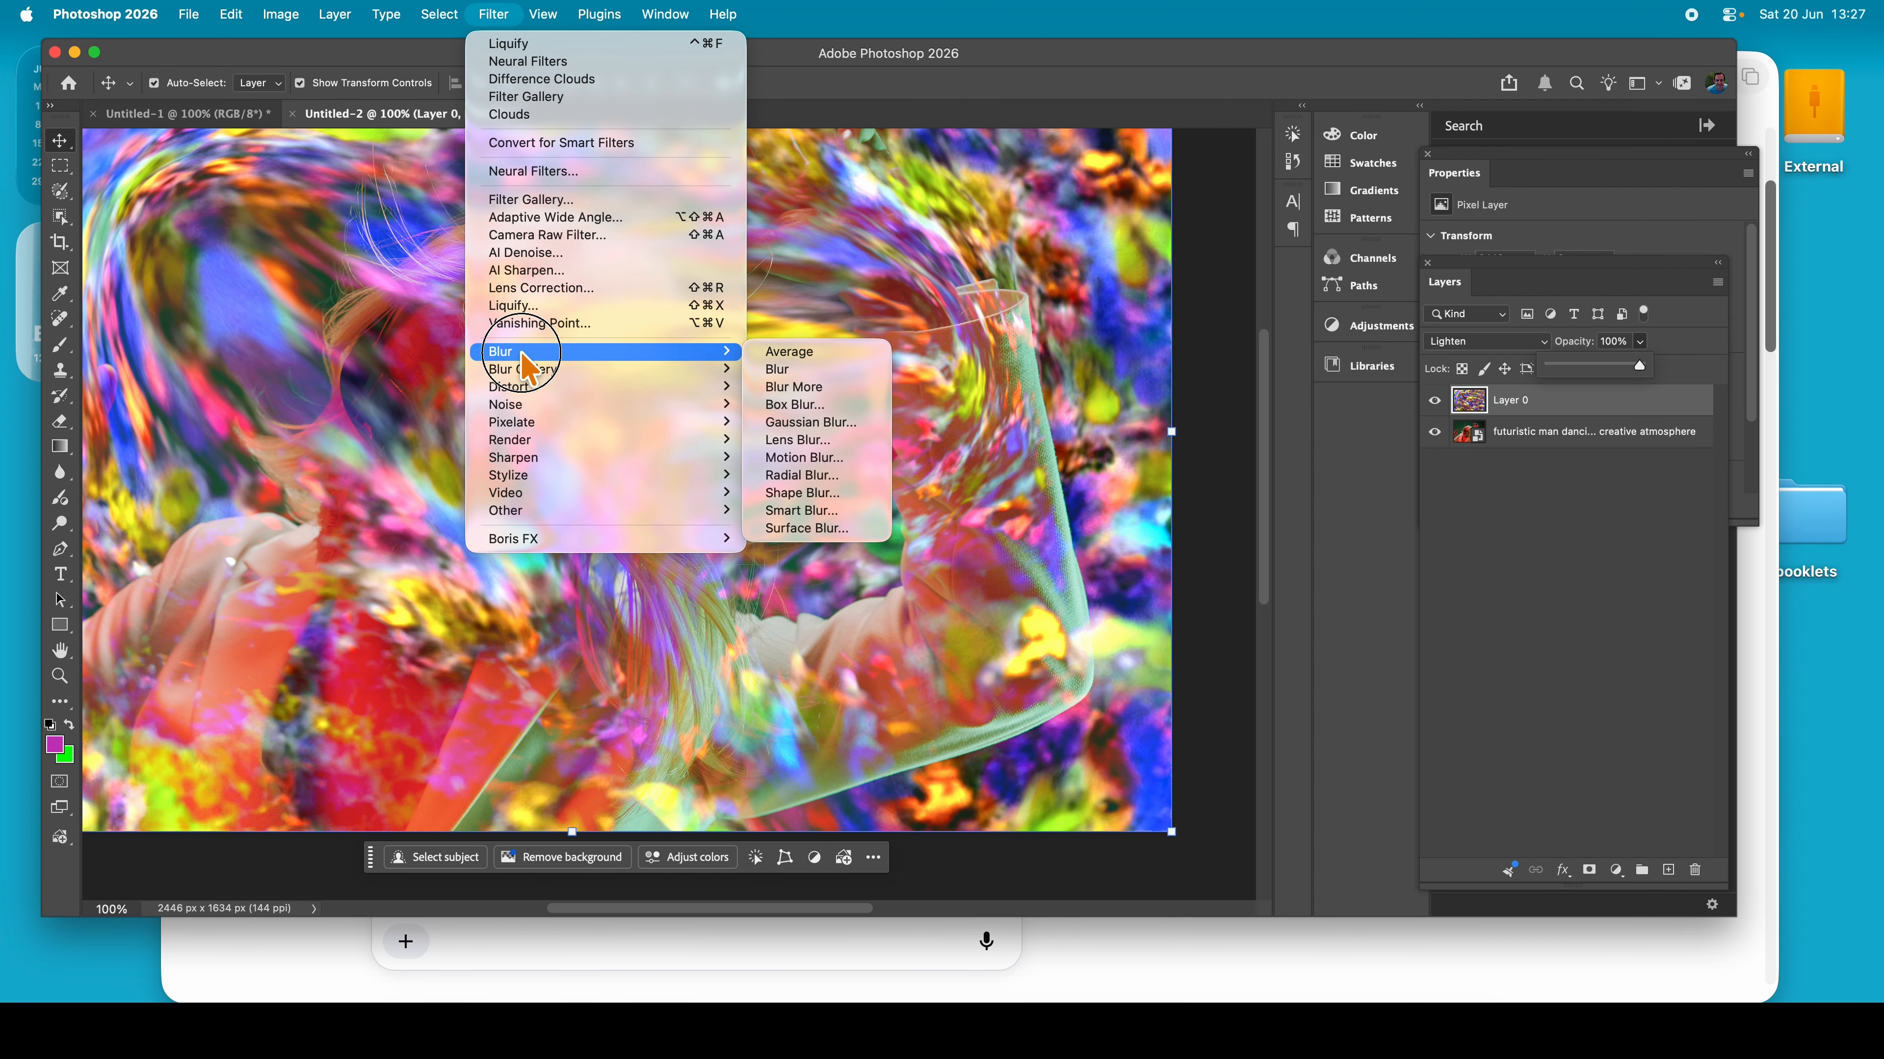
pyautogui.click(812, 423)
pyautogui.moveTo(864, 534)
pyautogui.mouseDown()
pyautogui.moveTo(903, 536)
pyautogui.moveTo(884, 535)
pyautogui.mouseUp()
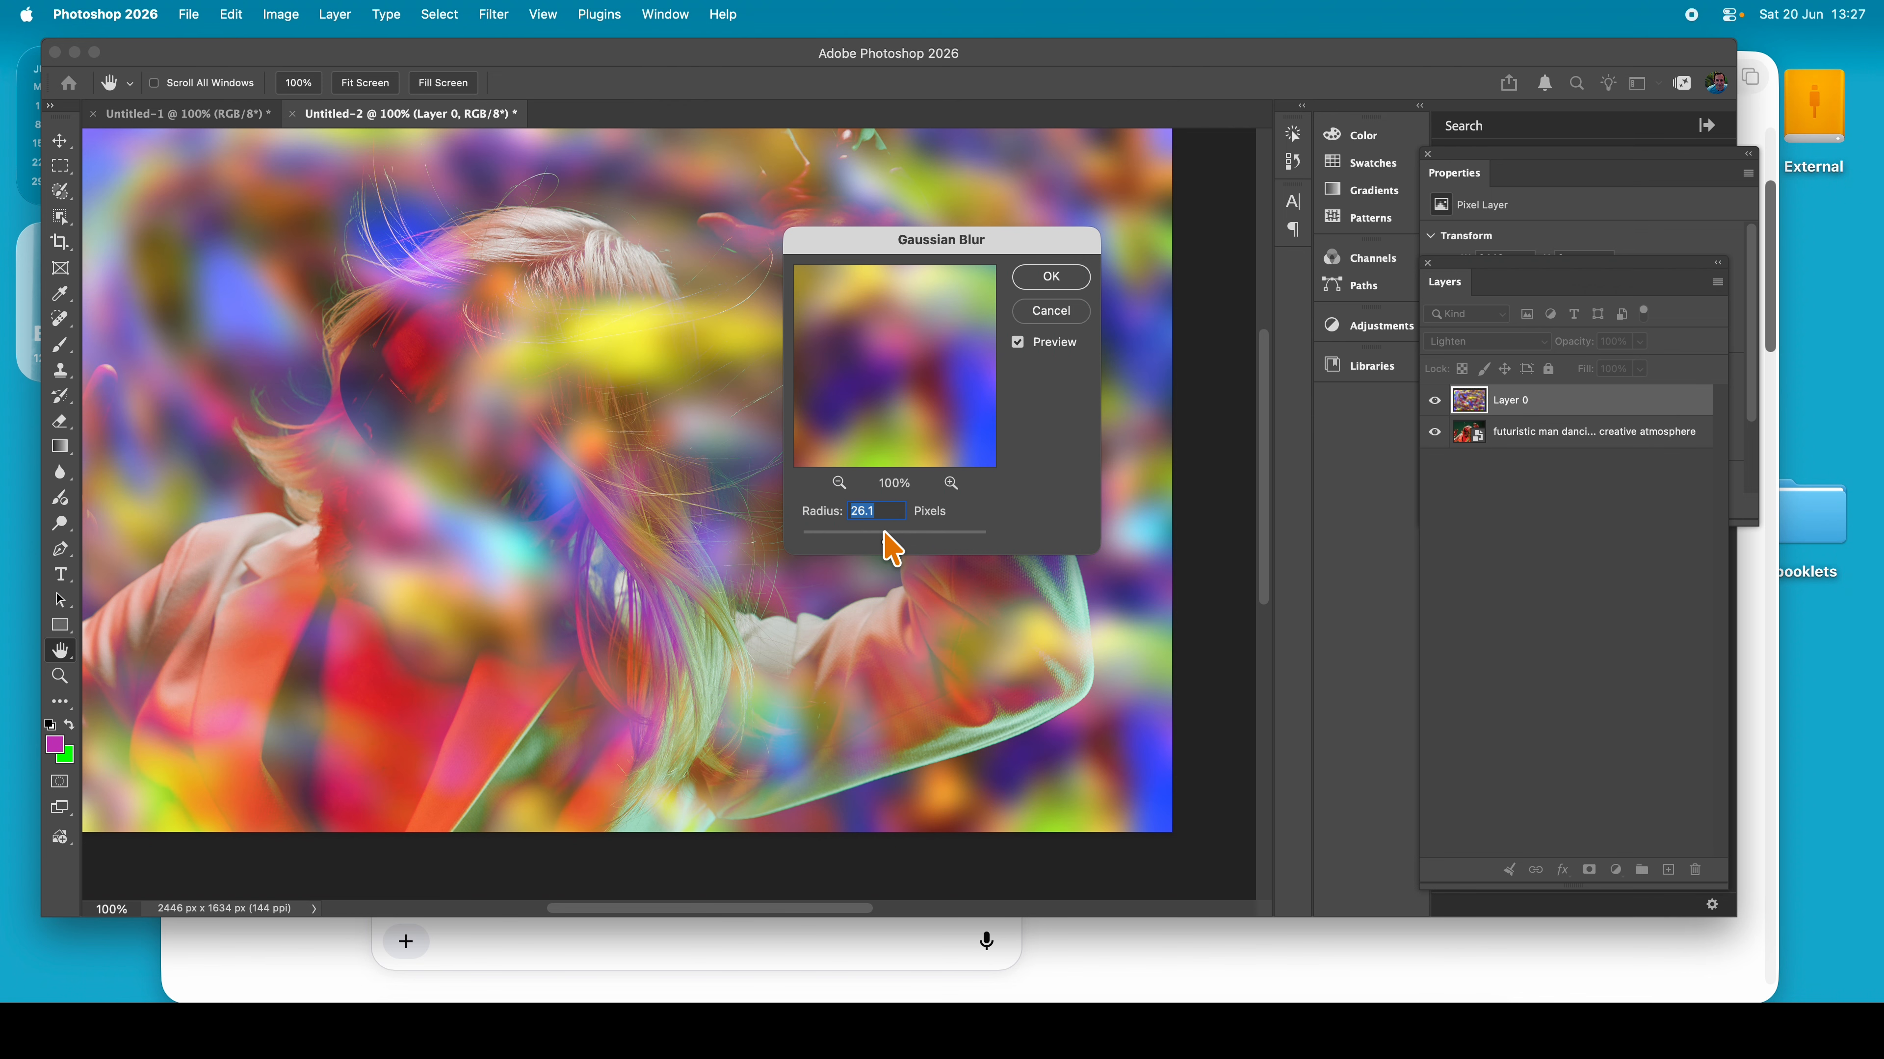
pyautogui.click(1062, 281)
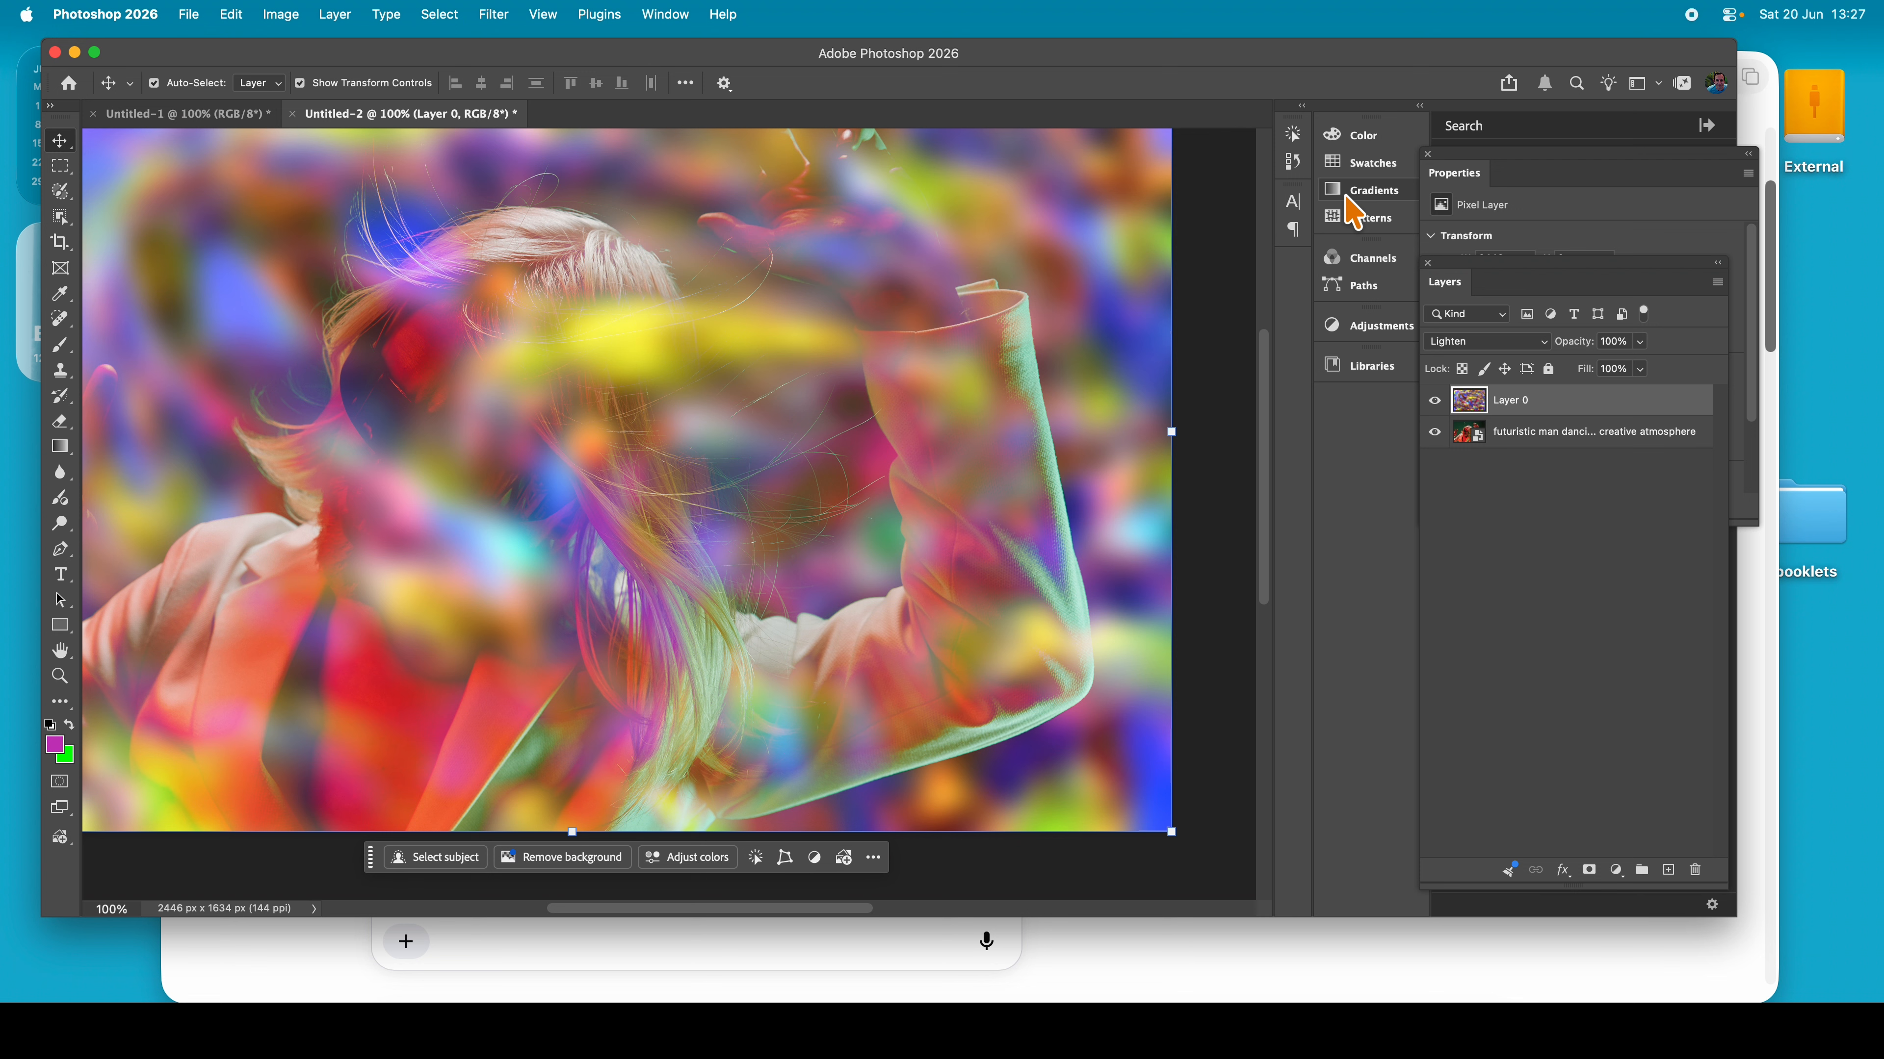
pyautogui.click(1492, 342)
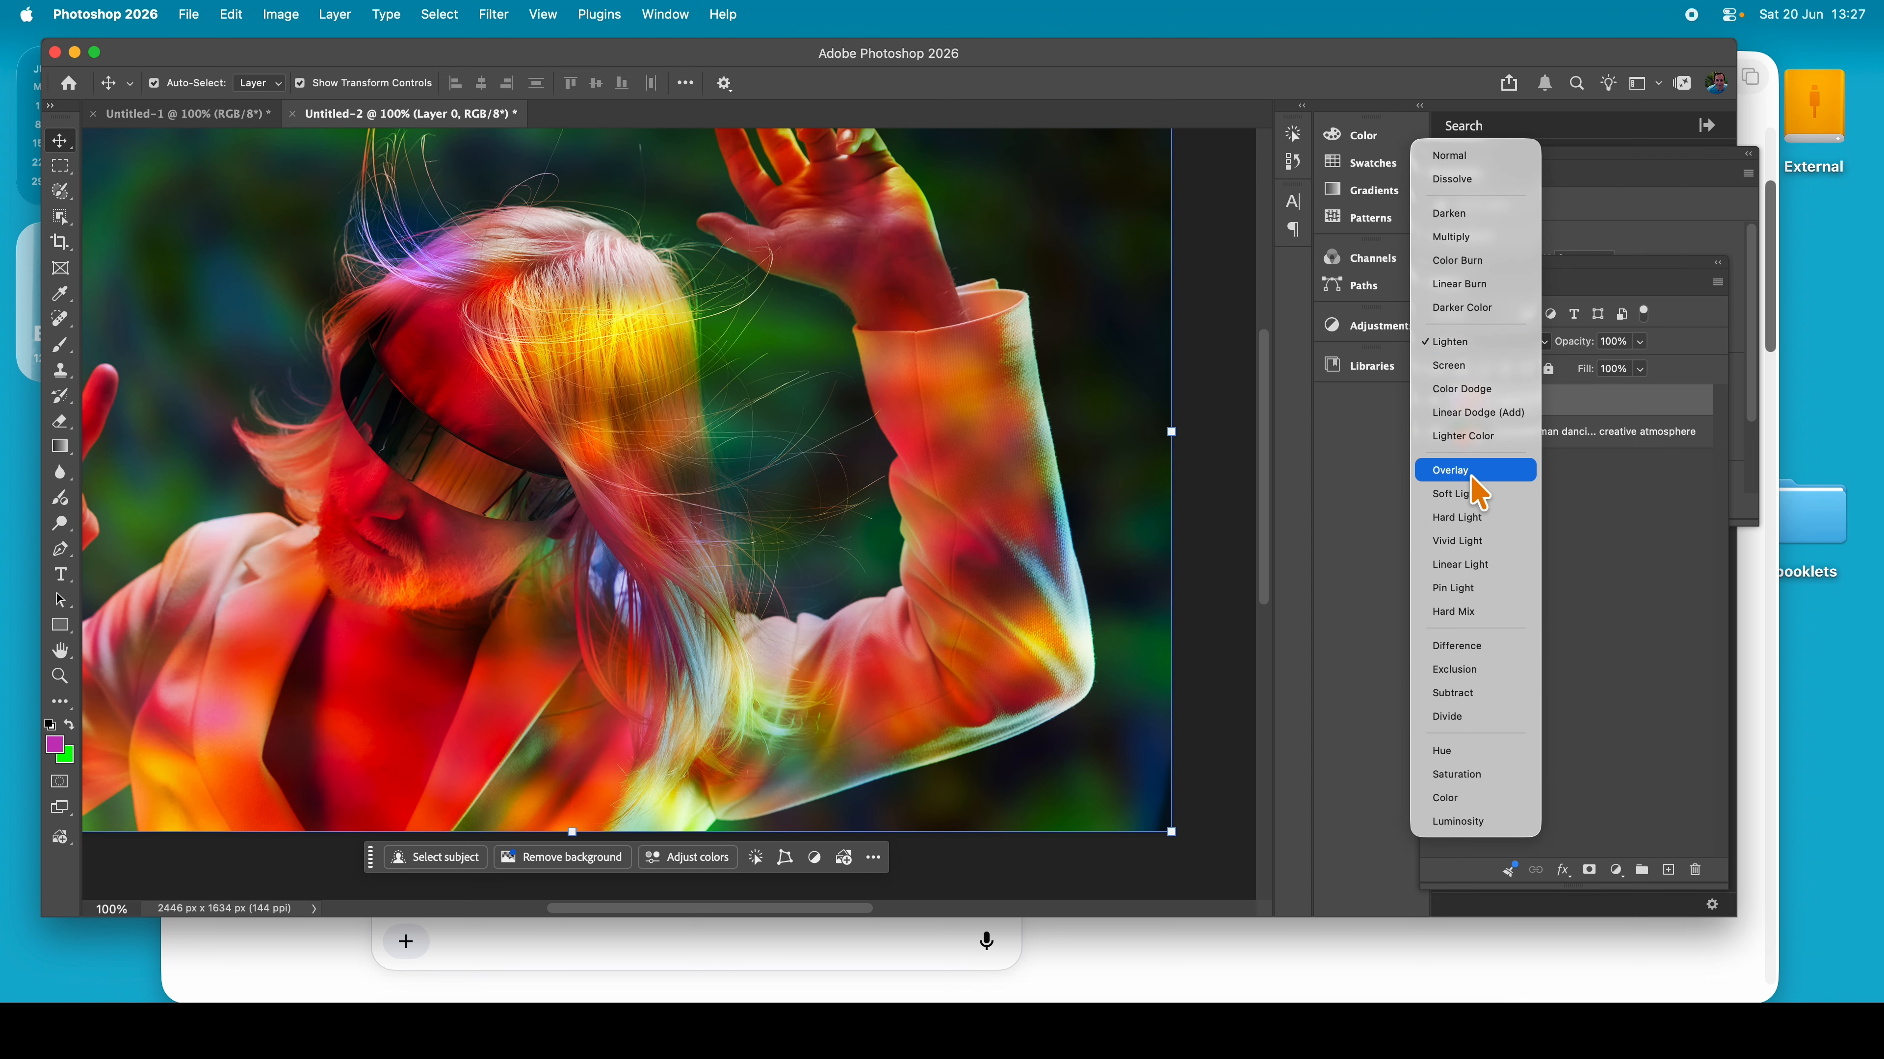
pyautogui.click(1471, 475)
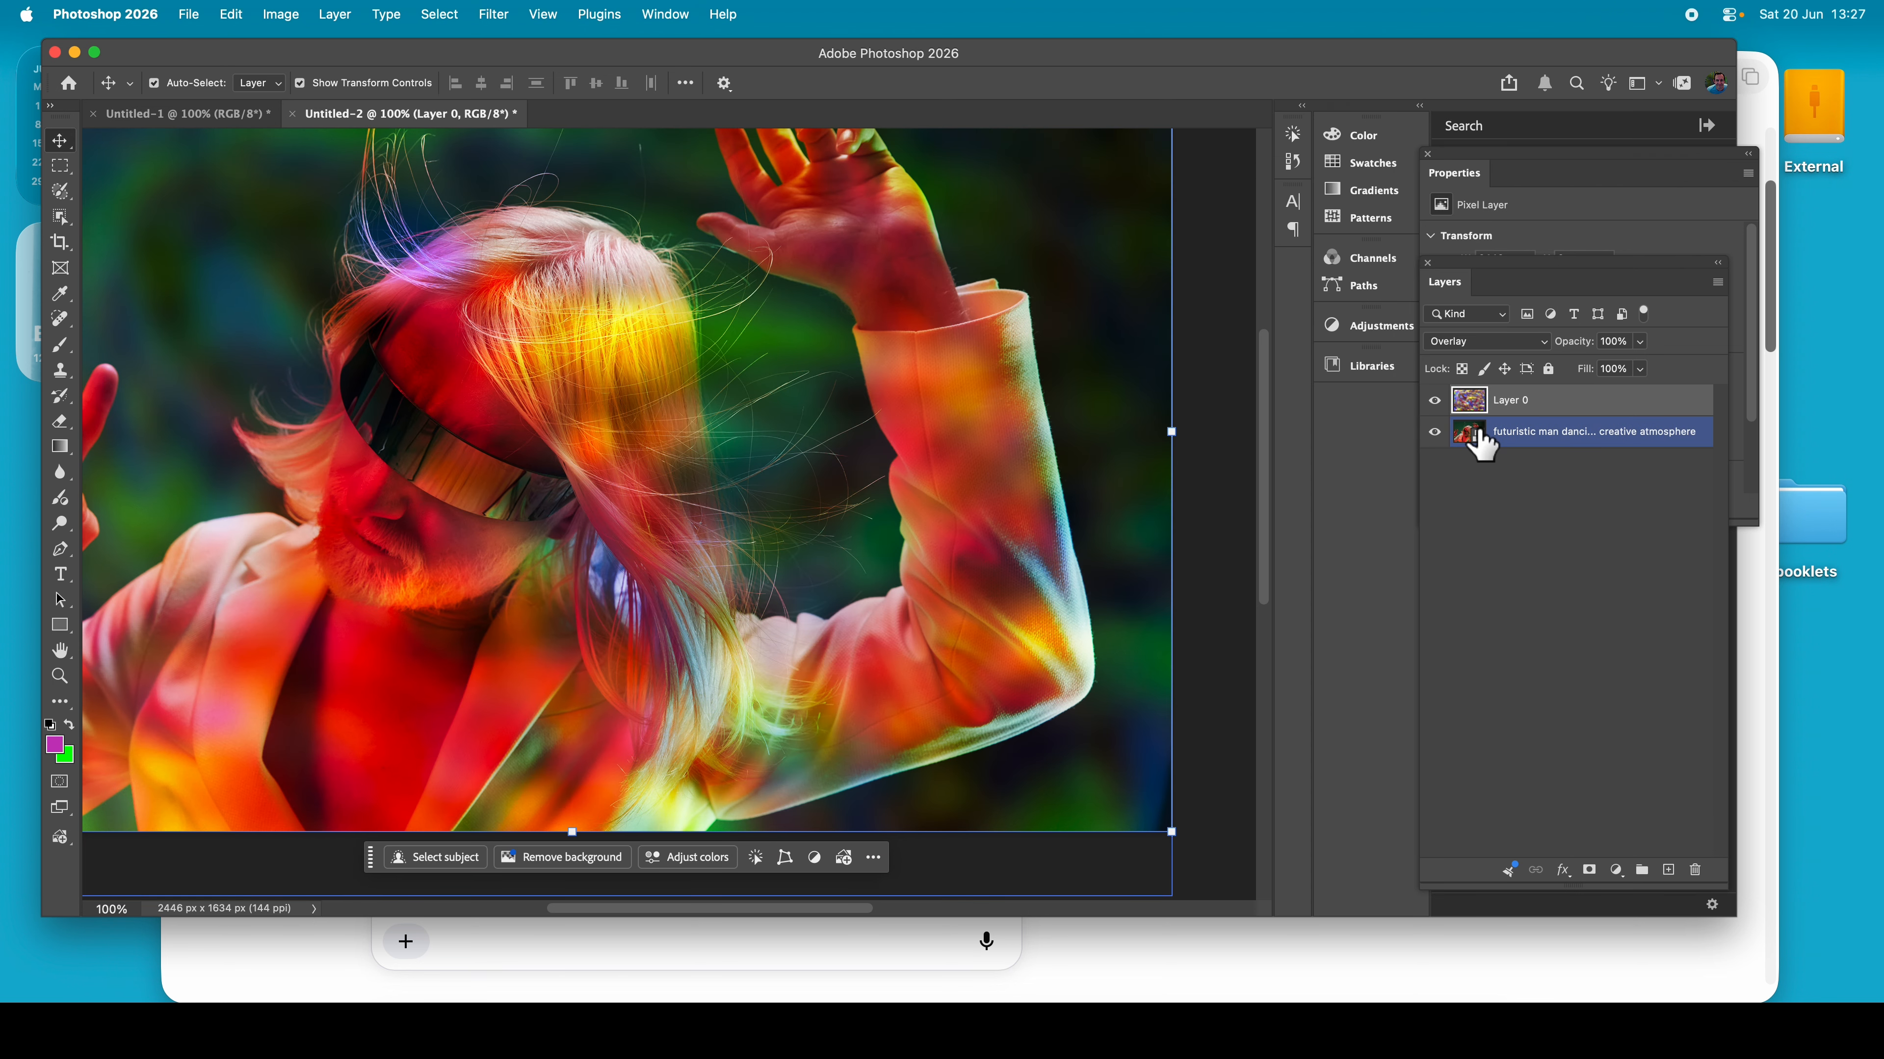